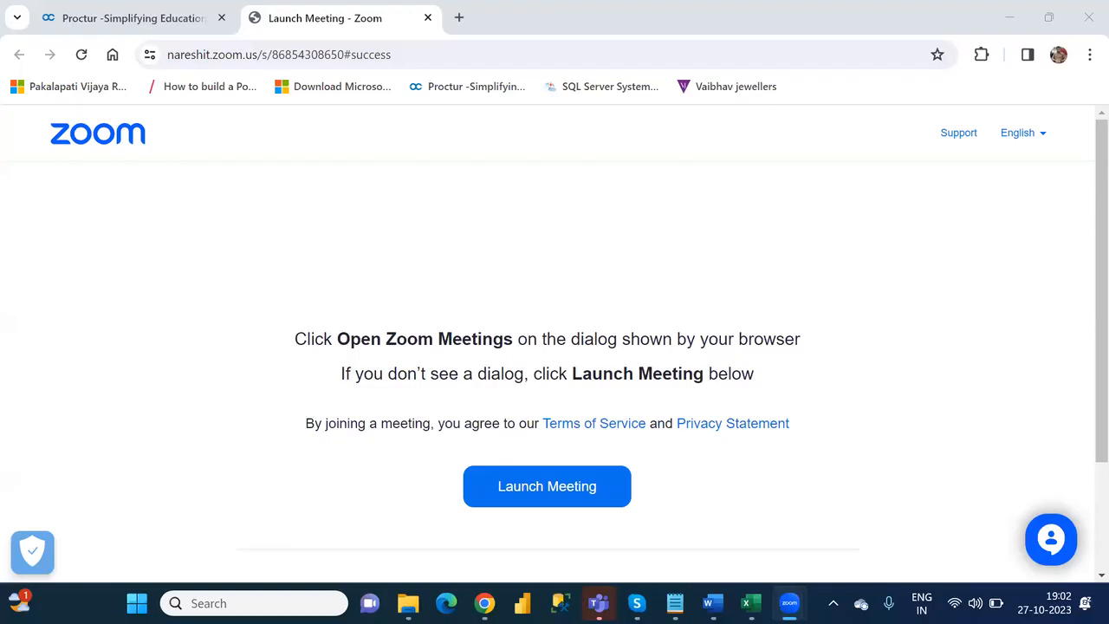
# - Switch to the Word document of Power Apps questions and go to its beginning, at question 1
pyautogui.hotkey('alt', 'Tab')
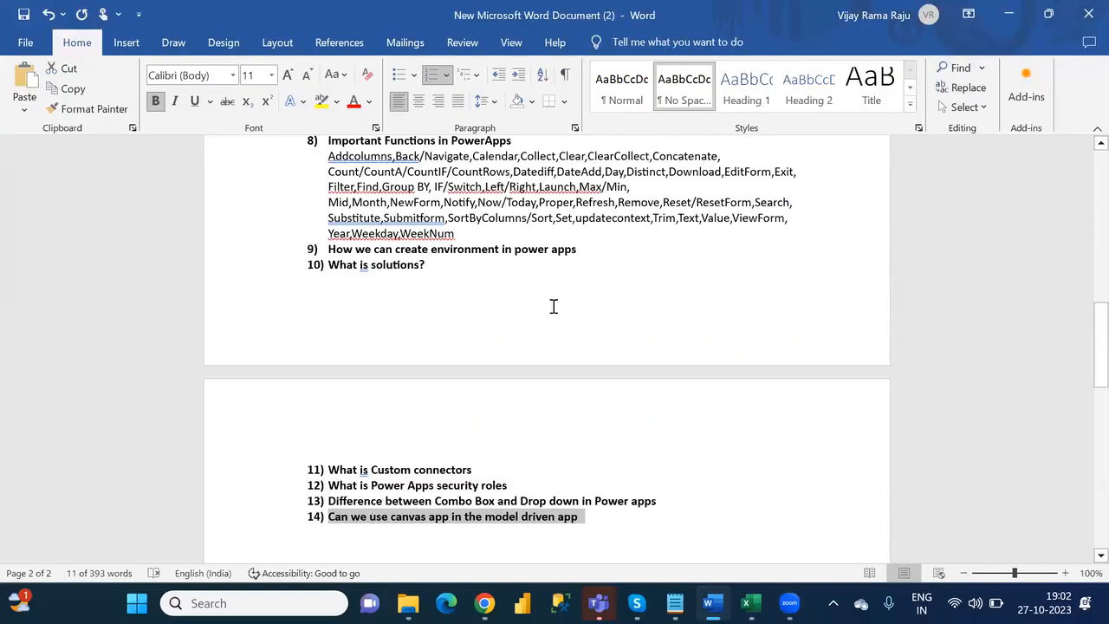
pyautogui.click(554, 305)
pyautogui.press('Up')
pyautogui.press('Up')
pyautogui.press('Up')
pyautogui.press('Up')
pyautogui.press('Up')
pyautogui.press('Up')
pyautogui.press('Up')
pyautogui.press('Up')
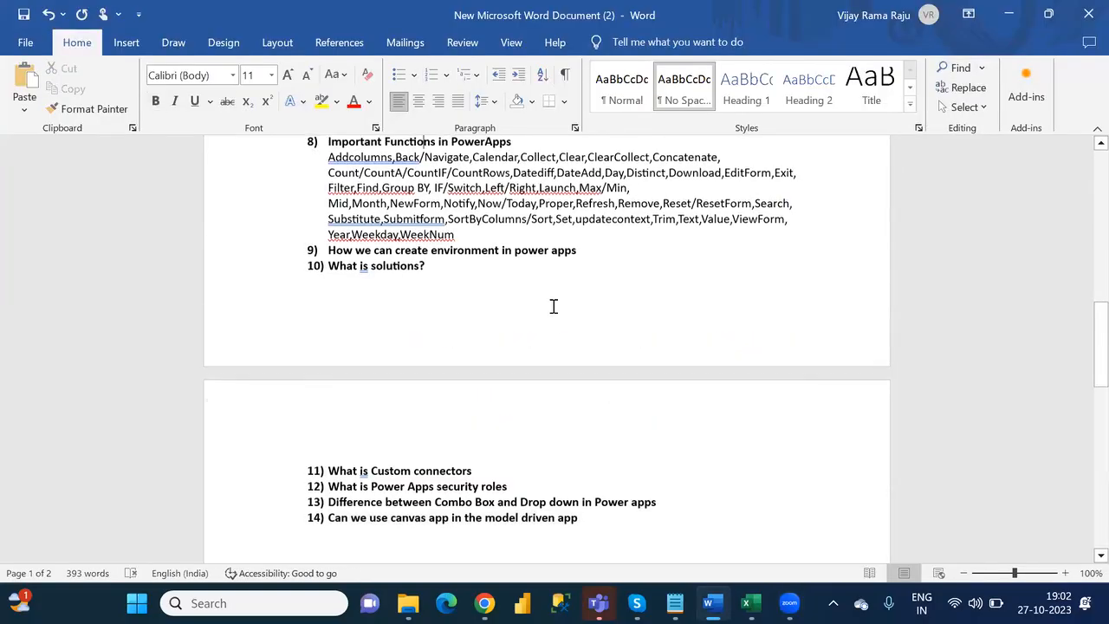
pyautogui.press('Up')
pyautogui.press('Up')
pyautogui.press('Up')
pyautogui.press('Up')
pyautogui.press('Up')
pyautogui.press('Up')
pyautogui.press('Up')
pyautogui.press('Up')
pyautogui.press('Up')
pyautogui.press('Up')
pyautogui.press('Up')
pyautogui.press('Up')
pyautogui.press('Up')
pyautogui.press('Up')
pyautogui.press('Up')
pyautogui.press('Up')
pyautogui.press('Up')
pyautogui.press('Up')
pyautogui.press('Up')
pyautogui.press('Up')
pyautogui.press('Up')
pyautogui.press('Up')
pyautogui.press('Up')
pyautogui.press('Up')
pyautogui.press('Up')
pyautogui.press('Up')
pyautogui.press('Up')
pyautogui.press('Up')
pyautogui.press('Up')
pyautogui.press('Up')
pyautogui.press('Up')
pyautogui.press('Up')
pyautogui.press('Up')
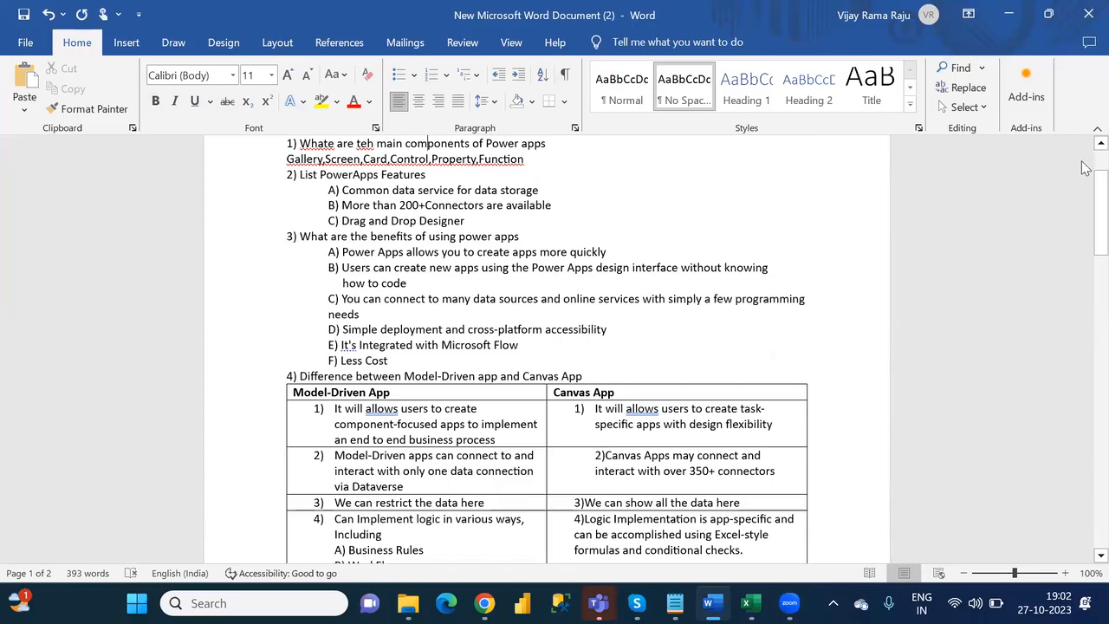
pyautogui.scroll(2, 1084, 166)
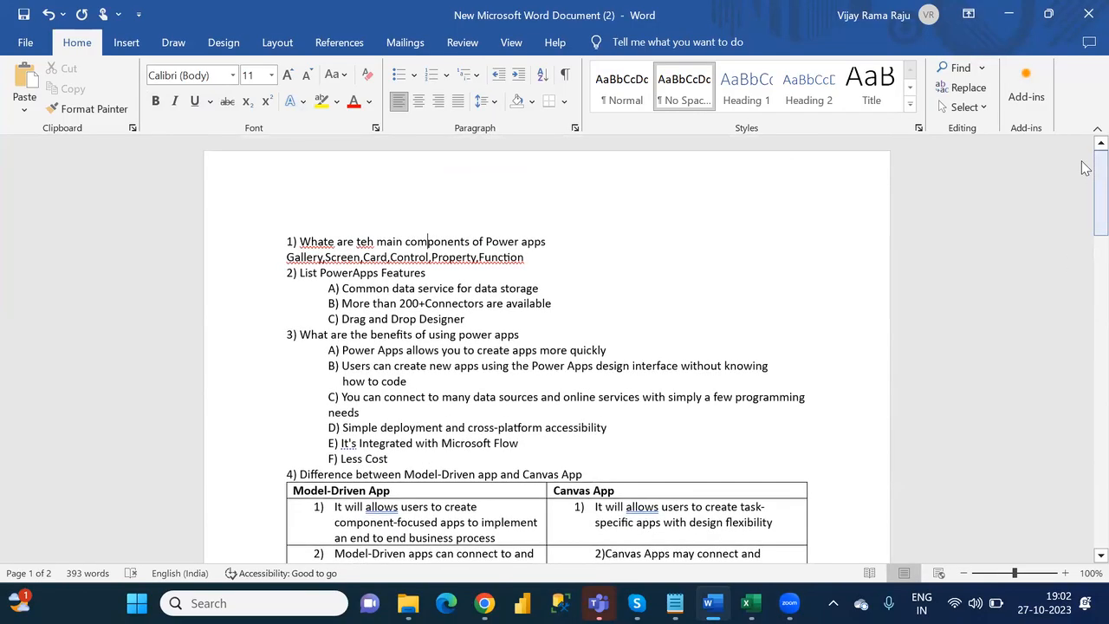
# - Correct the misspelled word "teh" to "the" in question 1 about the main components of Power Apps
pyautogui.click(367, 242)
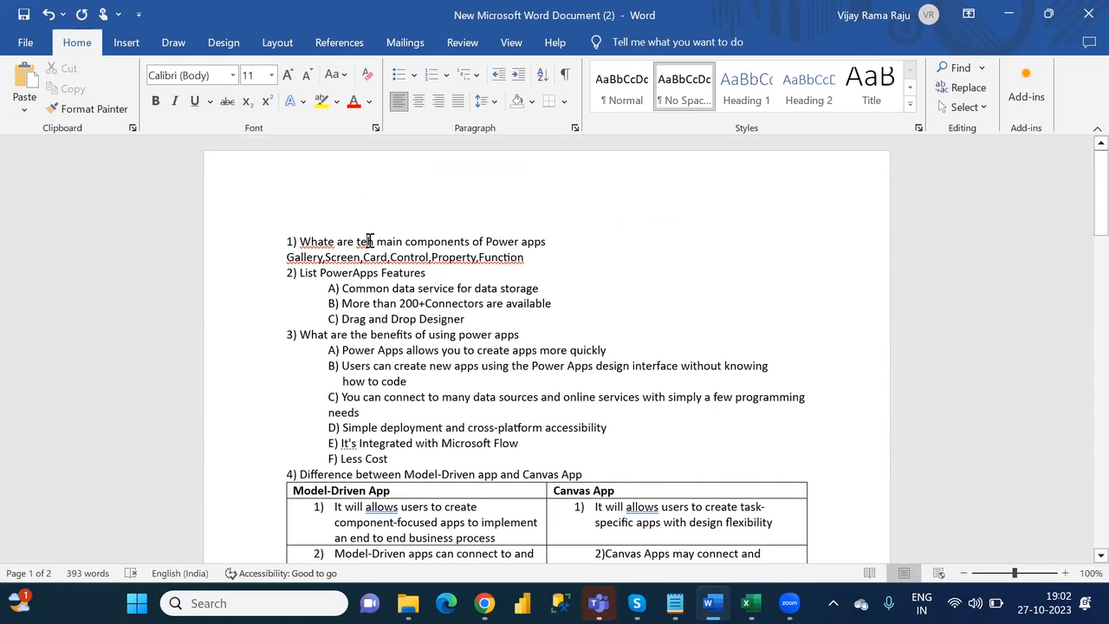
pyautogui.press('BackSpace')
pyautogui.press('BackSpace')
pyautogui.write('he')
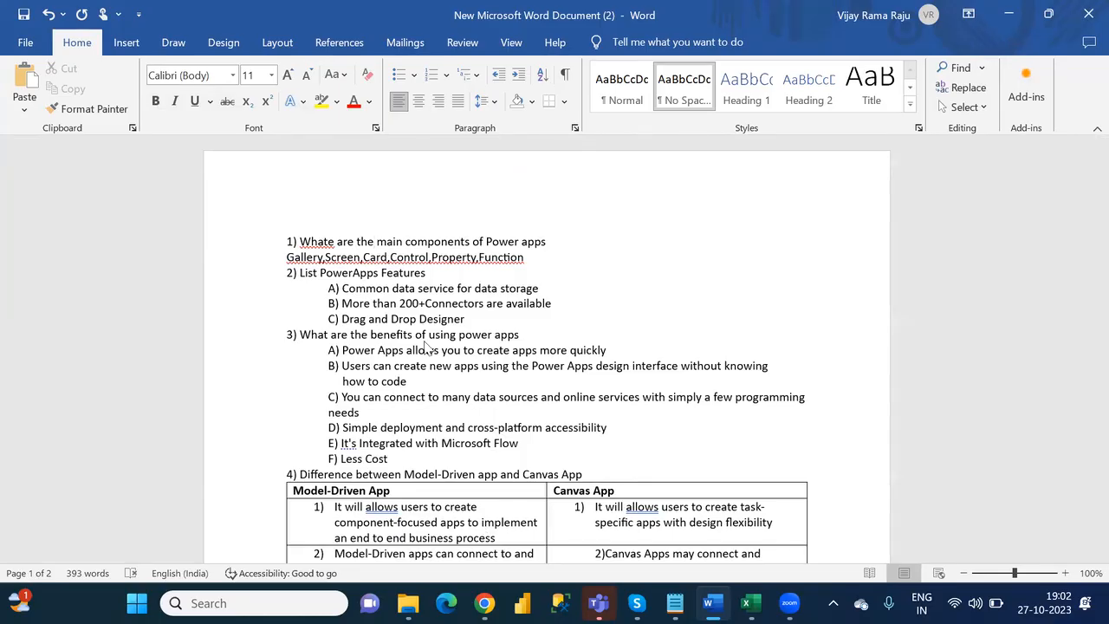
pyautogui.click(399, 265)
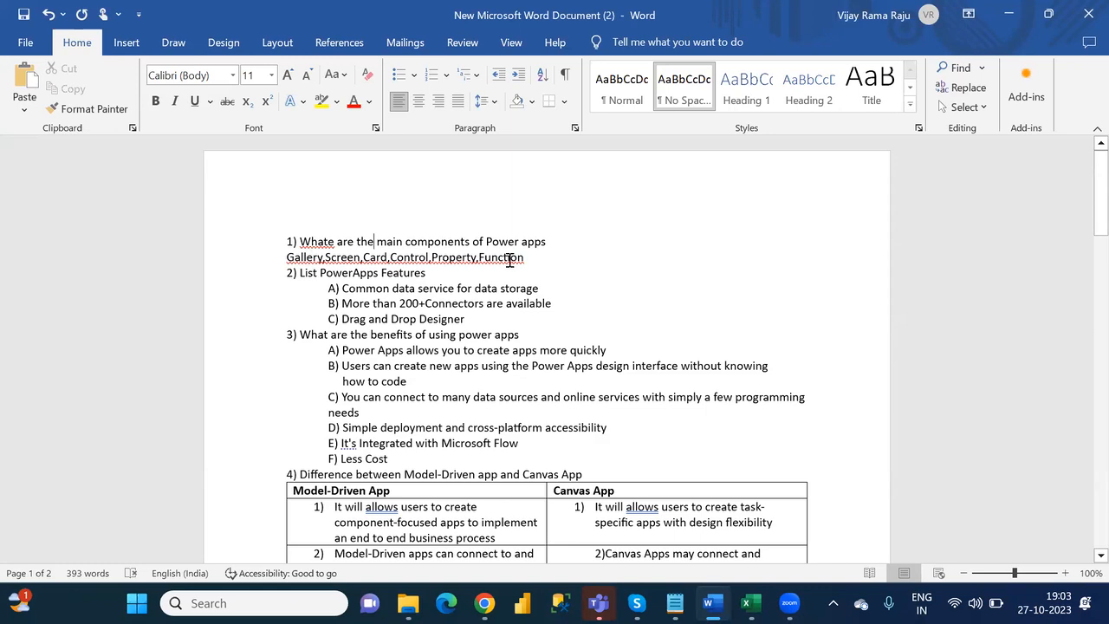
# - Make the whole question 1 line about the main components of Power Apps bold, including its number
pyautogui.moveTo(556, 240); pyautogui.dragTo(289, 243)
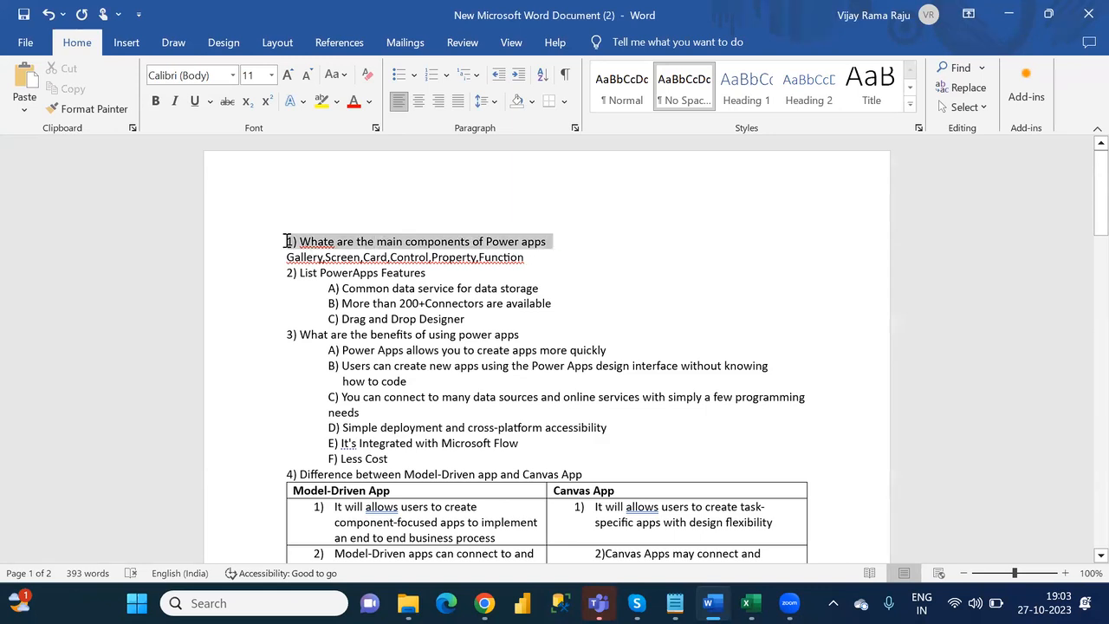
pyautogui.hotkey('ctrl', 'b')
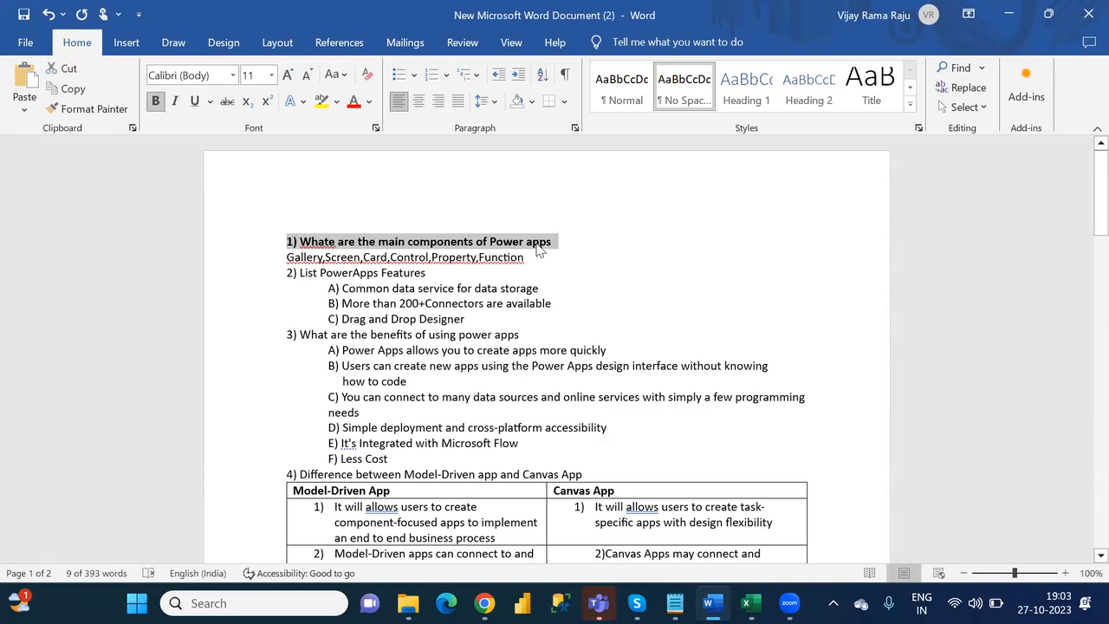
pyautogui.click(552, 247)
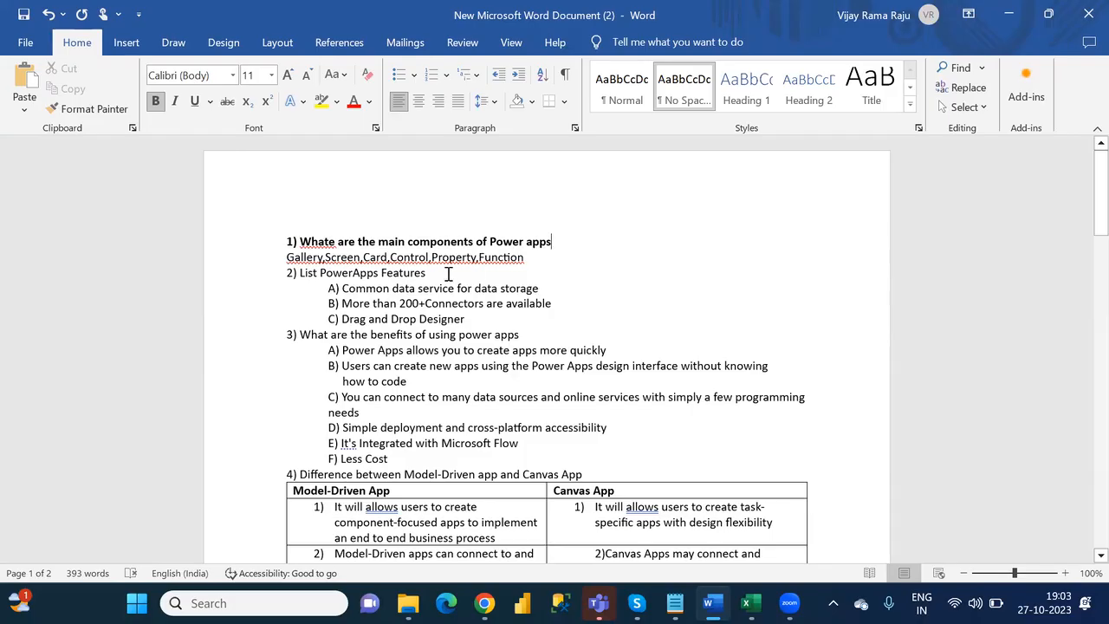
# - Make the whole "2) List PowerApps Features" line bold, including its number
pyautogui.moveTo(448, 274); pyautogui.dragTo(302, 275)
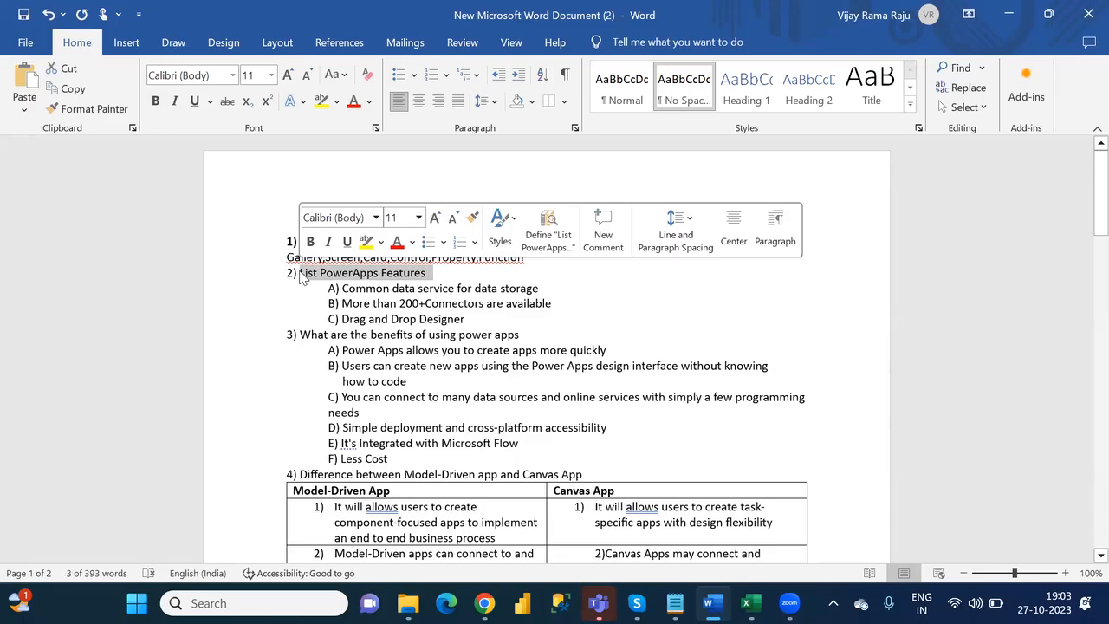
pyautogui.hotkey('shift', 'Left')
pyautogui.hotkey('shift', 'Left')
pyautogui.hotkey('shift', 'Left')
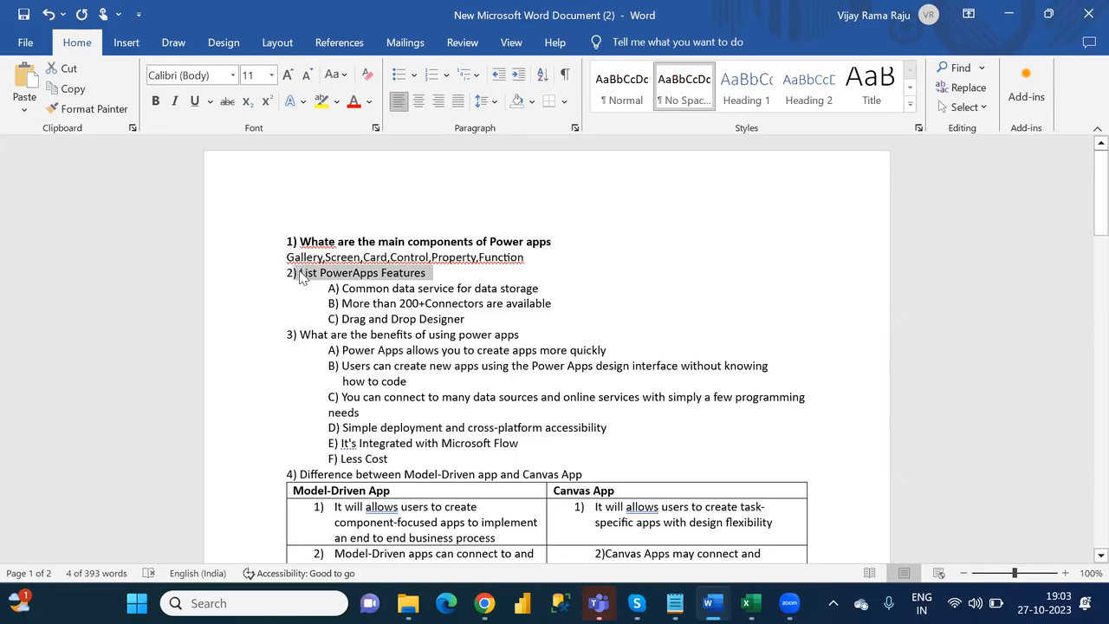
pyautogui.hotkey('ctrl', 'b')
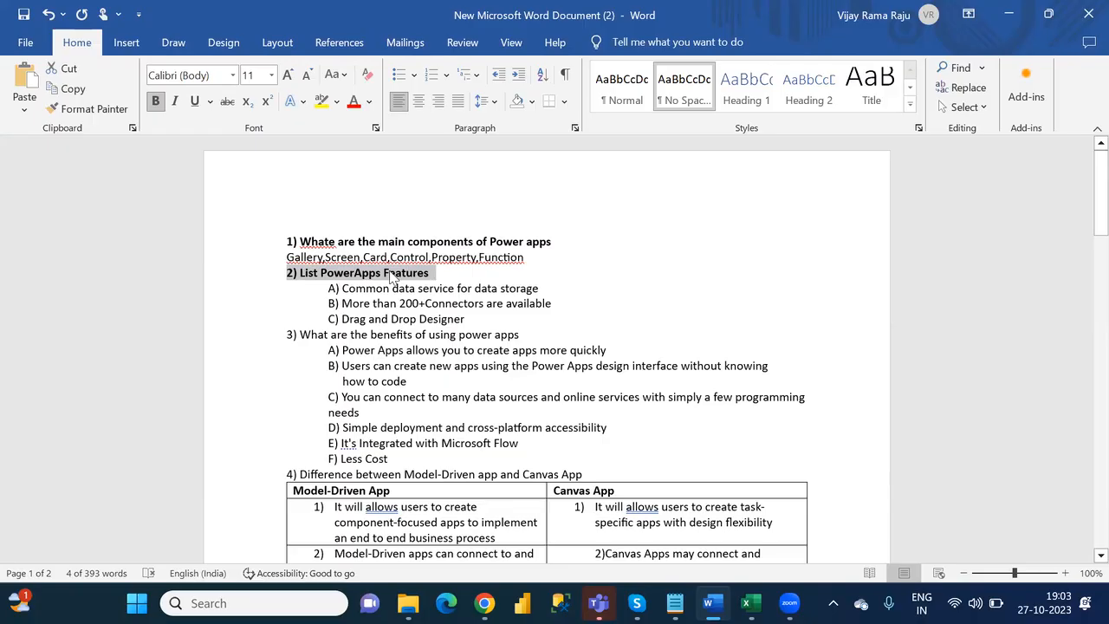
pyautogui.click(450, 277)
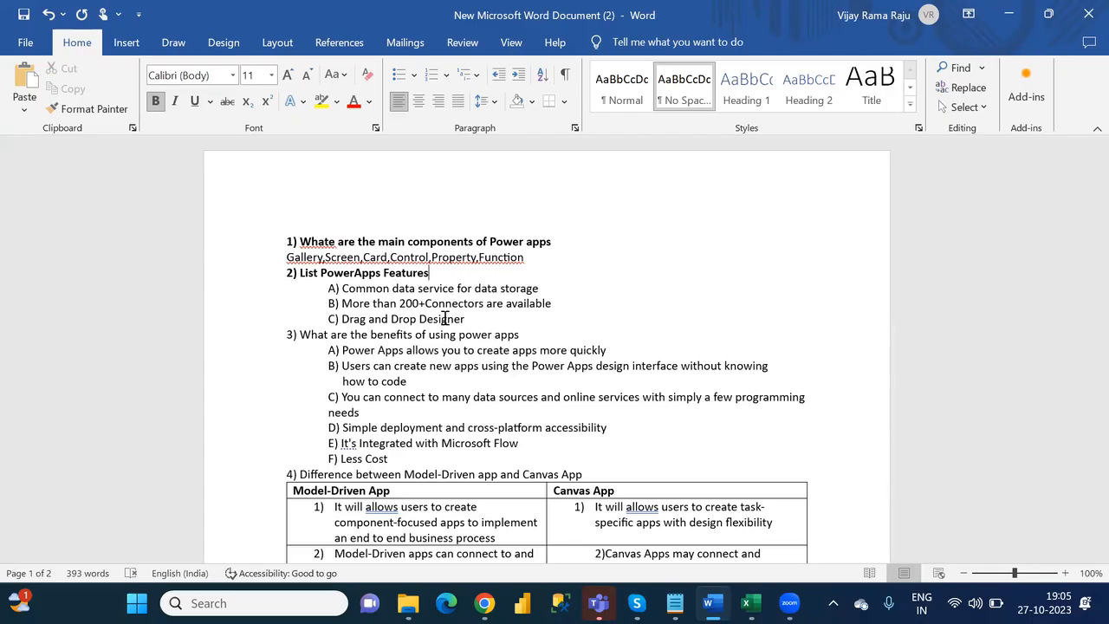
# - Make the question 3 text "What are the benefits of using power apps" bold, leaving out its number
pyautogui.moveTo(465, 319); pyautogui.dragTo(339, 288)
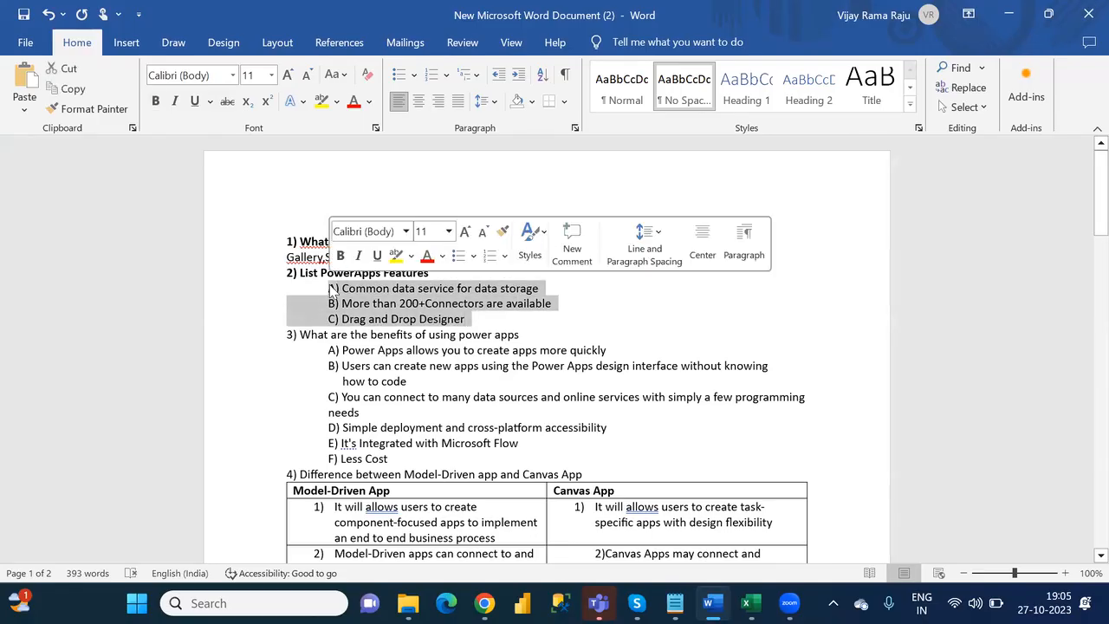
pyautogui.click(530, 338)
pyautogui.moveTo(530, 338); pyautogui.dragTo(310, 335)
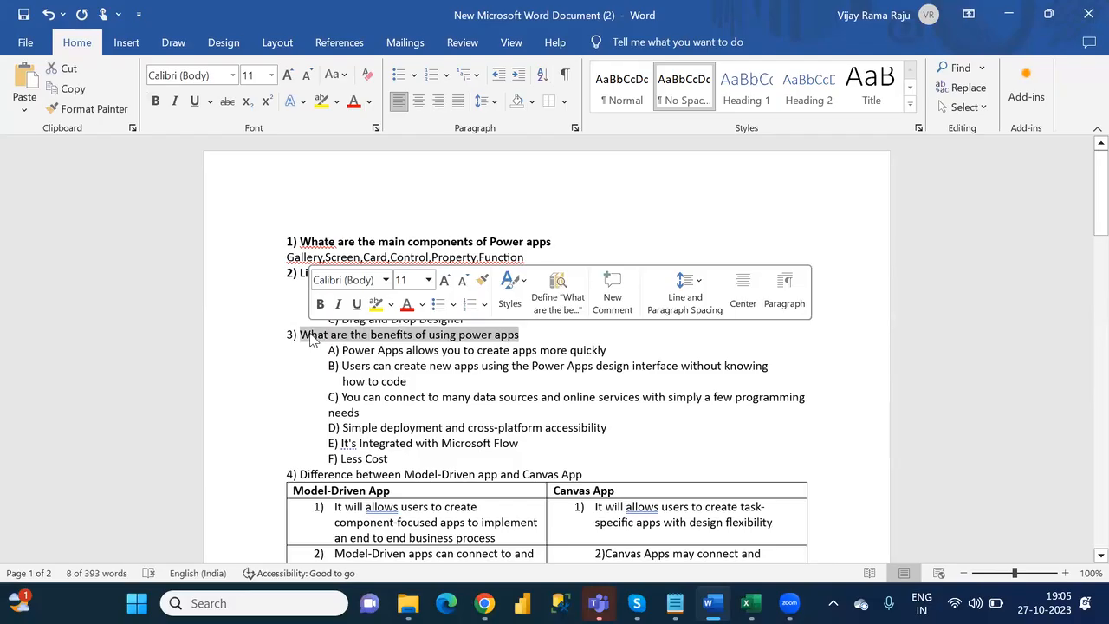
pyautogui.hotkey('ctrl', 'b')
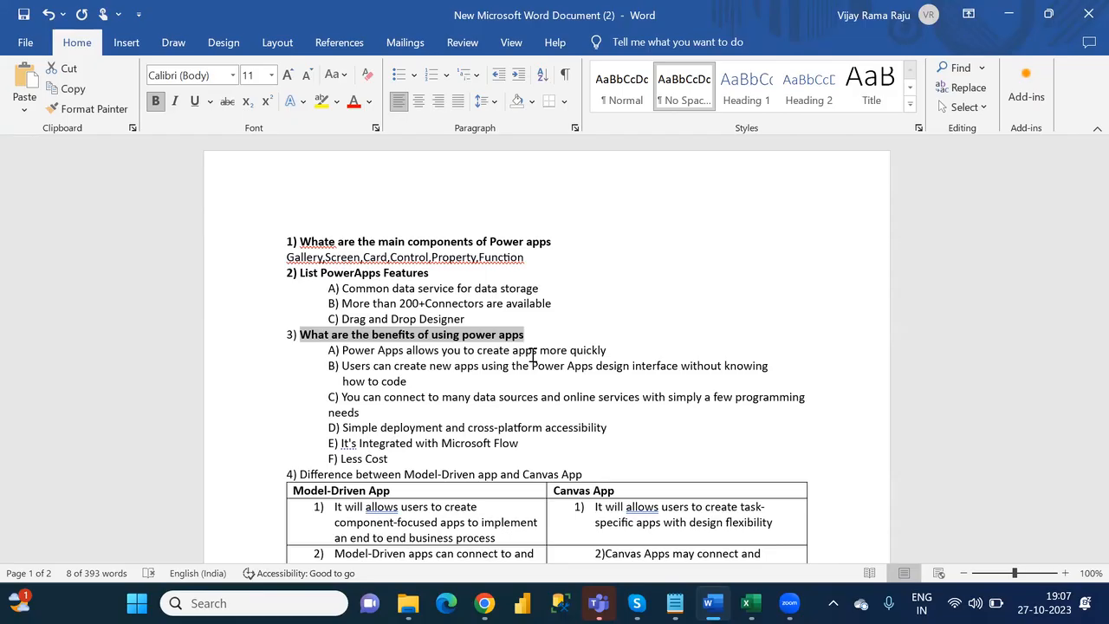
pyautogui.press('Right')
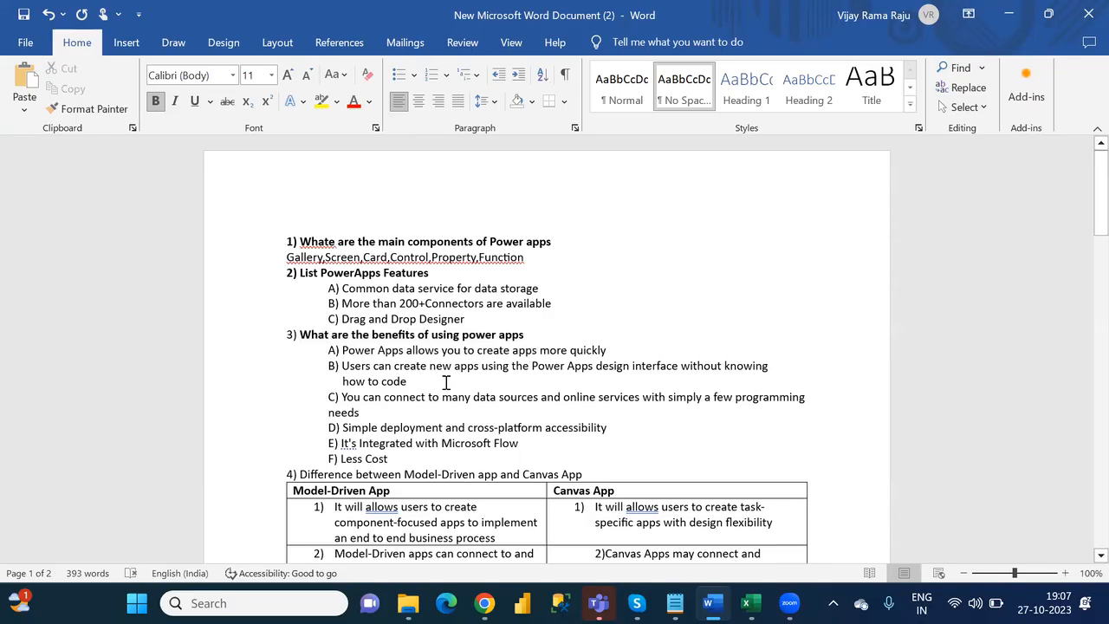
# - Review the benefits under question 3, highlighting the text of items B and D, and continue into the comparison table
pyautogui.tripleClick(355, 371)
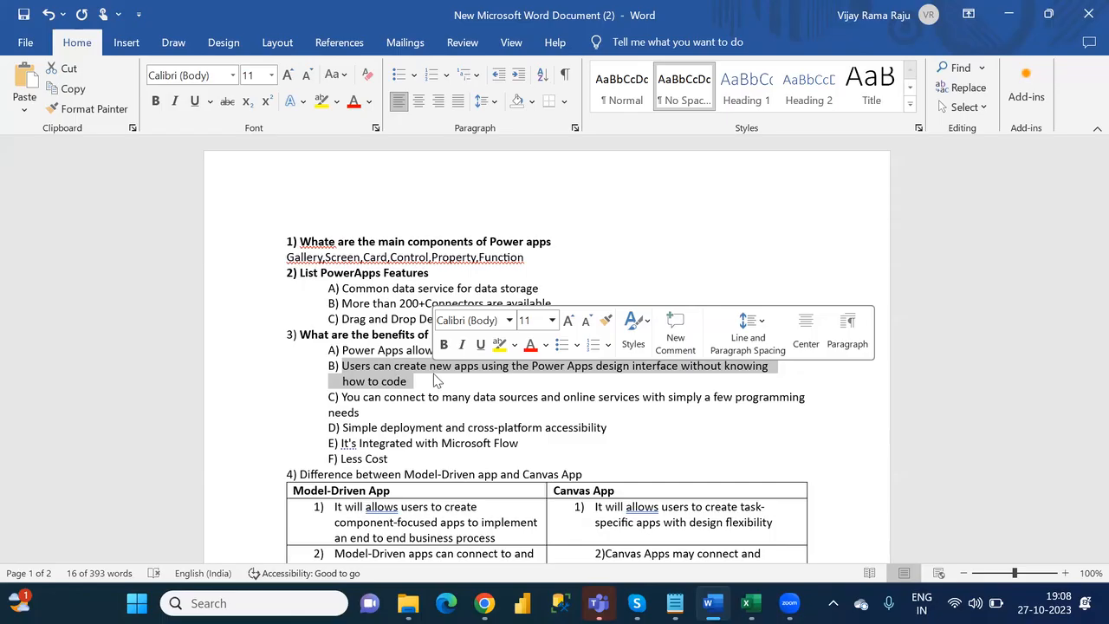
pyautogui.press('Down')
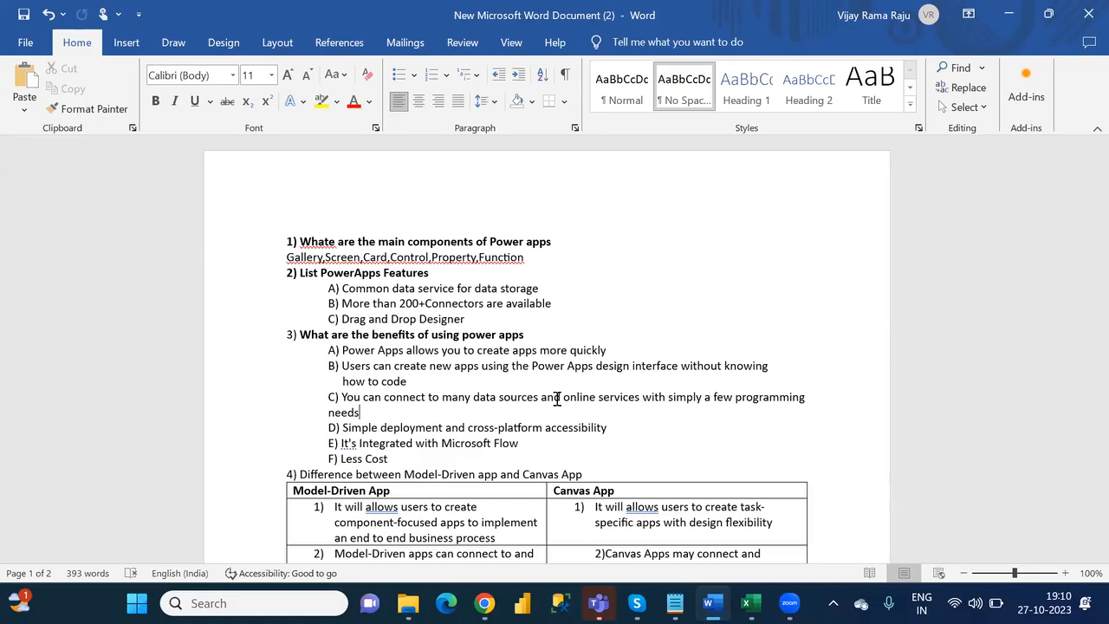
pyautogui.press('Down')
pyautogui.press('Down')
pyautogui.doubleClick(345, 427)
pyautogui.moveTo(403, 427); pyautogui.dragTo(601, 434)
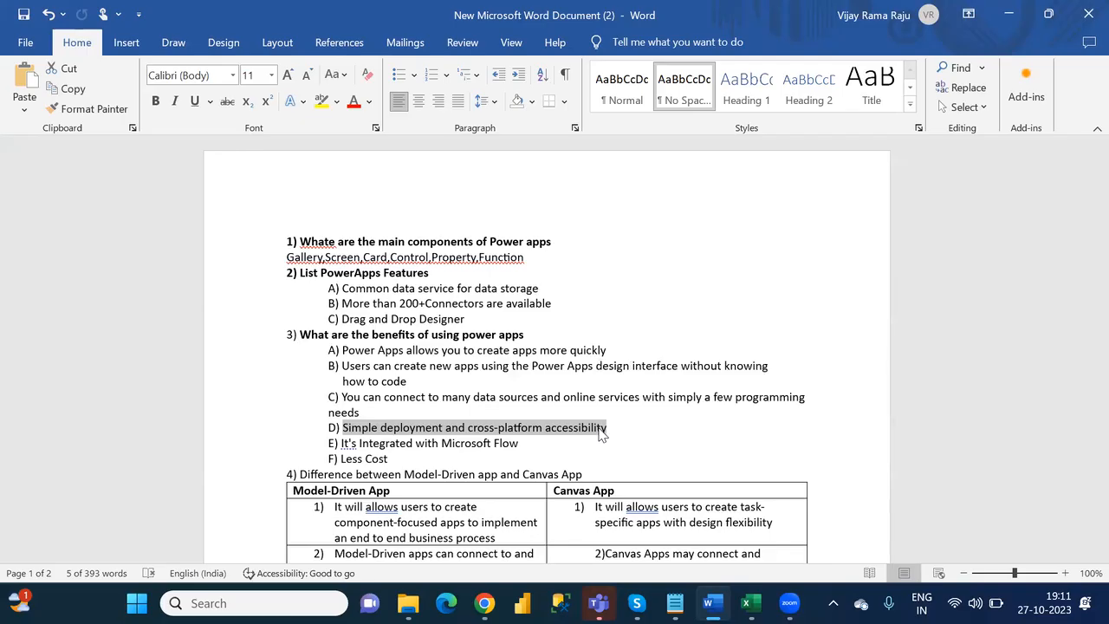
pyautogui.press('Down')
pyautogui.press('Down')
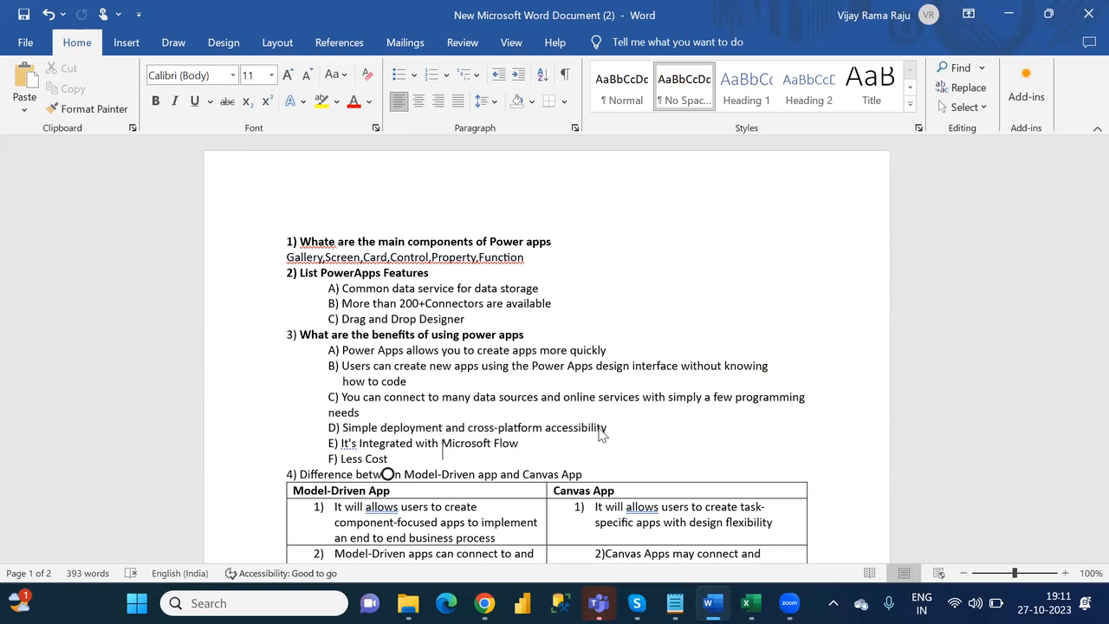
pyautogui.press('Down')
pyautogui.press('Down')
pyautogui.press('Down')
pyautogui.press('Down')
pyautogui.press('Down')
pyautogui.press('Down')
pyautogui.press('Down')
pyautogui.press('Down')
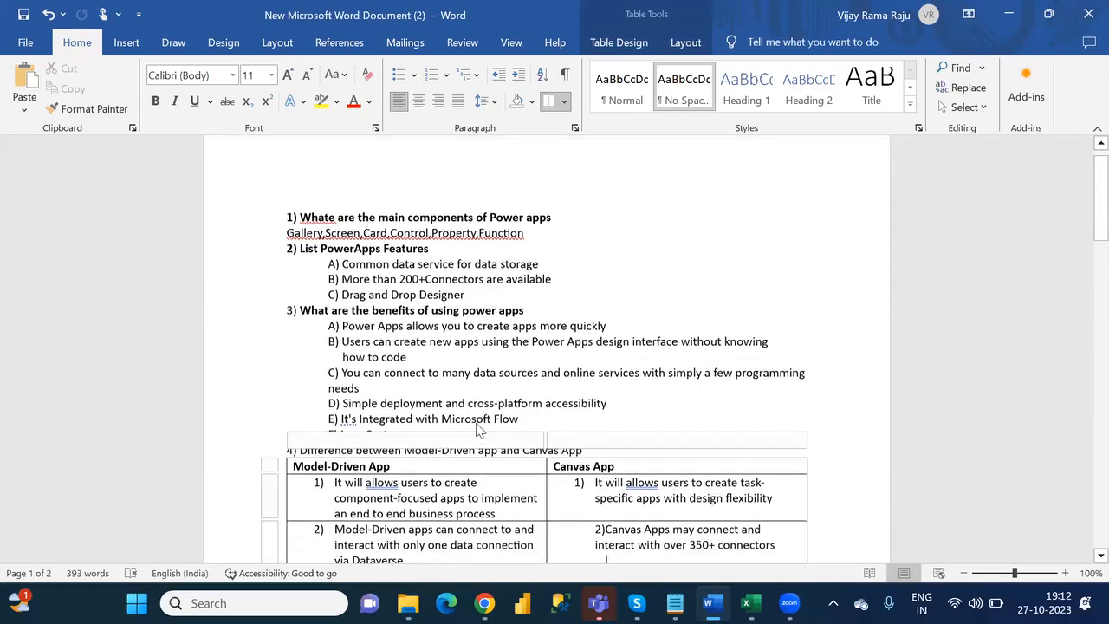
# - Undo the bold formatting of the question 3 text, and redo it
pyautogui.click(614, 375)
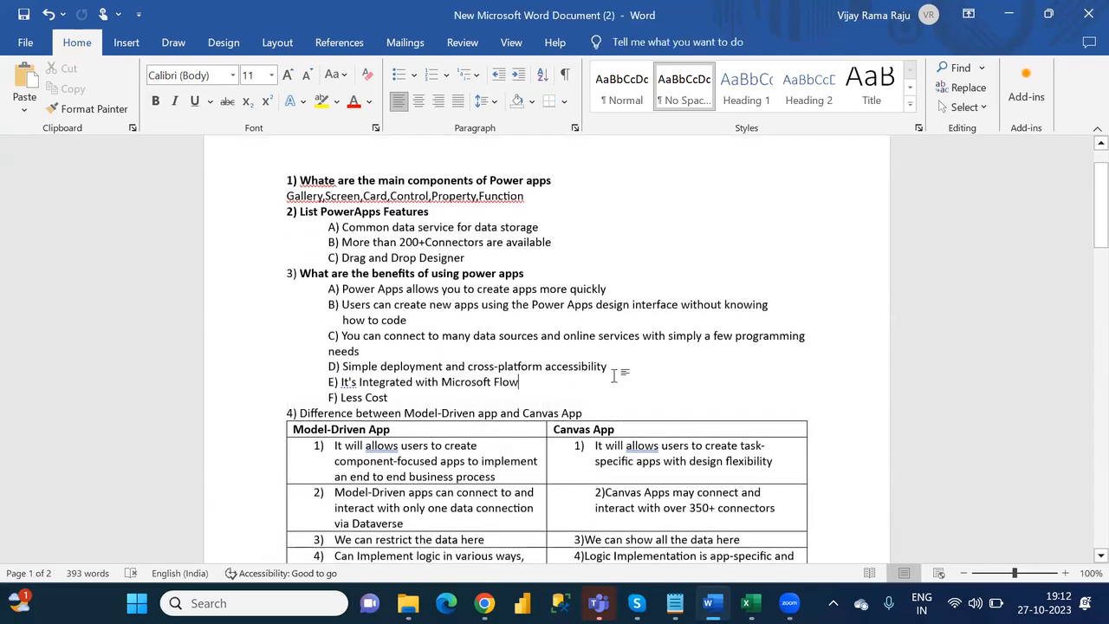
pyautogui.hotkey('ctrl', 'z')
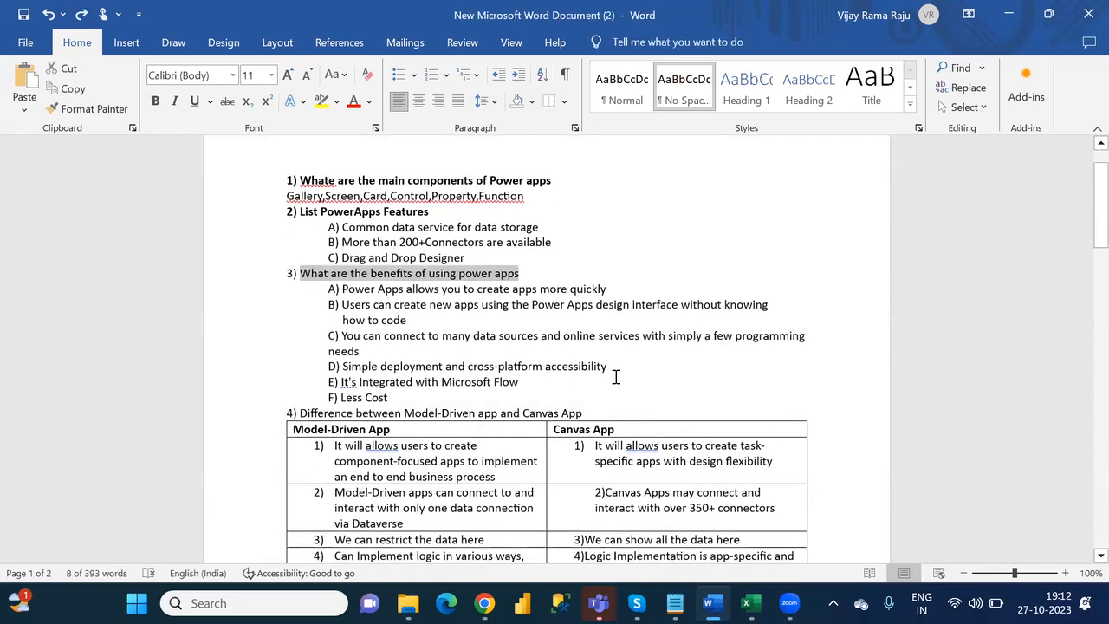
pyautogui.hotkey('ctrl', 'y')
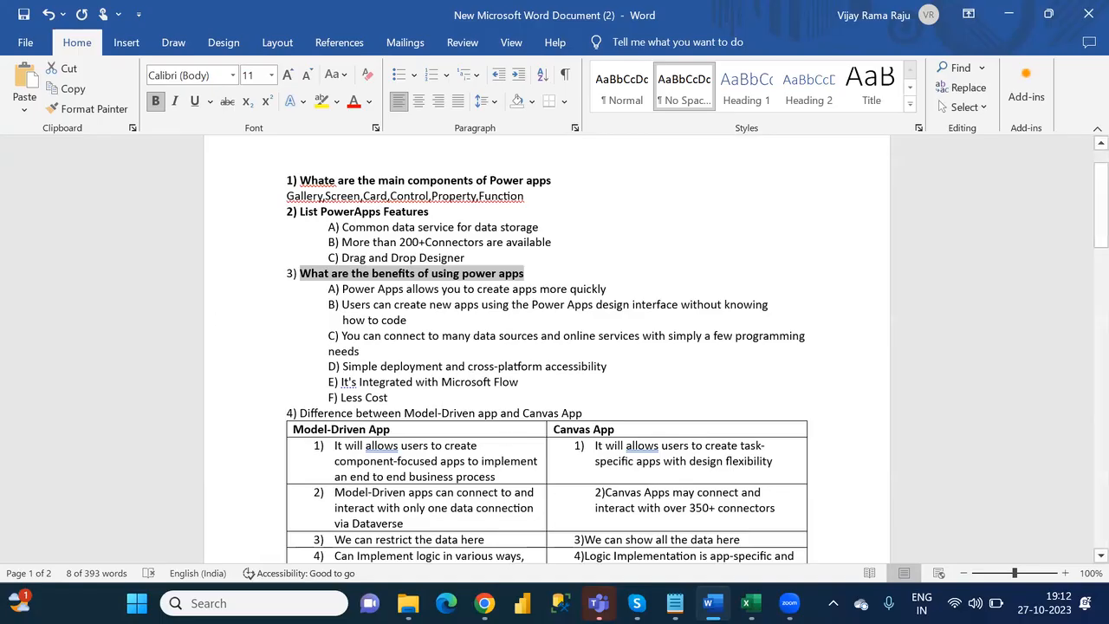
# - Switch to Chrome and open the Gmail inbox in the current Zoom page's tab
pyautogui.click(483, 602)
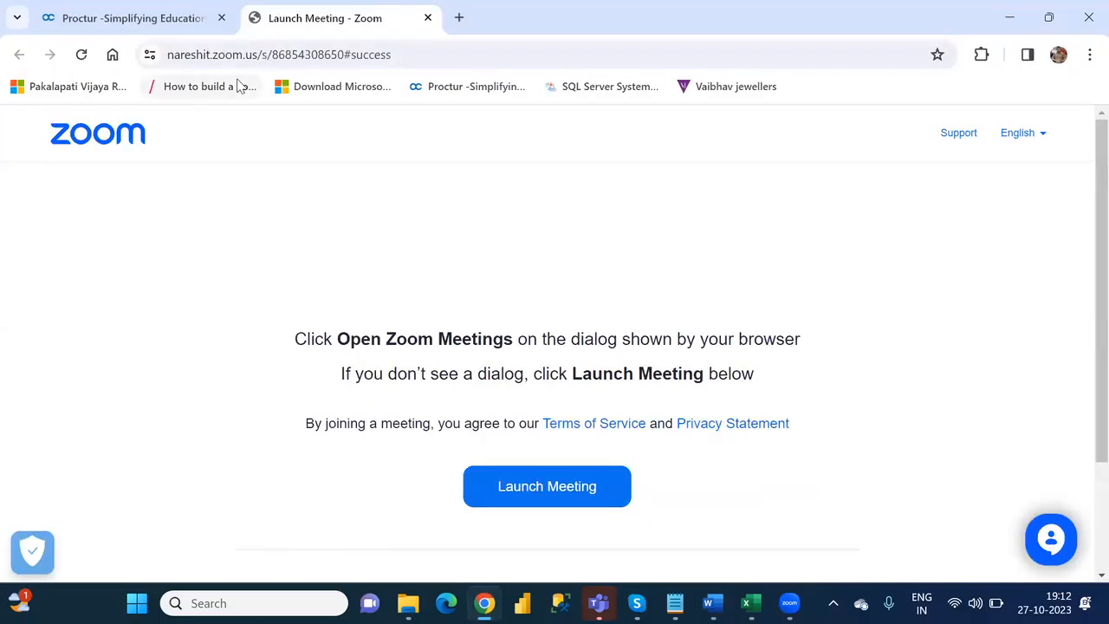
pyautogui.click(394, 57)
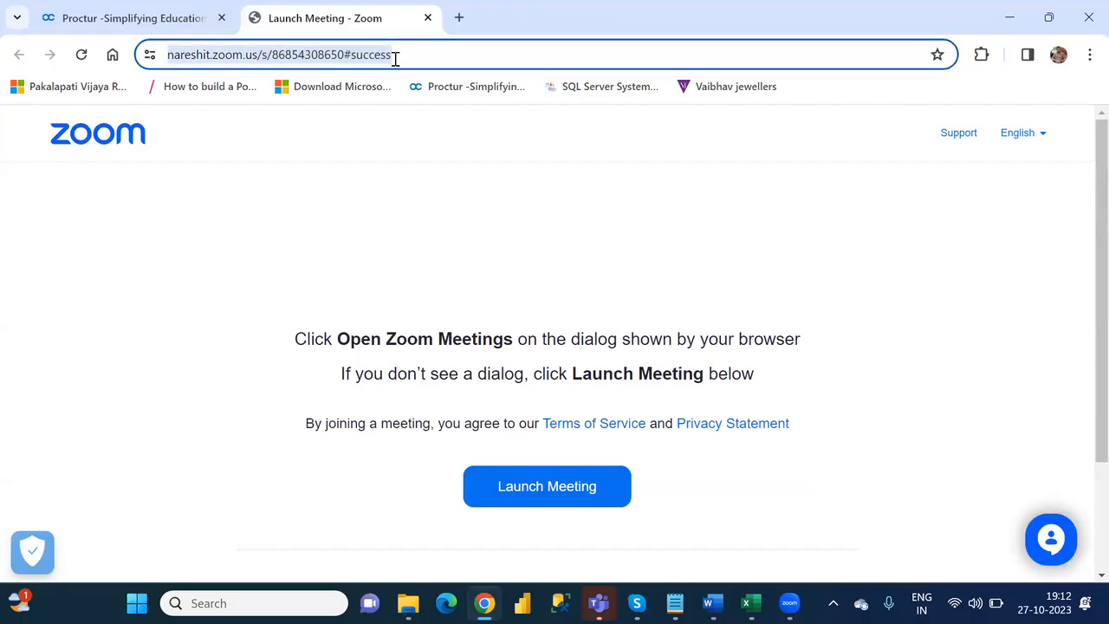
pyautogui.write('gmai')
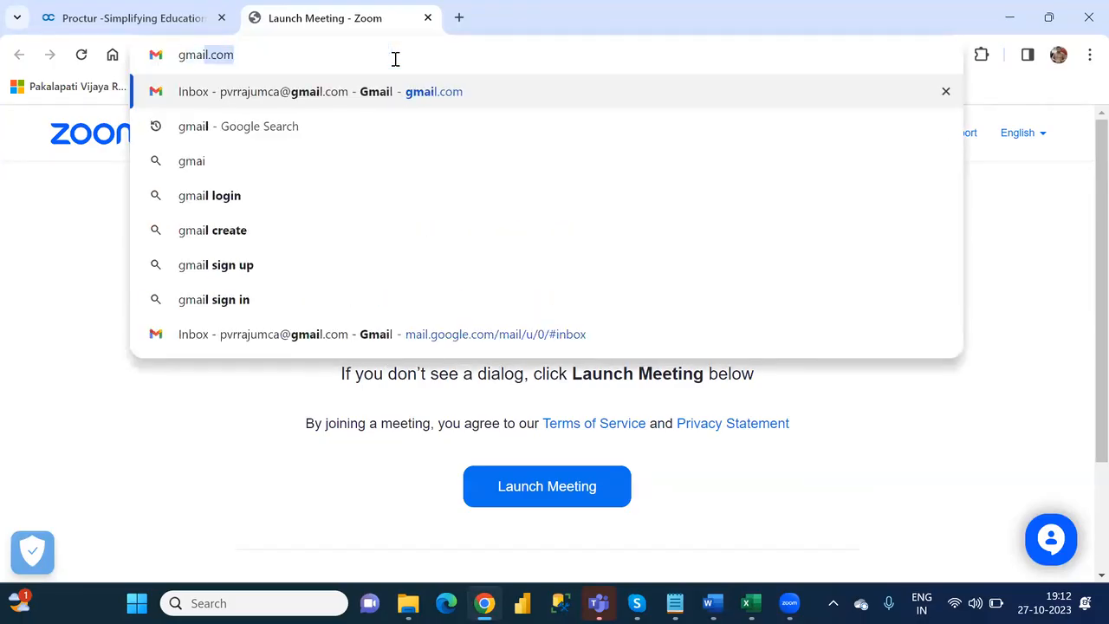
pyautogui.press('Return')
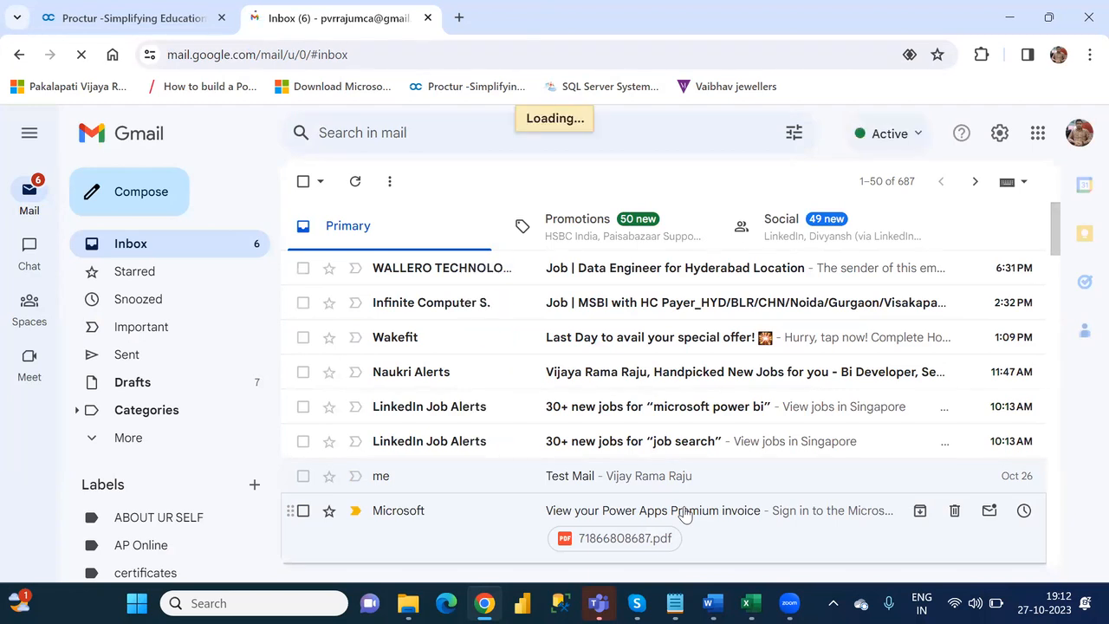
# - Open the PDF attached to the Microsoft email "View your Power Apps Premium invoice" and highlight the Charges amount in the billing summary
pyautogui.click(685, 512)
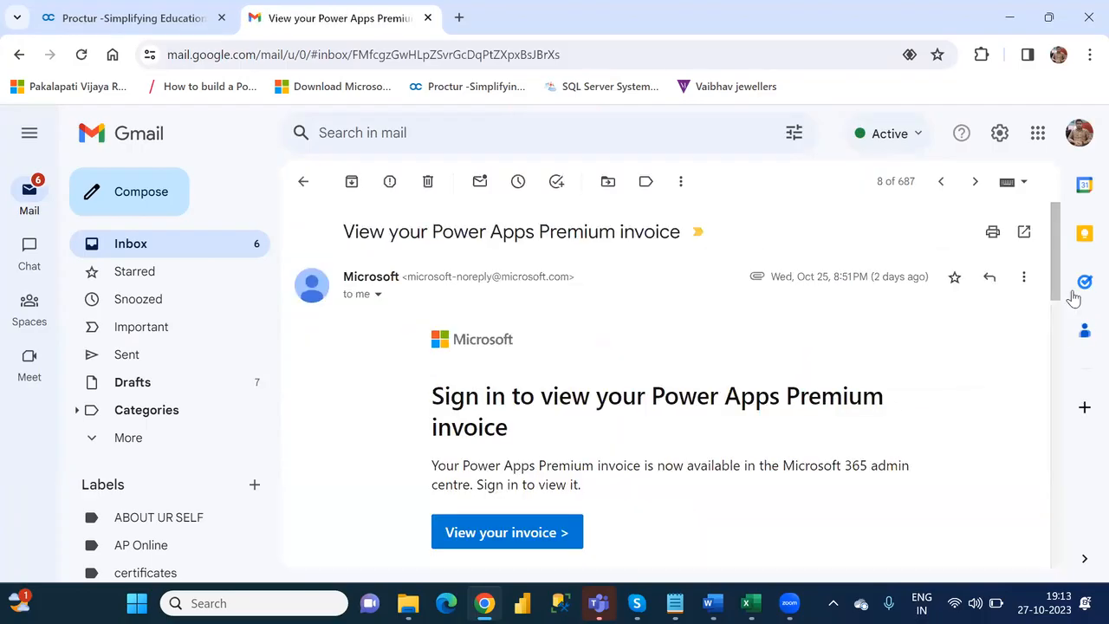
pyautogui.scroll(-1, 1059, 308)
pyautogui.scroll(-4, 1072, 326)
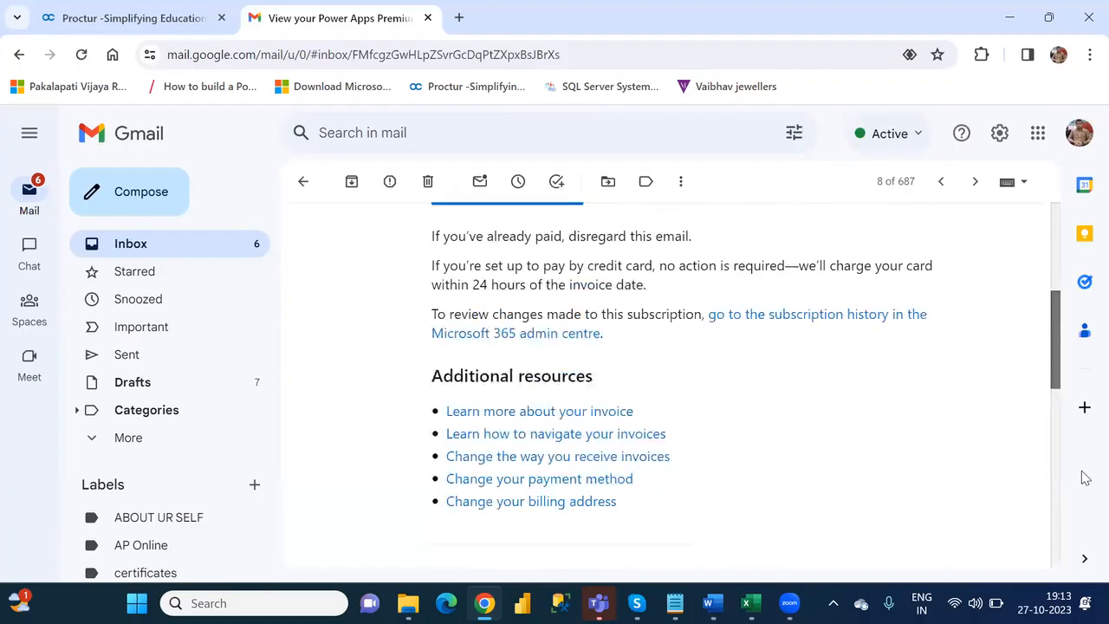
pyautogui.scroll(-5, 1082, 481)
pyautogui.scroll(-3, 1083, 528)
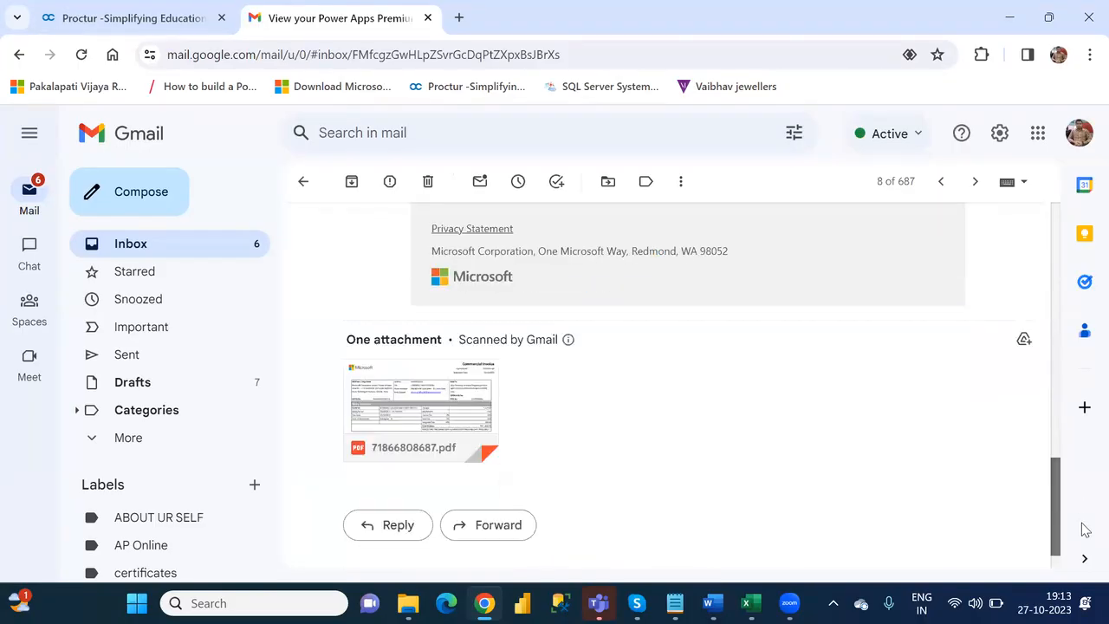
pyautogui.click(412, 408)
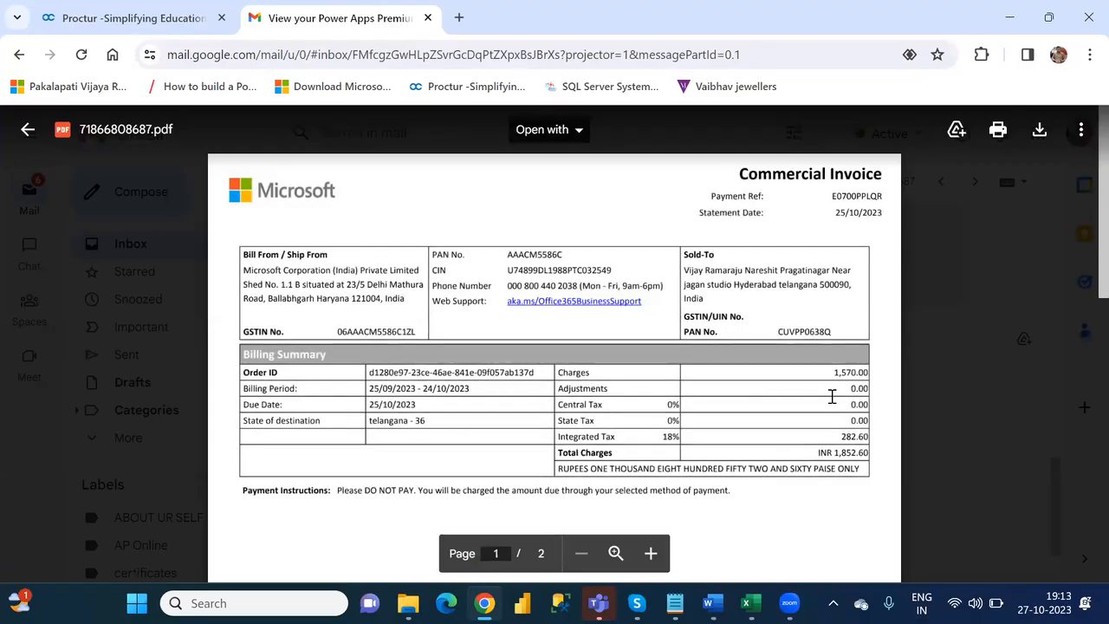
pyautogui.moveTo(834, 373); pyautogui.dragTo(868, 373)
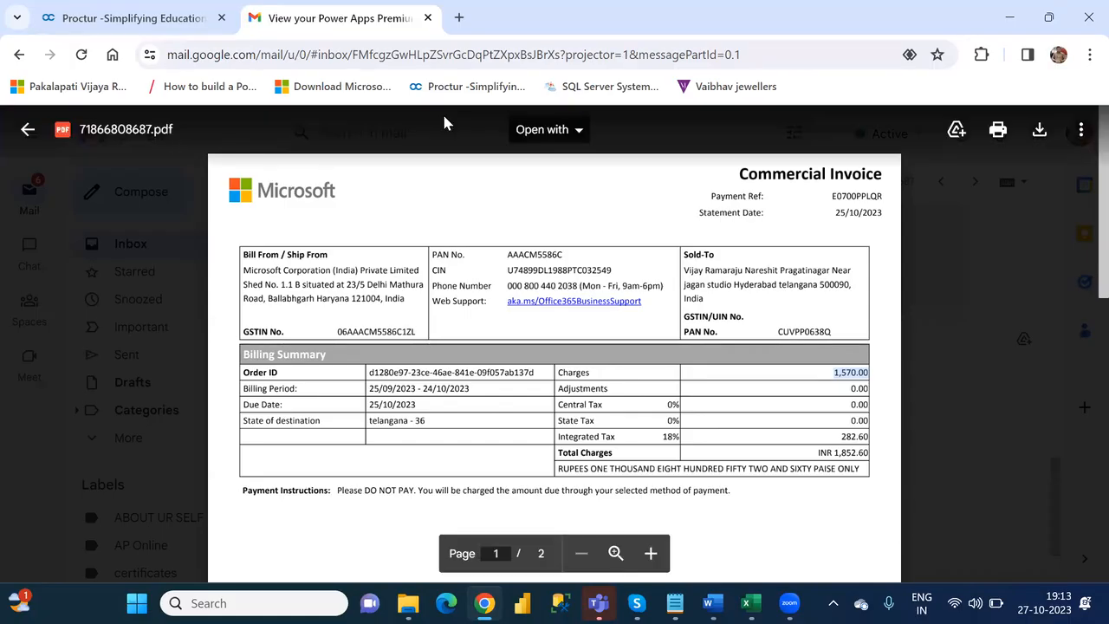
# - Close the Gmail invoice tab and switch back to the Word document of interview questions
pyautogui.click(428, 19)
pyautogui.click(428, 18)
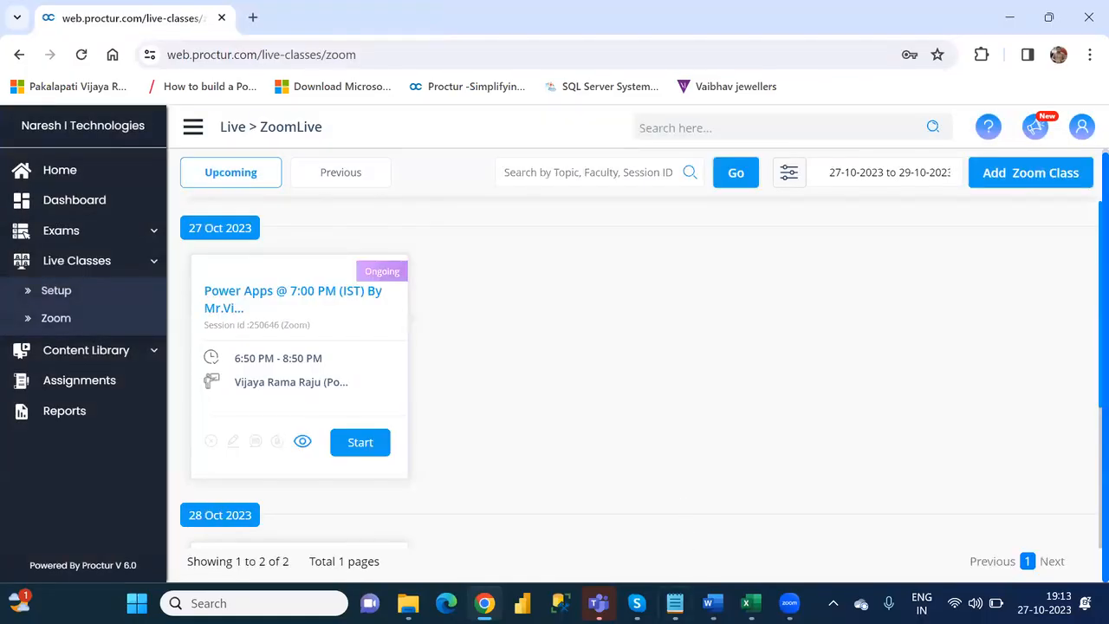
pyautogui.click(712, 603)
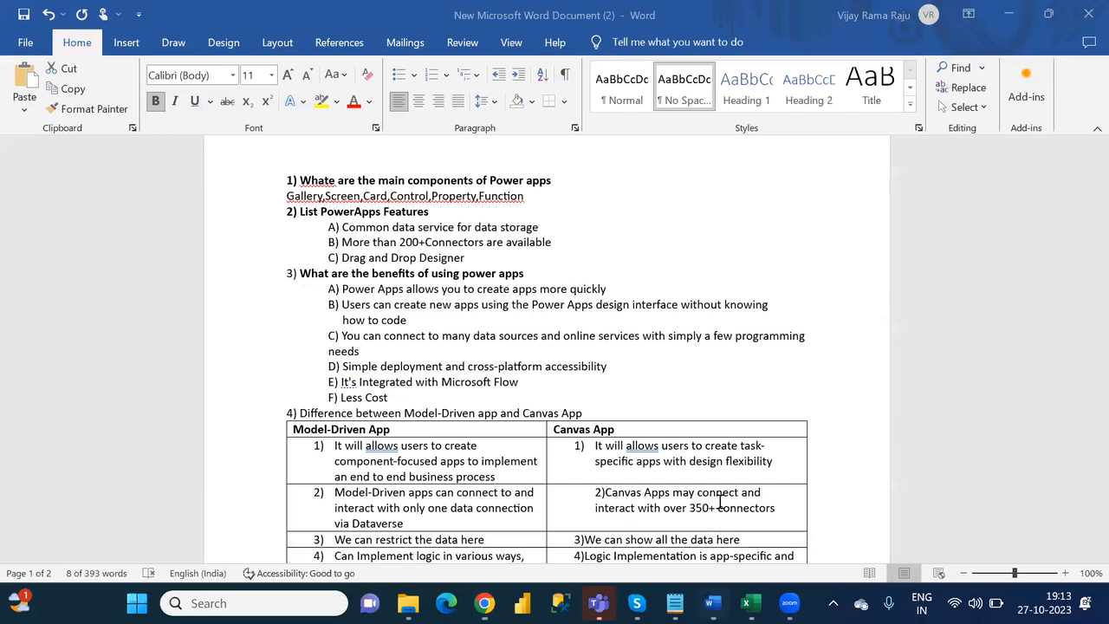
# - Make the question 4 text "Difference between Model-Driven app and Canvas App" bold
pyautogui.click(604, 366)
pyautogui.press('Down')
pyautogui.press('Down')
pyautogui.press('Down')
pyautogui.press('Down')
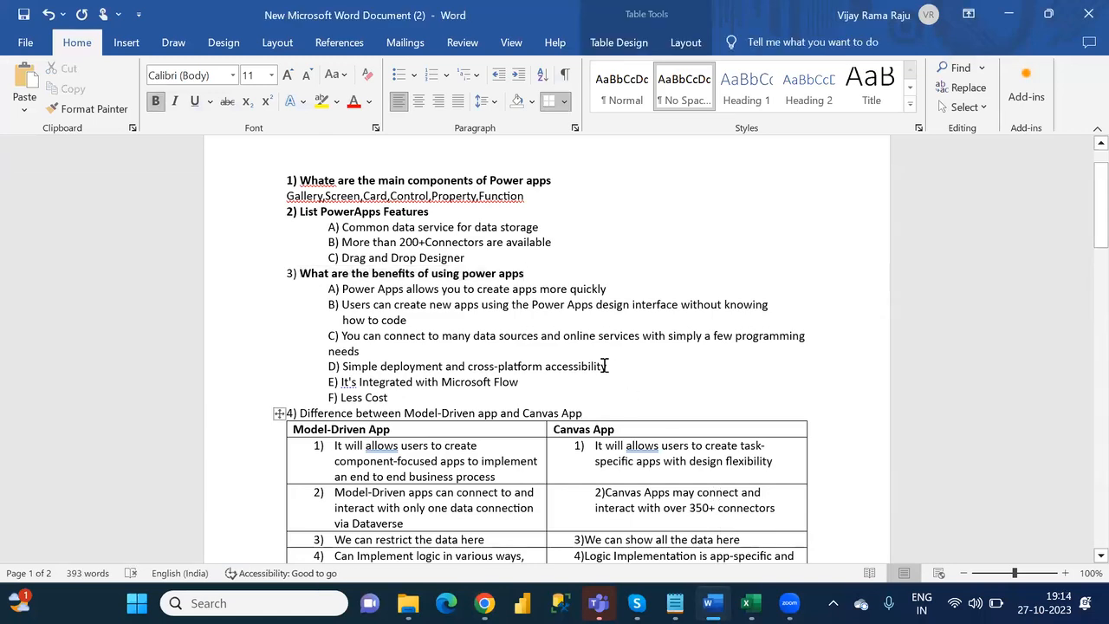
pyautogui.moveTo(594, 412); pyautogui.dragTo(302, 416)
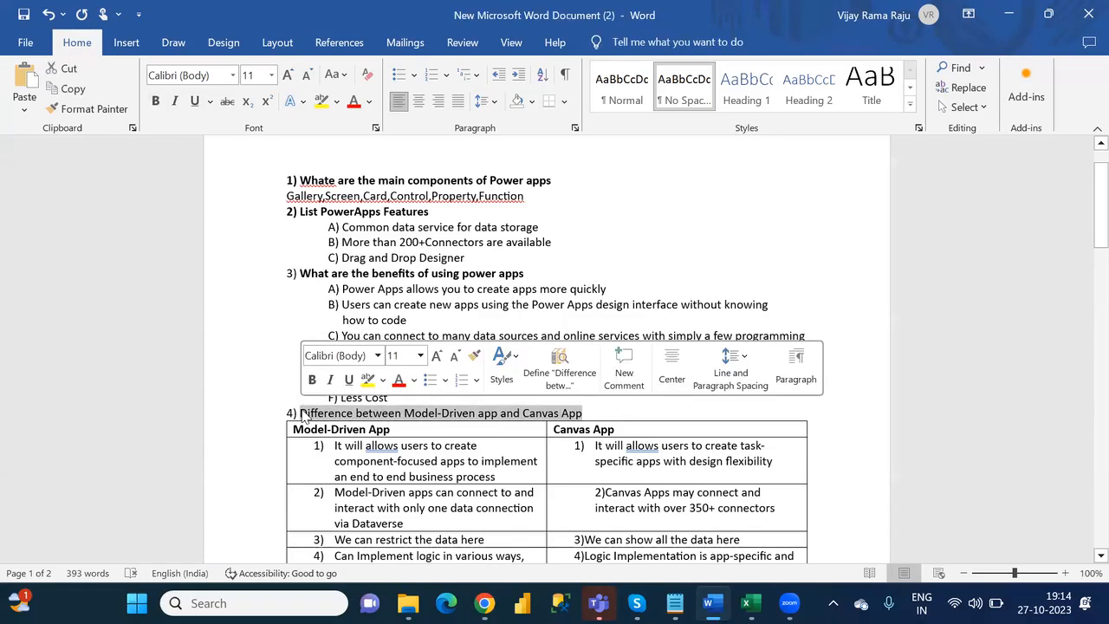
pyautogui.hotkey('ctrl', 'b')
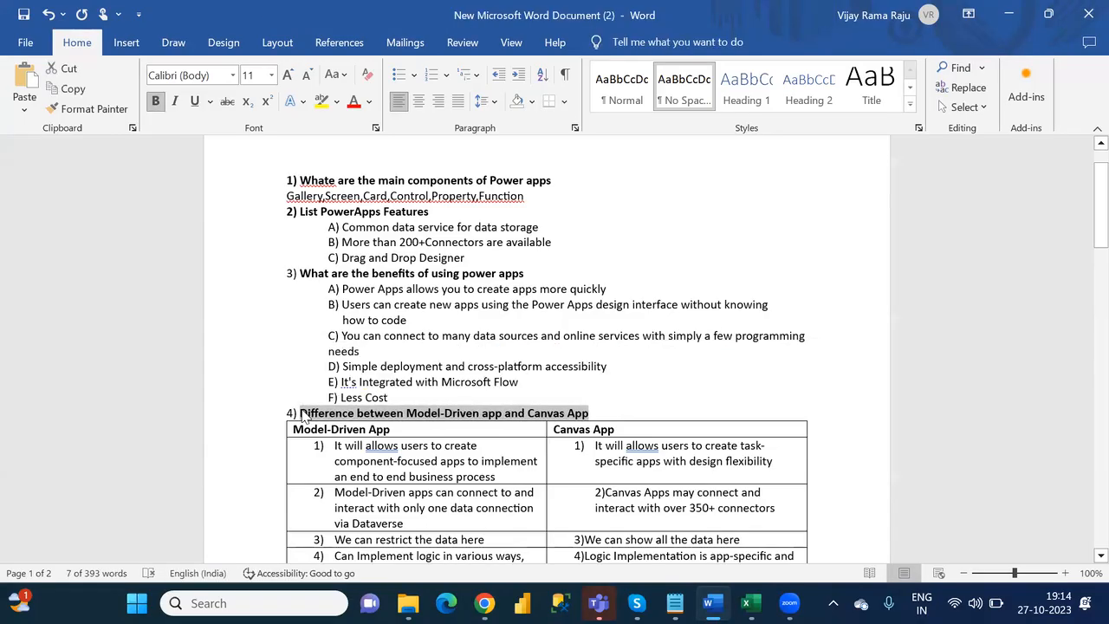
pyautogui.click(476, 469)
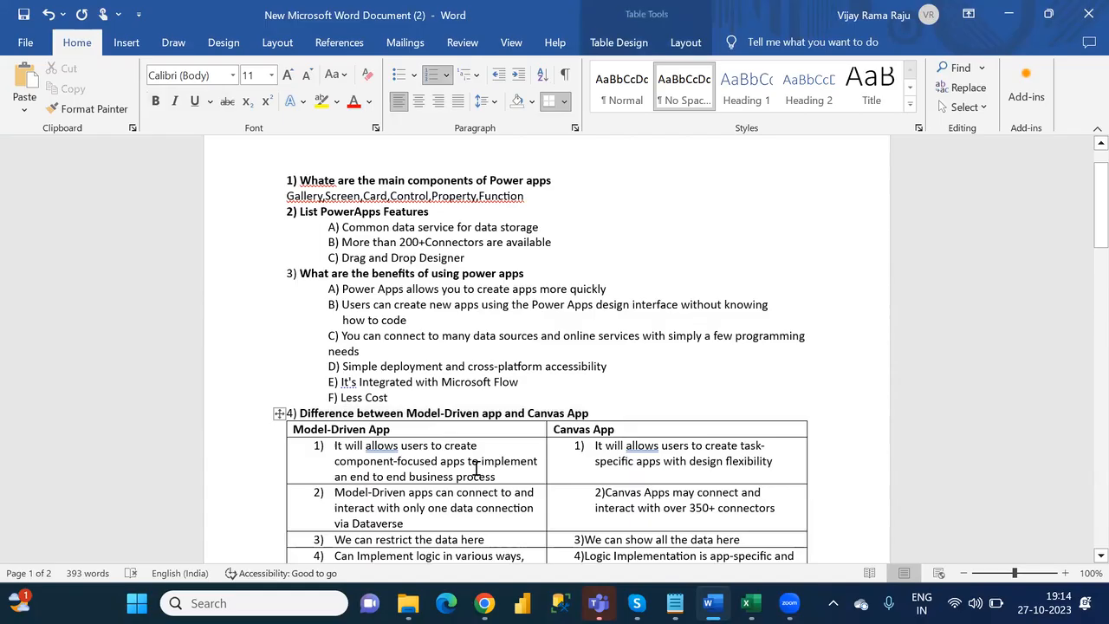
# - Review the Model-Driven and Canvas App comparison table, highlighting the Business Rules to Plugins list and the Model-Driven version control entry
pyautogui.scroll(-3, 475, 468)
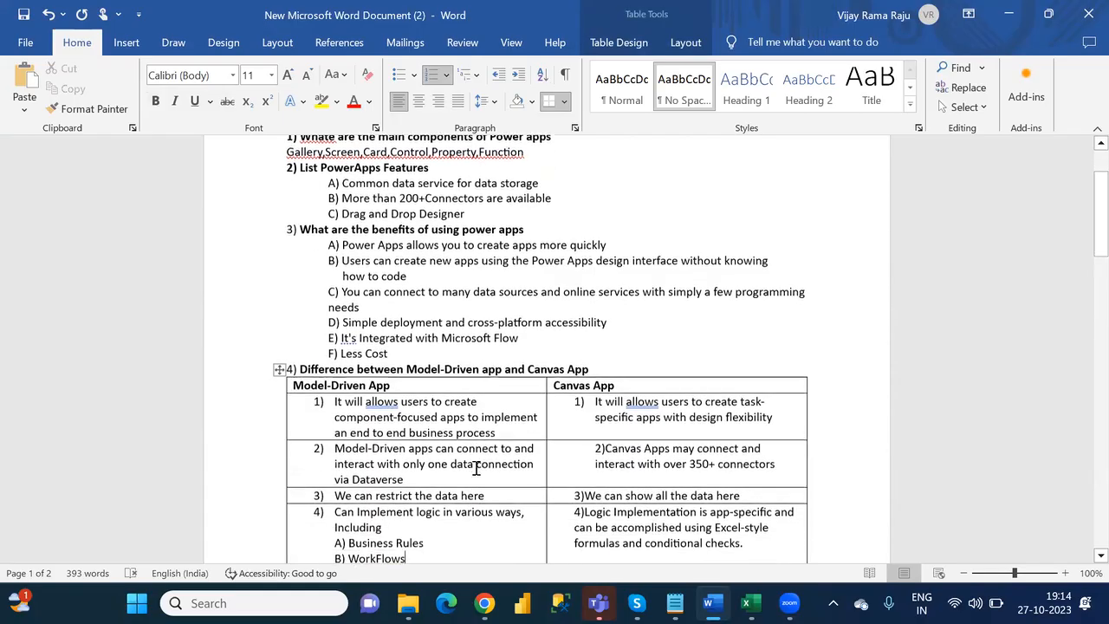
pyautogui.press('Down')
pyautogui.press('Down')
pyautogui.press('Down')
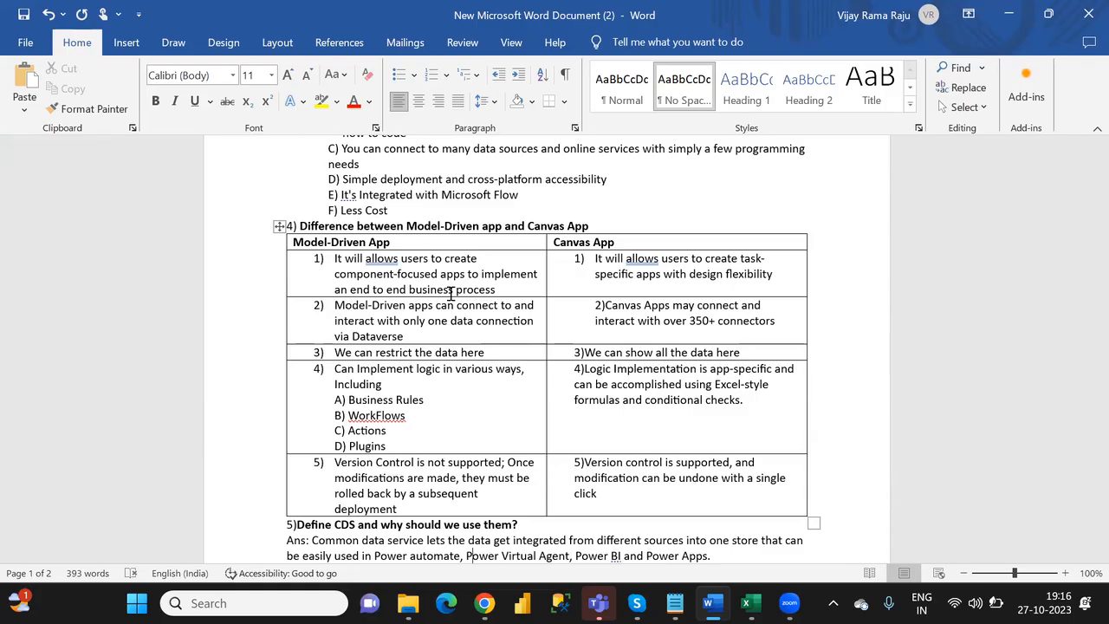
pyautogui.click(395, 320)
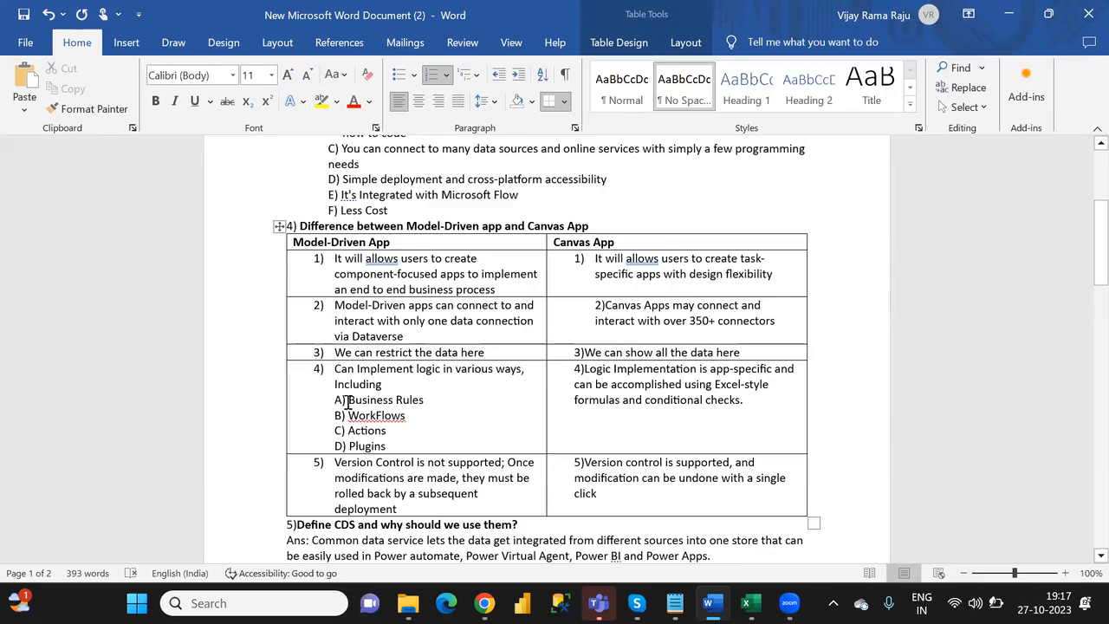
pyautogui.moveTo(346, 402); pyautogui.dragTo(389, 443)
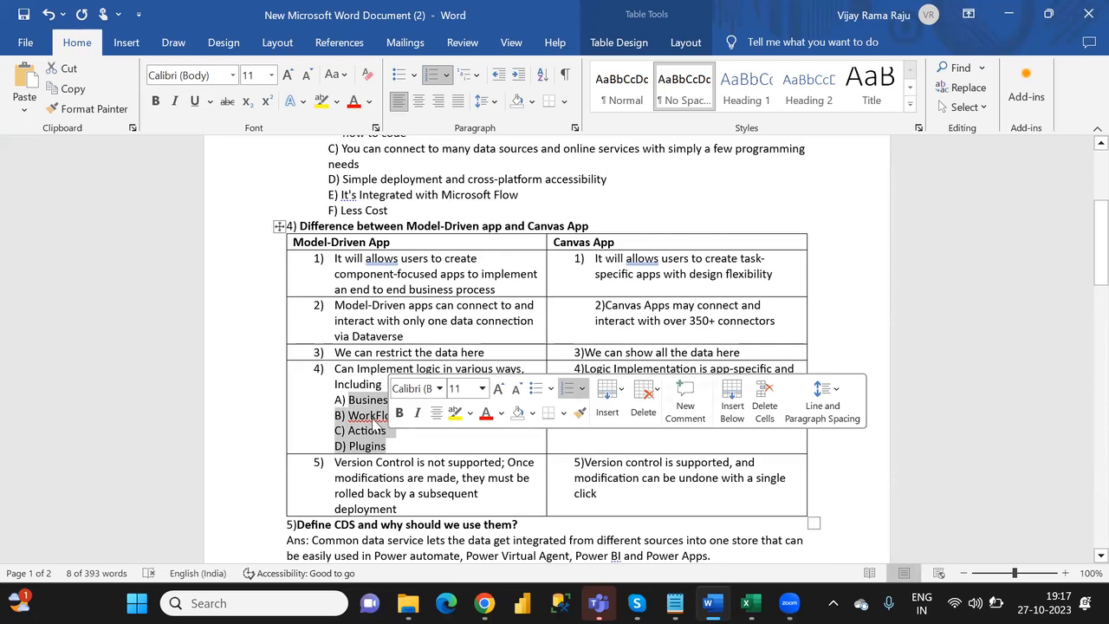
pyautogui.click(446, 446)
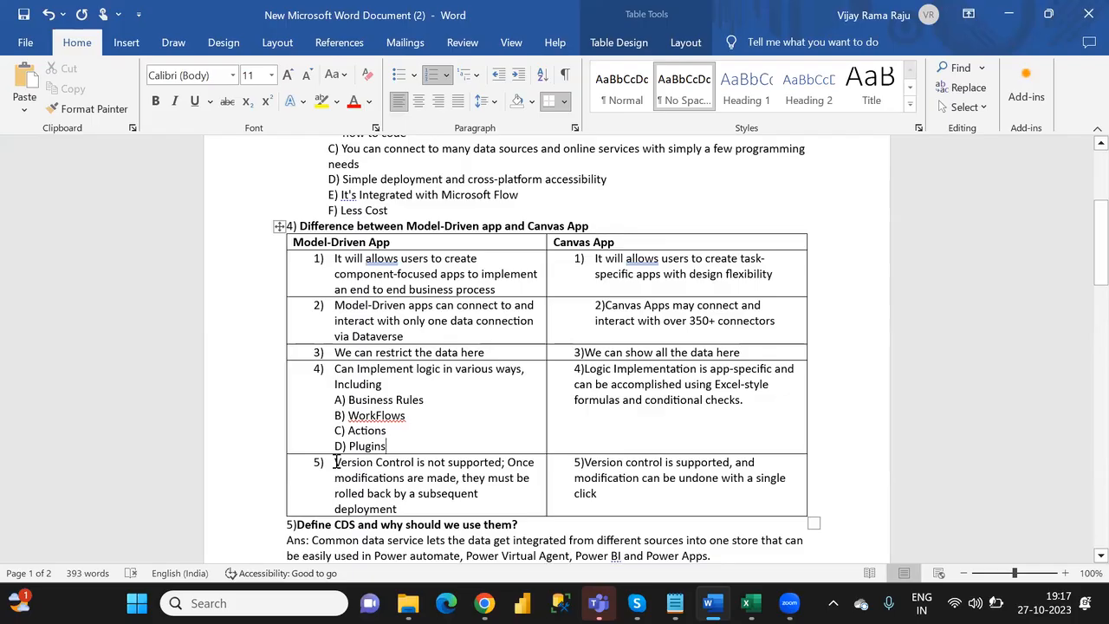
pyautogui.moveTo(333, 462); pyautogui.dragTo(430, 508)
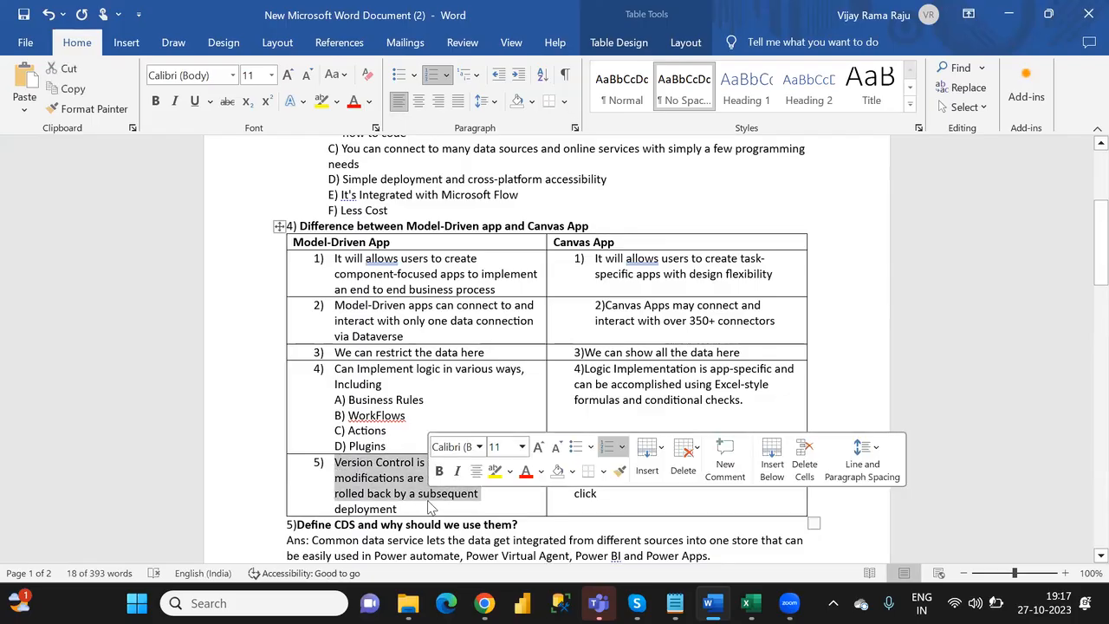
pyautogui.click(442, 400)
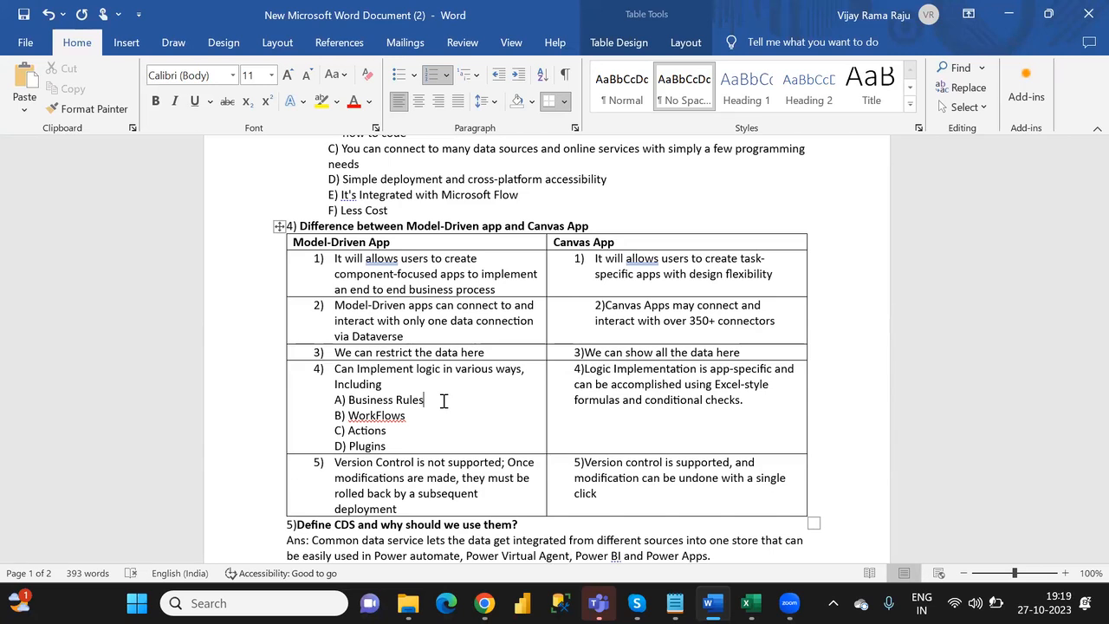
# - Read on below the comparison table through the CDS definition, app types, Submitform versus Patch, and important functions questions
pyautogui.press('Down')
pyautogui.press('Down')
pyautogui.press('Down')
pyautogui.press('Down')
pyautogui.press('Down')
pyautogui.press('Down')
pyautogui.press('Down')
pyautogui.press('Down')
pyautogui.press('Down')
pyautogui.press('Down')
pyautogui.press('Down')
pyautogui.press('Down')
pyautogui.press('Down')
pyautogui.press('Down')
pyautogui.press('Down')
pyautogui.press('Down')
pyautogui.press('Down')
pyautogui.press('Down')
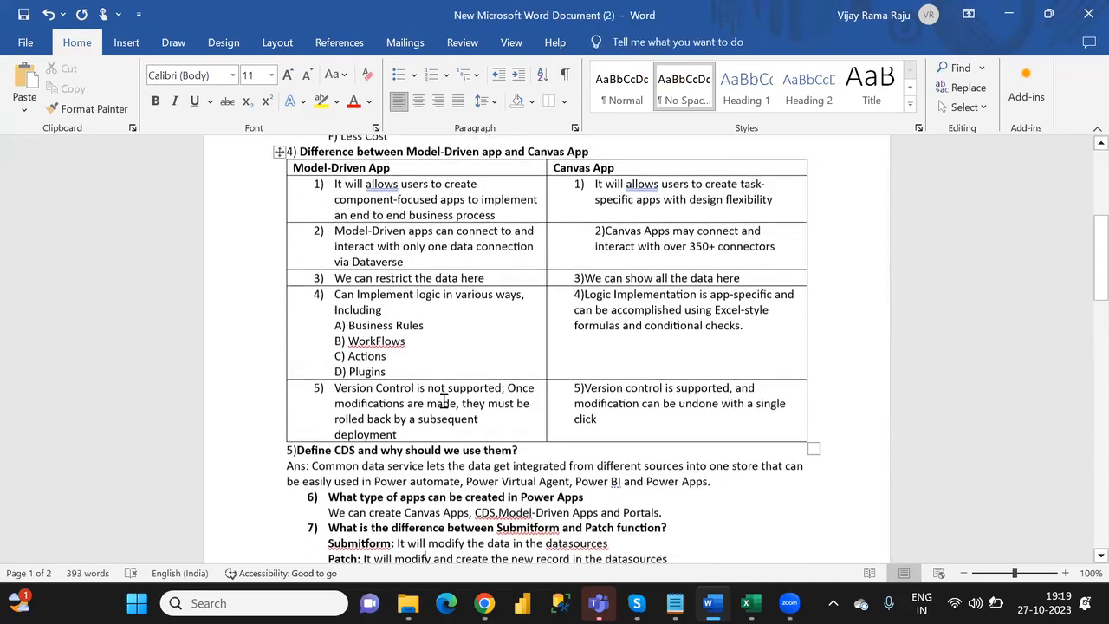
pyautogui.press('Down')
pyautogui.press('Down')
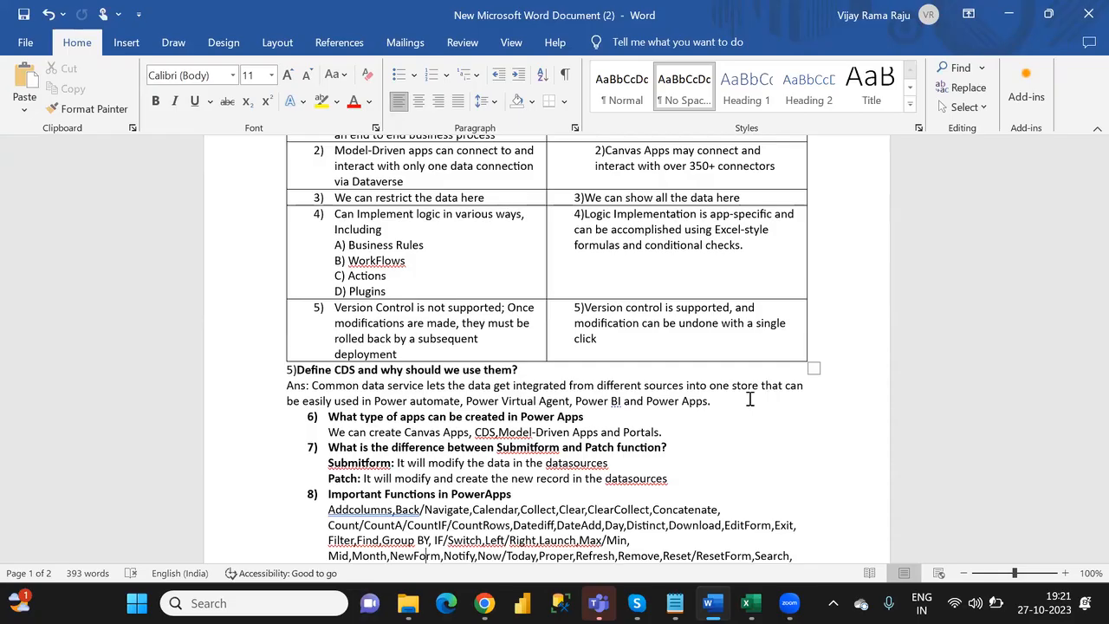
pyautogui.click(535, 418)
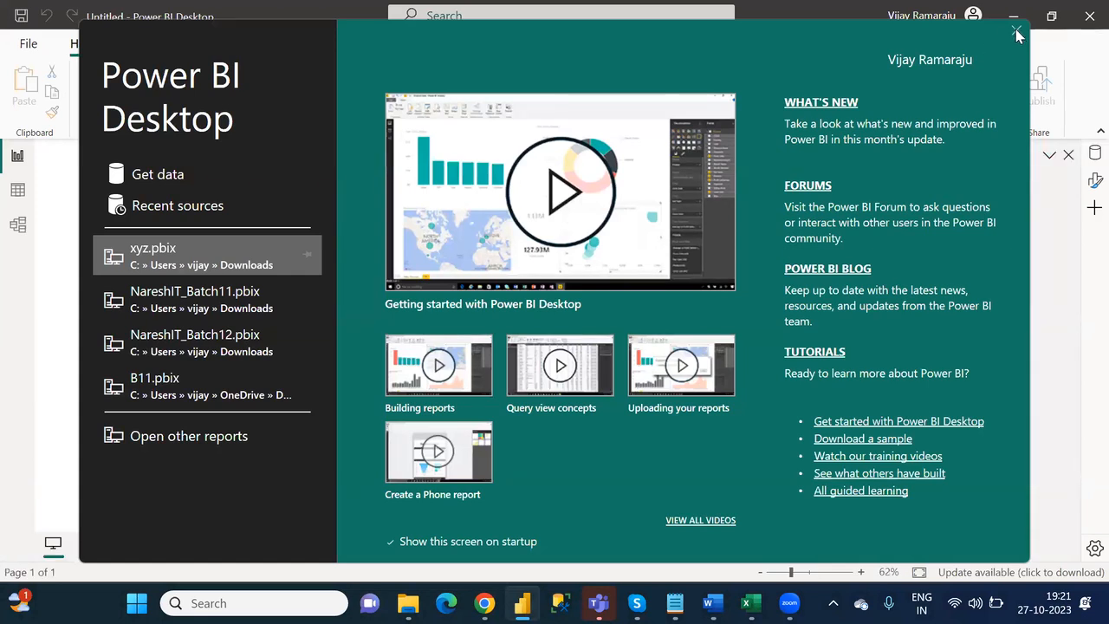
# - Switch to Power BI Desktop, dismiss the start screen and connect to Dataverse by signing in with the first listed organizational account
pyautogui.click(1016, 31)
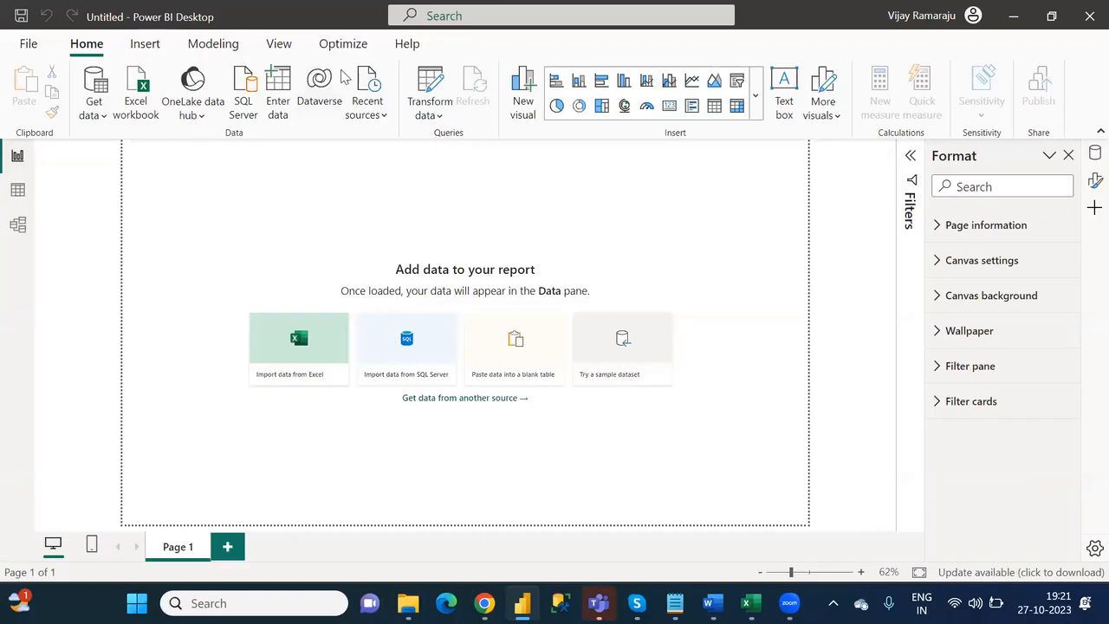
pyautogui.click(317, 108)
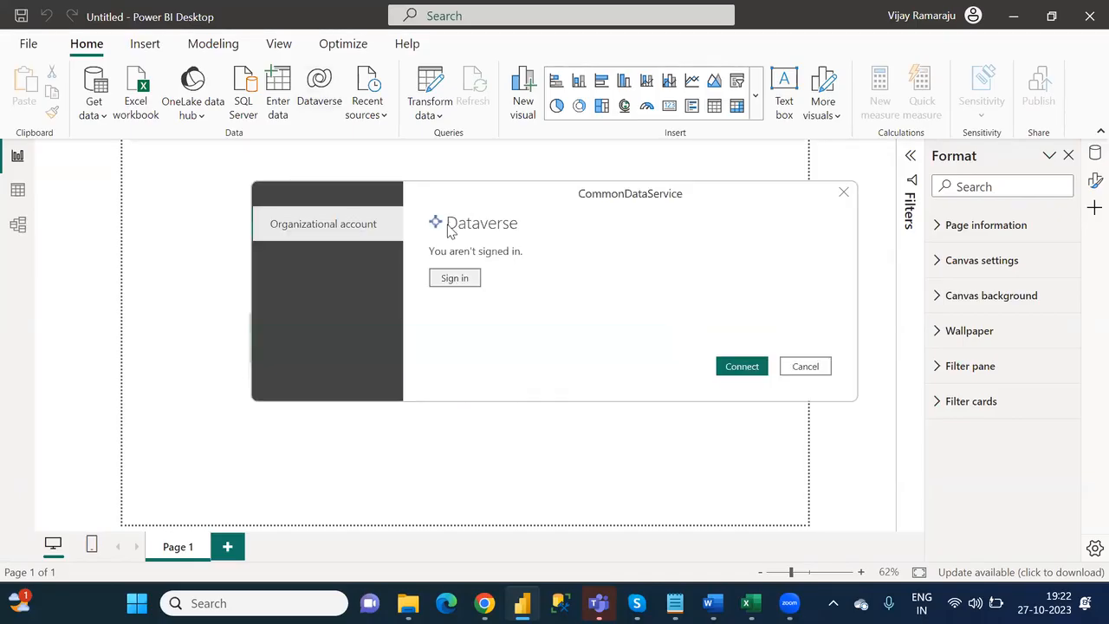
pyautogui.click(457, 279)
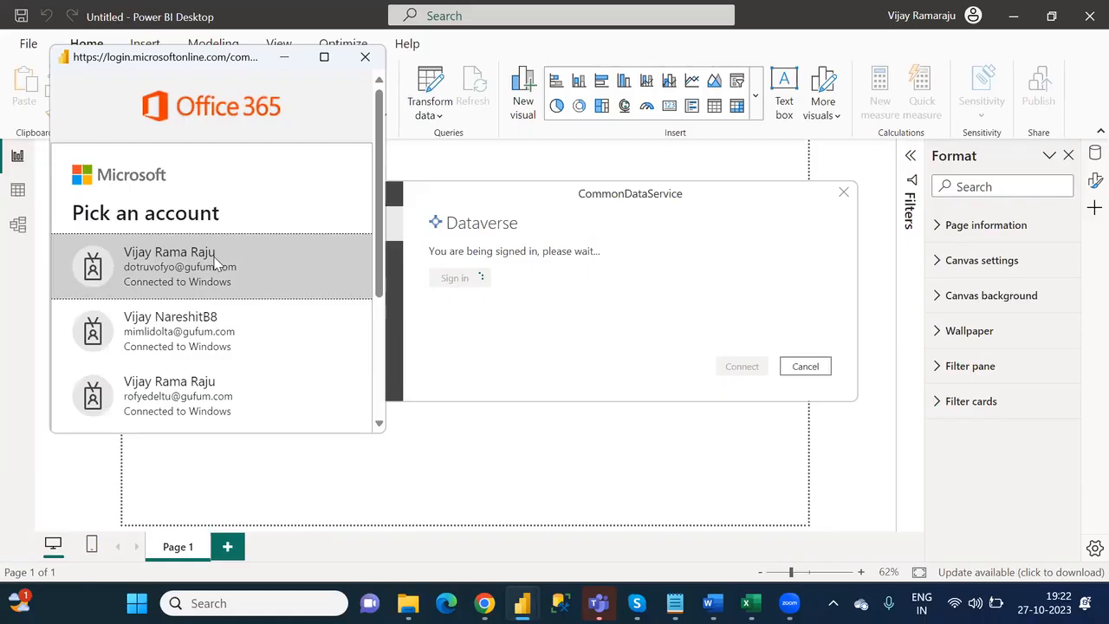
pyautogui.click(215, 265)
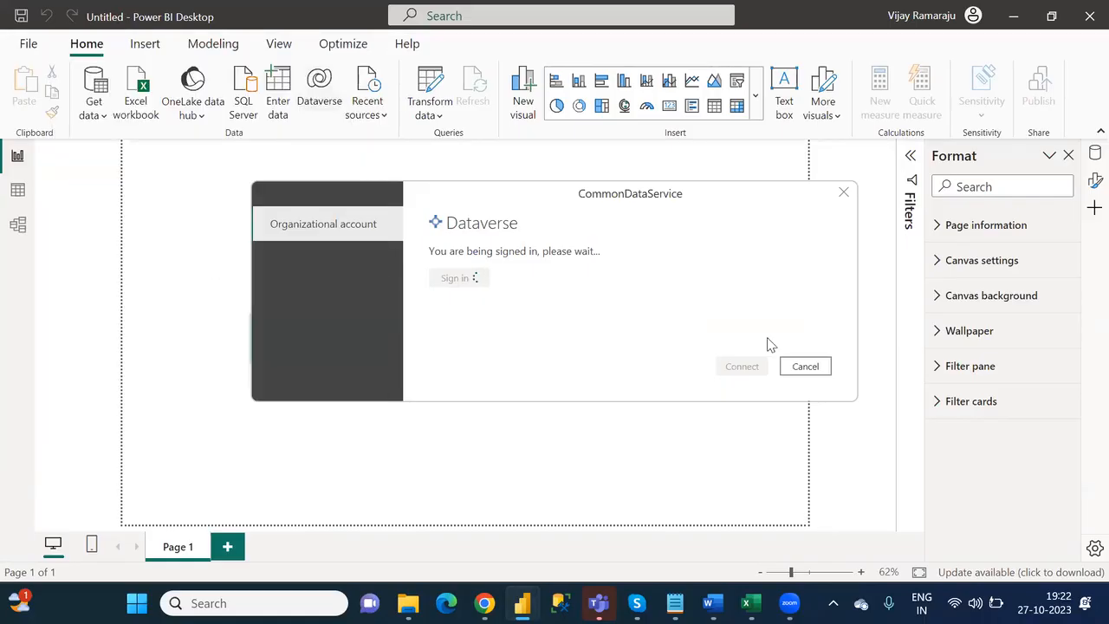
pyautogui.click(742, 367)
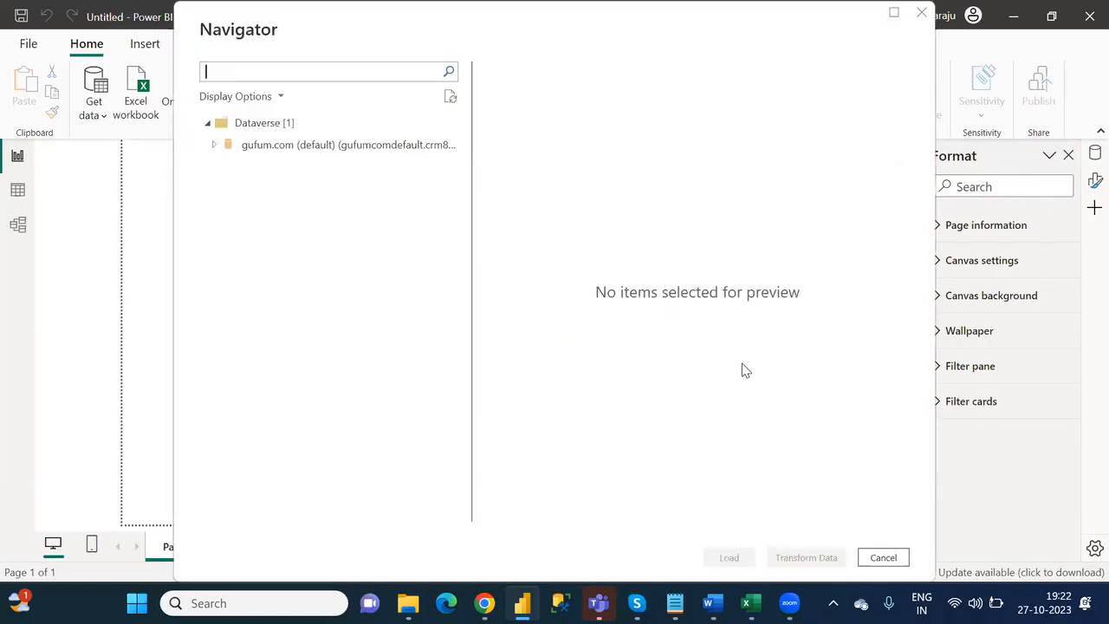
# - Try to expand the gufum.com (default) Dataverse environment with the signed-in credentials, and cancel the connection
pyautogui.click(215, 147)
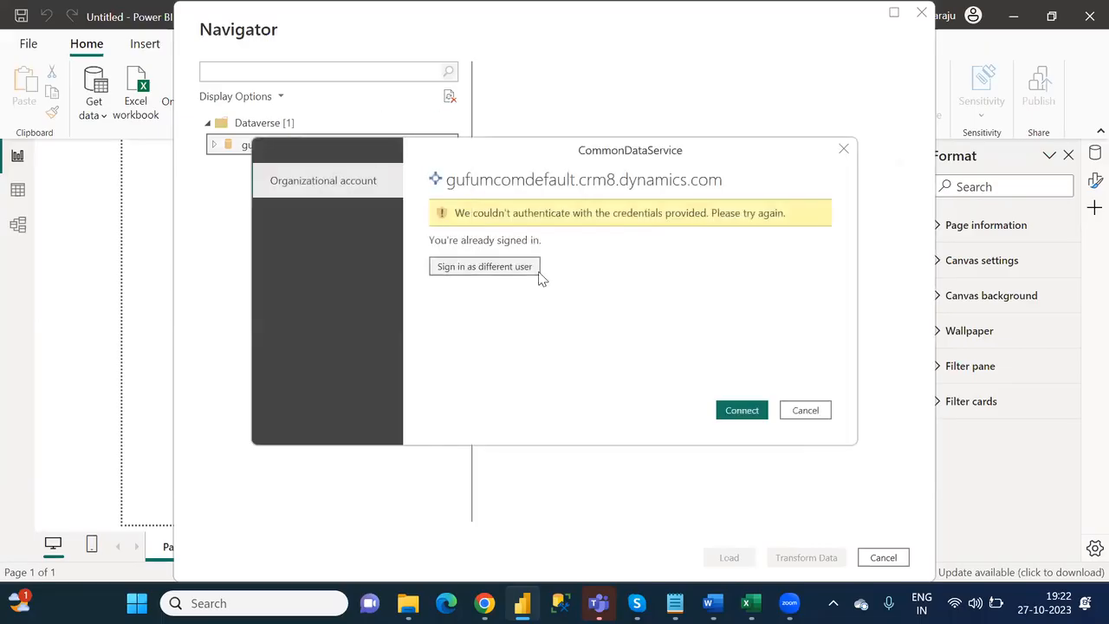
pyautogui.click(745, 411)
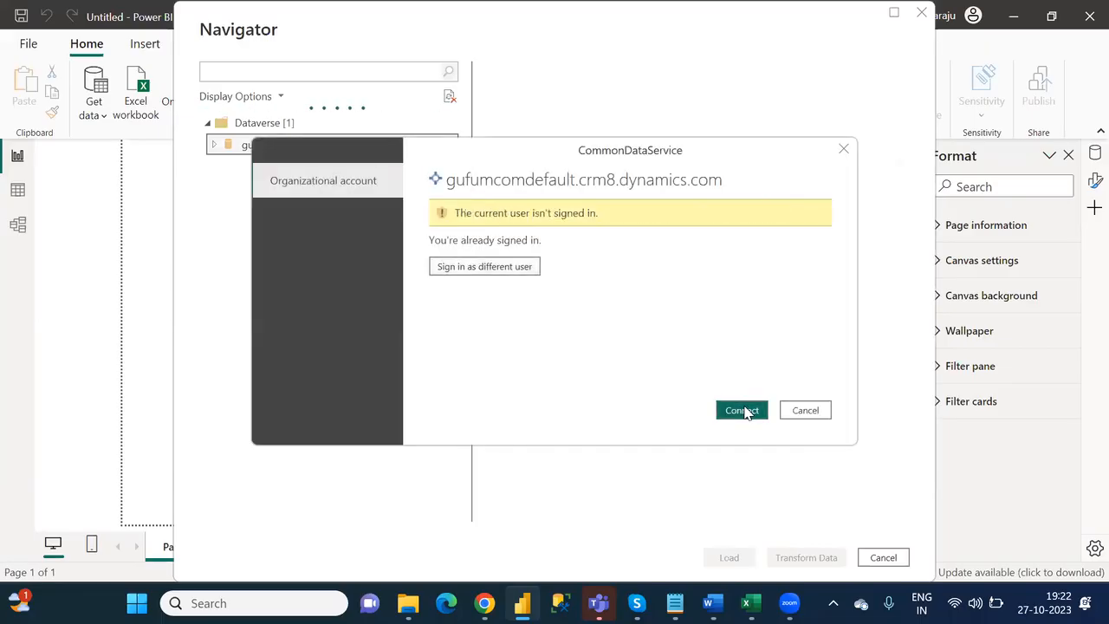
pyautogui.click(742, 411)
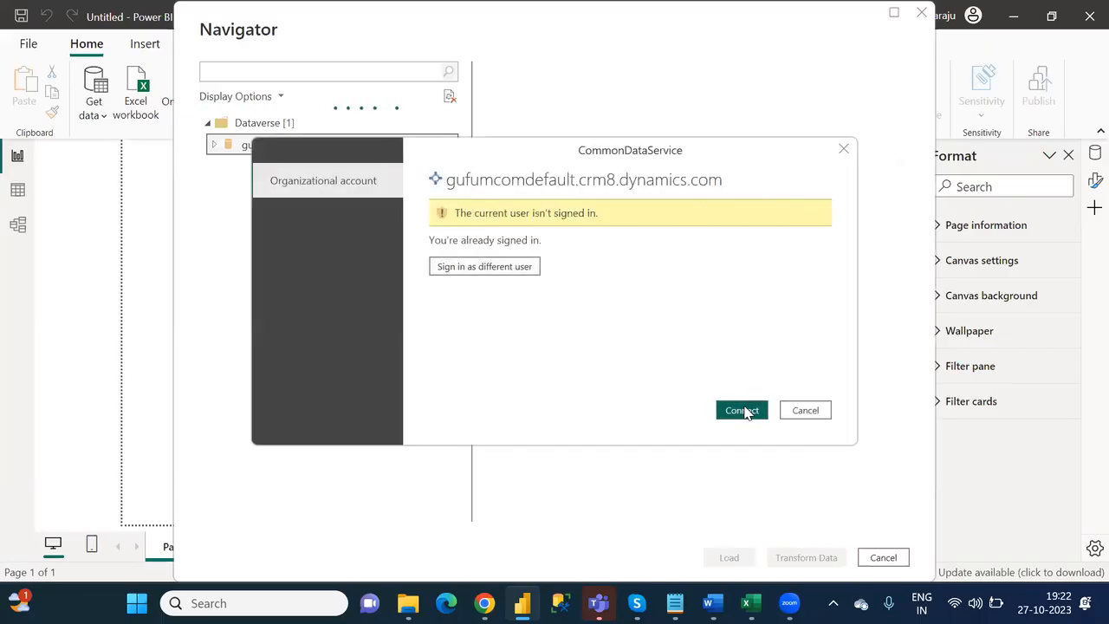
pyautogui.click(806, 413)
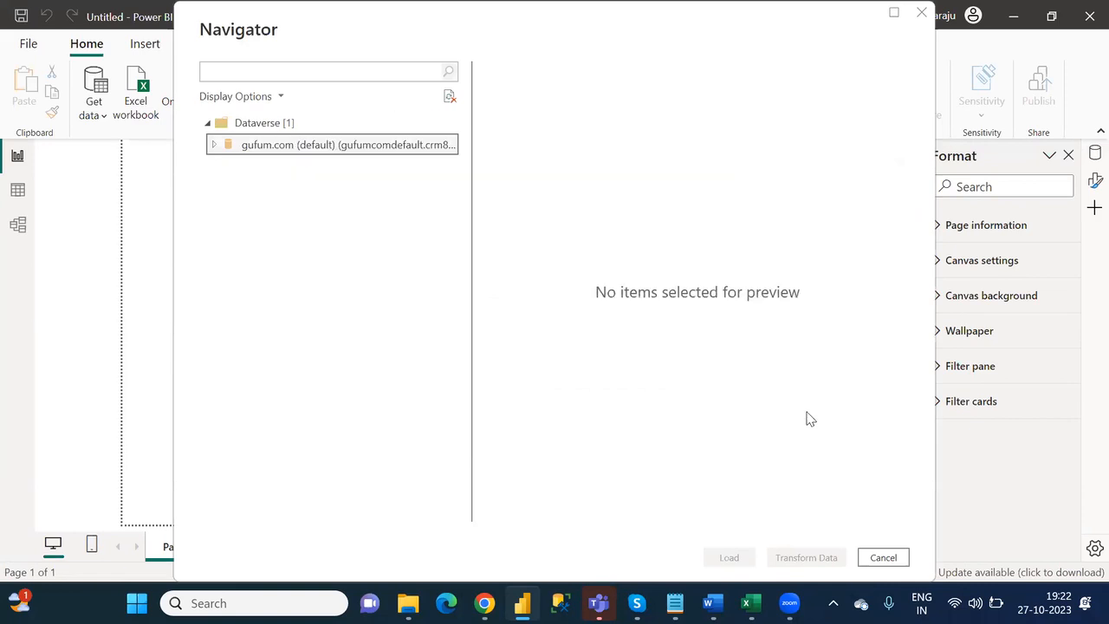
pyautogui.click(892, 561)
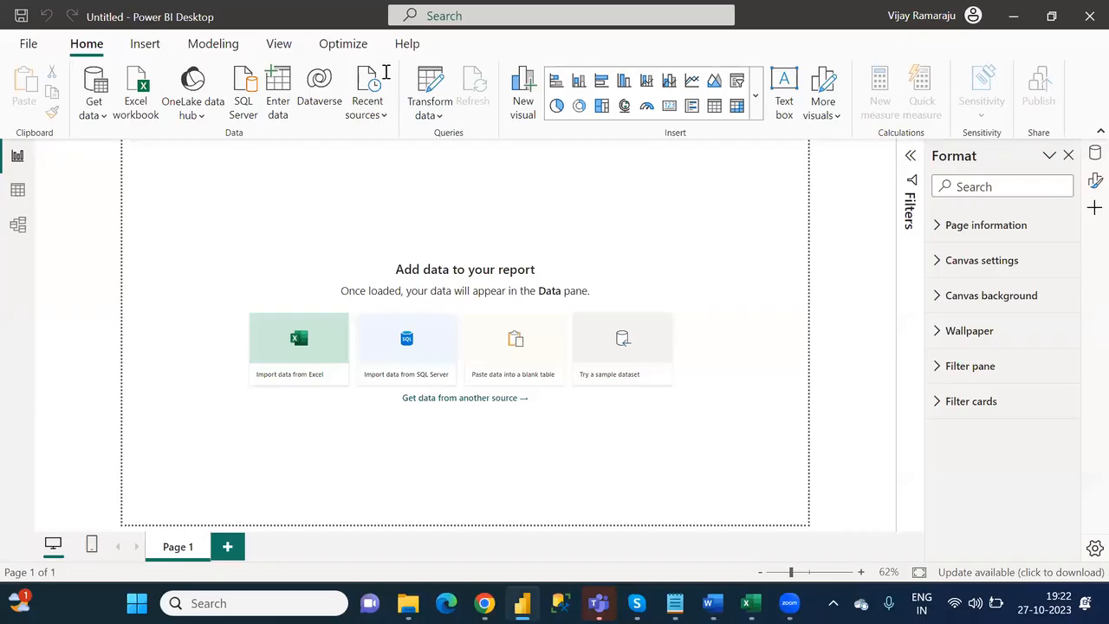
# - Reopen the Dataverse connection, then open Sticky Notes and select the account e-mail under "Power apps Nareshit_B1"
pyautogui.click(322, 78)
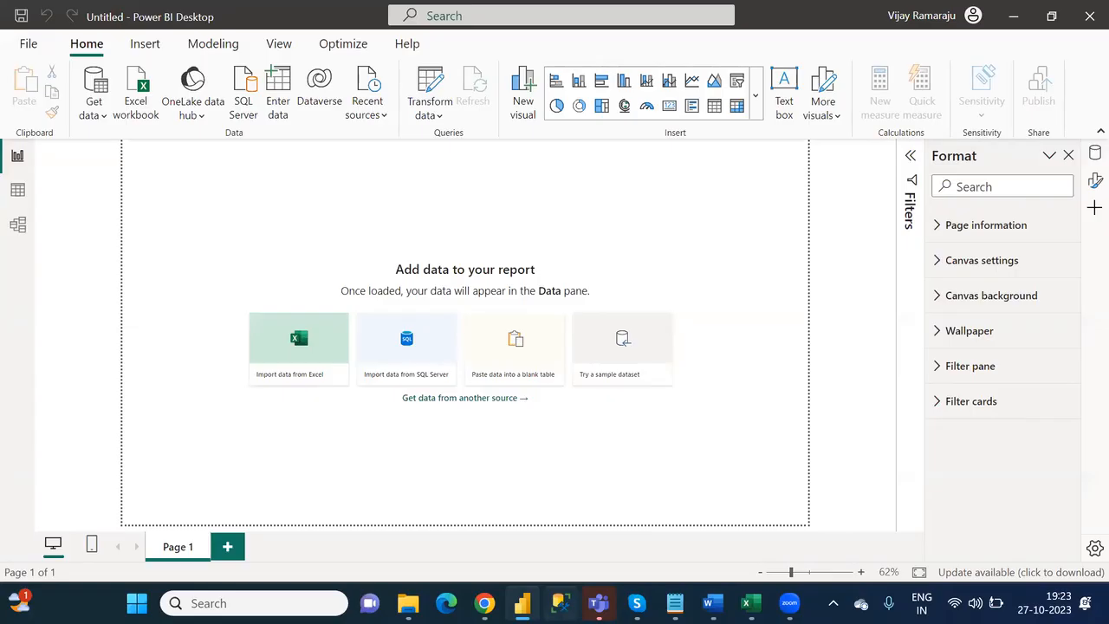
pyautogui.press('super')
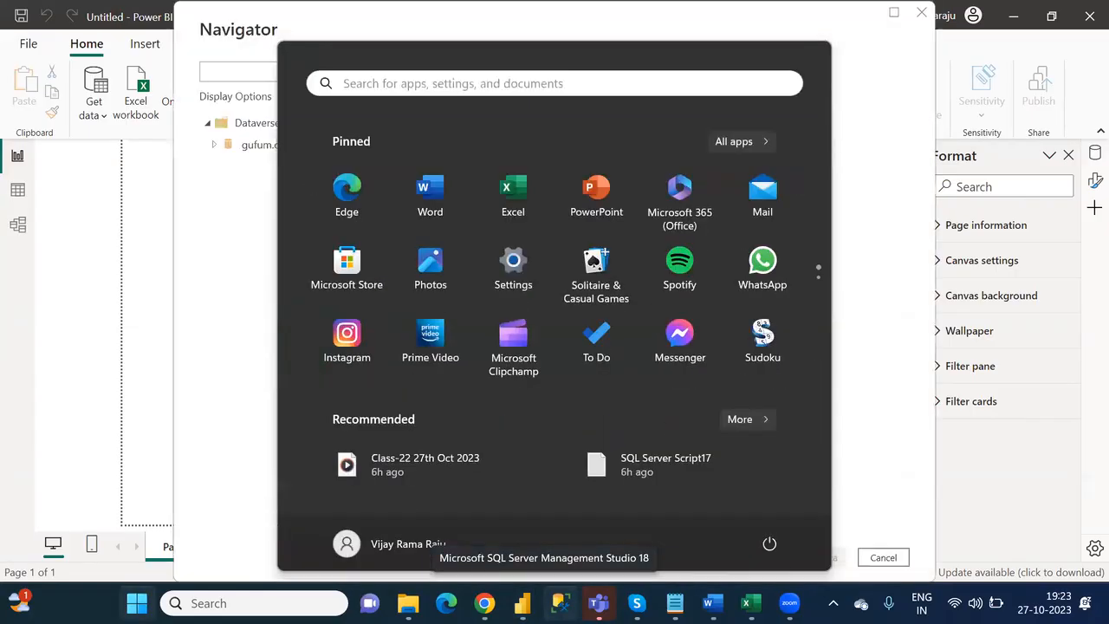
pyautogui.write('stick')
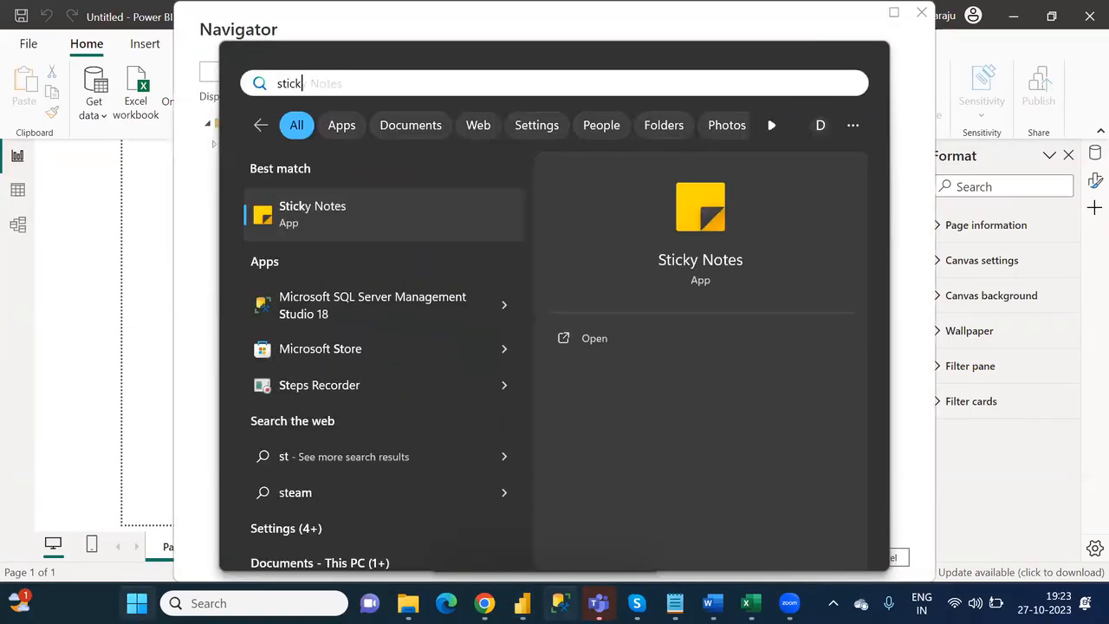
pyautogui.click(382, 223)
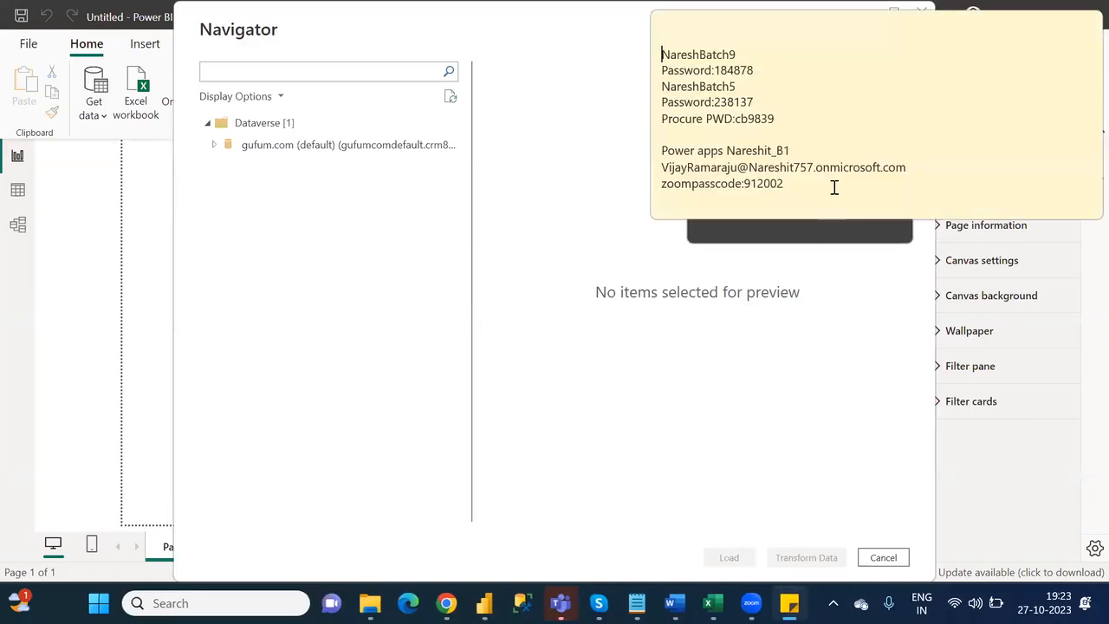
pyautogui.click(727, 168)
pyautogui.moveTo(913, 166); pyautogui.dragTo(665, 166)
pyautogui.hotkey('ctrl', 'c')
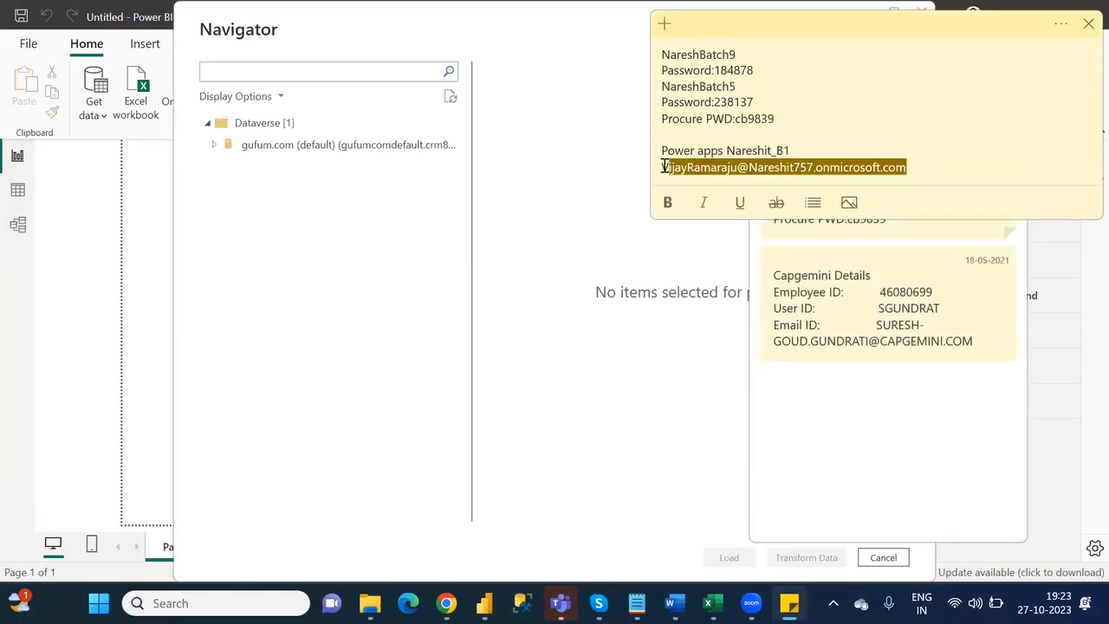
pyautogui.press('Return')
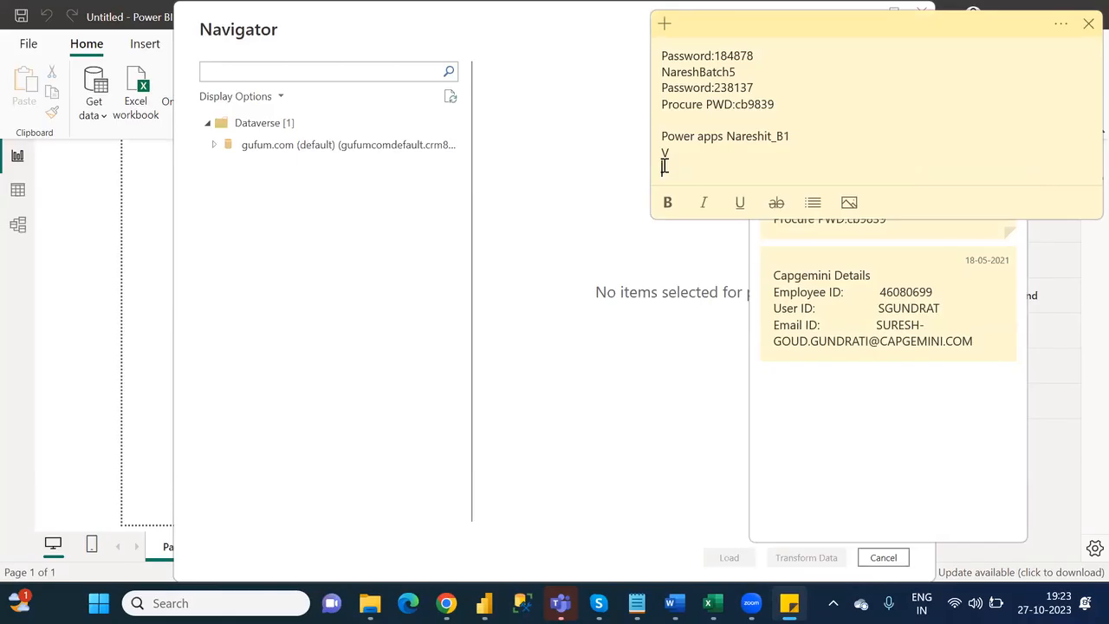
pyautogui.press('BackSpace')
pyautogui.hotkey('ctrl', 'v')
pyautogui.moveTo(911, 170); pyautogui.dragTo(661, 166)
pyautogui.hotkey('ctrl', 'c')
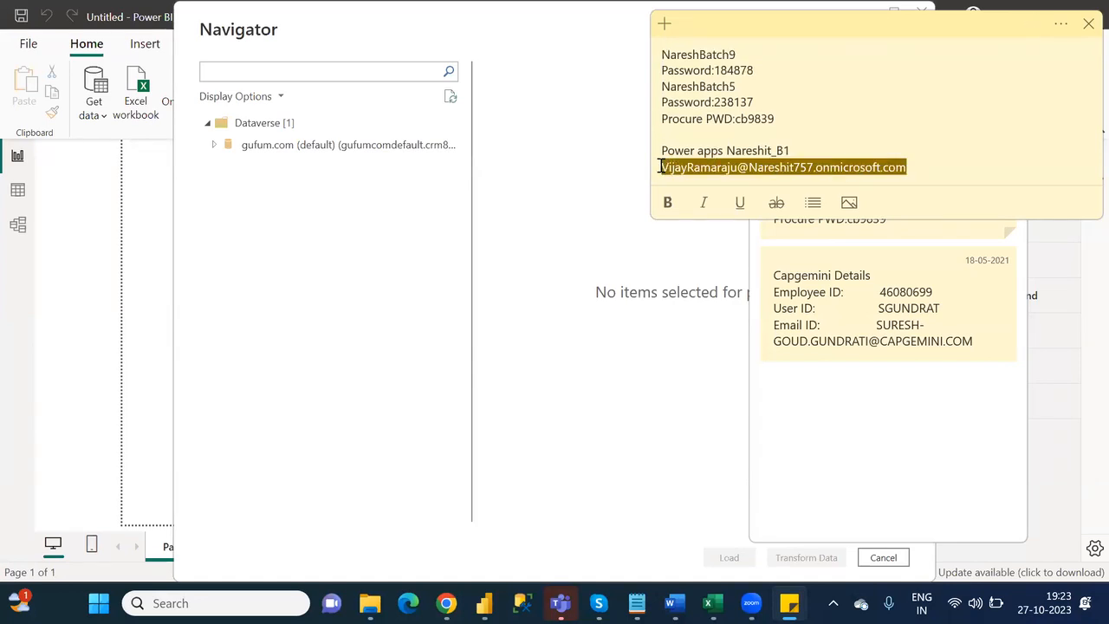
# - Check which account is signed in to Power BI Desktop and reopen the Dataverse connection
pyautogui.click(883, 557)
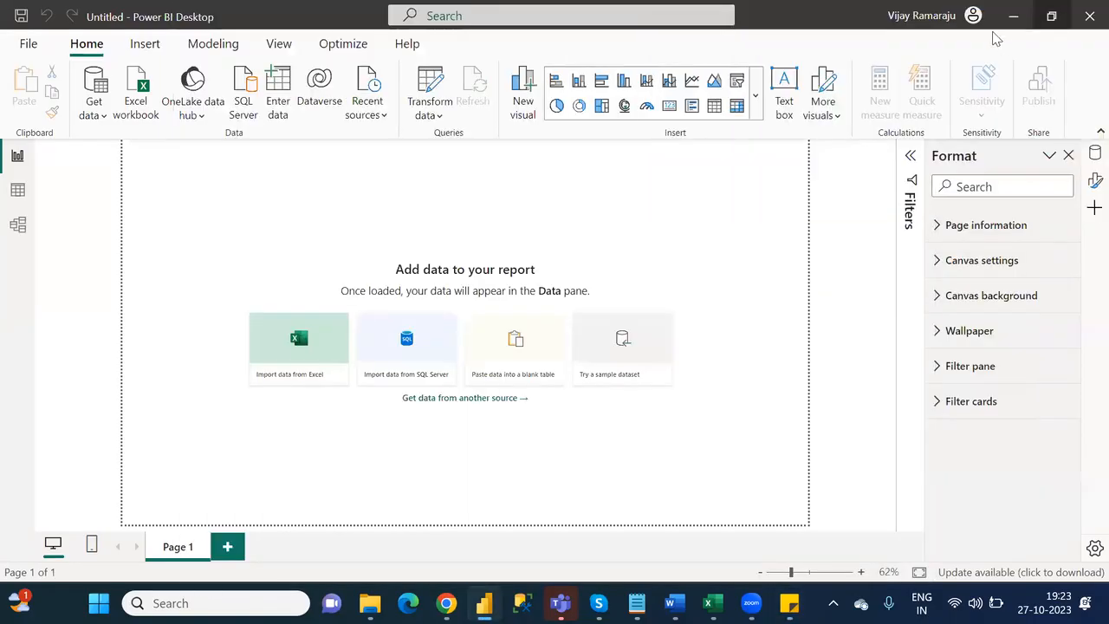
pyautogui.click(946, 14)
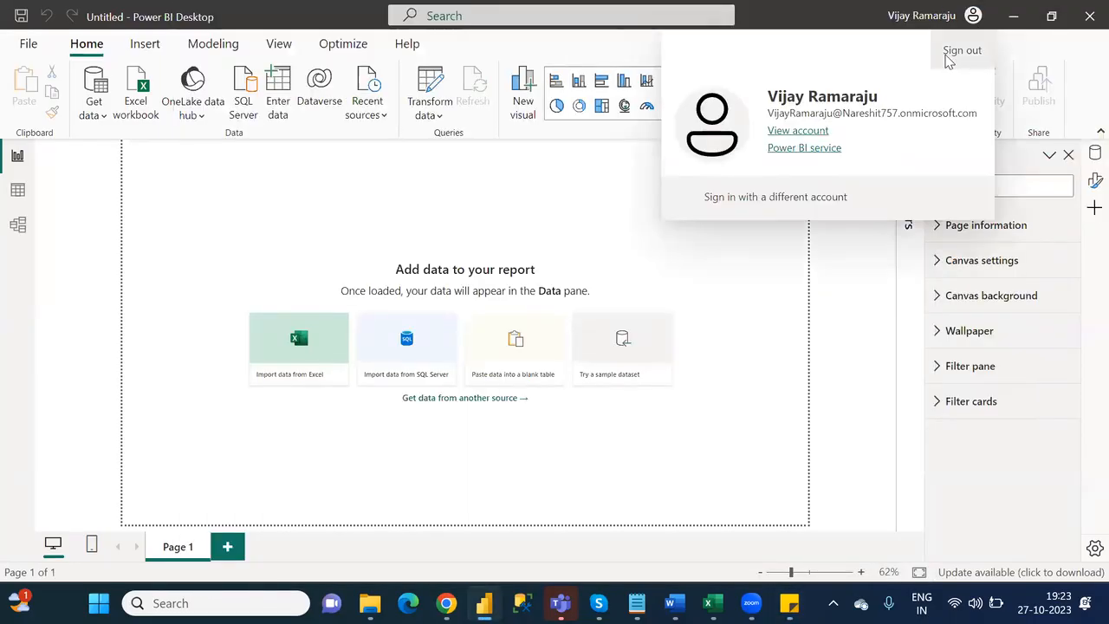
pyautogui.click(327, 77)
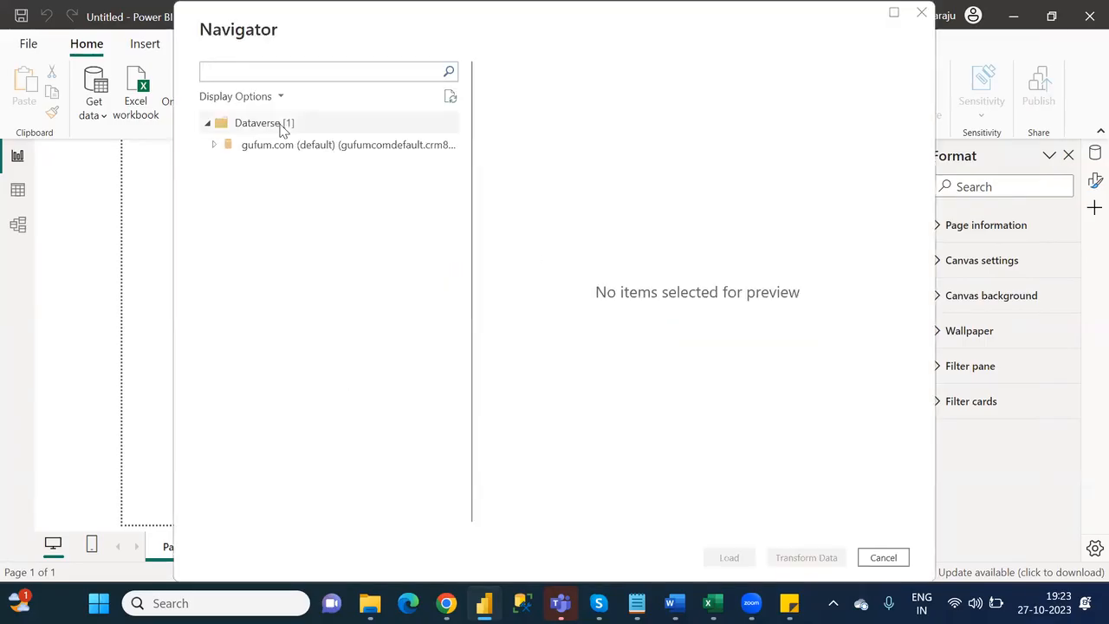
# - Try to connect to the gufum.com (default) Dataverse environment as a different user, entering another account's e-mail and the account password
pyautogui.click(215, 149)
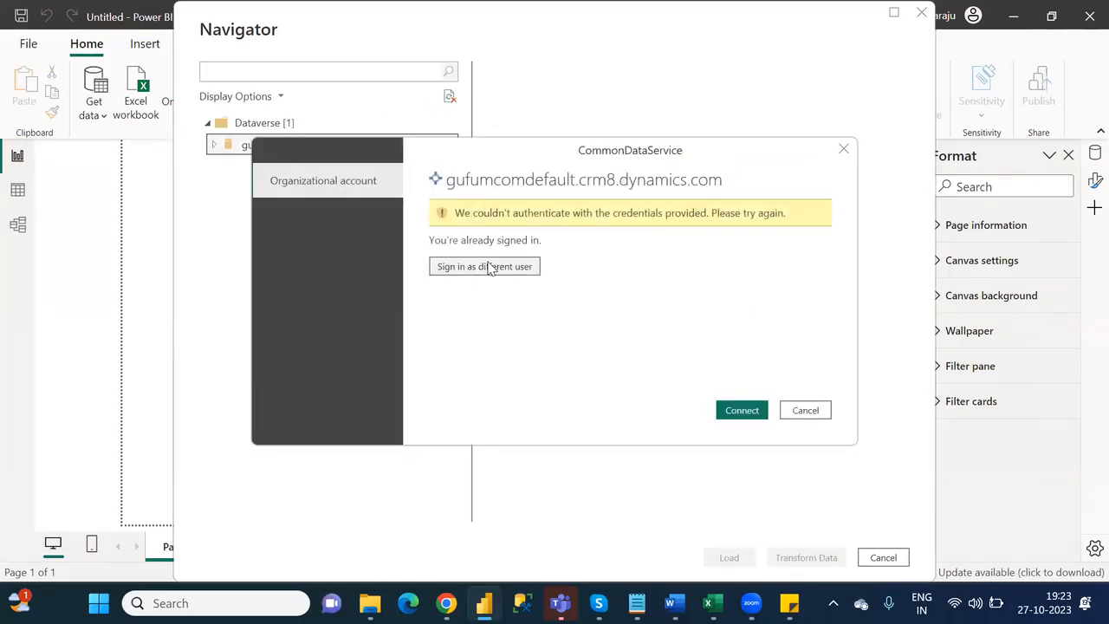
pyautogui.click(492, 267)
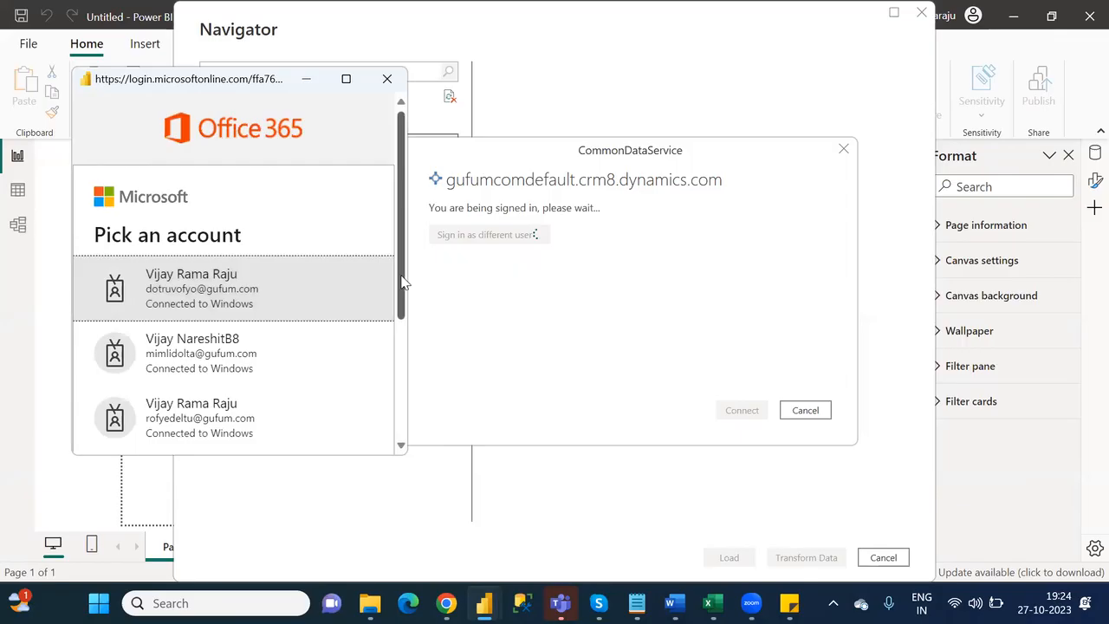
pyautogui.scroll(-3, 409, 389)
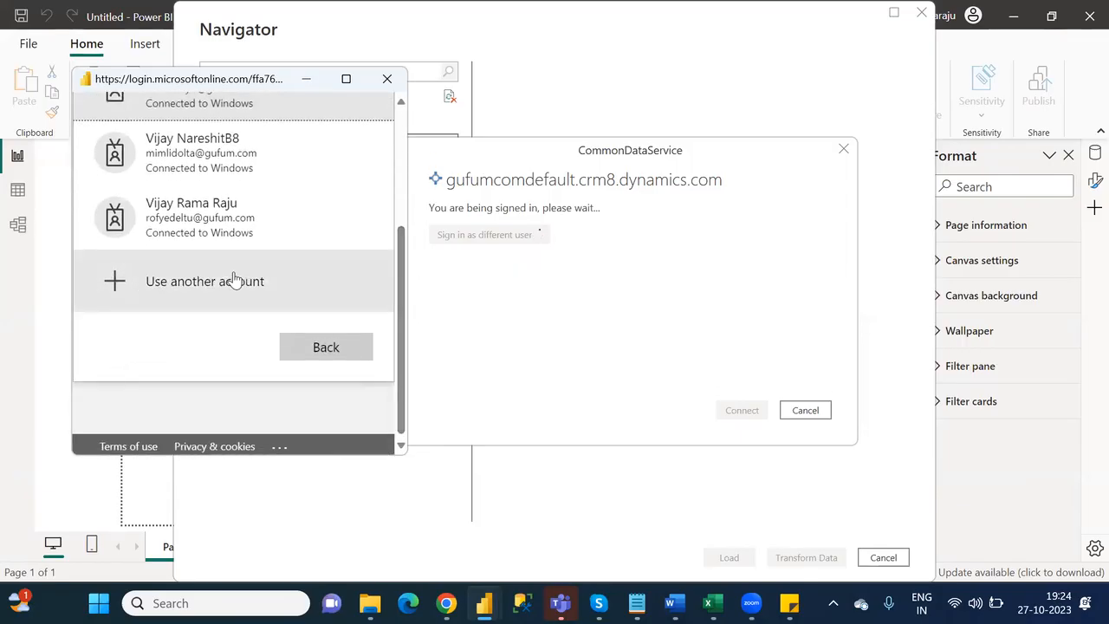
pyautogui.click(234, 279)
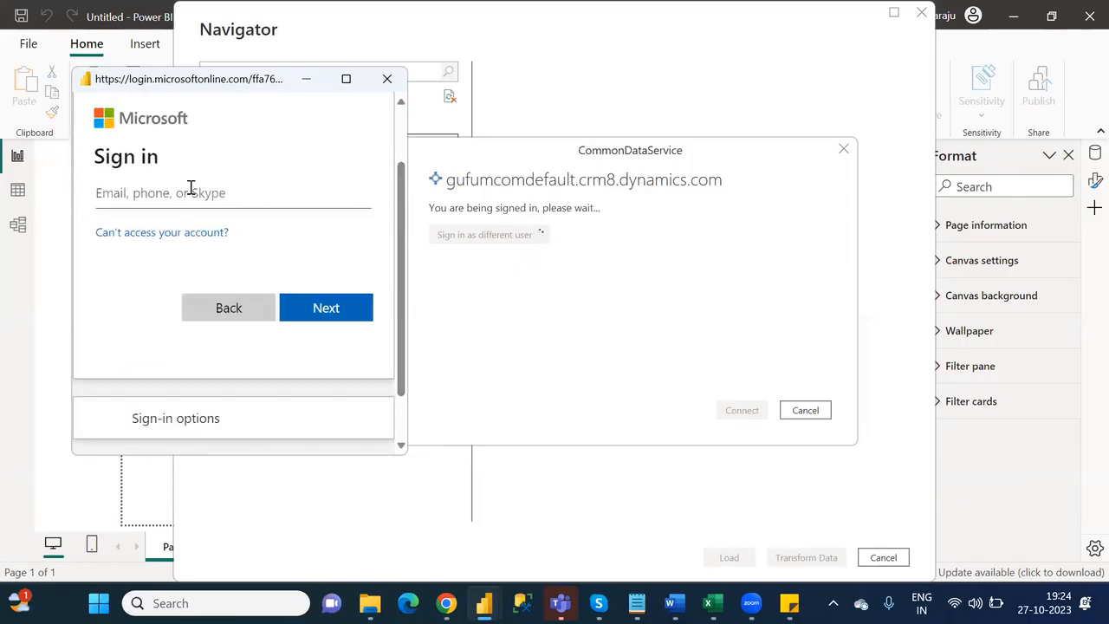
pyautogui.hotkey('ctrl', 'v')
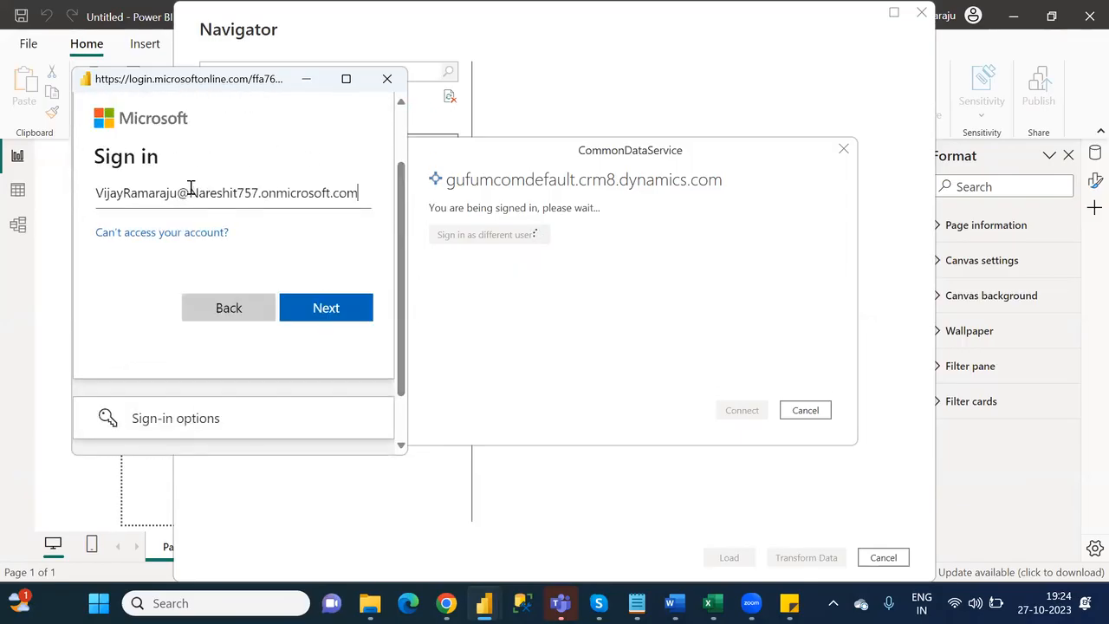
pyautogui.click(339, 310)
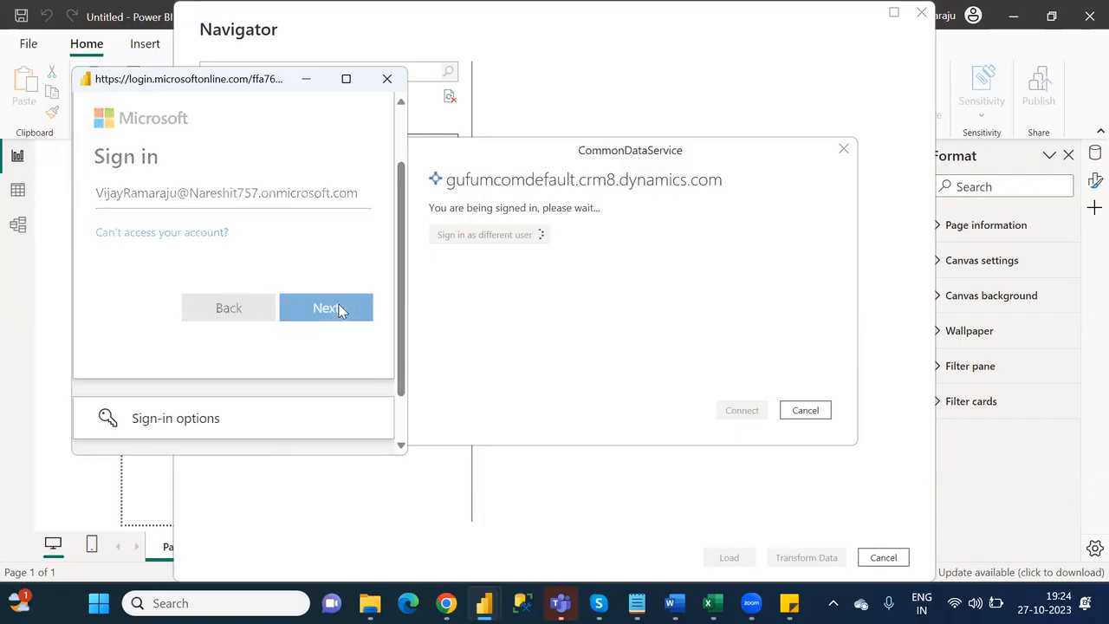
pyautogui.write('••••••••••••')
pyautogui.click(338, 310)
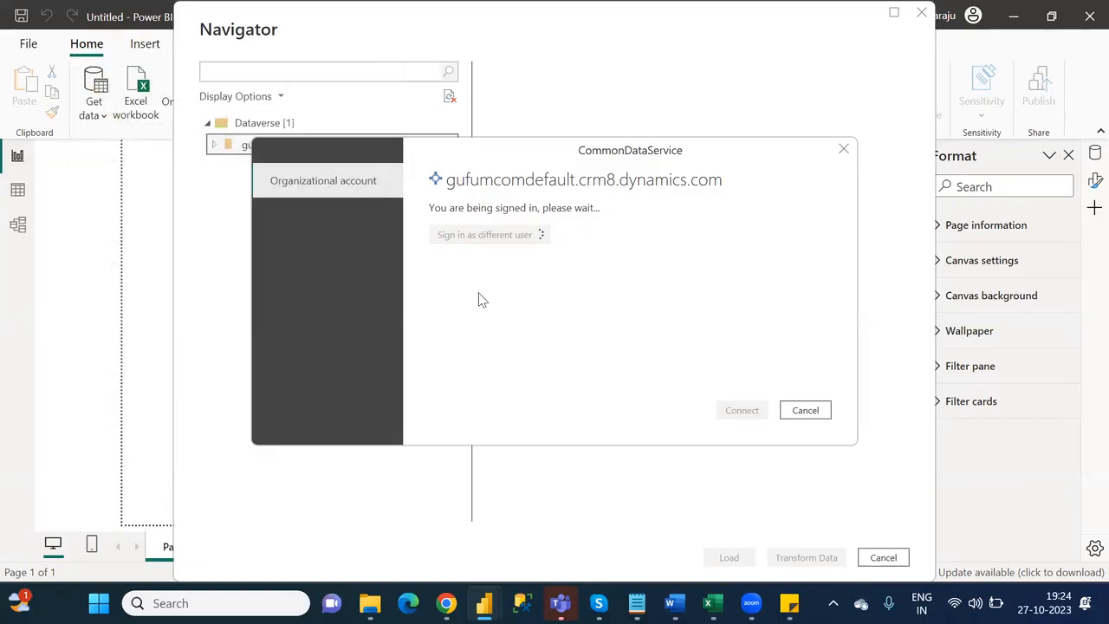
pyautogui.click(742, 410)
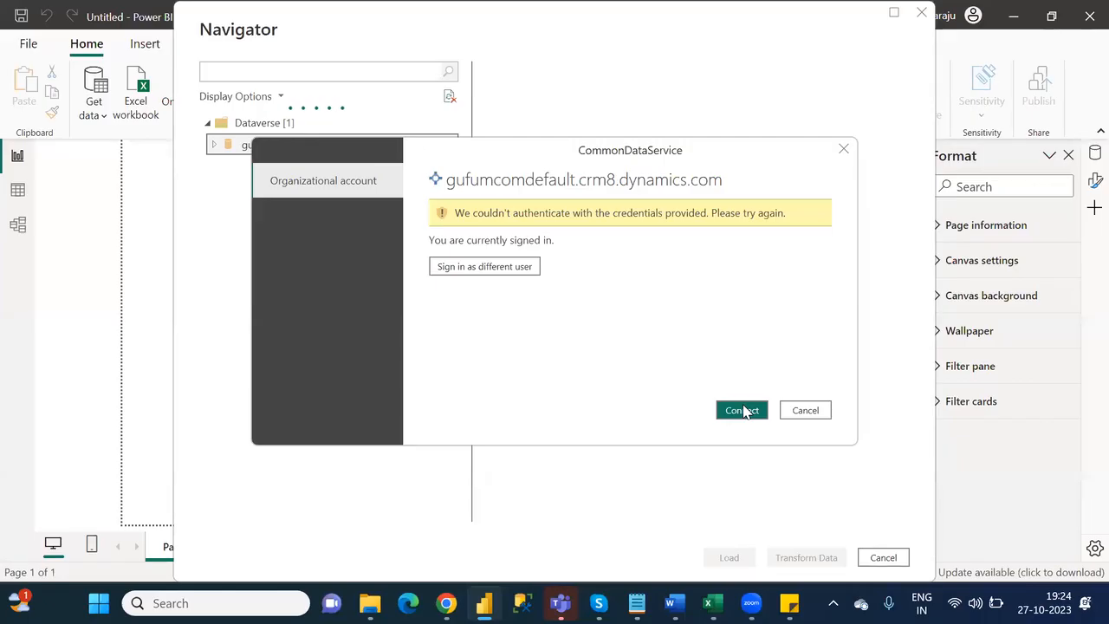
# - Cancel the Dataverse connection, dismiss the Navigator and close Power BI Desktop
pyautogui.click(808, 413)
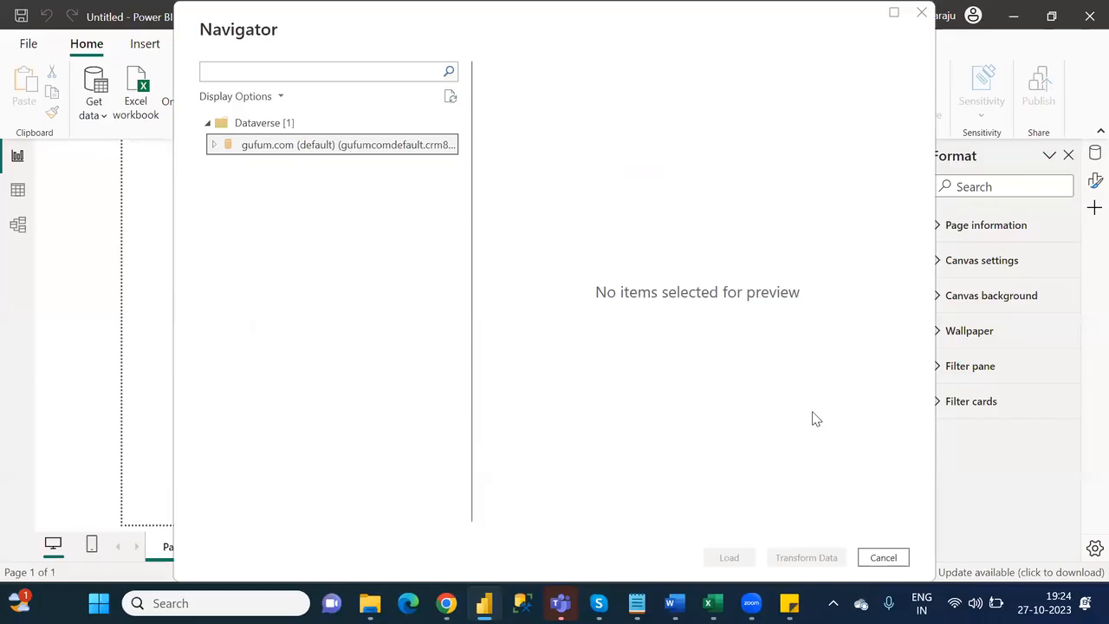
pyautogui.click(883, 557)
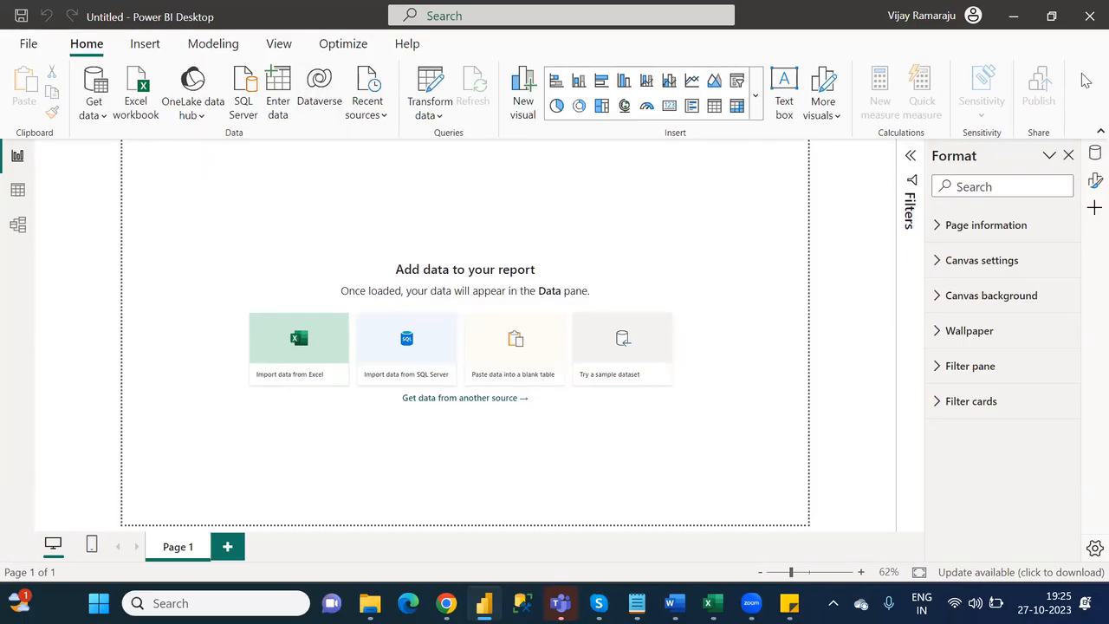
pyautogui.click(1088, 17)
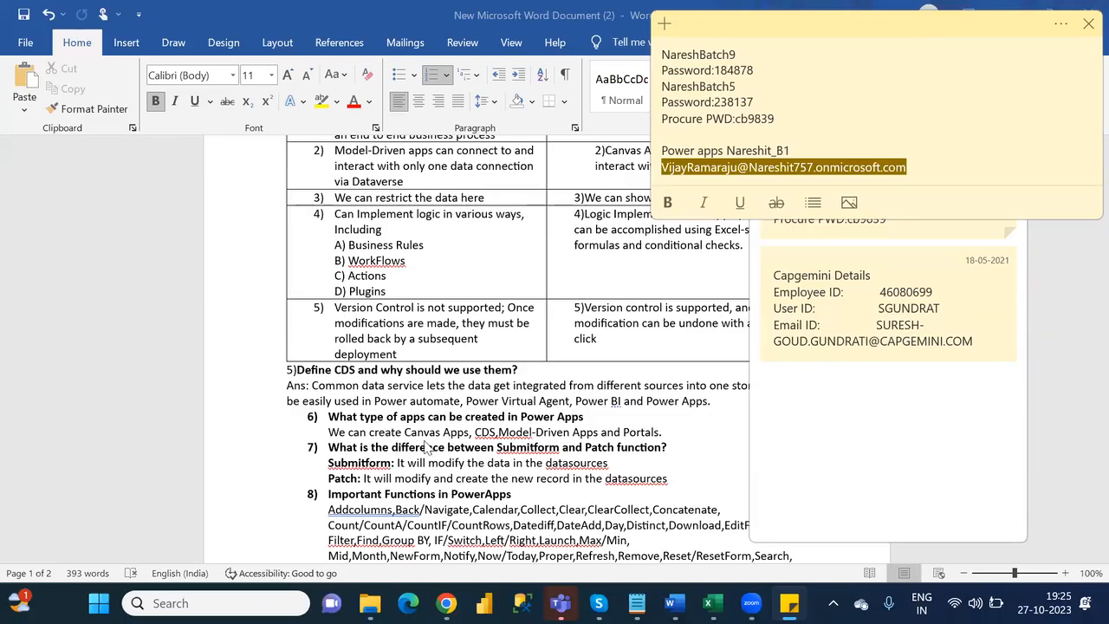
# - Return to the Word document and review the interview questions from question 6 on app types through question 11 on custom connectors
pyautogui.click(438, 436)
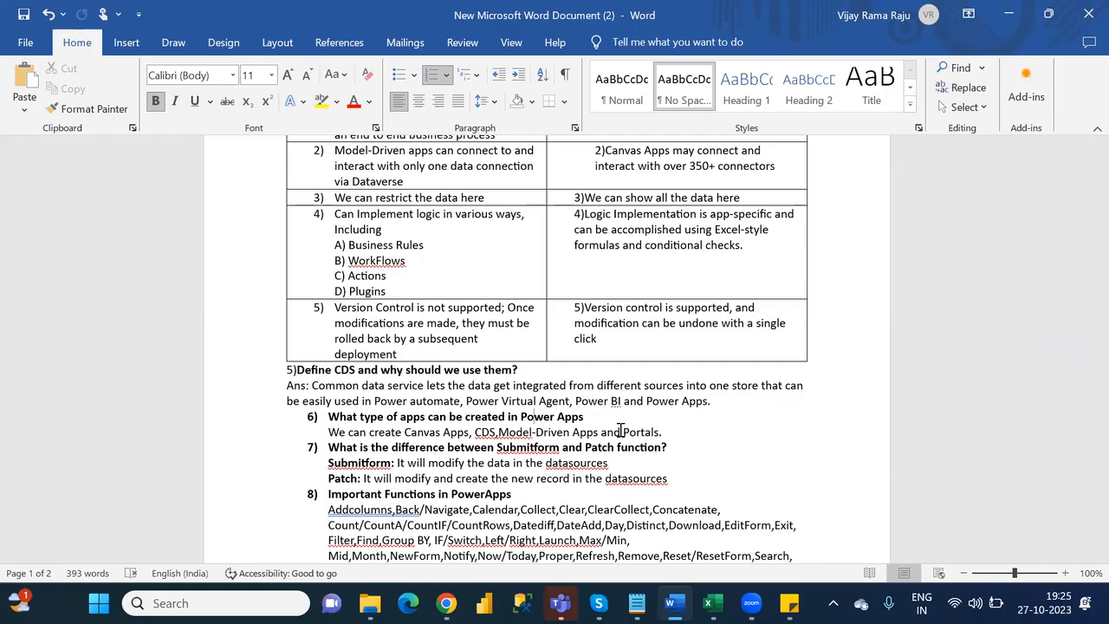
pyautogui.click(661, 475)
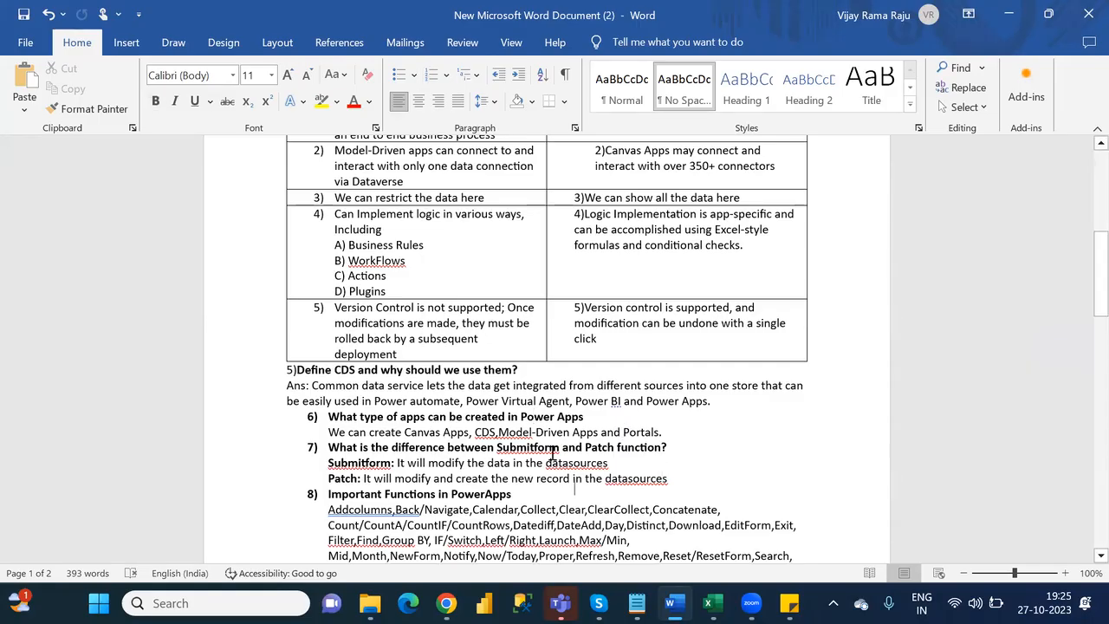
pyautogui.press('Down')
pyautogui.press('Down')
pyautogui.press('Down')
pyautogui.press('Down')
pyautogui.press('Down')
pyautogui.press('Down')
pyautogui.press('Down')
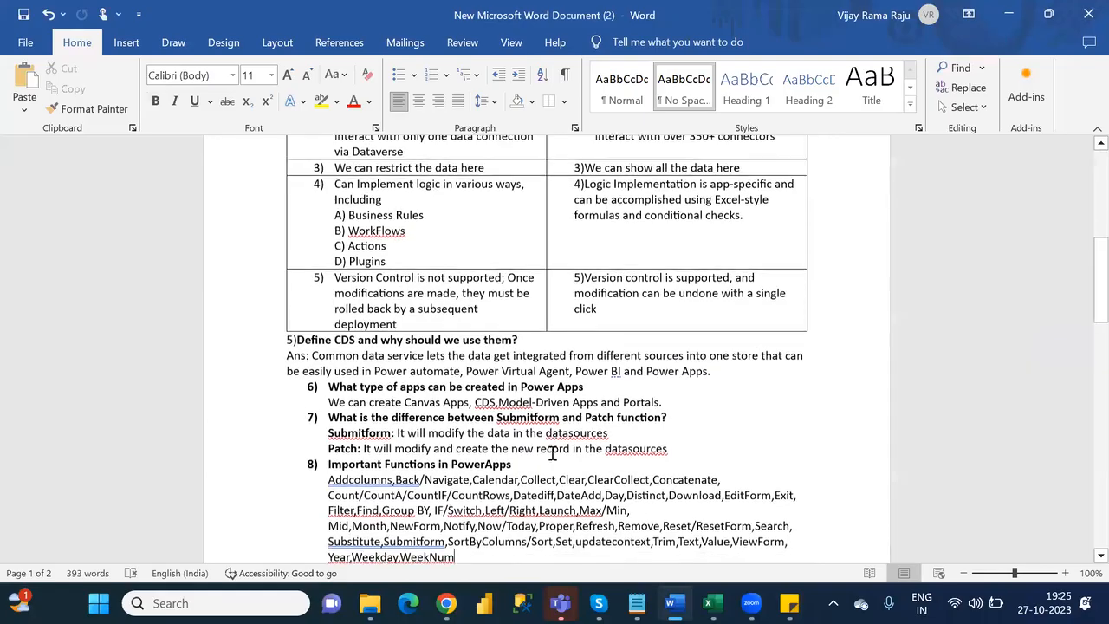
pyautogui.press('Down')
pyautogui.press('Down')
pyautogui.press('Down')
pyautogui.press('Down')
pyautogui.press('Down')
pyautogui.press('Down')
pyautogui.press('Down')
pyautogui.press('Down')
pyautogui.press('Up')
pyautogui.press('Up')
pyautogui.press('Up')
pyautogui.press('Up')
pyautogui.press('Up')
pyautogui.press('Up')
pyautogui.press('Up')
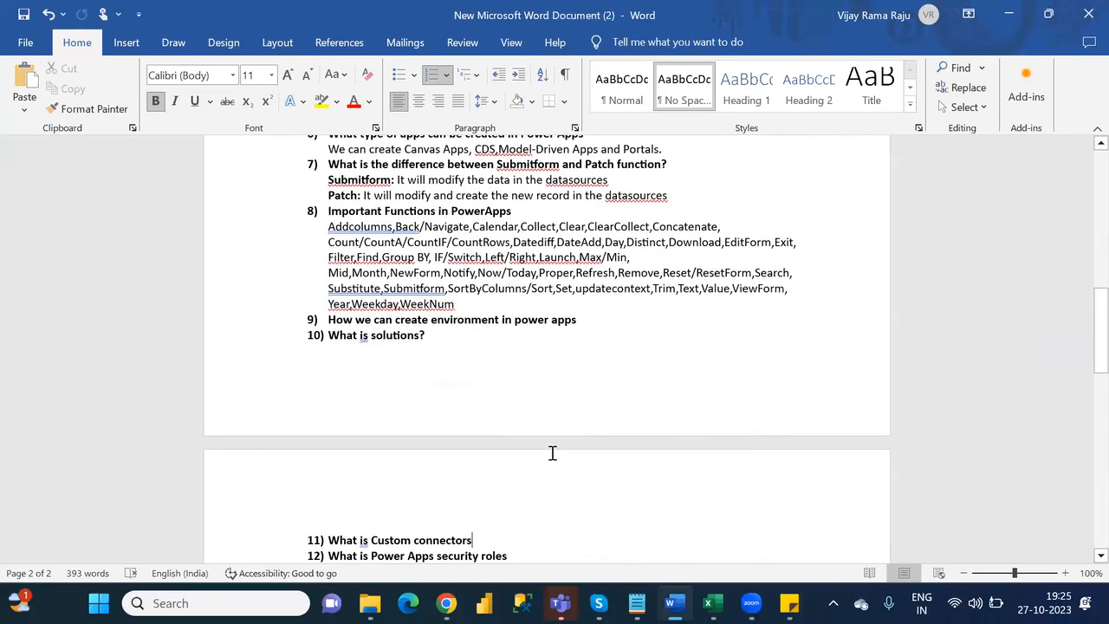
pyautogui.press('Up')
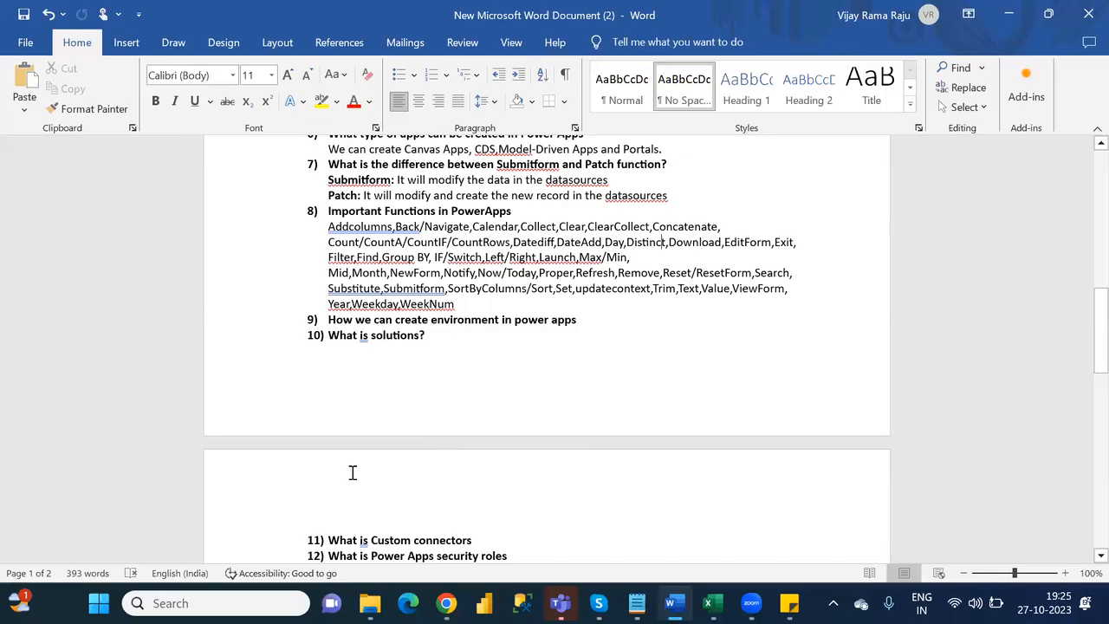
# - Highlight the list of important Power Apps functions under question 8 for review, including the Addcolumns entry
pyautogui.moveTo(472, 309); pyautogui.dragTo(327, 232)
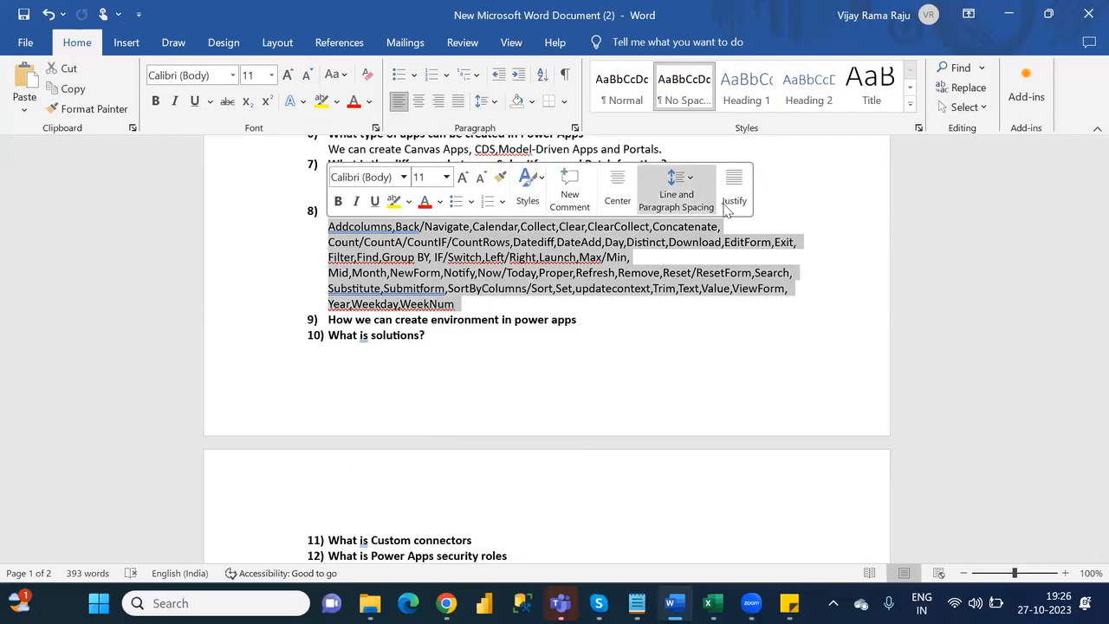
pyautogui.click(796, 201)
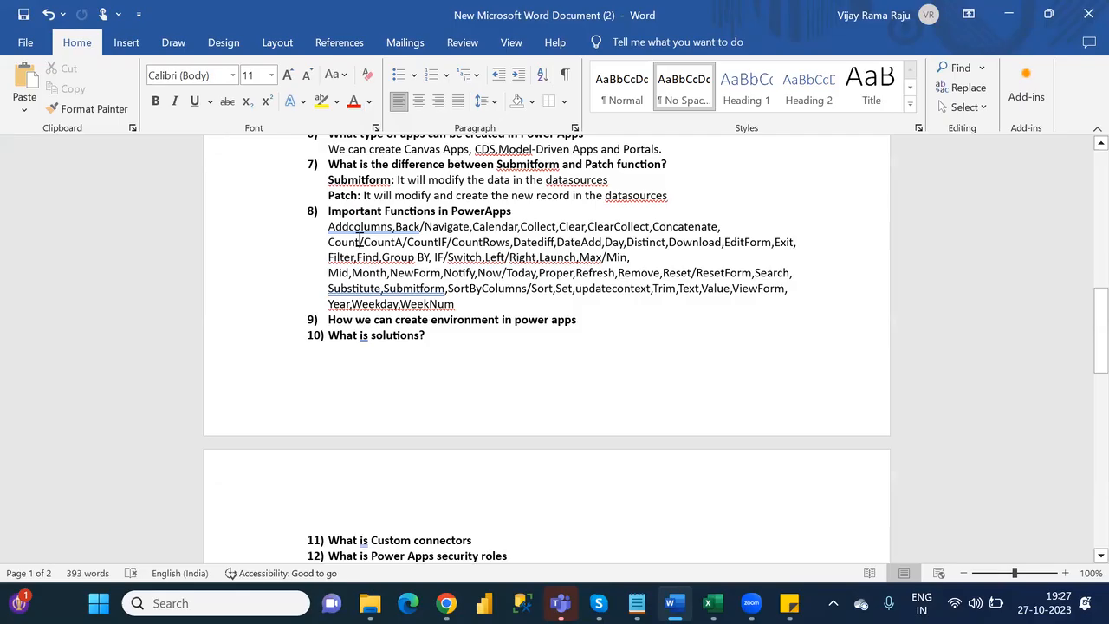
pyautogui.moveTo(328, 223); pyautogui.dragTo(462, 300)
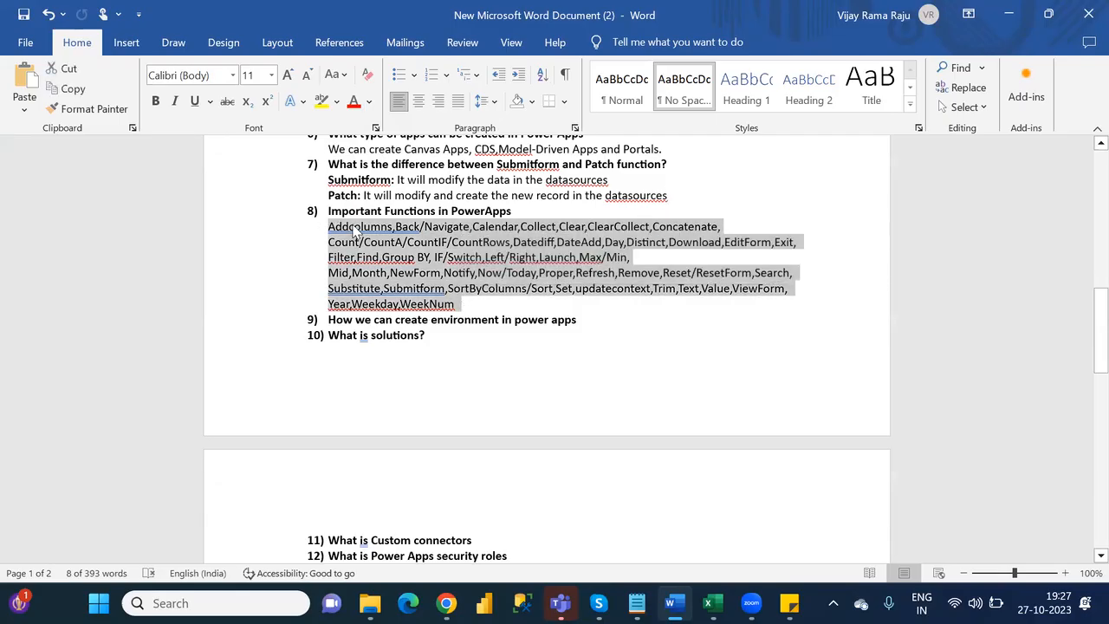
pyautogui.doubleClick(354, 227)
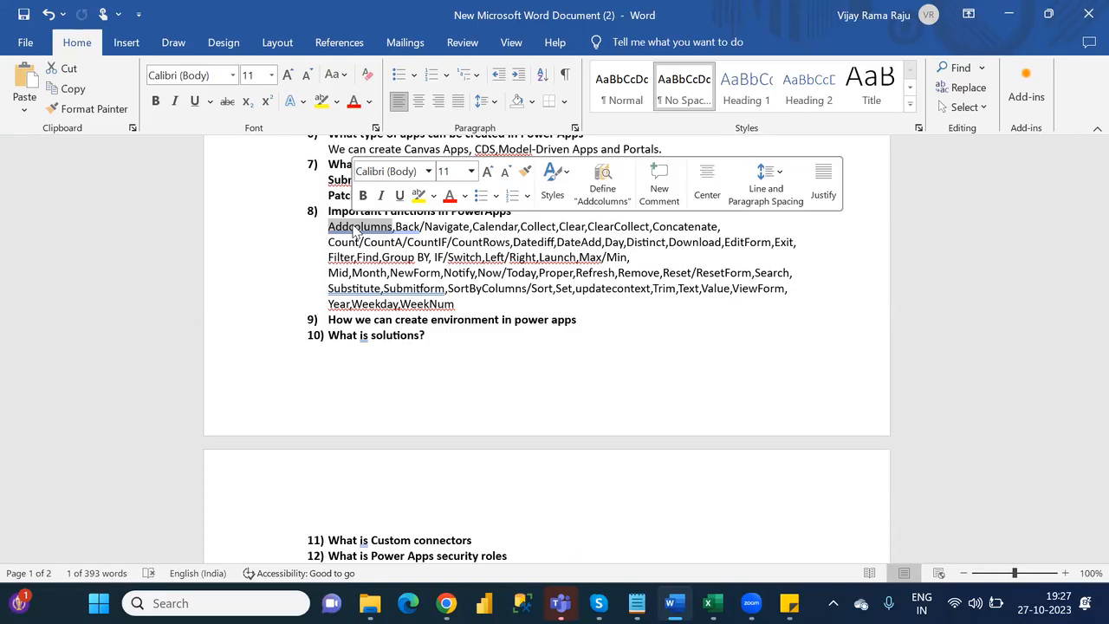
pyautogui.moveTo(481, 305); pyautogui.dragTo(329, 236)
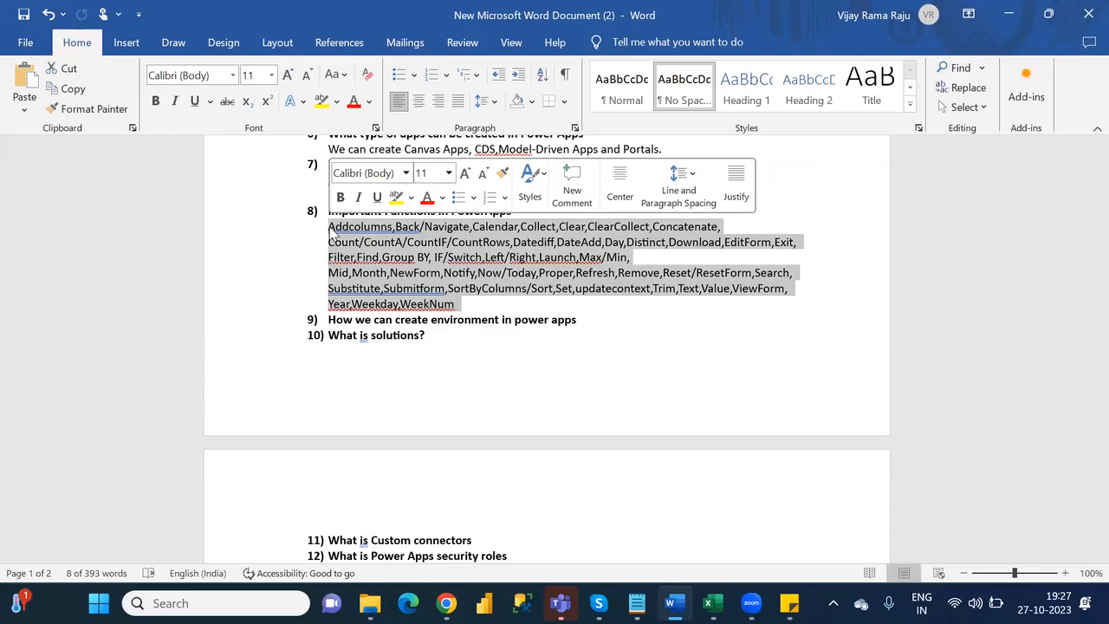
# - Insert an unnumbered blank line below question 9, "How we can create environment in power apps"
pyautogui.click(600, 331)
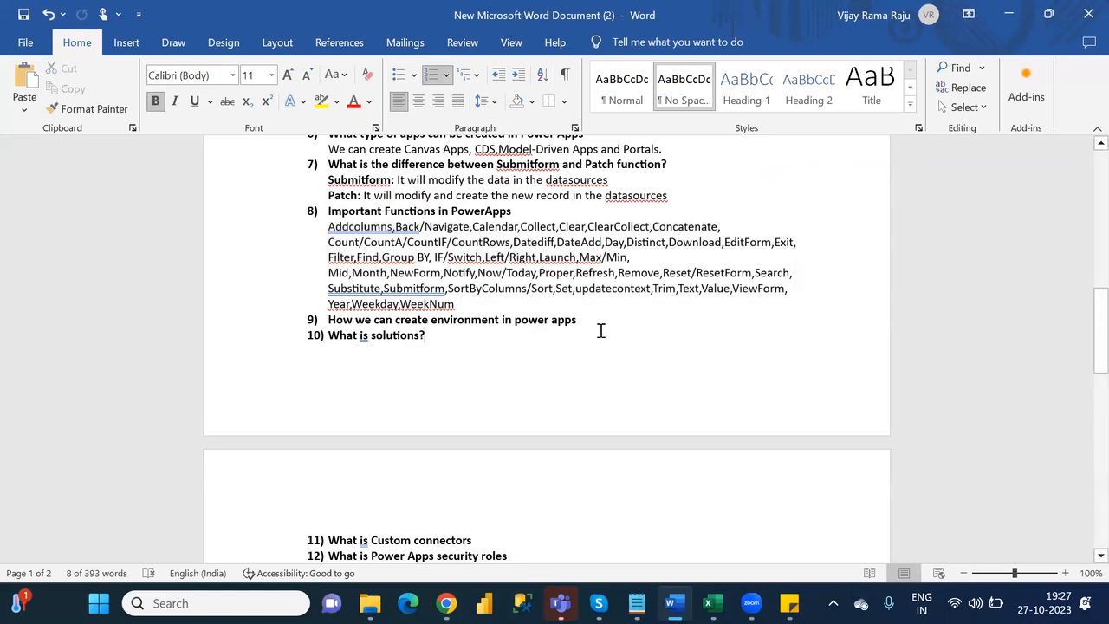
pyautogui.press('Up')
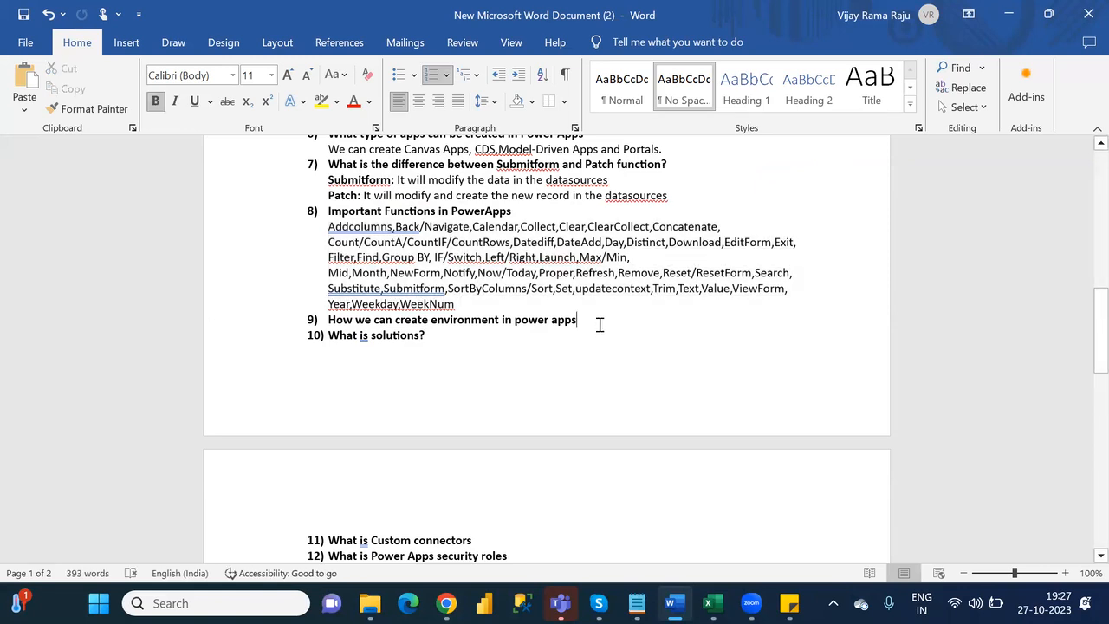
pyautogui.press('Return')
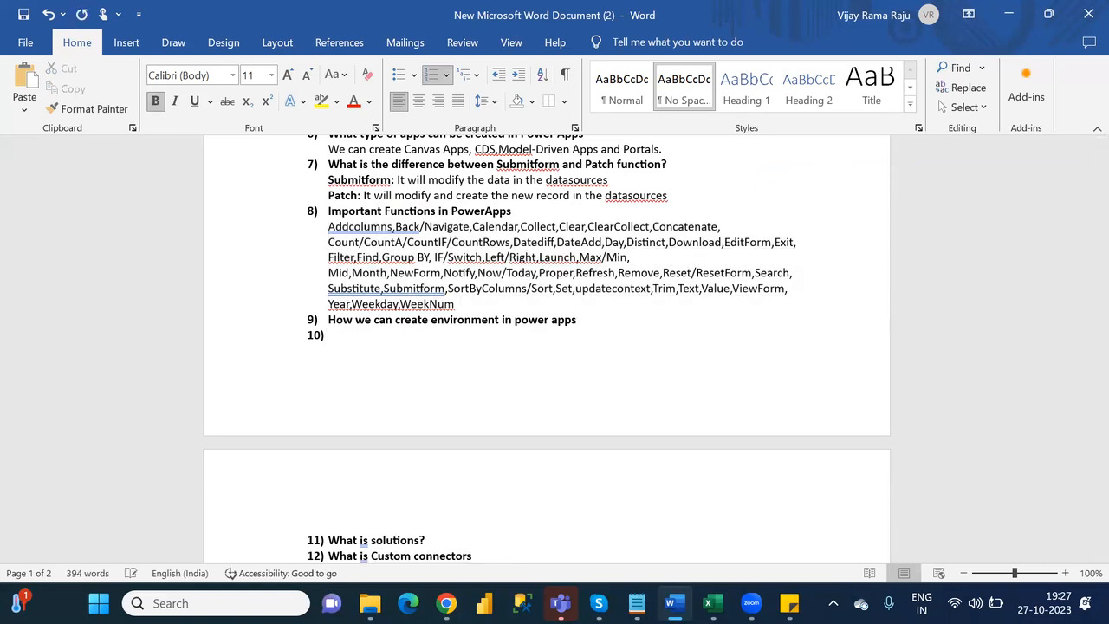
pyautogui.press('BackSpace')
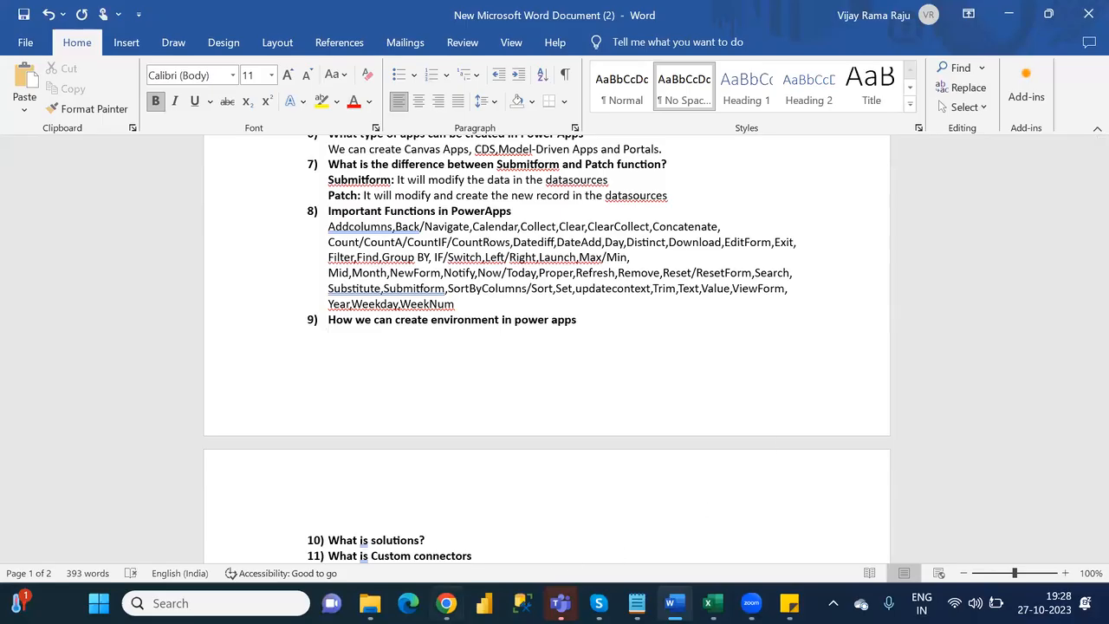
# - Switch to Chrome and open powerapps.microsoft.com in a new tab
pyautogui.click(446, 603)
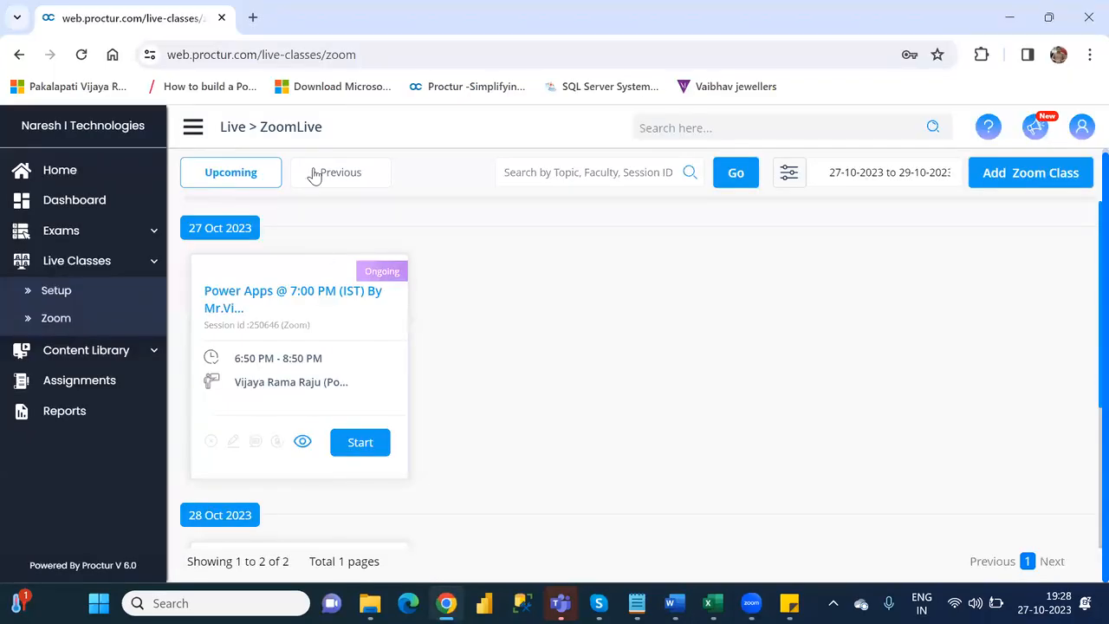
pyautogui.click(253, 17)
pyautogui.write('pow')
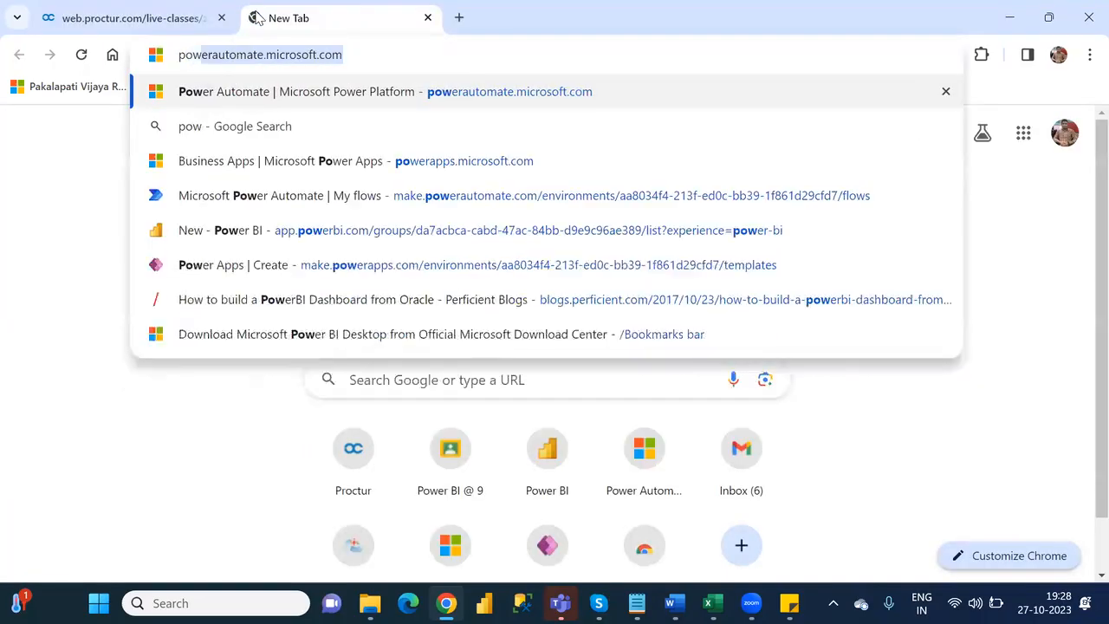
pyautogui.press('Return')
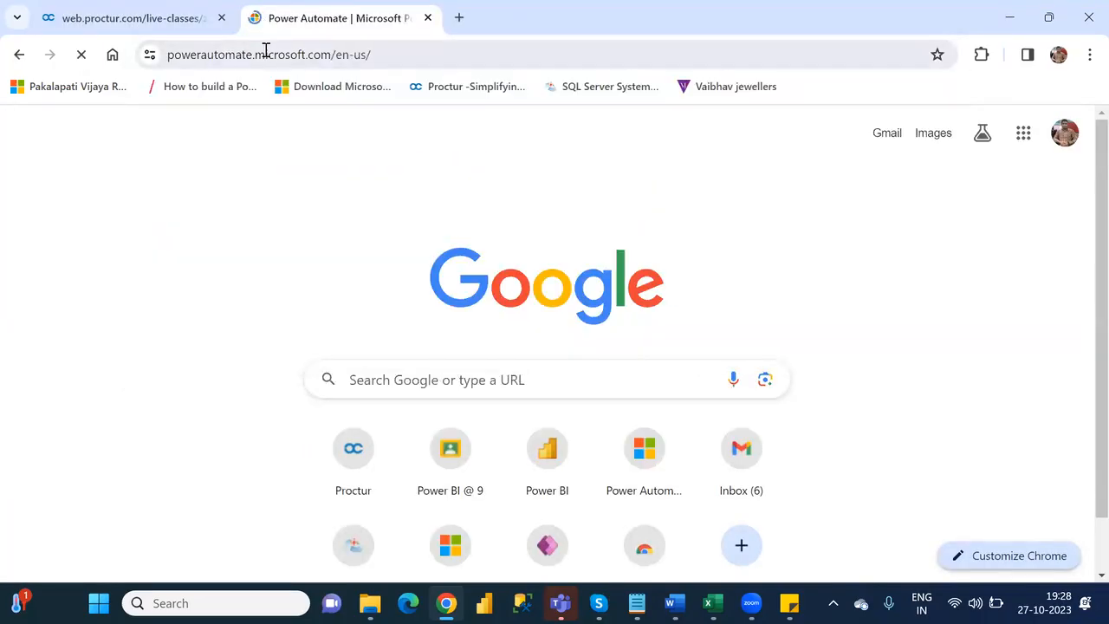
pyautogui.click(265, 53)
pyautogui.write('powera')
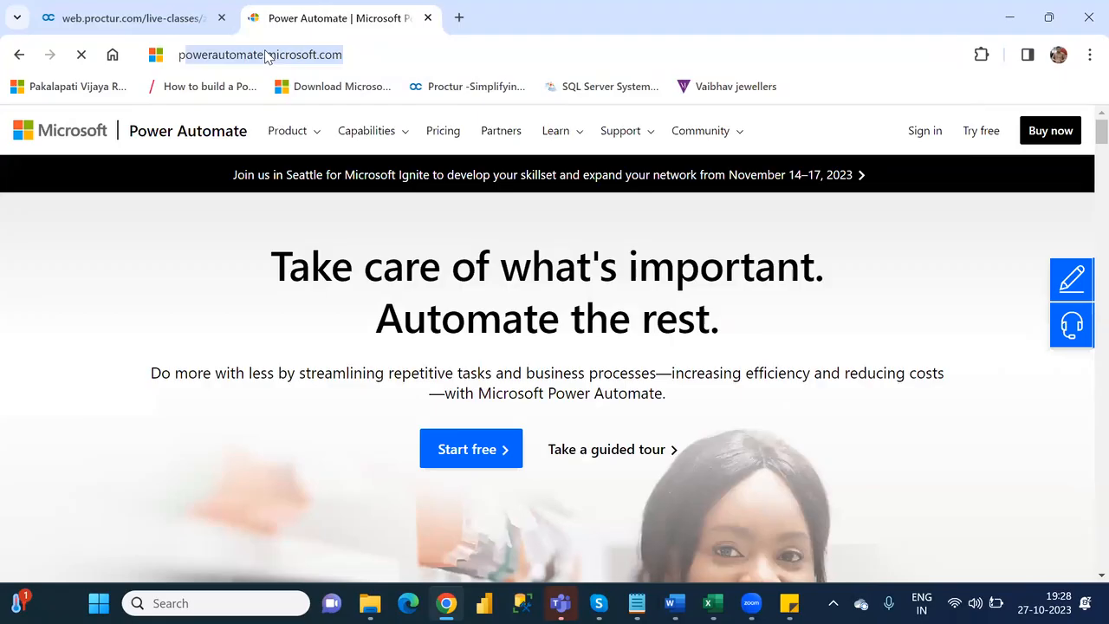
pyautogui.write('pps')
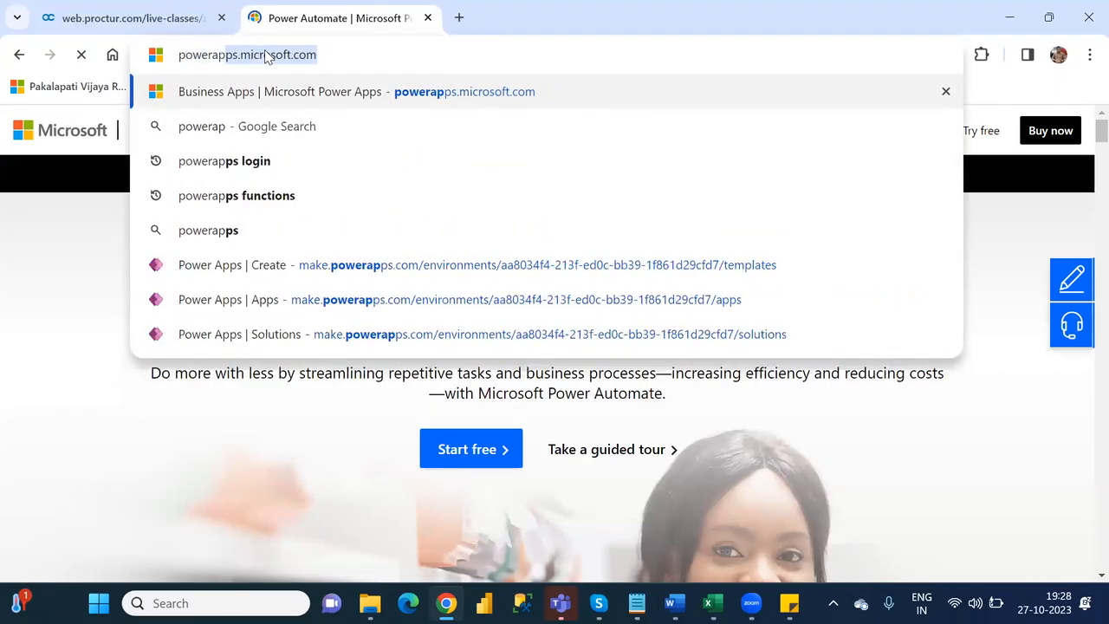
pyautogui.press('Return')
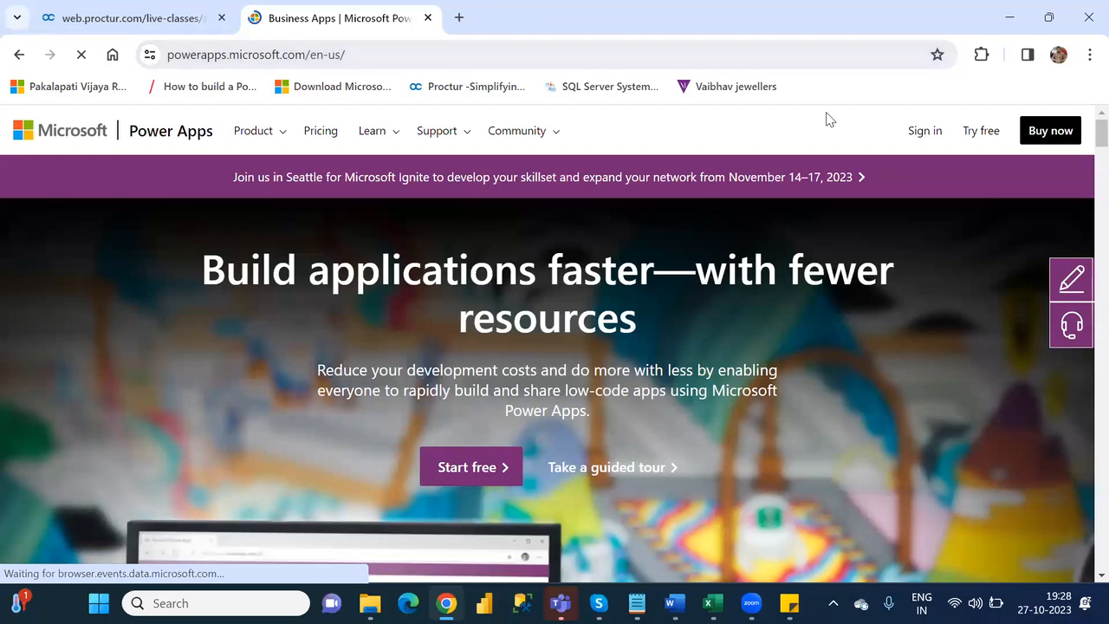
# - Sign in to Power Apps by entering the account password, and switch back to the Word document
pyautogui.click(920, 130)
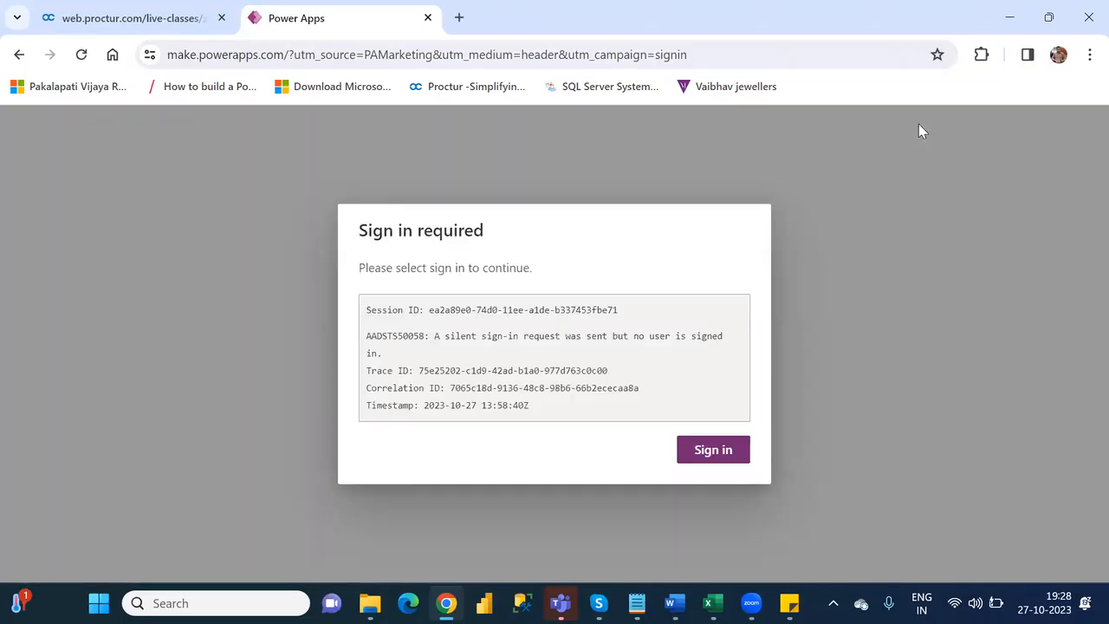
pyautogui.click(712, 450)
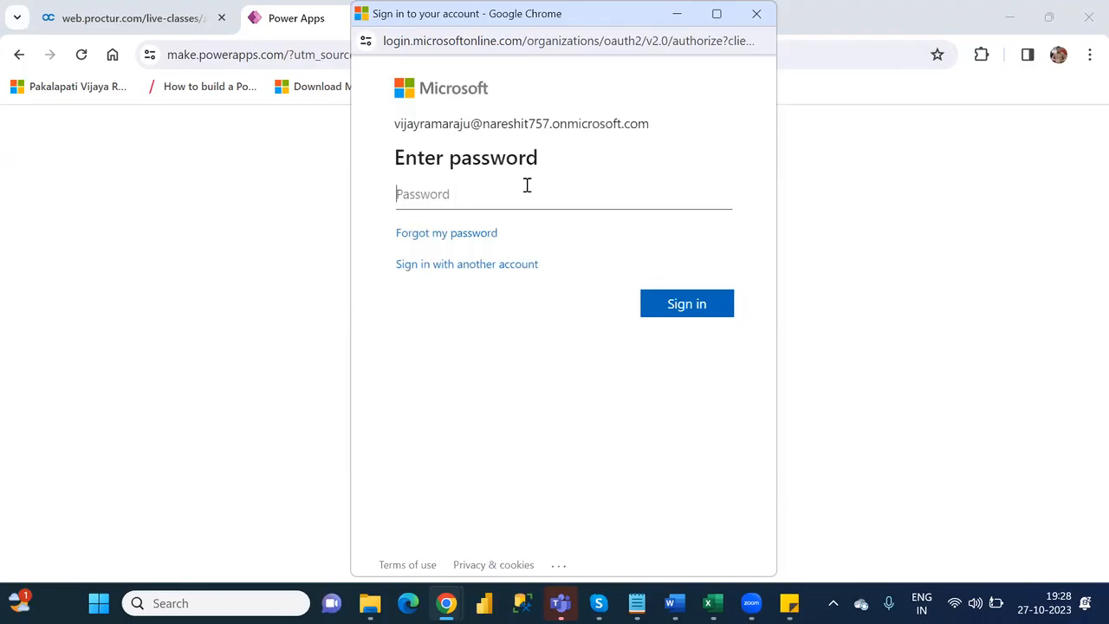
pyautogui.write('••••••••••••')
pyautogui.press('Return')
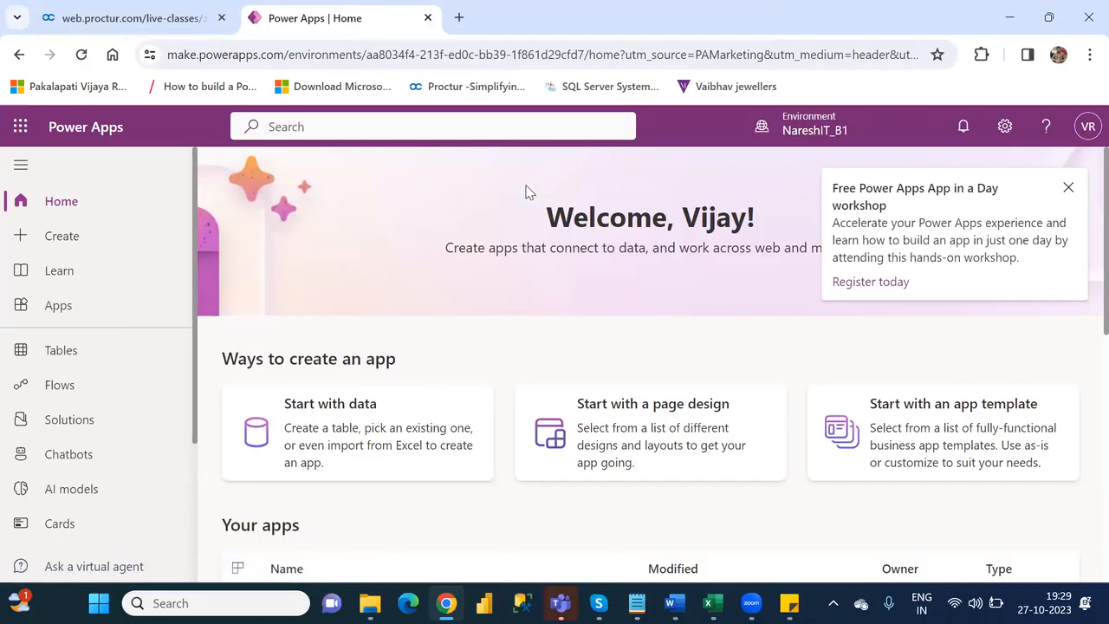
pyautogui.hotkey('alt', 'Tab')
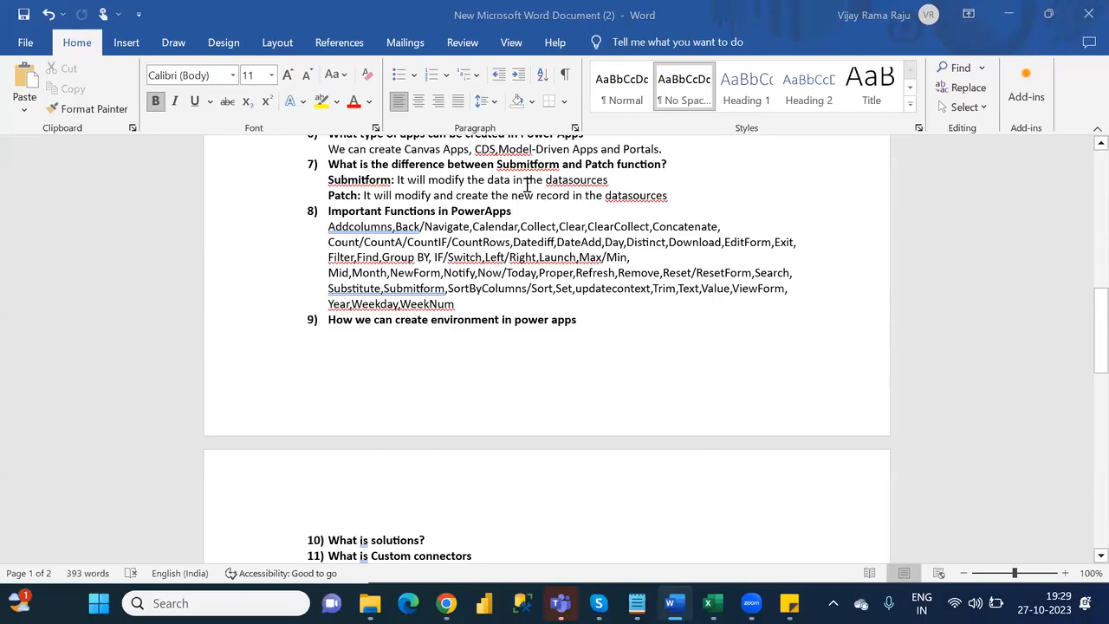
# - Switch to Chrome, dismiss the workshop notice and open the Power Apps advanced settings
pyautogui.hotkey('alt', 'Tab')
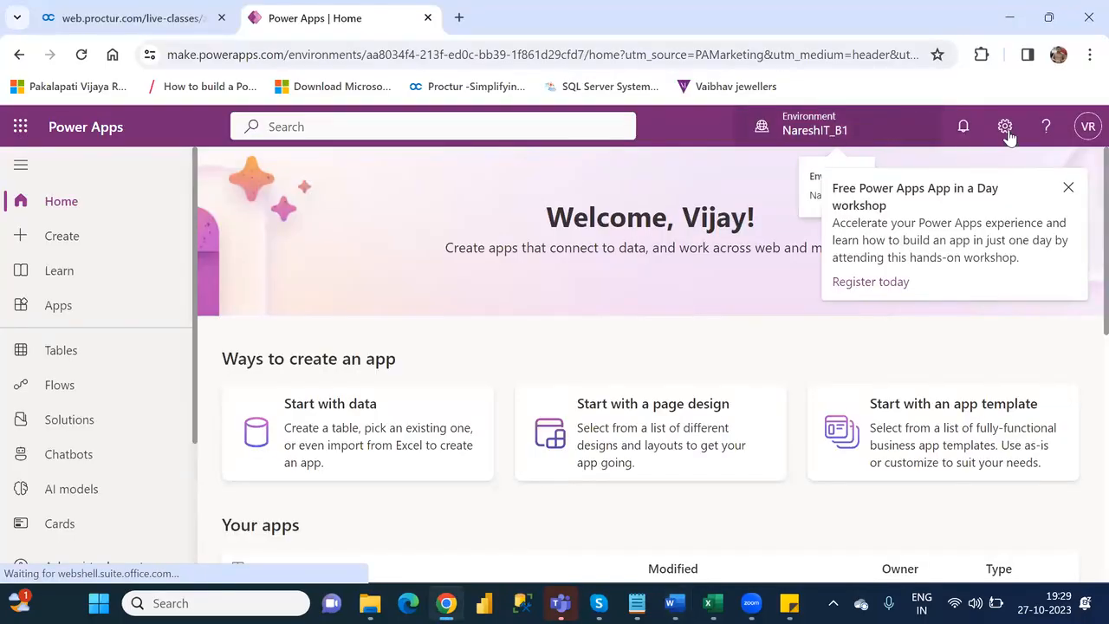
pyautogui.click(1069, 190)
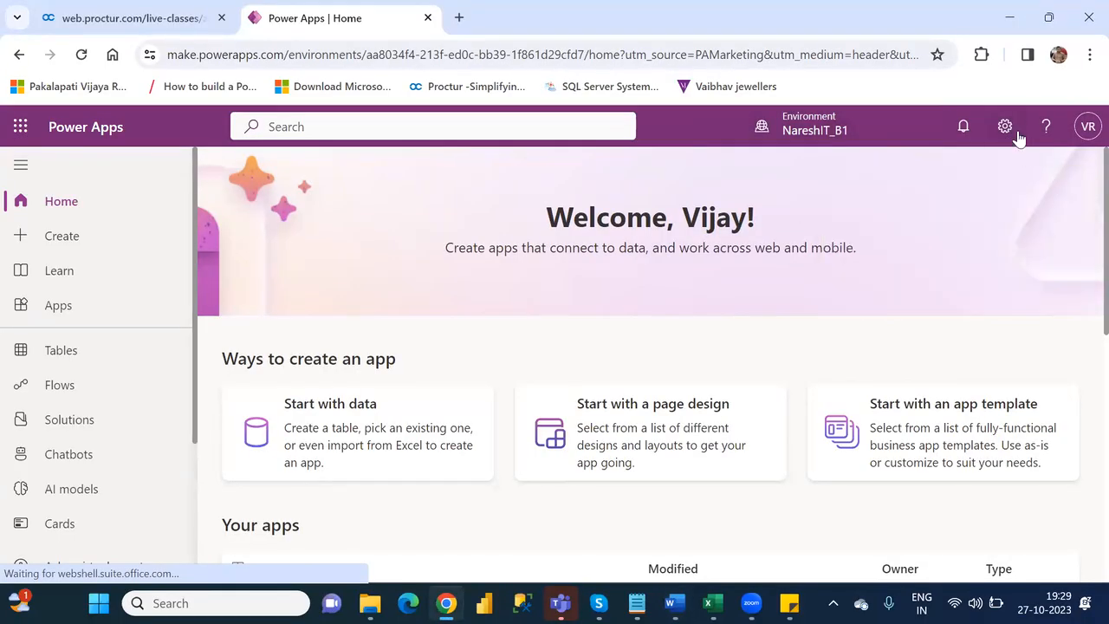
pyautogui.click(1004, 127)
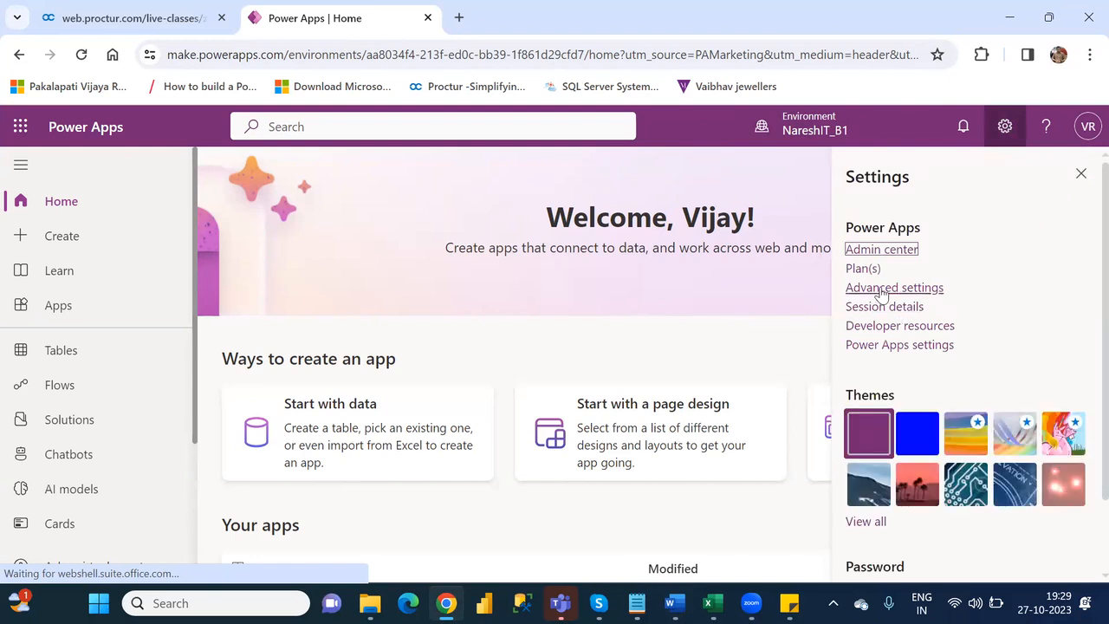
pyautogui.click(881, 291)
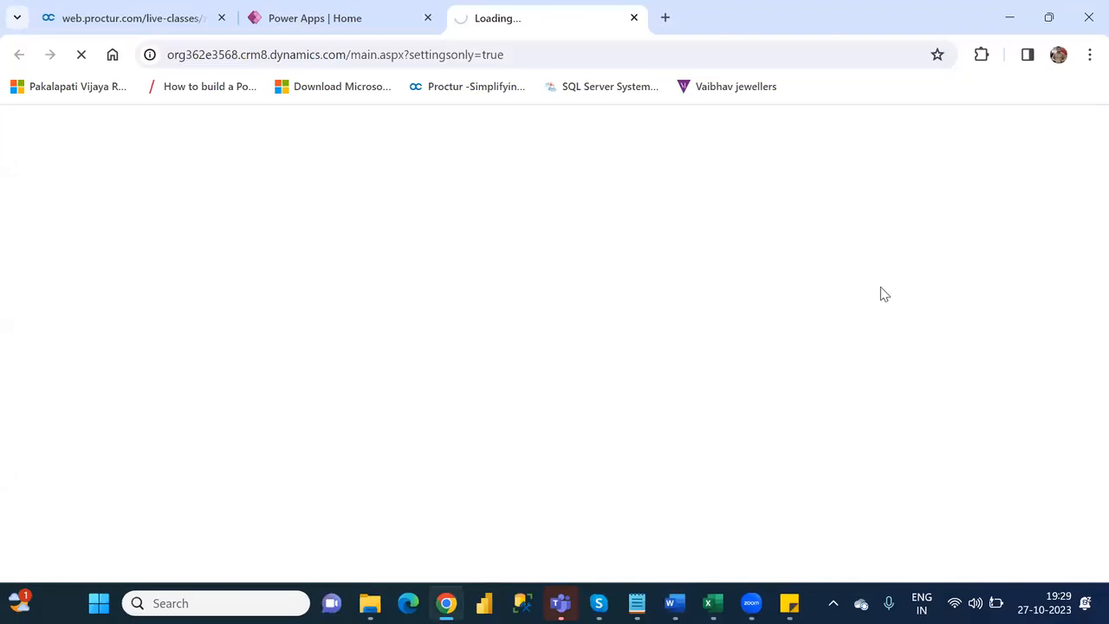
# - Switch back to Word and begin the answer to question 9 in non-bold text with "Under Settings→"
pyautogui.hotkey('alt', 'Tab')
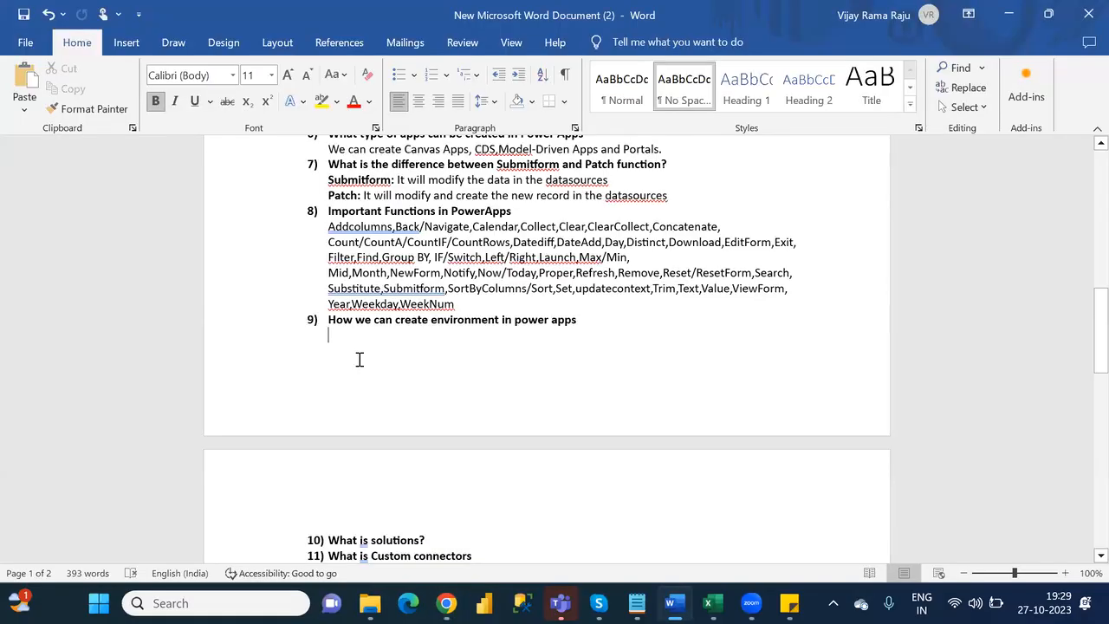
pyautogui.write('Under')
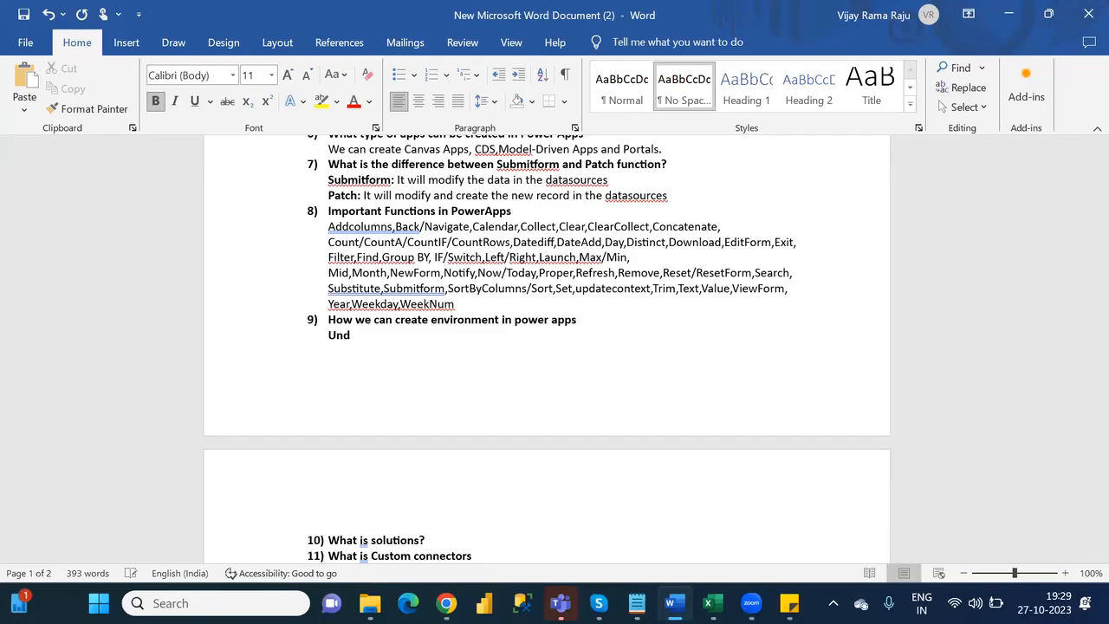
pyautogui.press('BackSpace')
pyautogui.press('BackSpace')
pyautogui.press('BackSpace')
pyautogui.press('BackSpace')
pyautogui.press('BackSpace')
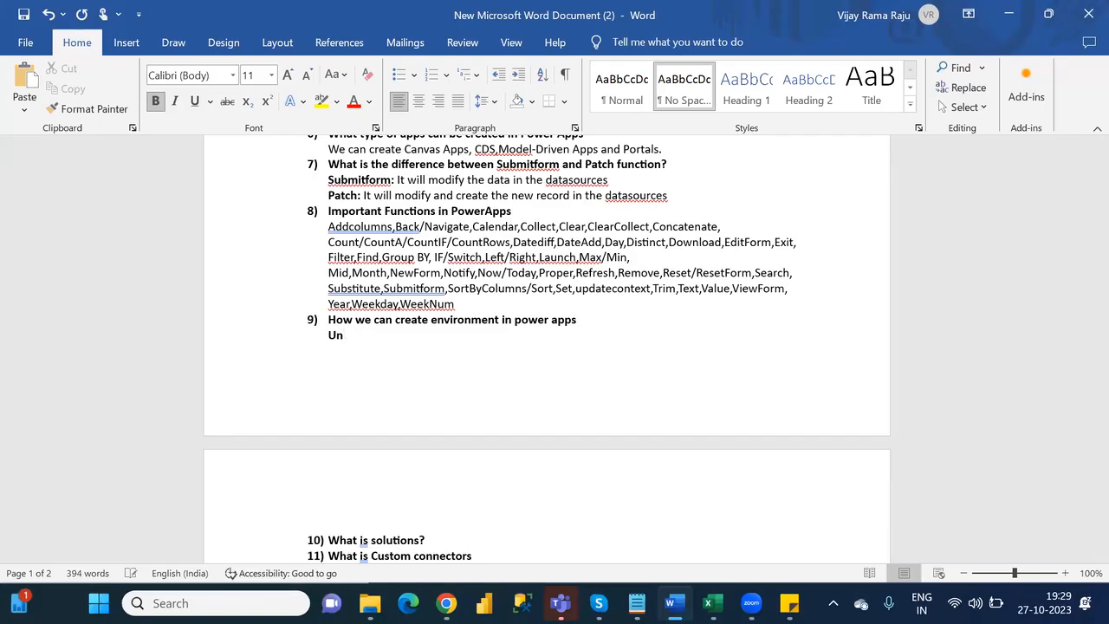
pyautogui.hotkey('ctrl', 'b')
pyautogui.write('Under Settings')
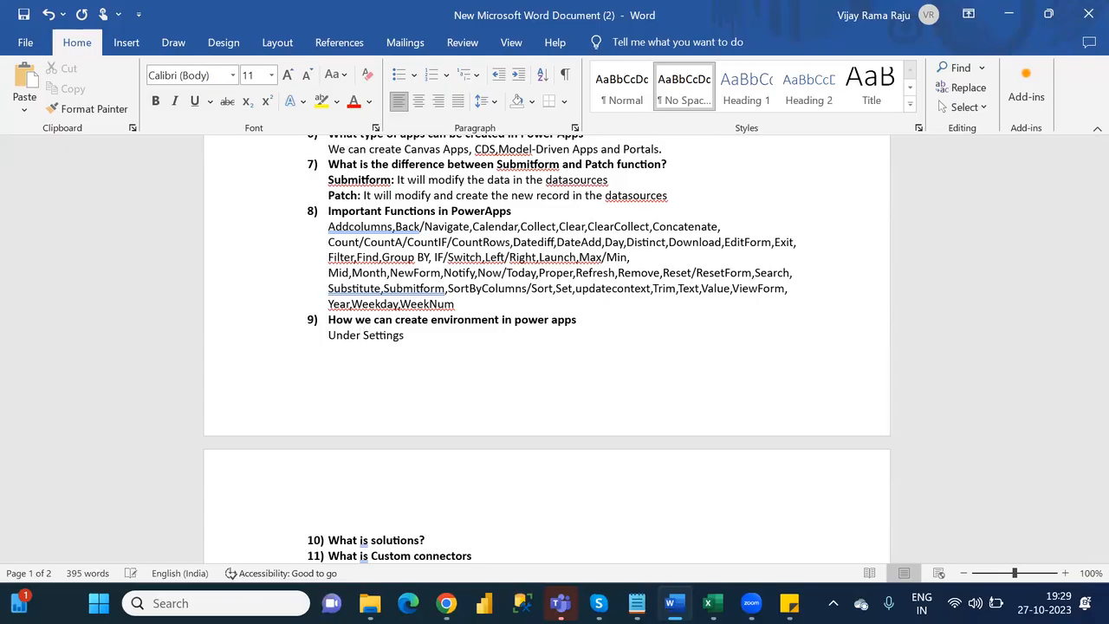
pyautogui.write('-->')
# - Switch to Chrome, close the Dynamics 365 page and open the admin center from the Power Apps settings
pyautogui.hotkey('alt', 'Tab')
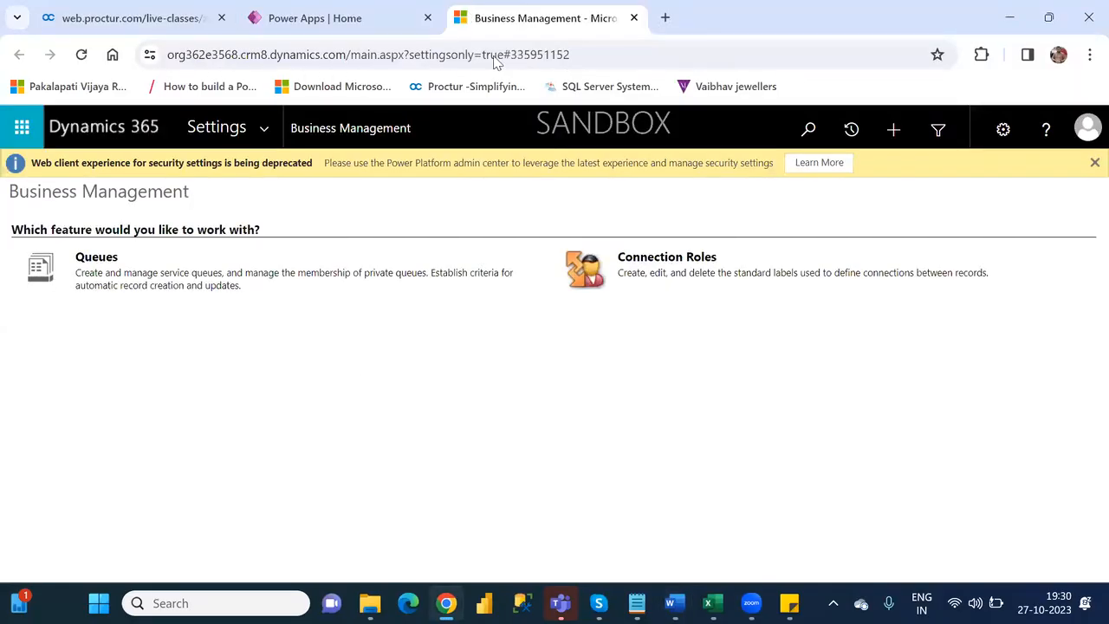
pyautogui.click(635, 19)
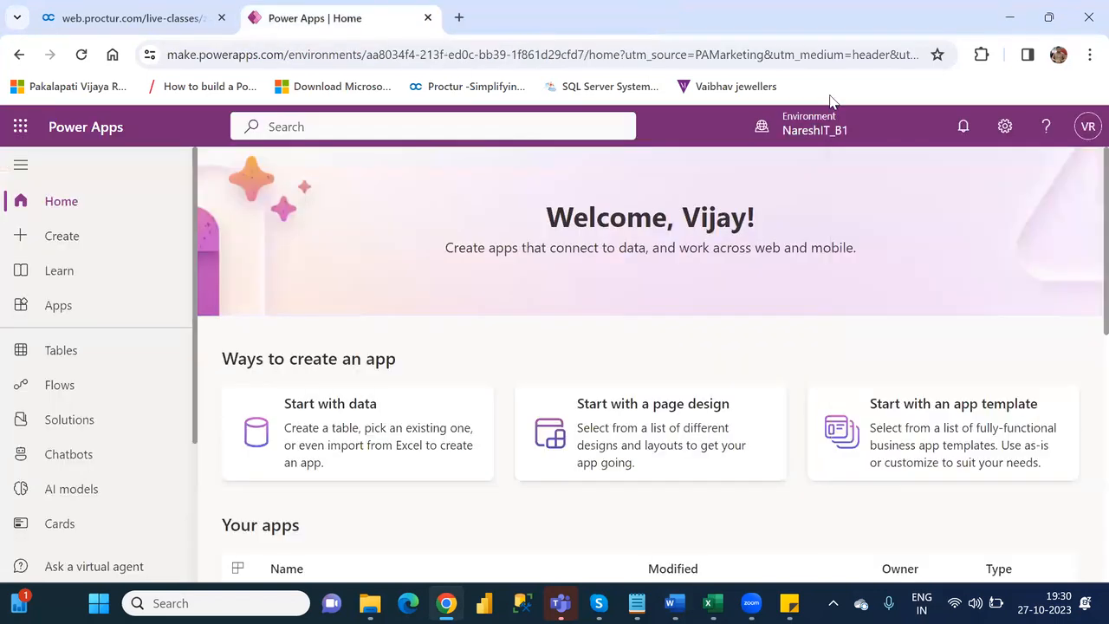
pyautogui.click(1004, 127)
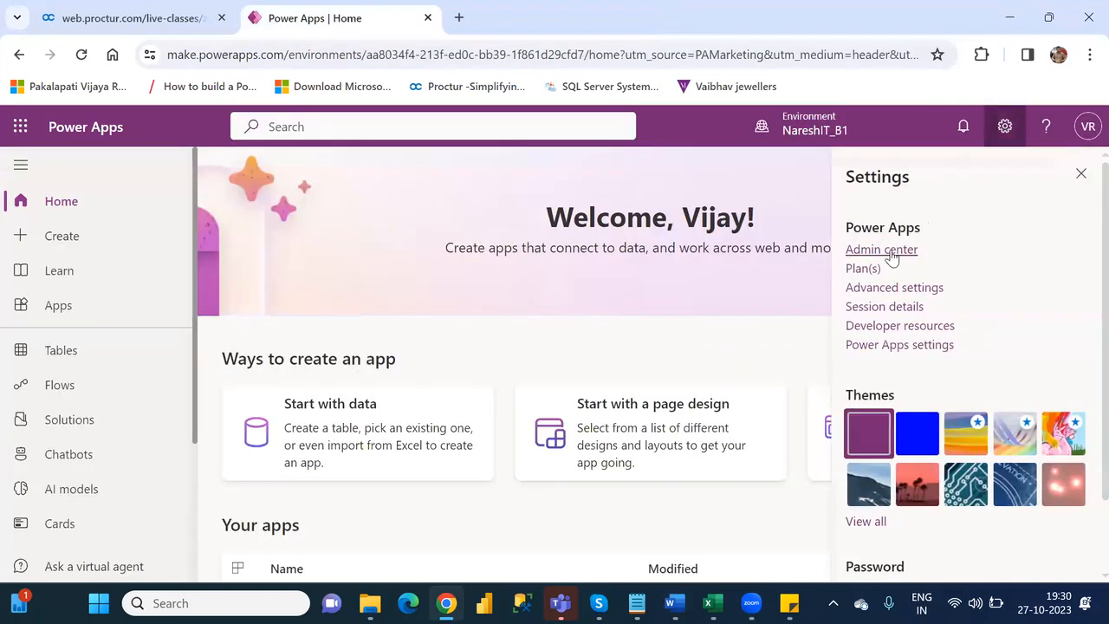
pyautogui.click(882, 251)
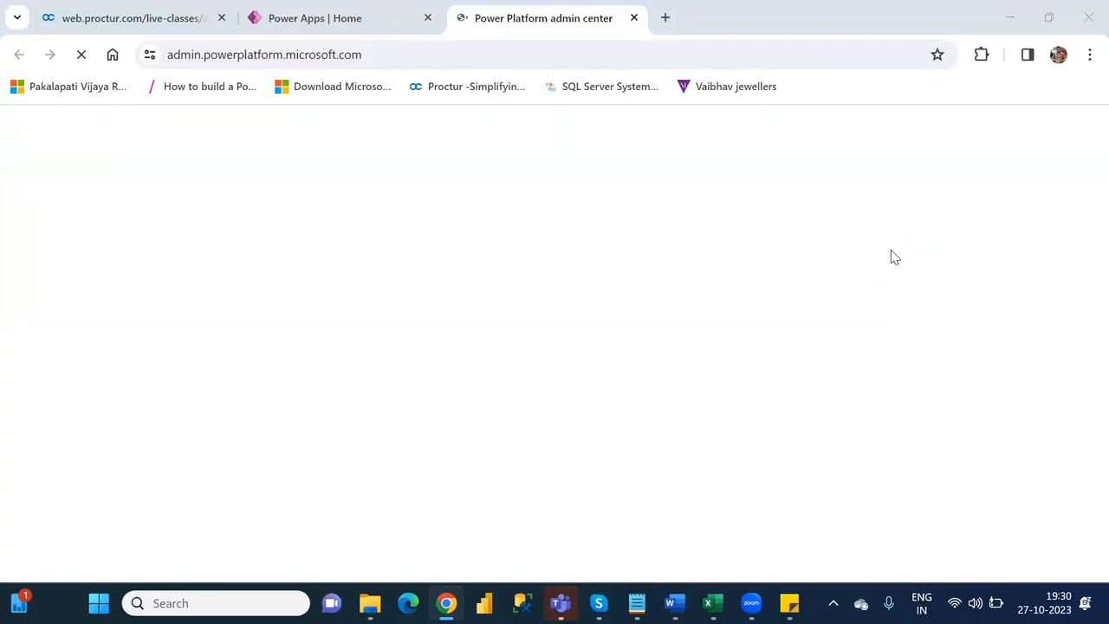
# - Switch to Word and extend the answer to question 9 with "Admin Center→Environments"
pyautogui.hotkey('alt', 'Tab')
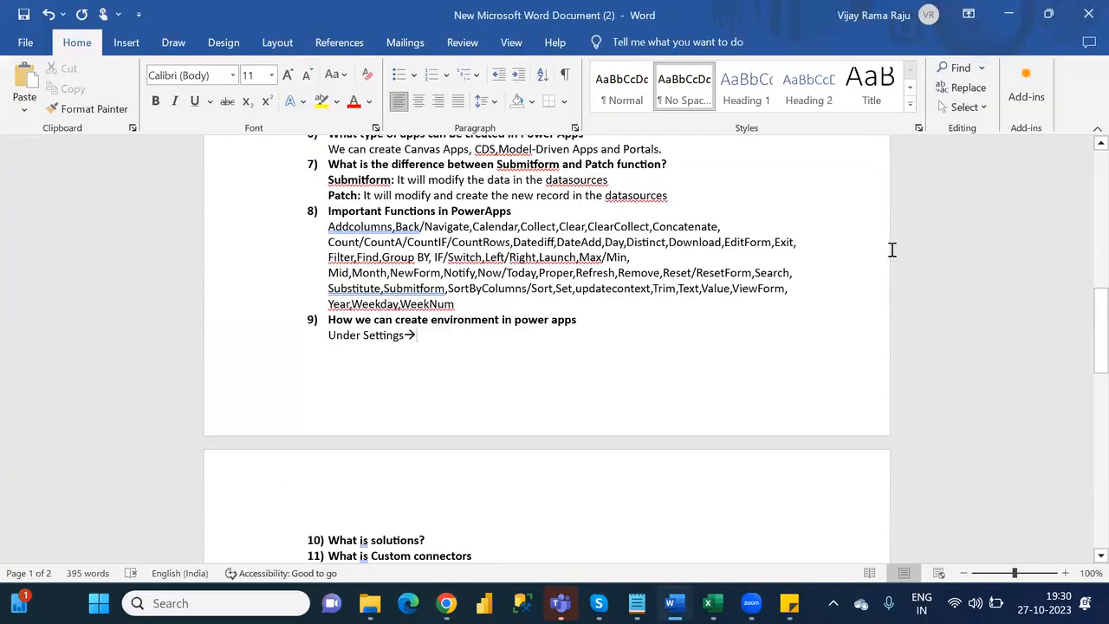
pyautogui.write('Admin')
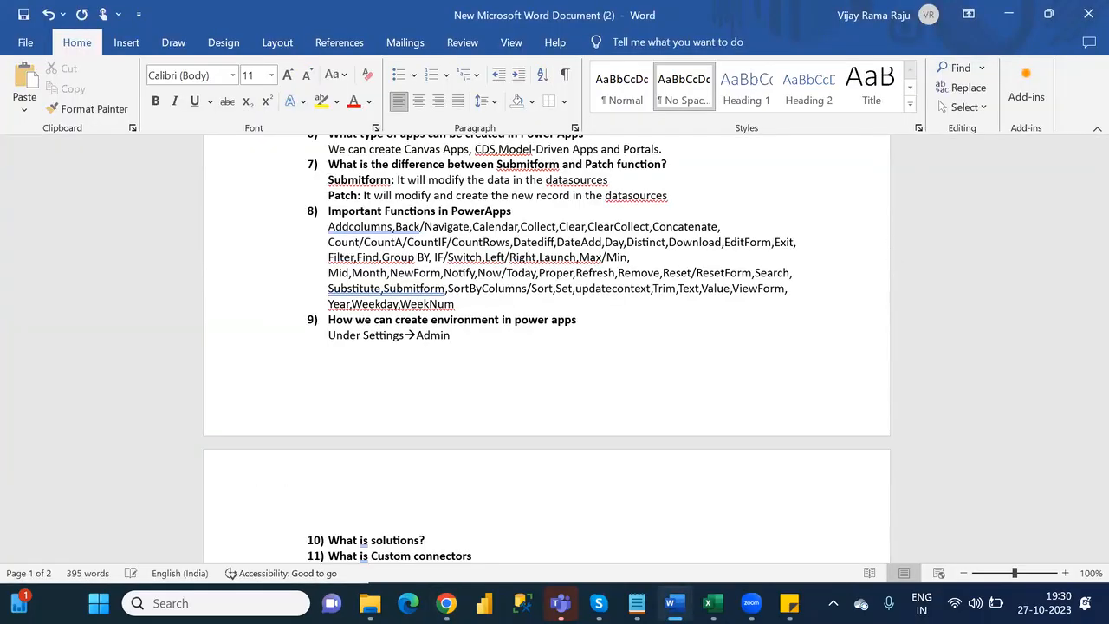
pyautogui.write(' Cente')
pyautogui.write('r-->')
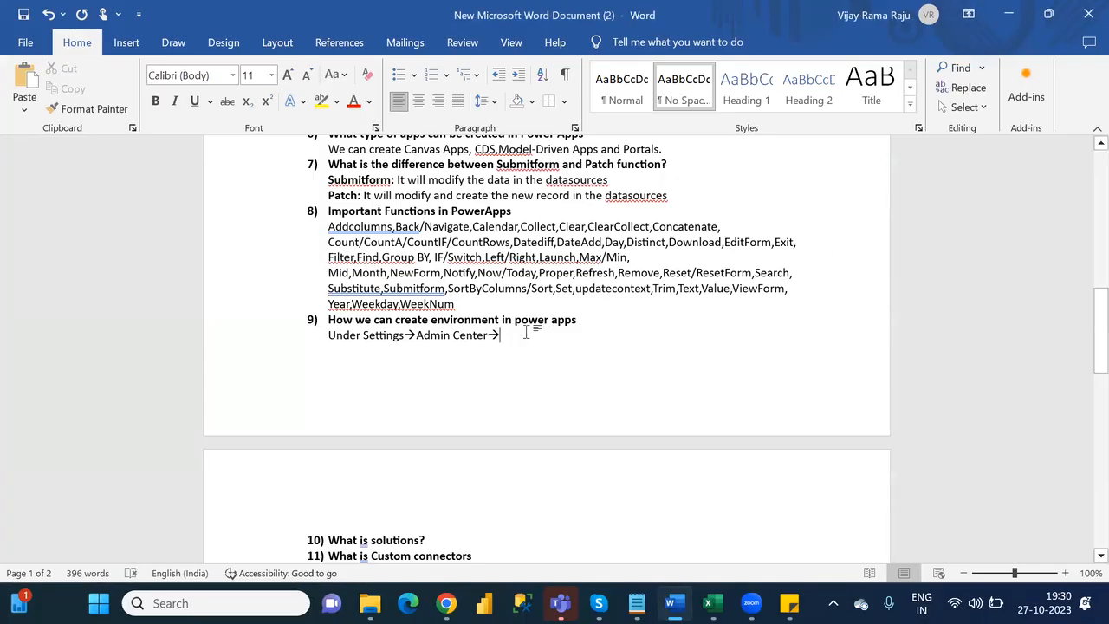
pyautogui.write('Environm')
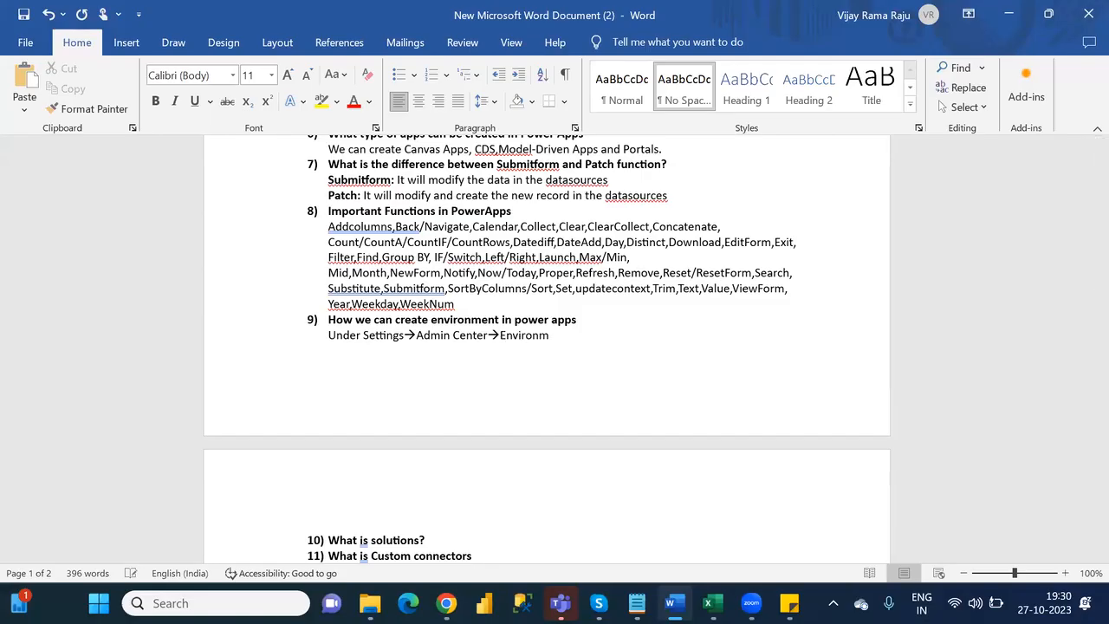
pyautogui.write('ents')
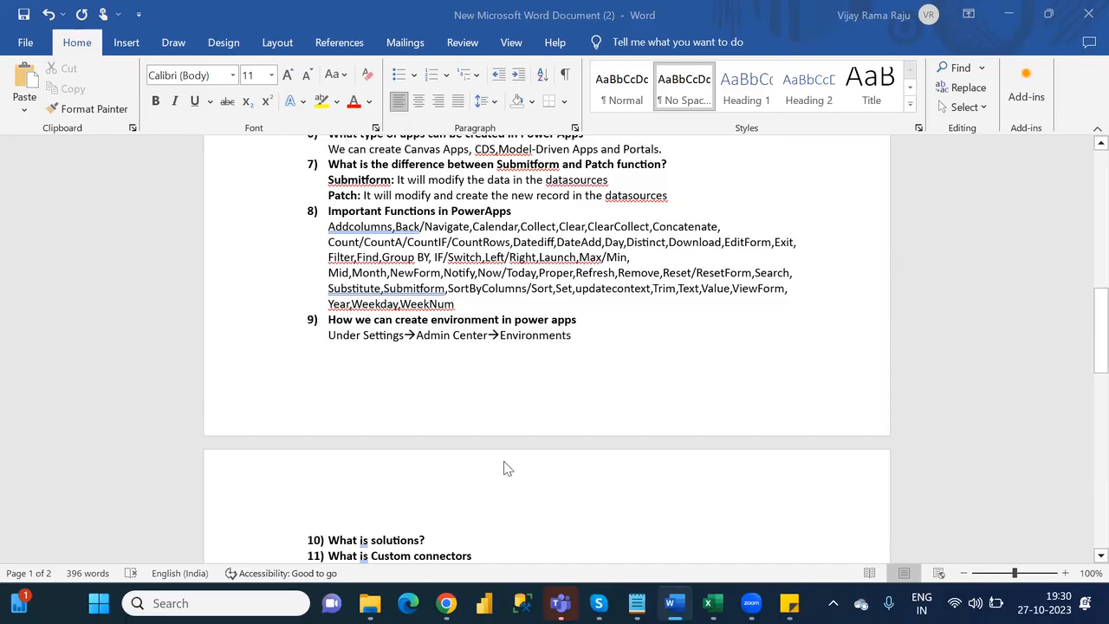
# - Switch to Chrome, dismiss the admin center's welcome tour and open the list of environments
pyautogui.click(446, 603)
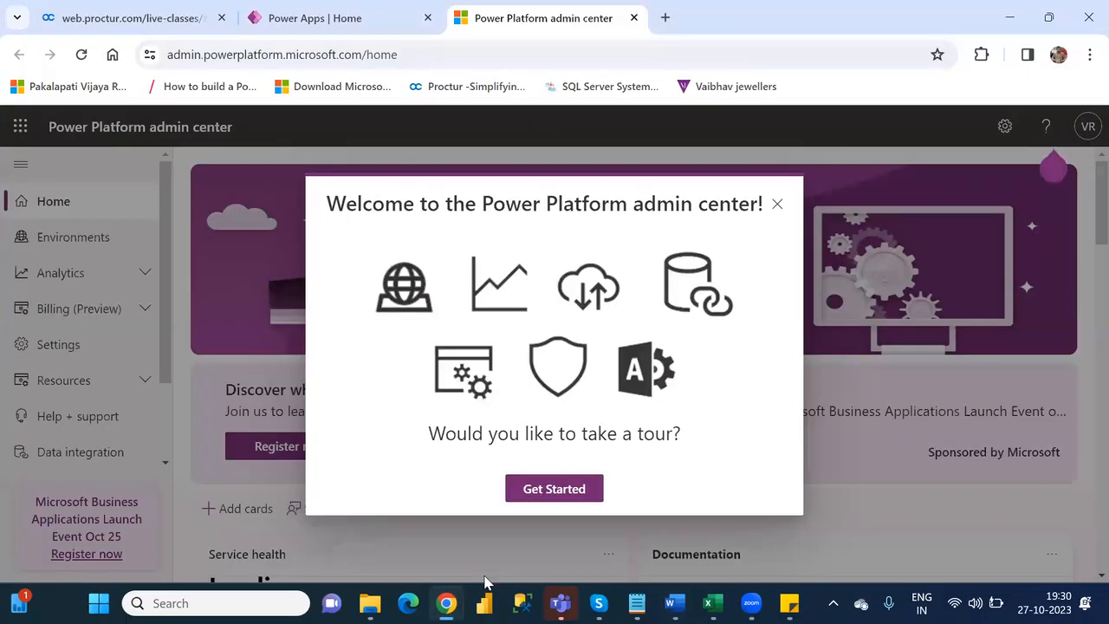
pyautogui.click(562, 489)
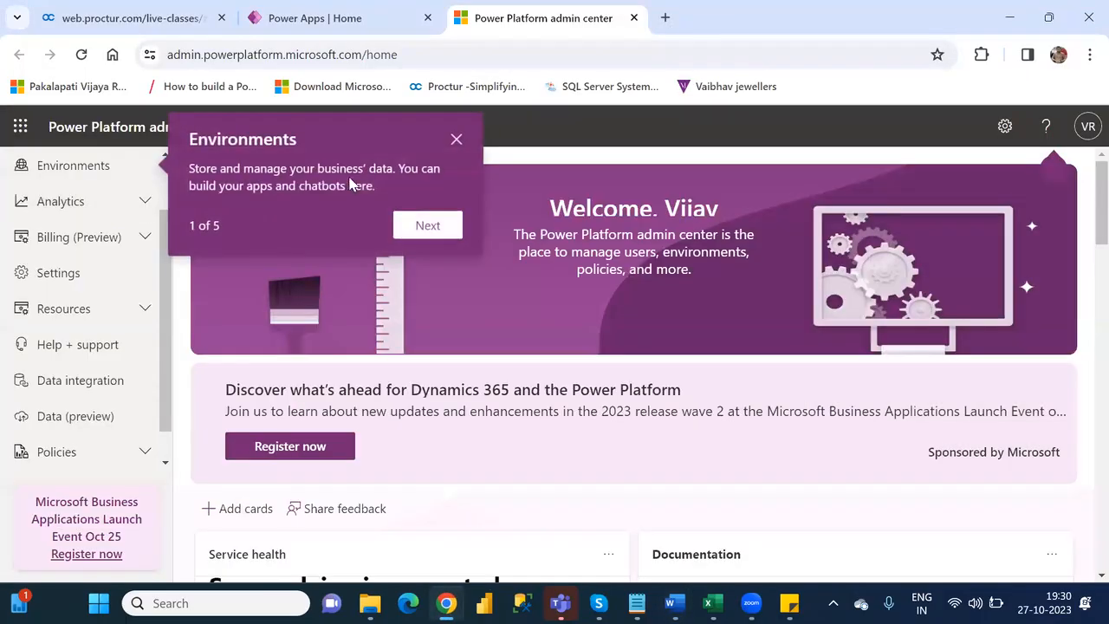
pyautogui.click(456, 139)
pyautogui.click(77, 173)
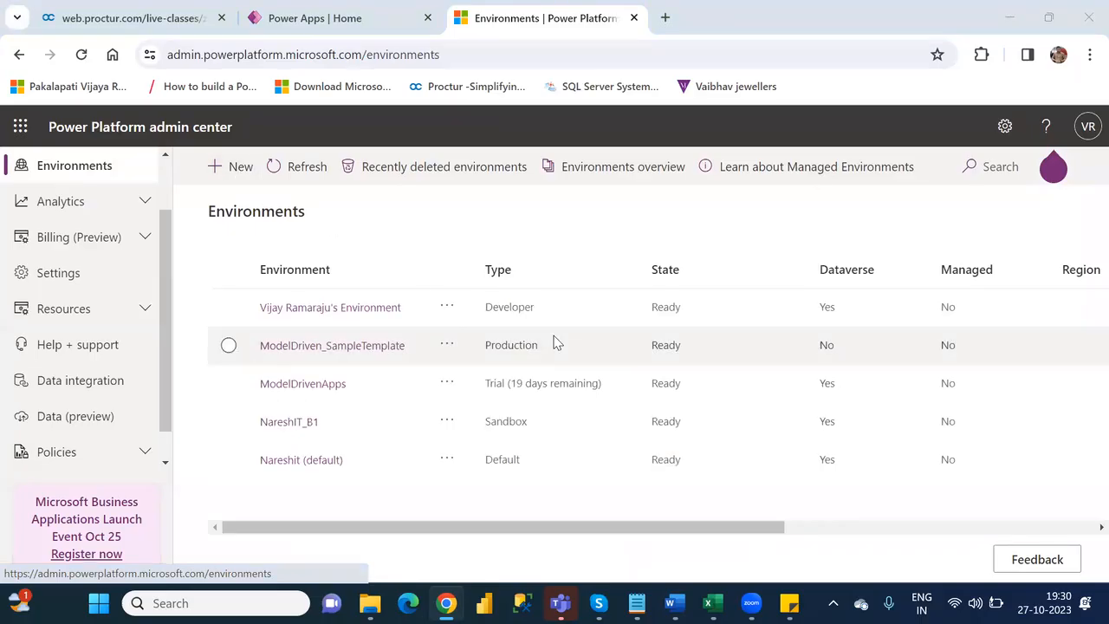
# - Switch to Word and complete the answer to question 9 by appending " tab→New"
pyautogui.hotkey('alt', 'Tab')
pyautogui.hotkey('alt', 'Tab')
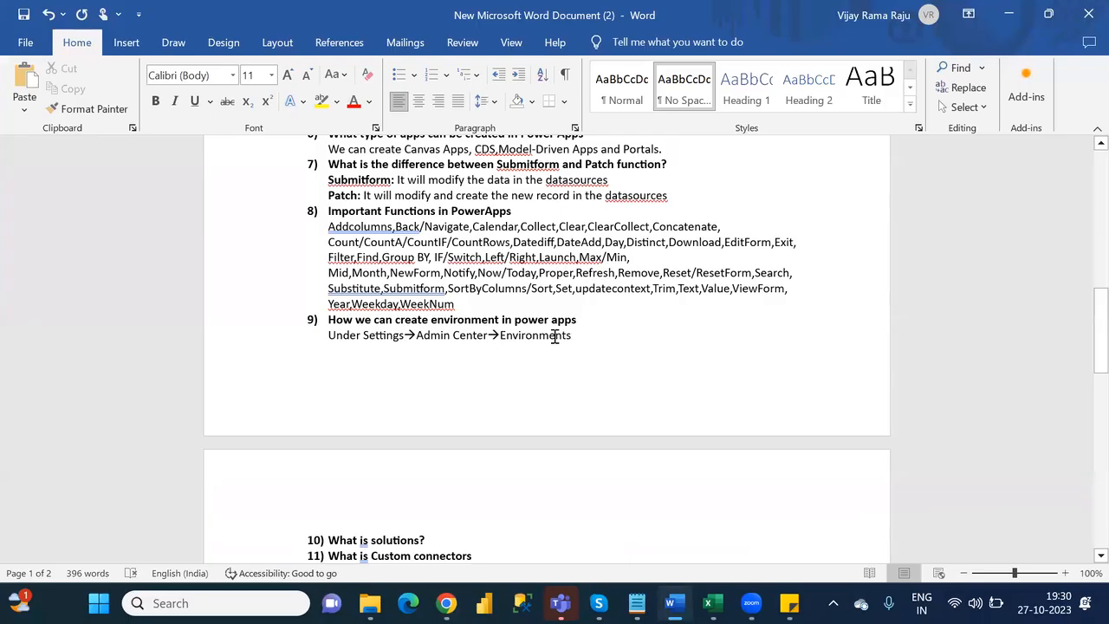
pyautogui.write('tab')
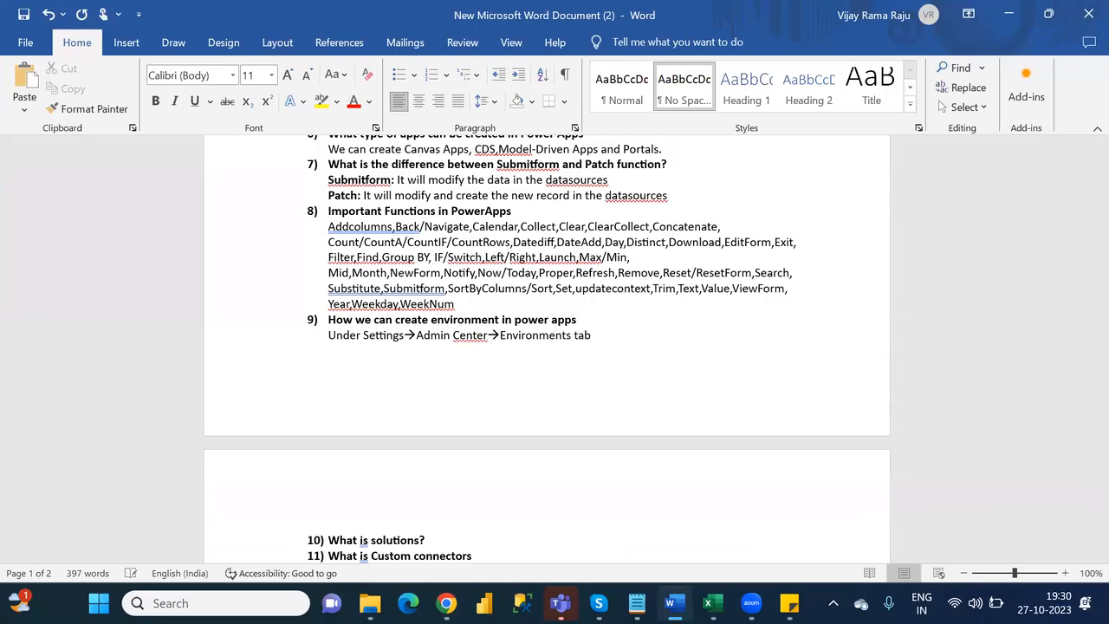
pyautogui.write('--')
pyautogui.write('>')
pyautogui.write('New')
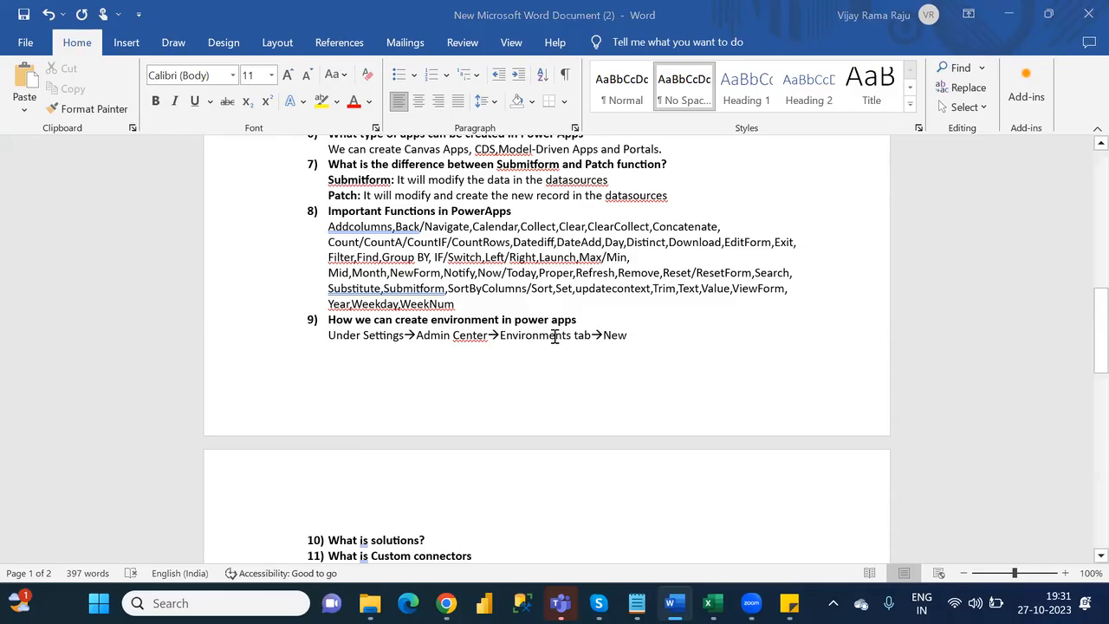
# - Switch to Chrome to review where a new environment is created in the admin center, and return to the Word document
pyautogui.hotkey('alt', 'Tab')
pyautogui.hotkey('alt', 'Tab')
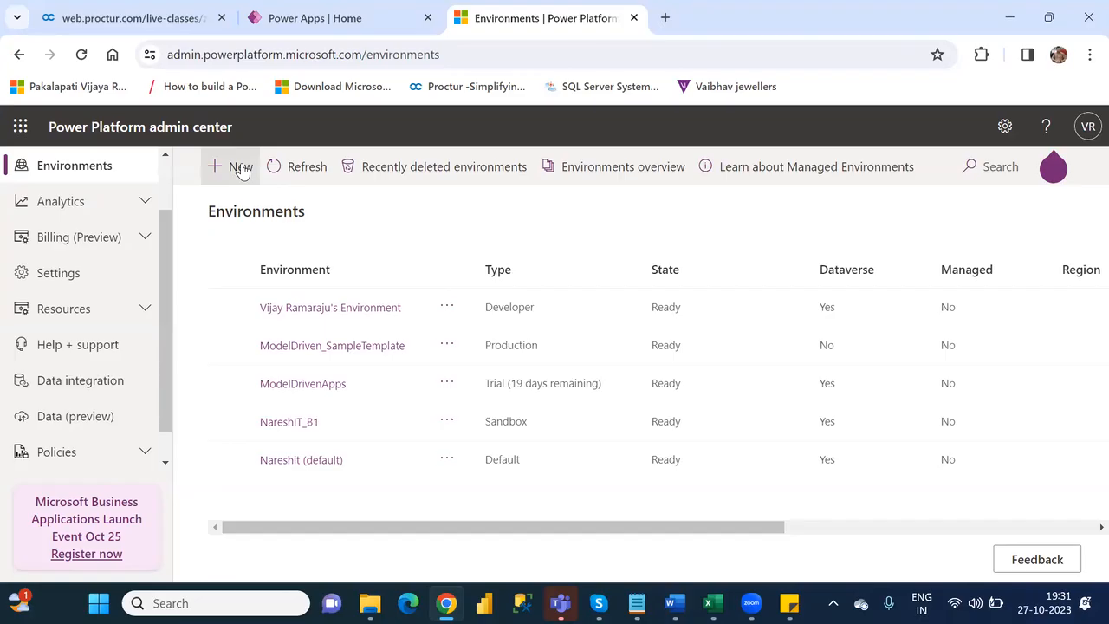
pyautogui.hotkey('alt', 'Tab')
pyautogui.hotkey('alt', 'Tab')
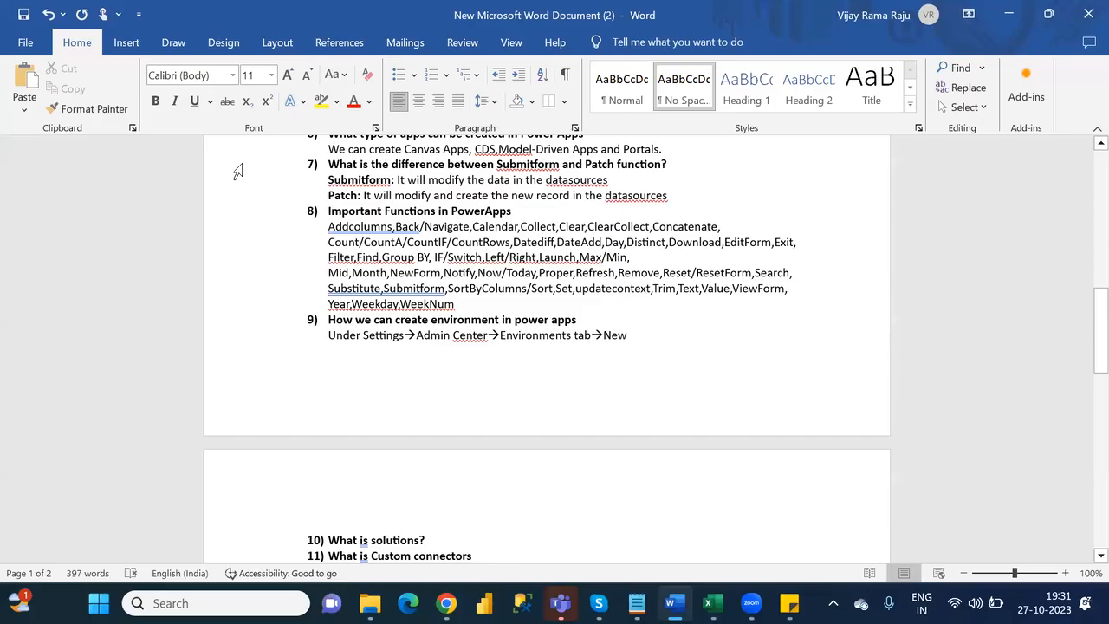
# - Insert an unnumbered blank line below question 10, "What is solutions?"
pyautogui.press('Down')
pyautogui.scroll(-1, 236, 170)
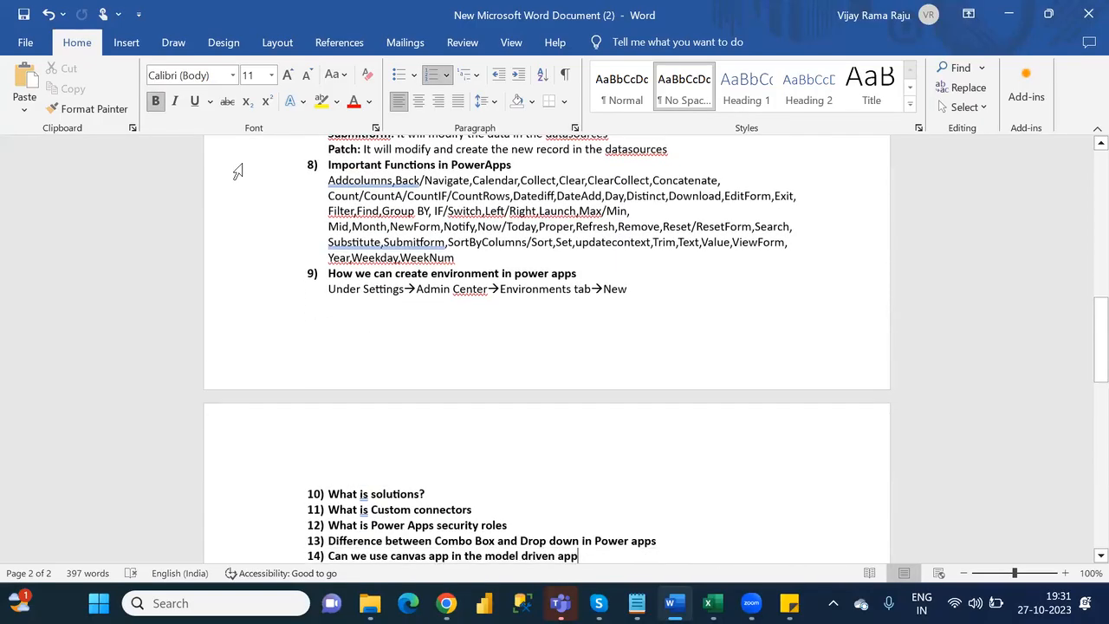
pyautogui.click(441, 485)
pyautogui.press('Return')
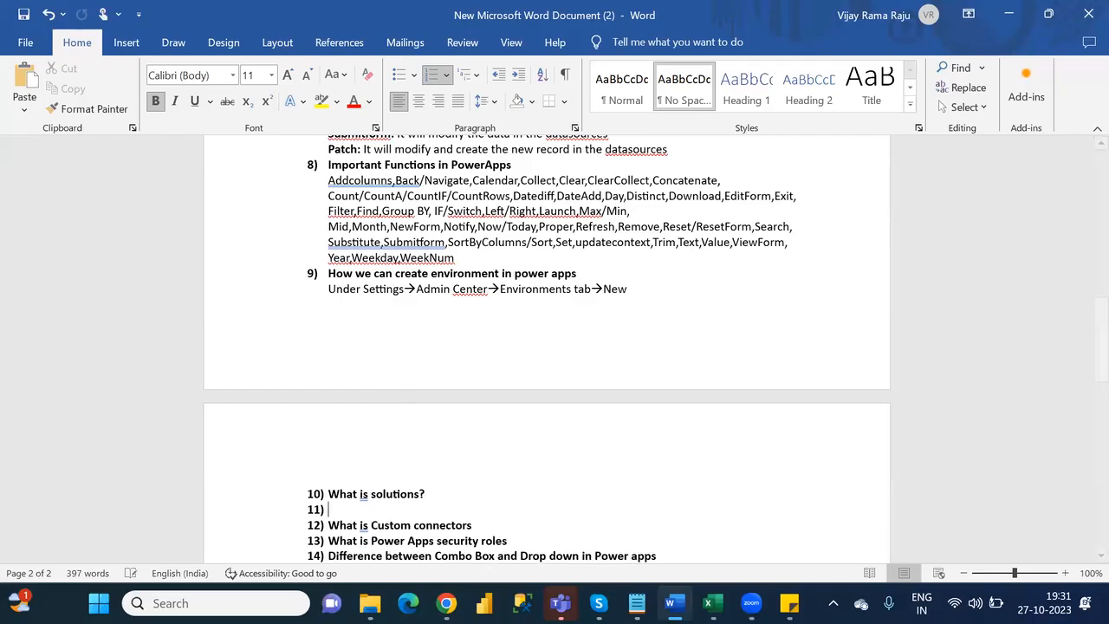
pyautogui.press('BackSpace')
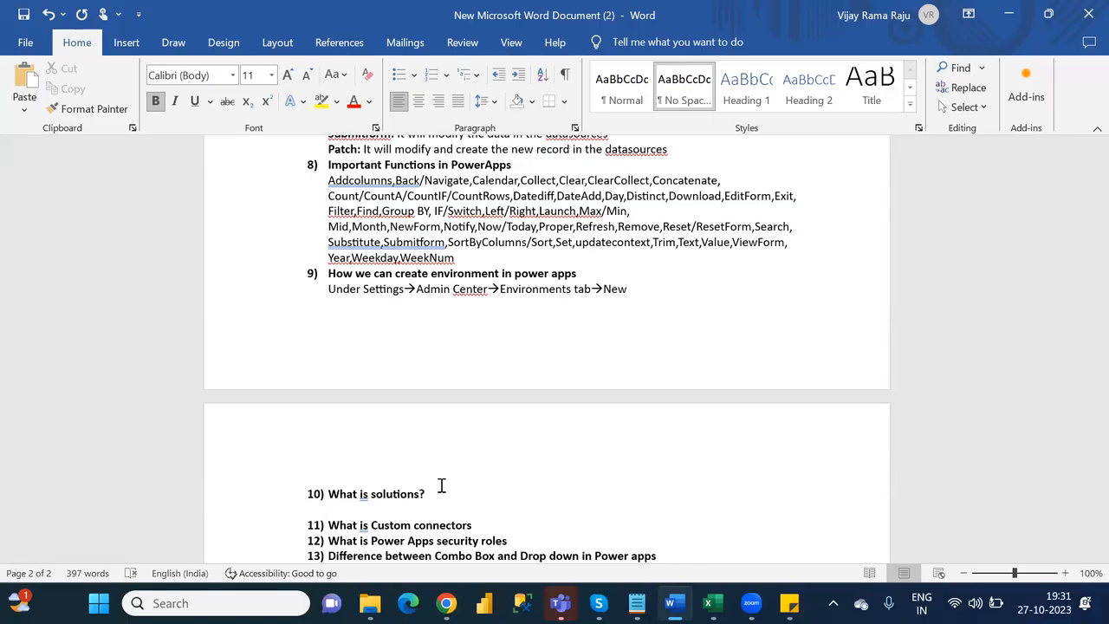
# - Answer question 10 in non-bold text with "If we want to move any object from 1 environment to another environment" and save the document
pyautogui.write('I')
pyautogui.press('BackSpace')
pyautogui.hotkey('ctrl', 'b')
pyautogui.write('If we war')
pyautogui.press('BackSpace')
pyautogui.write('nt to move')
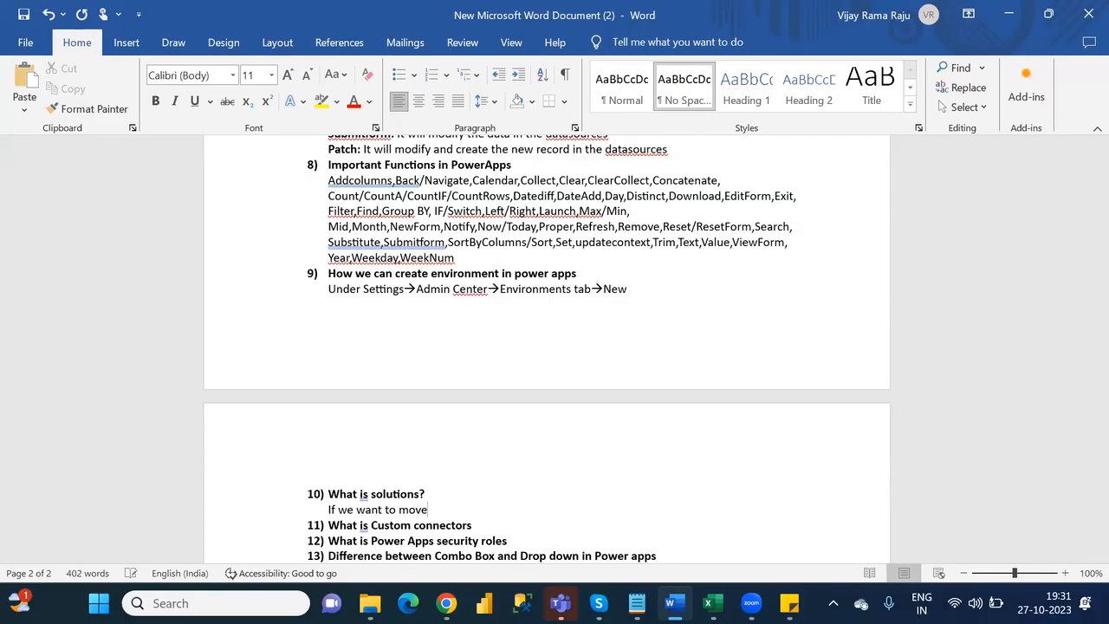
pyautogui.write(' any object from 1 env')
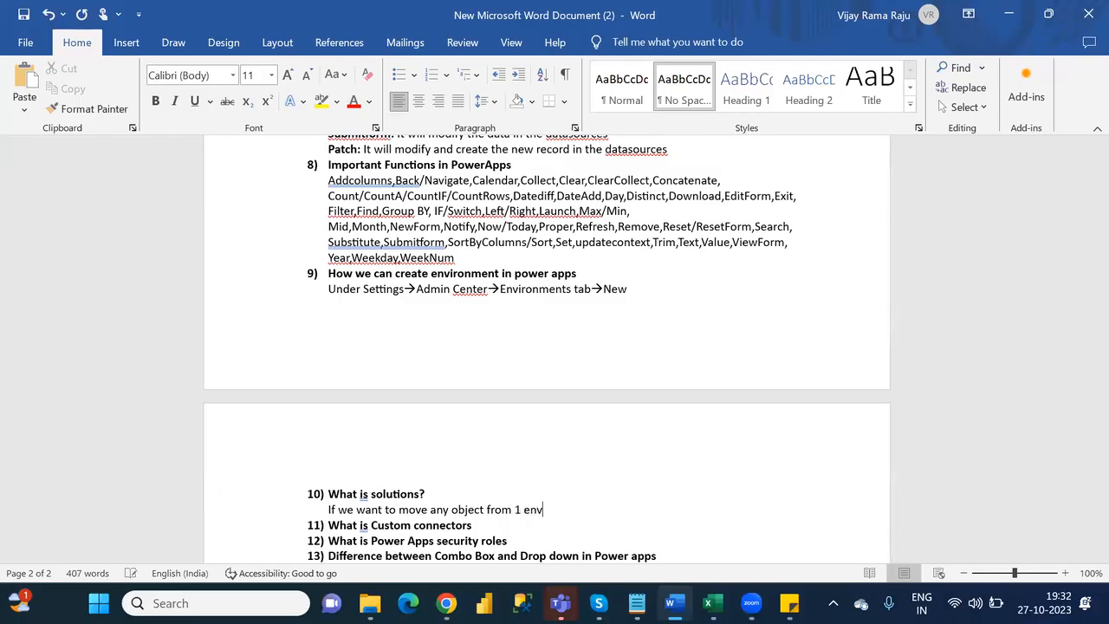
pyautogui.write('ironment to another e')
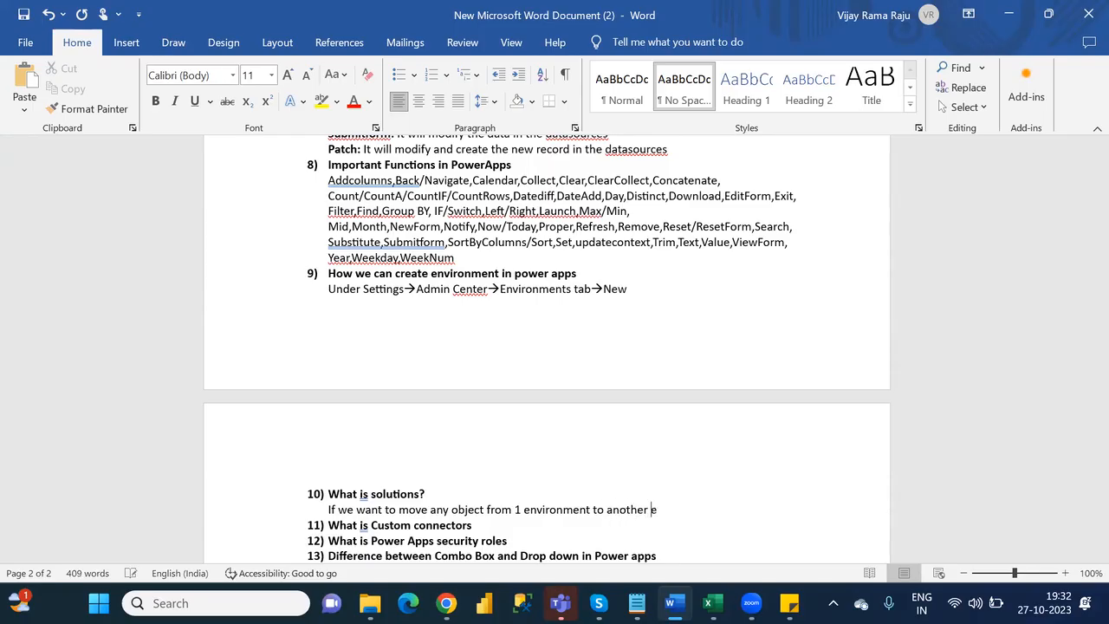
pyautogui.write('nvironment')
pyautogui.hotkey('ctrl', 's')
pyautogui.hotkey('ctrl', 'r')
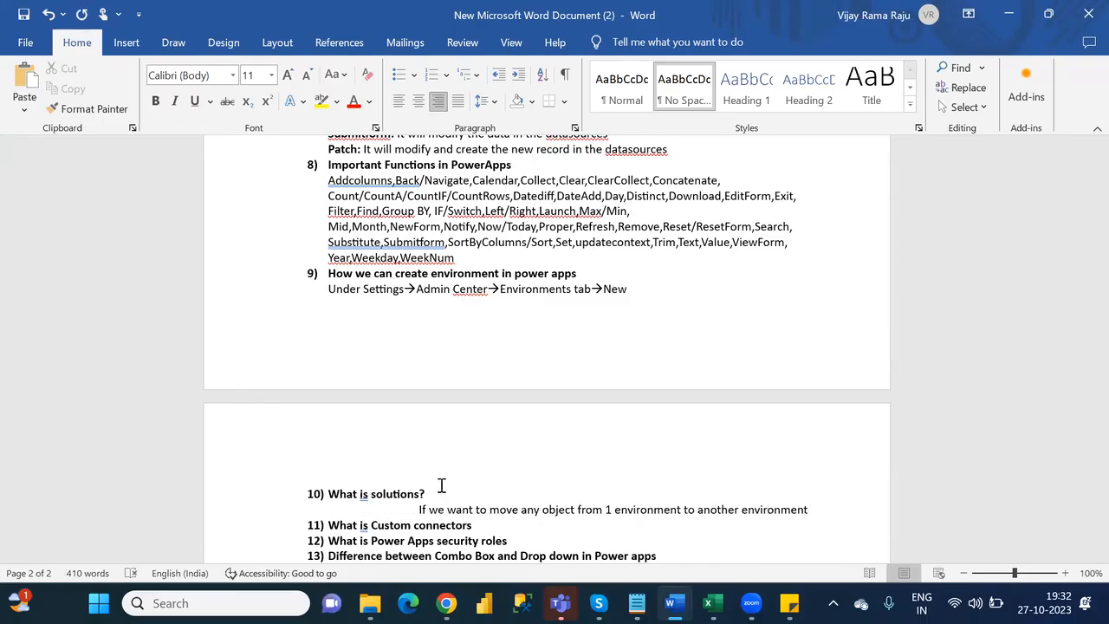
pyautogui.hotkey('ctrl', 'l')
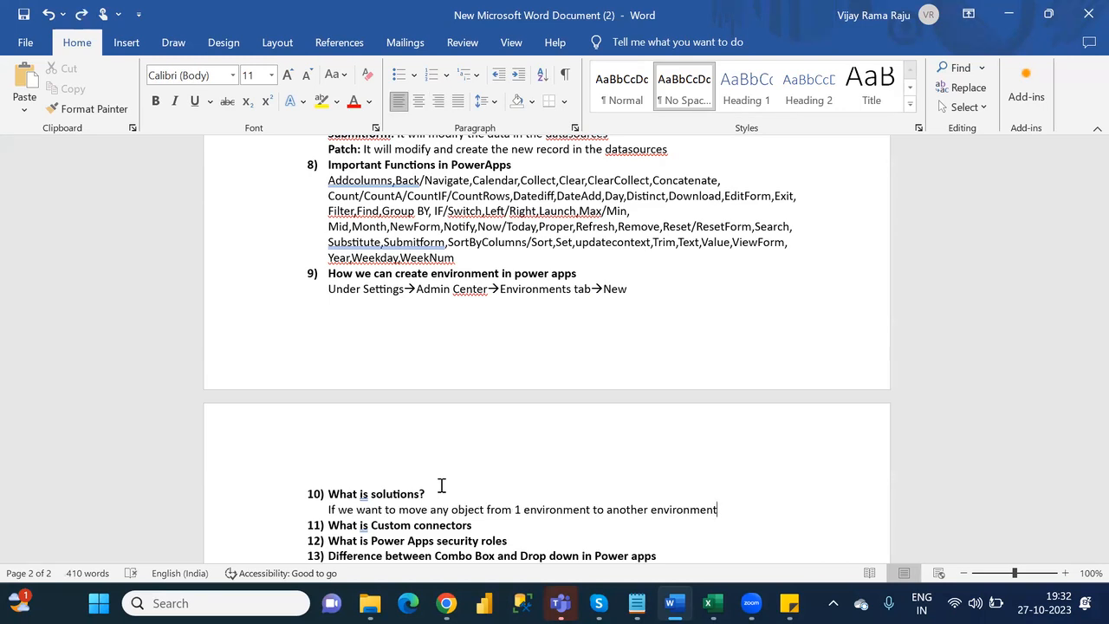
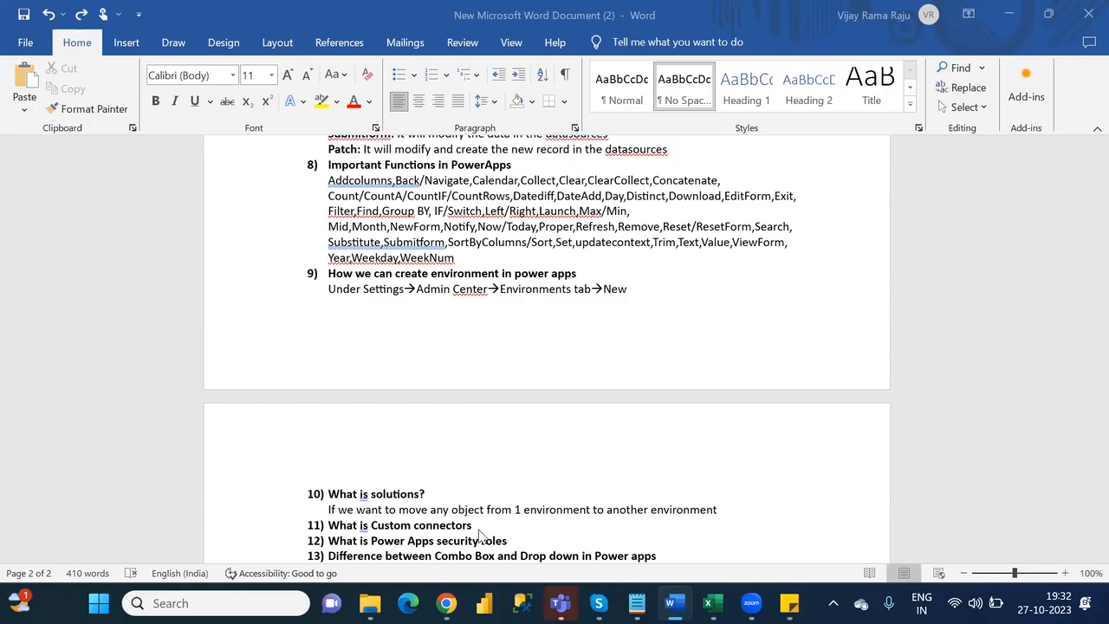
pyautogui.click(723, 515)
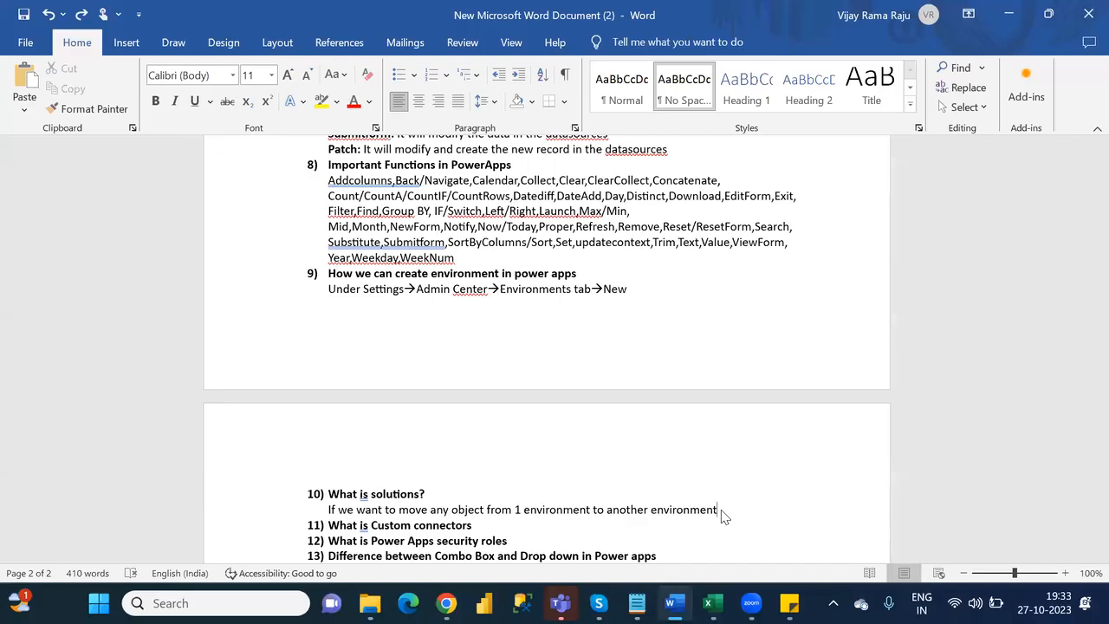
pyautogui.press('Return')
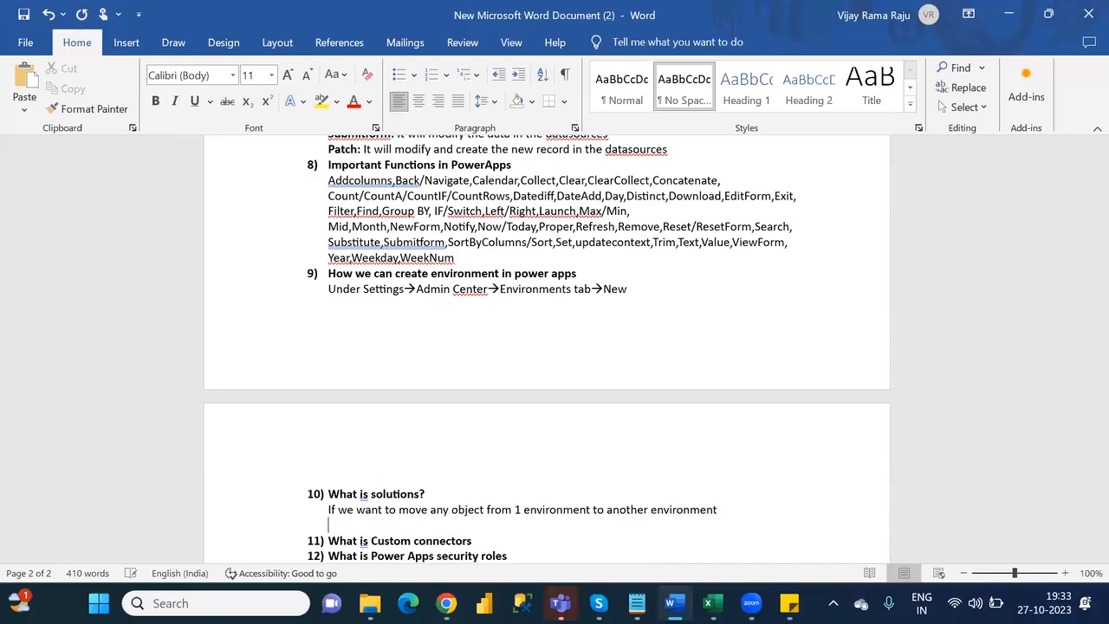
pyautogui.press('BackSpace')
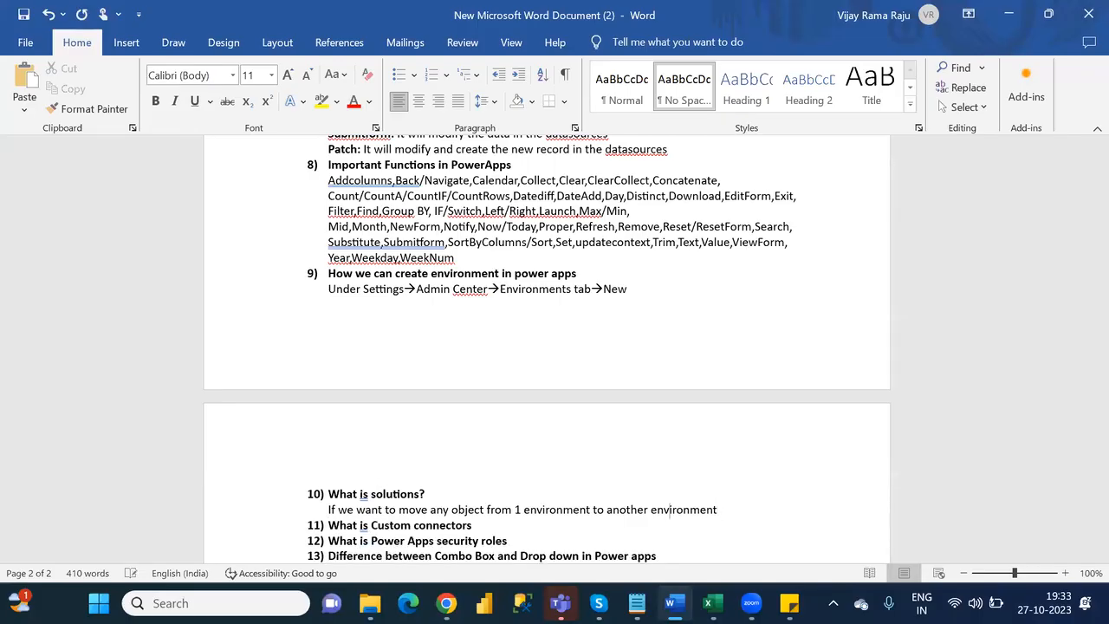
# - Insert an unnumbered blank line below question 11, "What is Custom connectors"
pyautogui.click(473, 525)
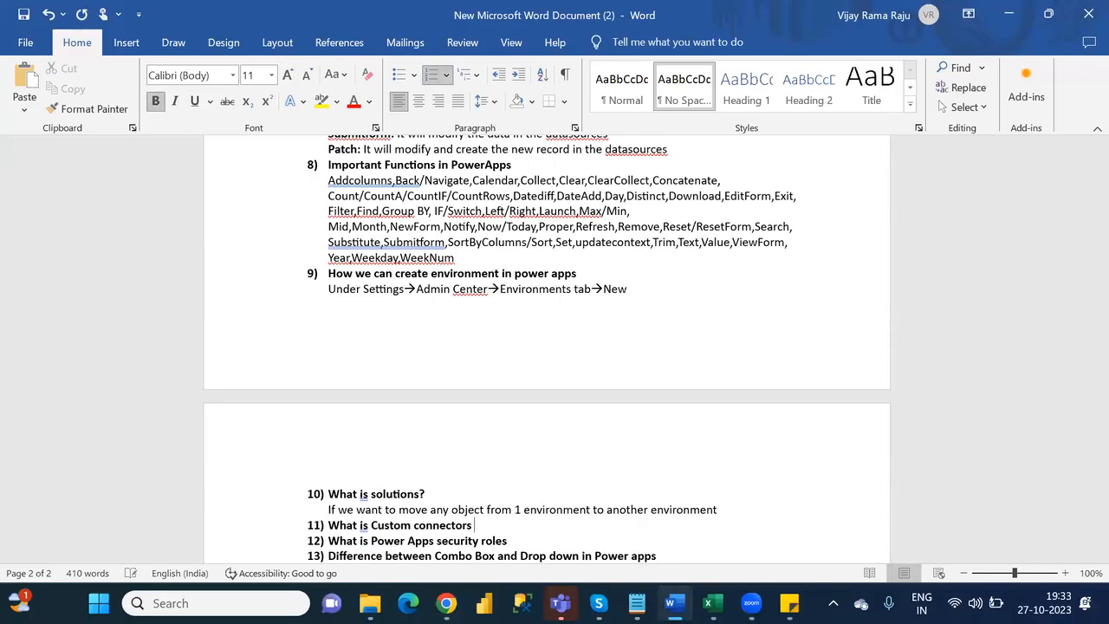
pyautogui.press('Return')
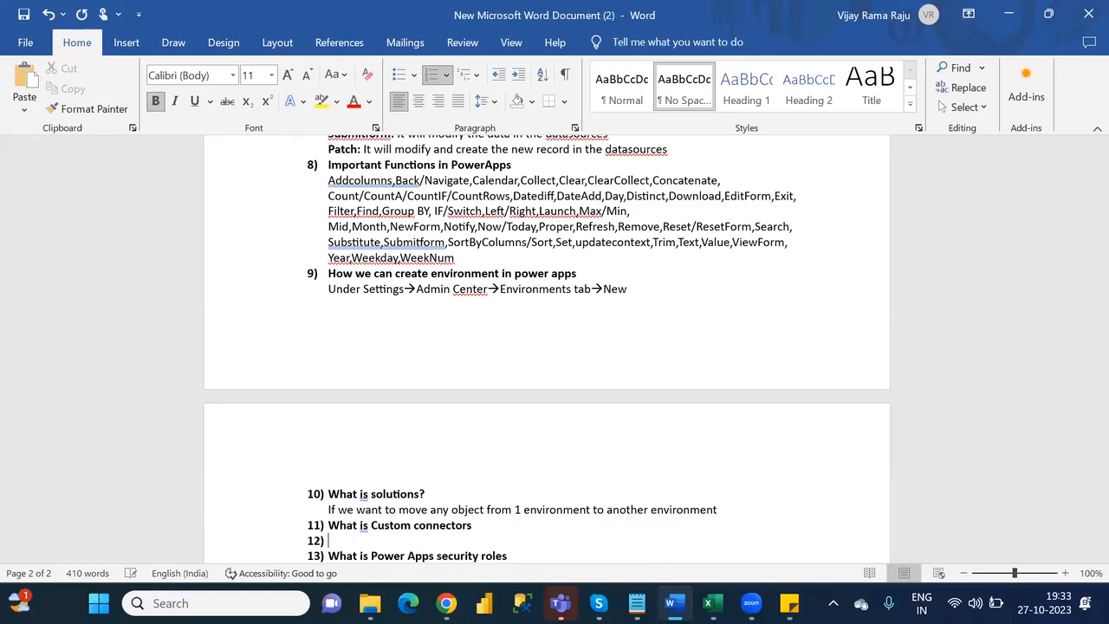
pyautogui.press('BackSpace')
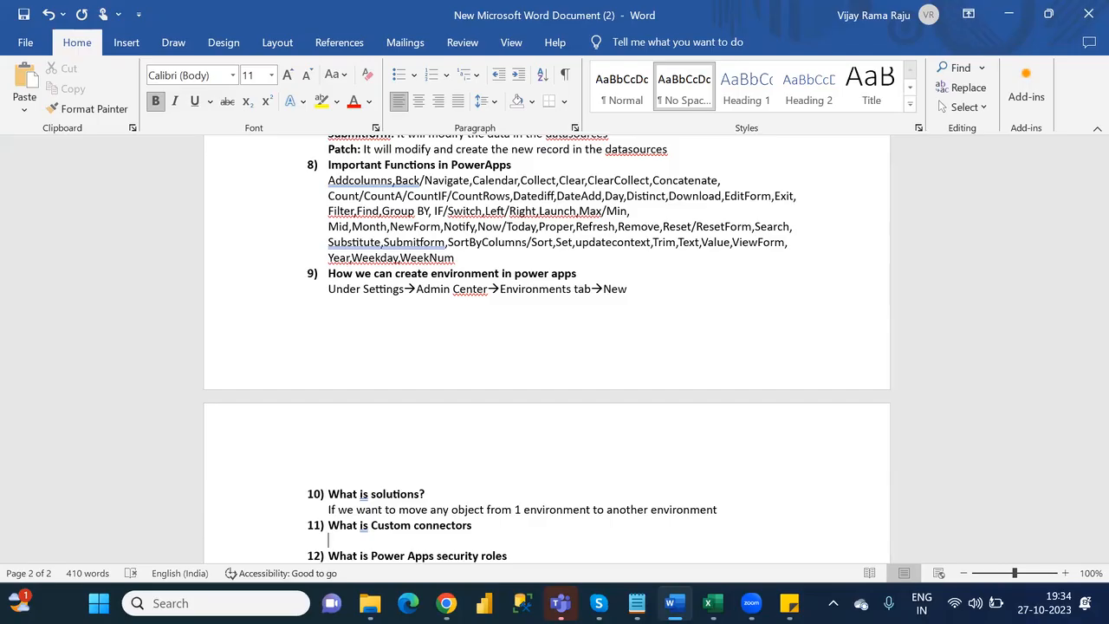
# - Insert one unnumbered blank line below question 12, "What is Power Apps security roles"
pyautogui.click(329, 556)
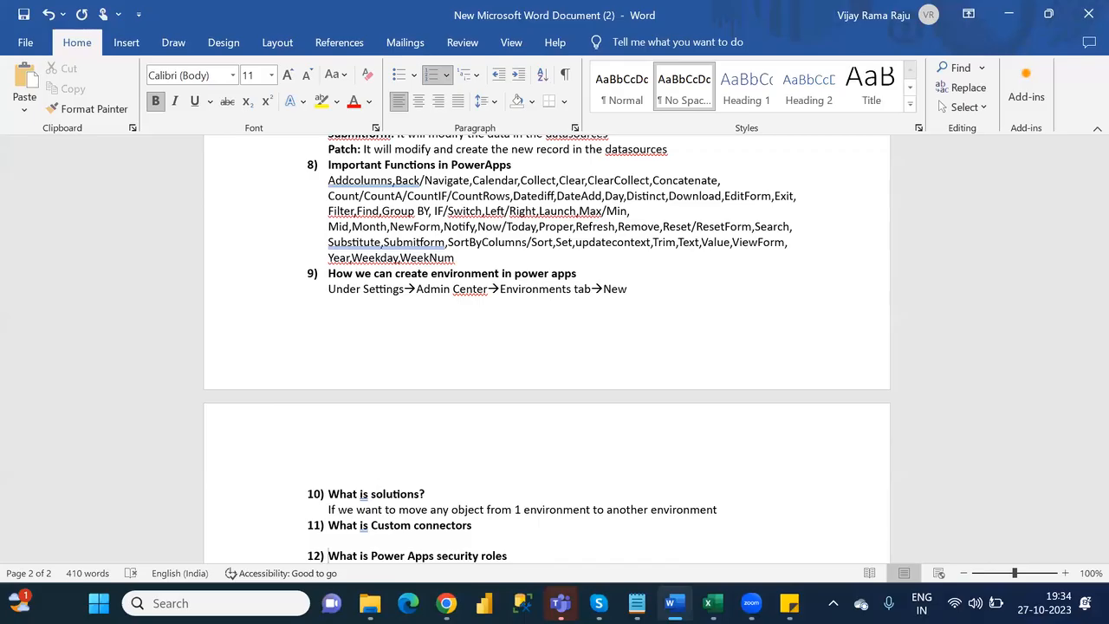
pyautogui.press('Down')
pyautogui.press('Down')
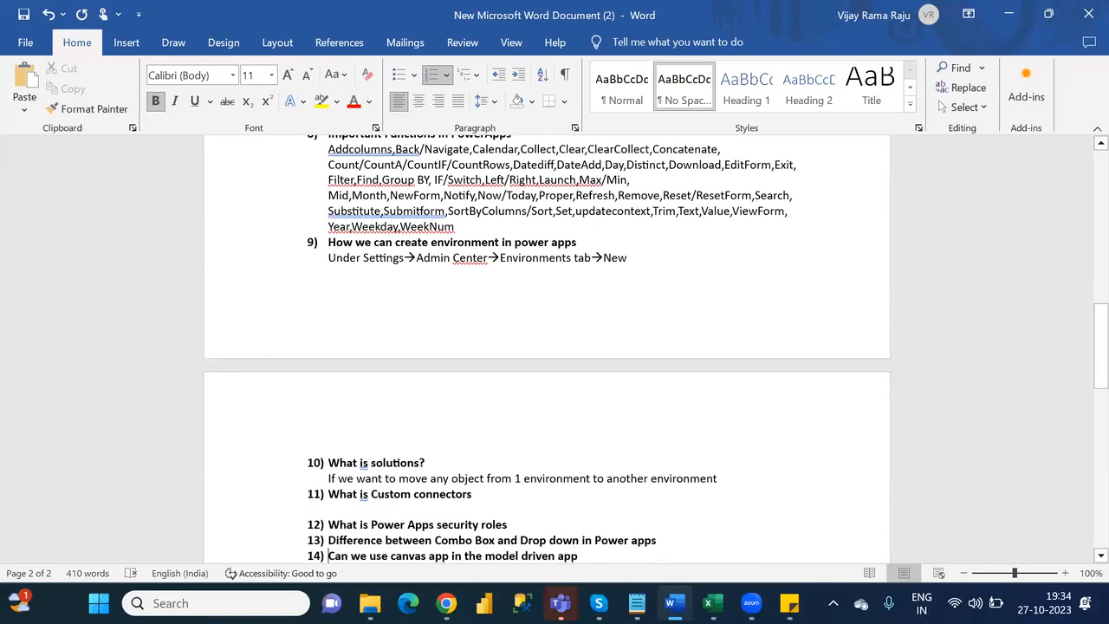
pyautogui.click(566, 530)
pyautogui.press('Return')
pyautogui.press('Return')
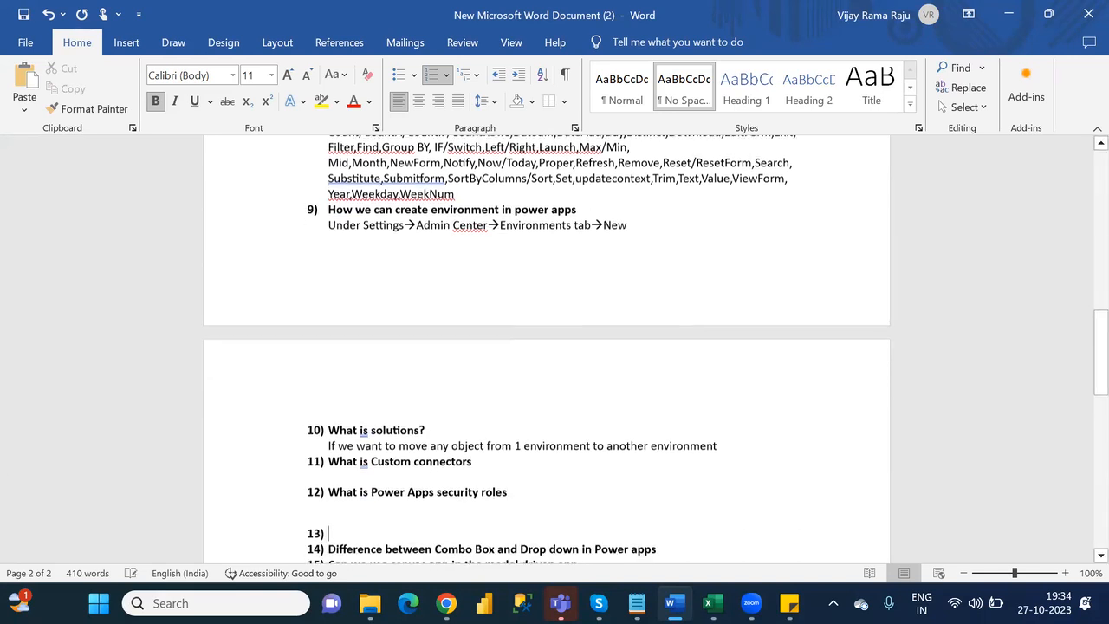
pyautogui.press('BackSpace')
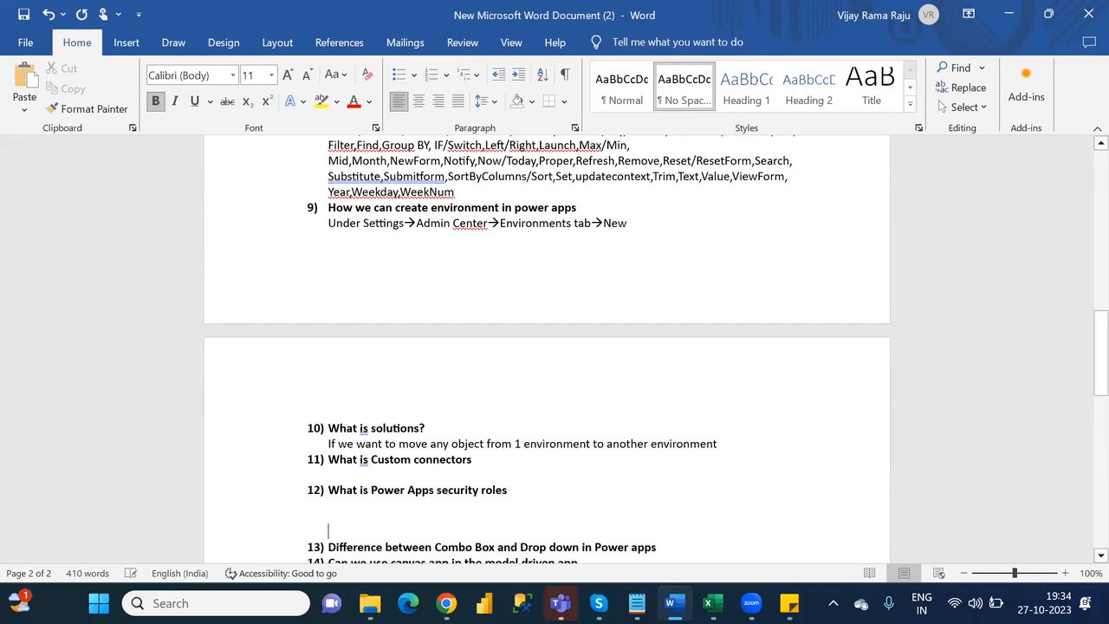
pyautogui.press('BackSpace')
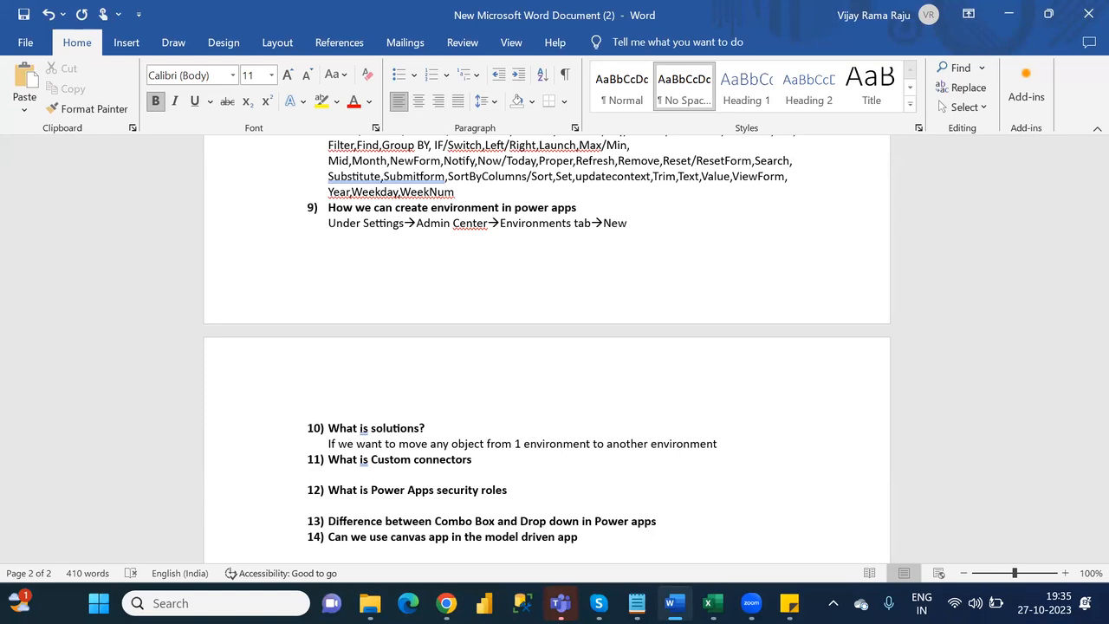
# - Insert an unnumbered blank line below question 13 on Combo Box and Drop down, and place the cursor at question 14
pyautogui.click(328, 522)
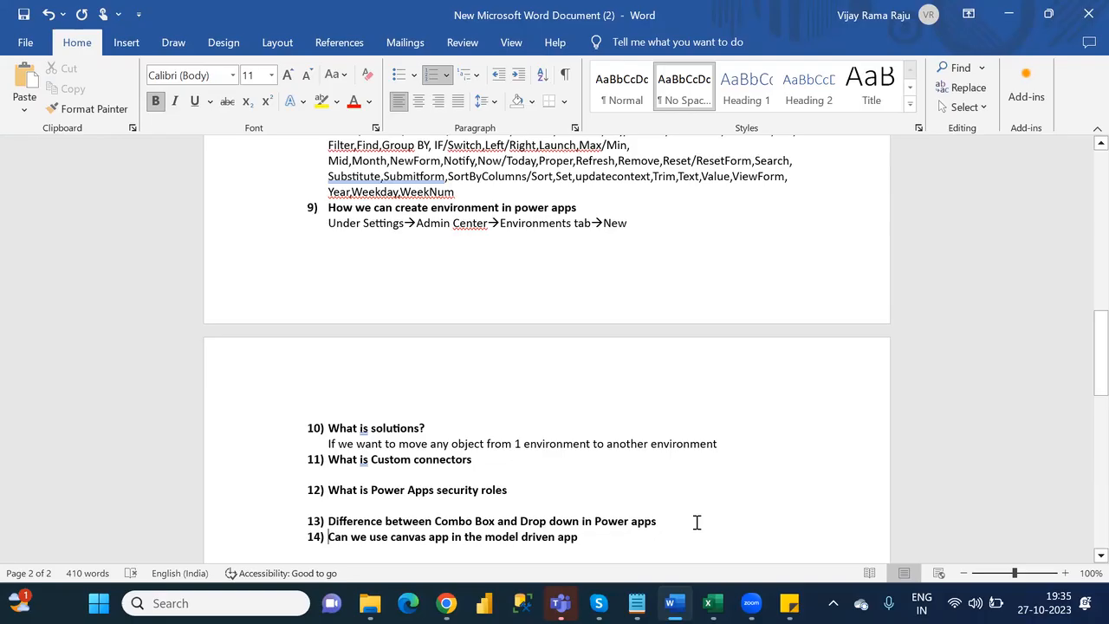
pyautogui.press('Return')
pyautogui.press('Return')
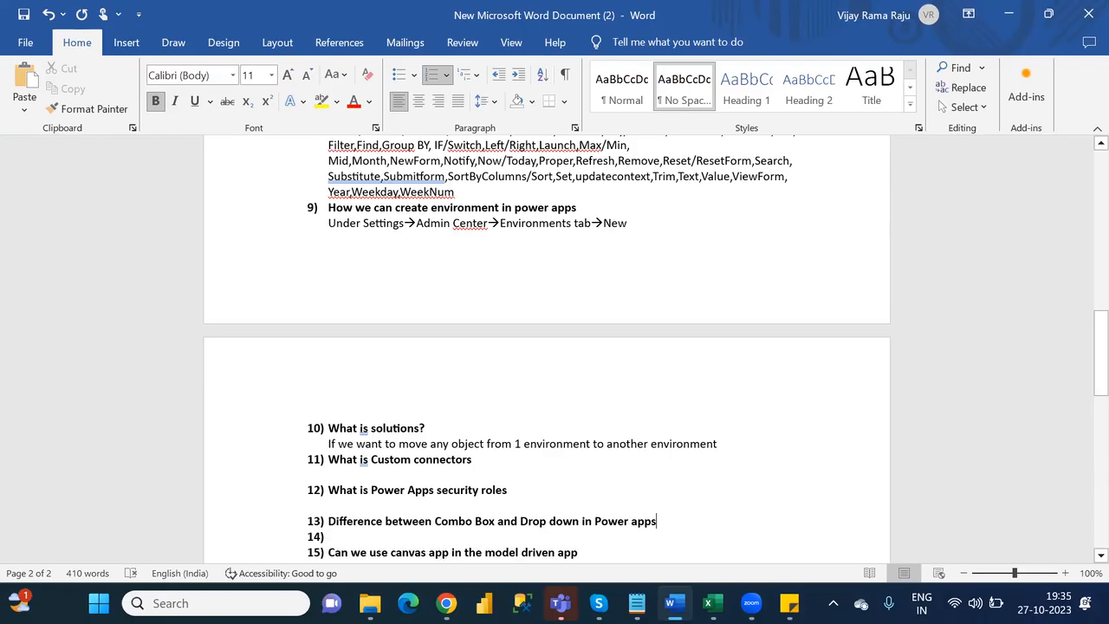
pyautogui.press('BackSpace')
pyautogui.press('BackSpace')
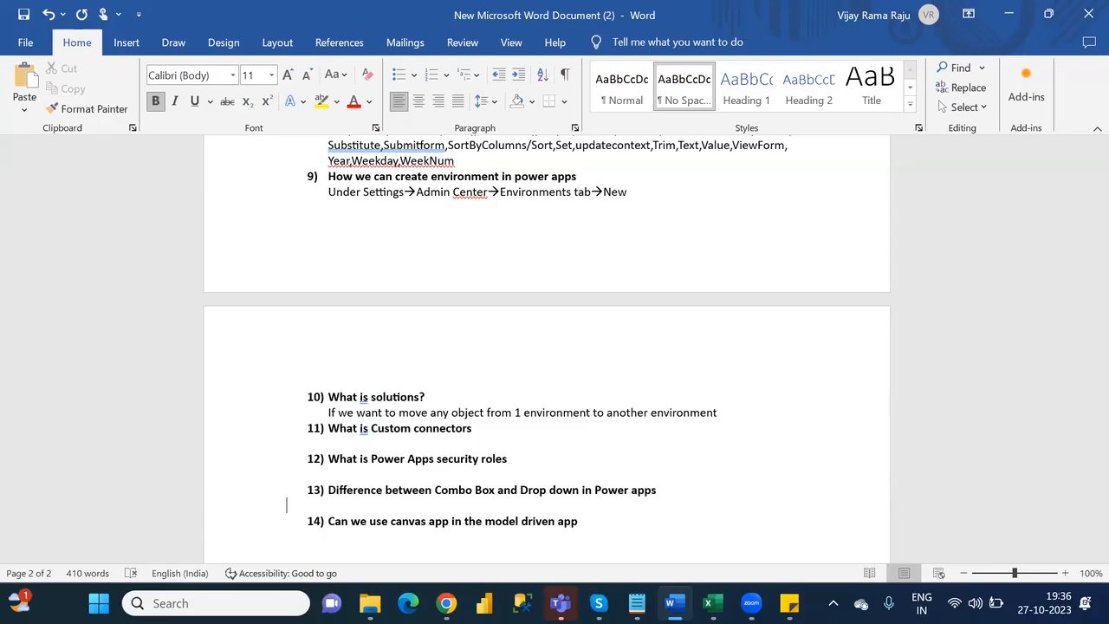
pyautogui.click(328, 520)
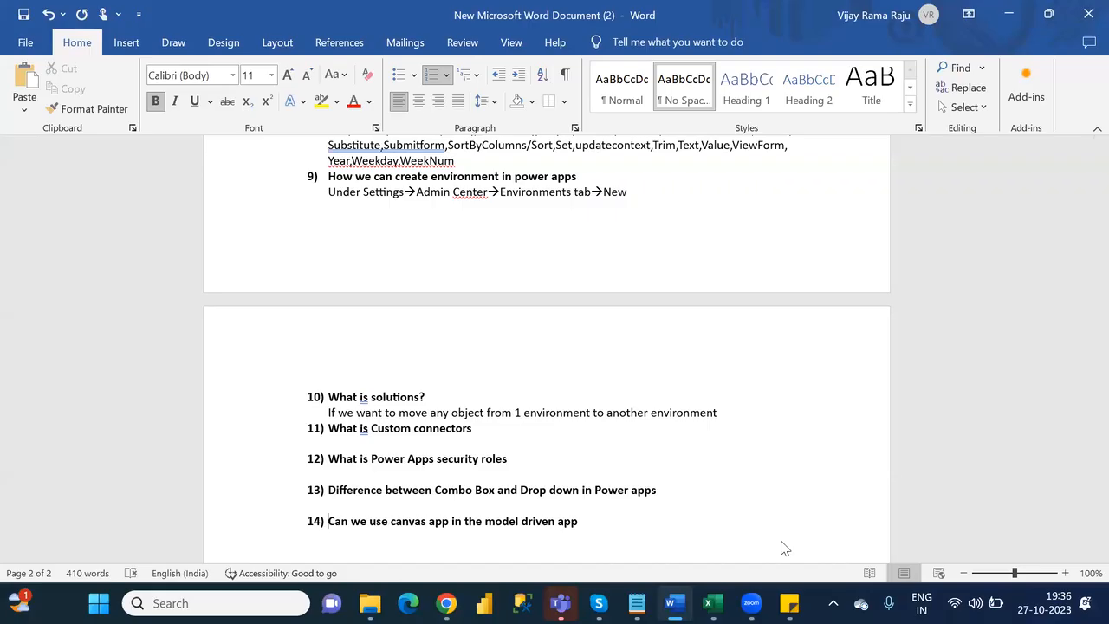
# - Switch to Chrome, close the Power Platform admin center, and show the Power Apps apps list with the settings pane closed
pyautogui.click(446, 603)
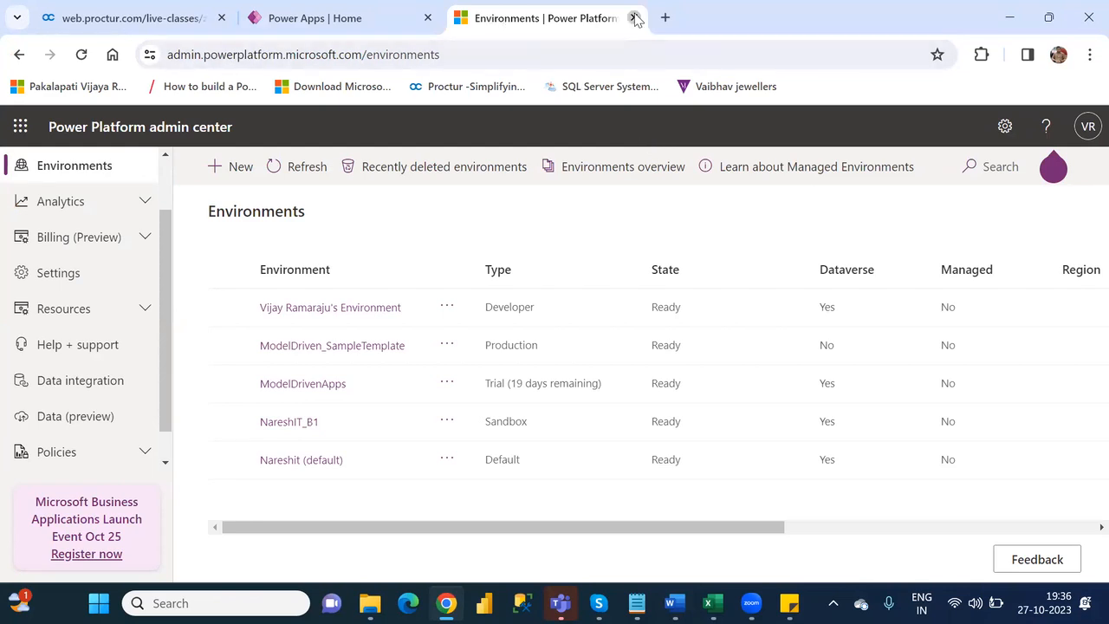
pyautogui.hotkey('ctrl', 'w')
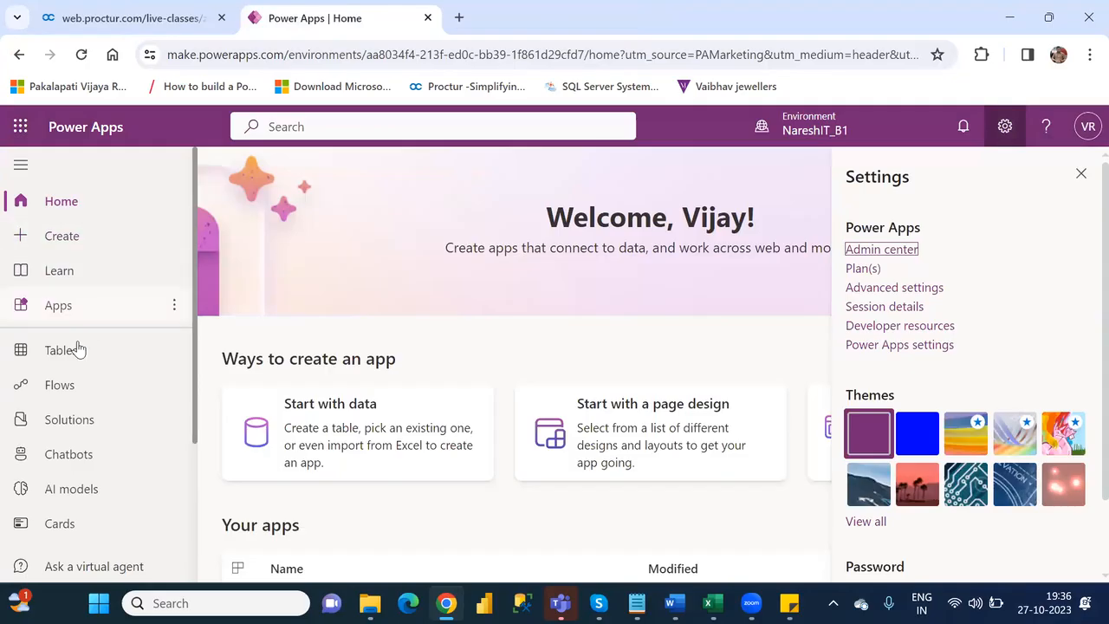
pyautogui.click(56, 308)
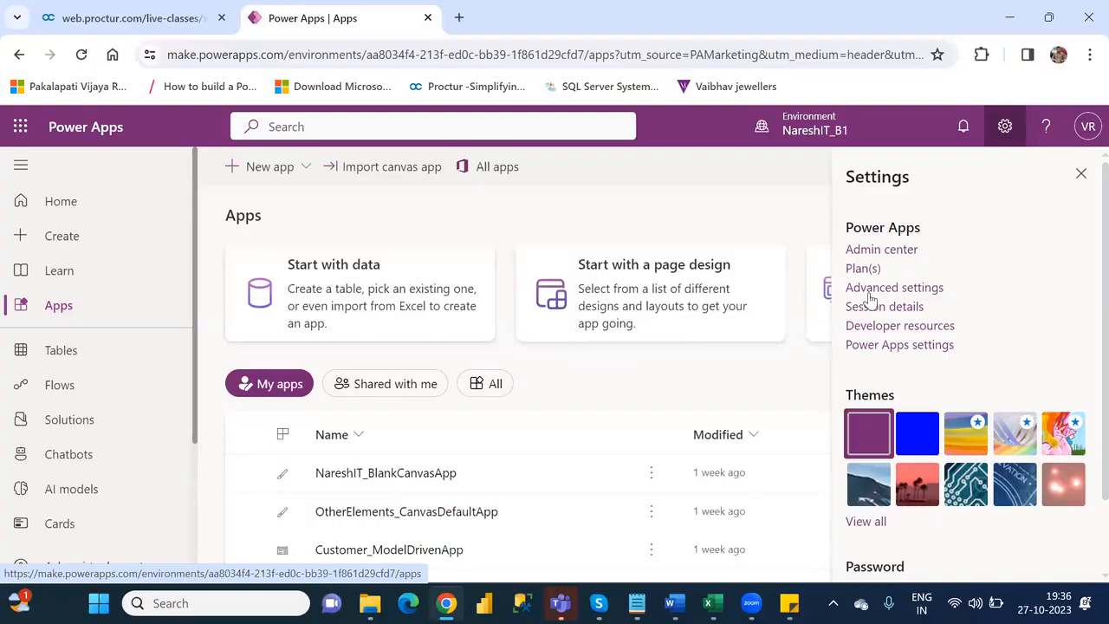
pyautogui.click(1079, 171)
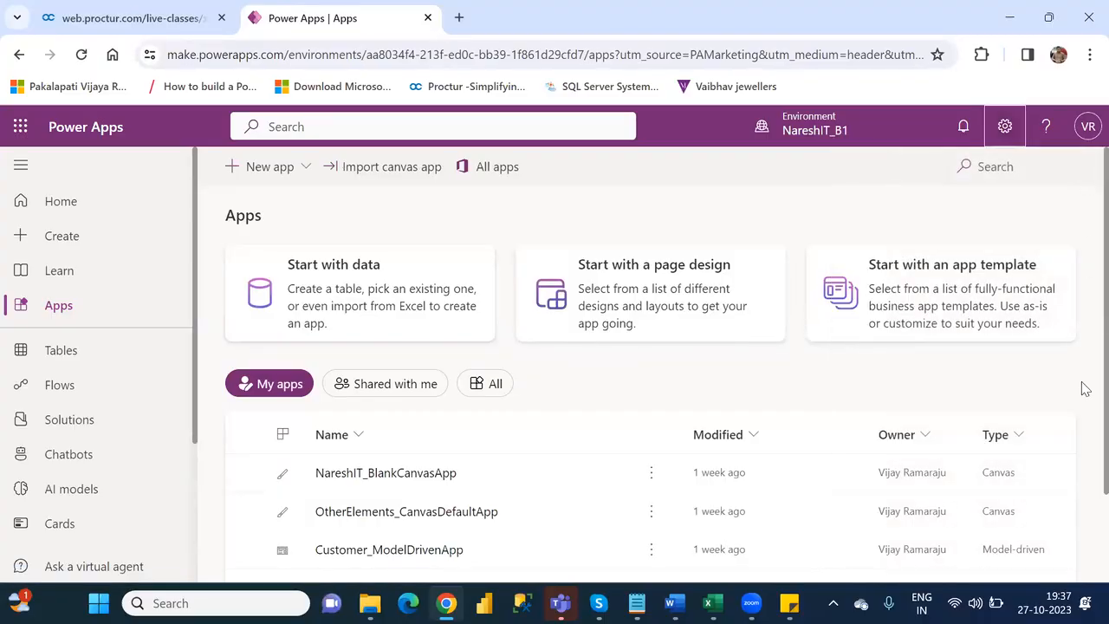
# - Open Customer_ModelDrivenApp for editing and switch it to the classic app designer
pyautogui.scroll(-1, 1081, 433)
pyautogui.scroll(-2, 1081, 477)
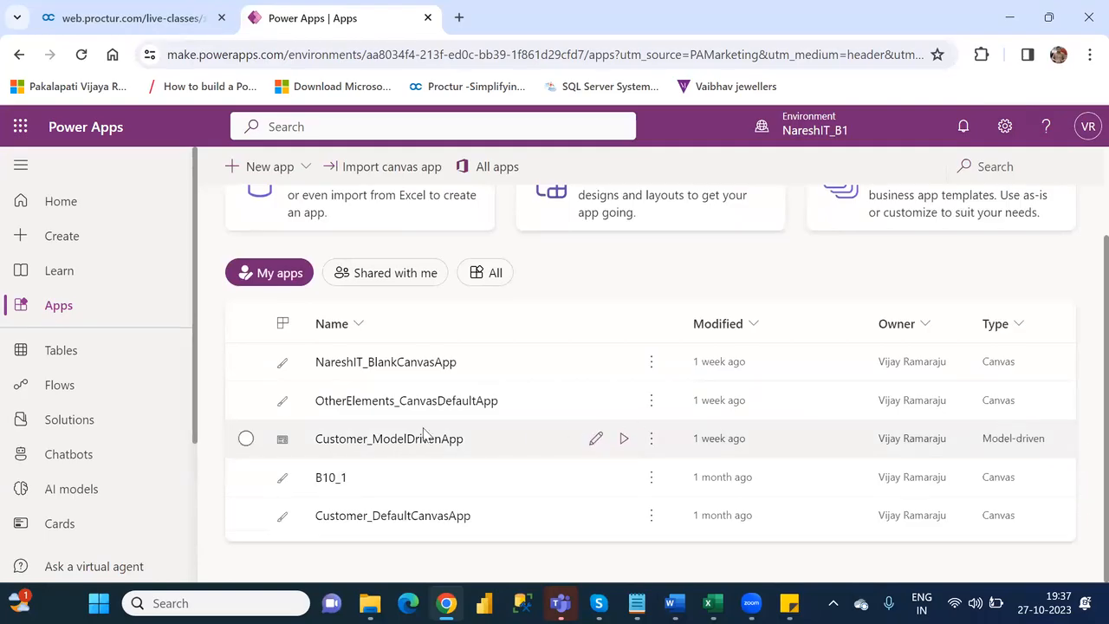
pyautogui.click(387, 439)
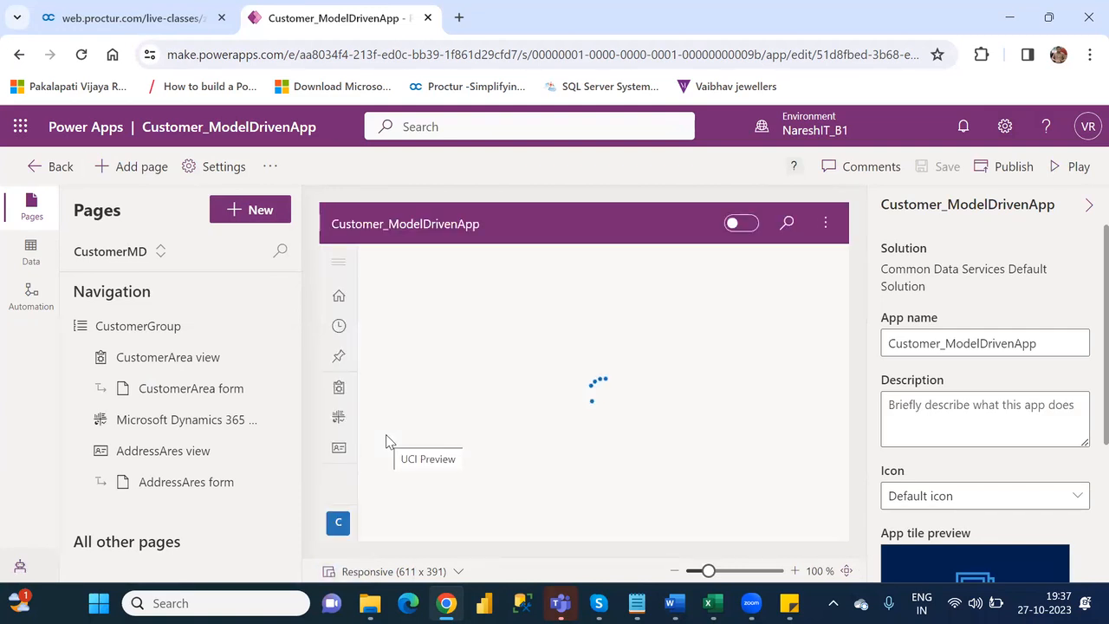
pyautogui.click(270, 167)
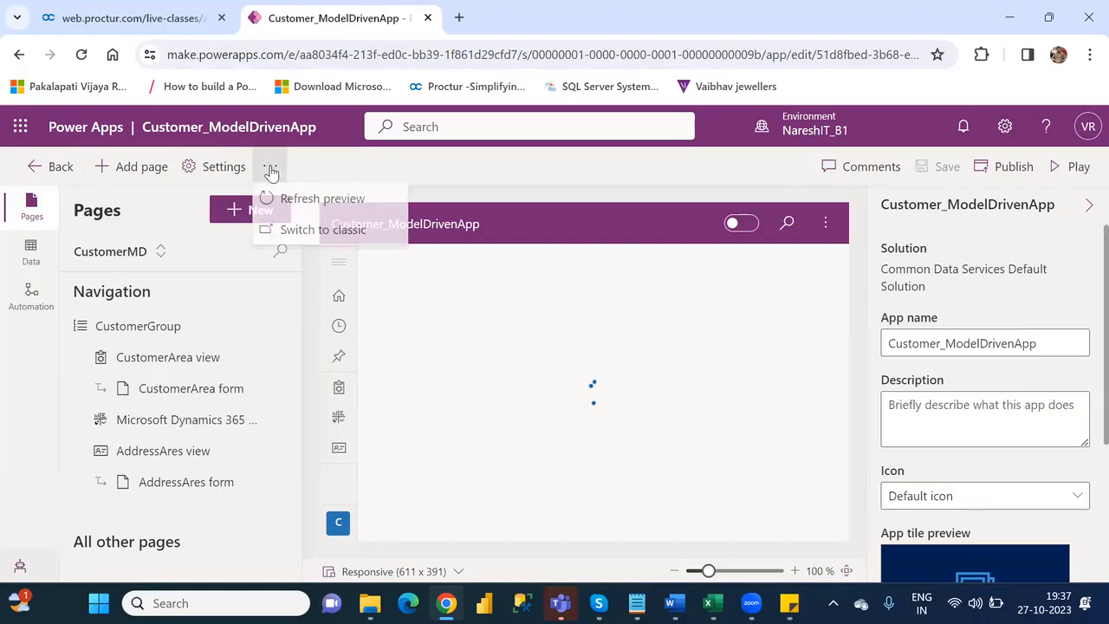
pyautogui.click(326, 234)
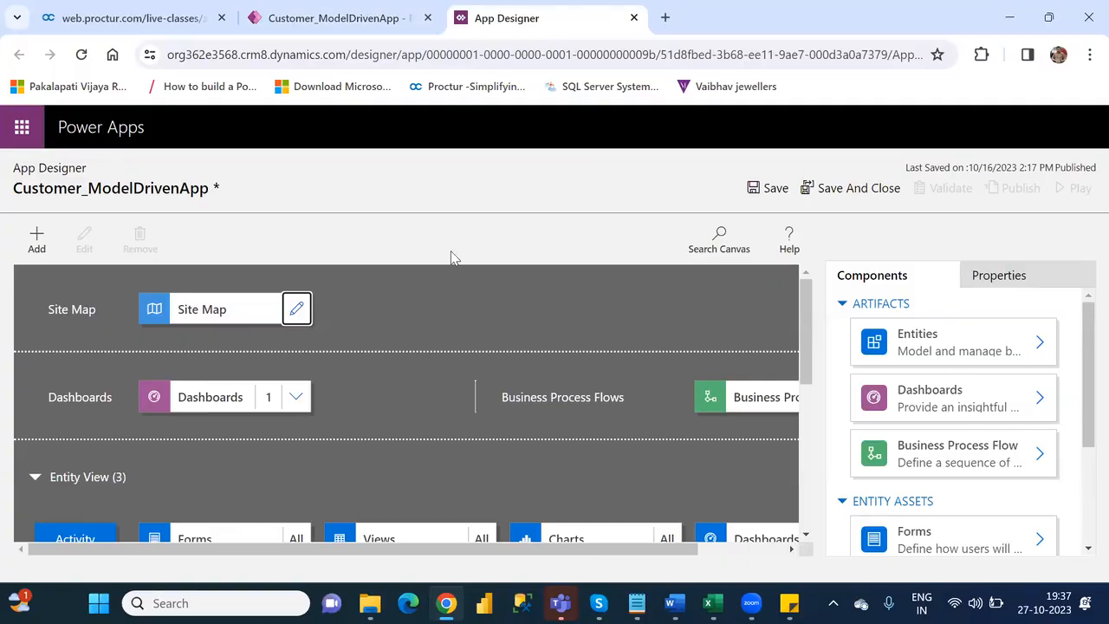
# - Examine the Activity forms and the site map of Customer_ModelDrivenApp in the classic designer, and close that designer
pyautogui.moveTo(805, 353); pyautogui.dragTo(820, 425)
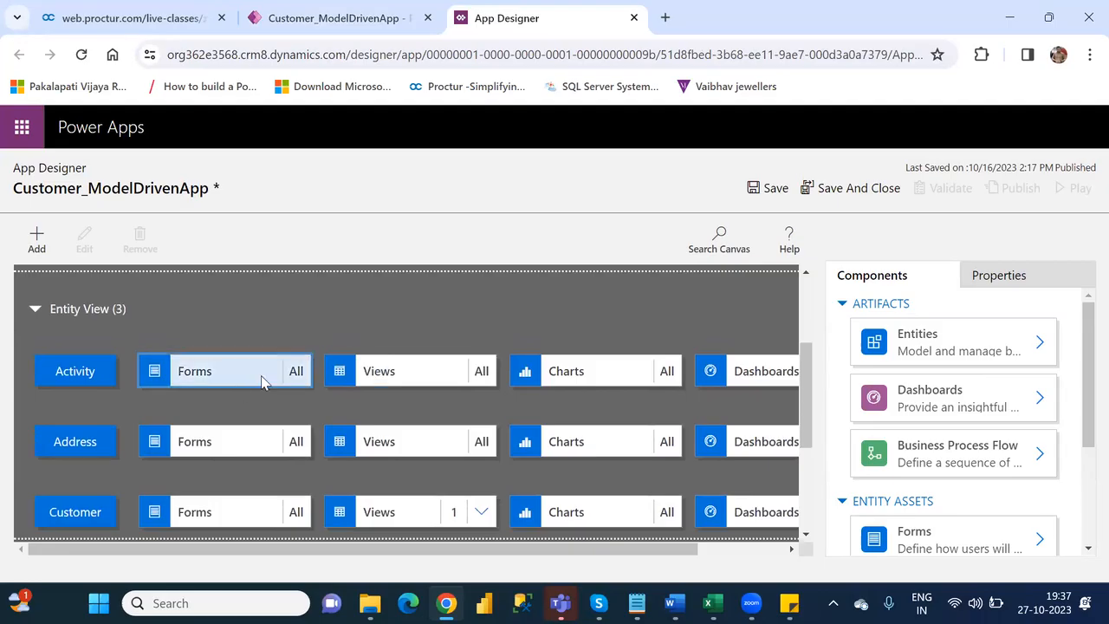
pyautogui.click(217, 381)
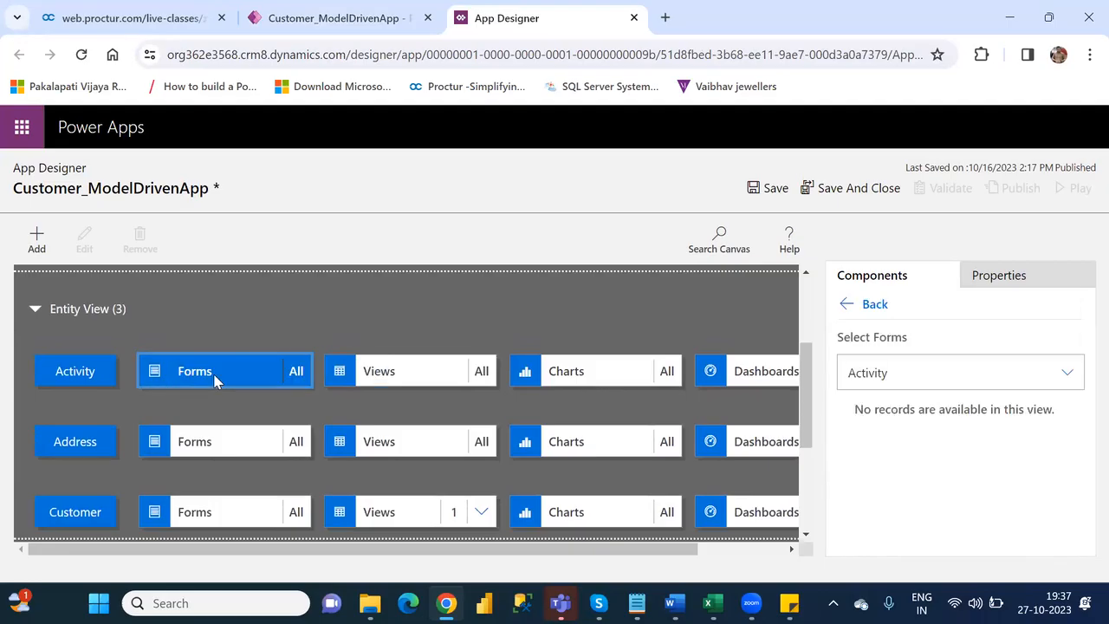
pyautogui.click(215, 378)
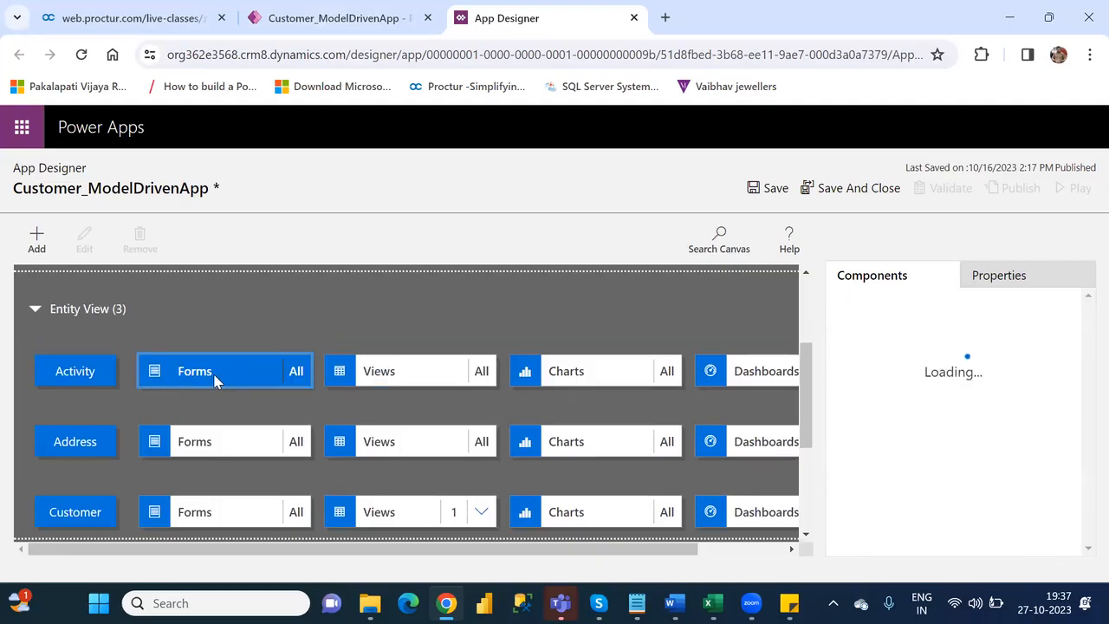
pyautogui.moveTo(805, 382); pyautogui.dragTo(806, 317)
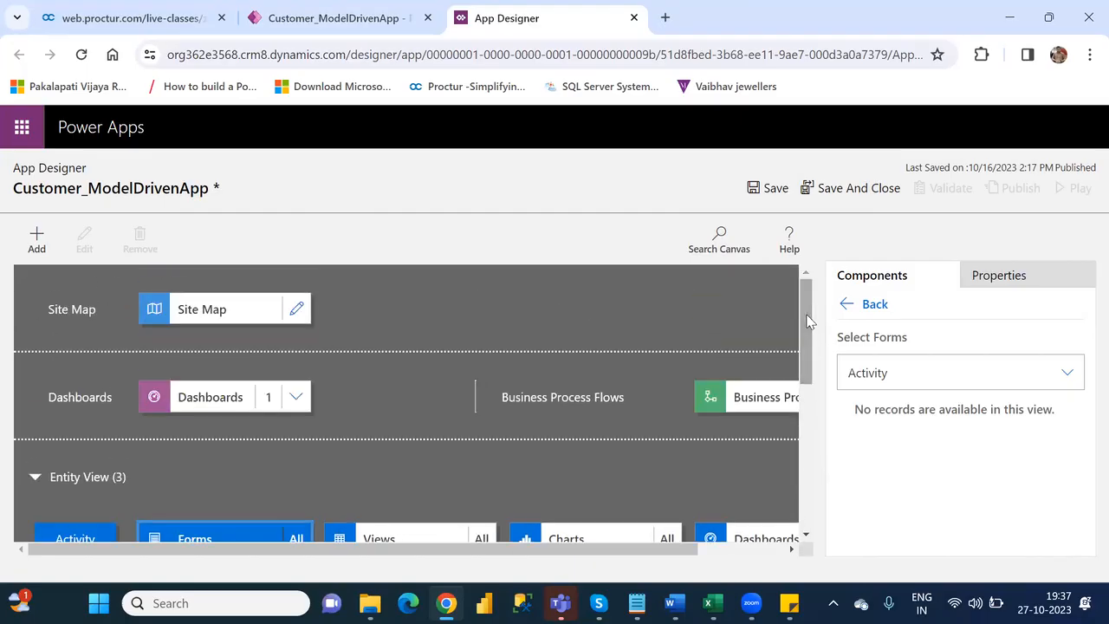
pyautogui.click(294, 312)
pyautogui.click(624, 390)
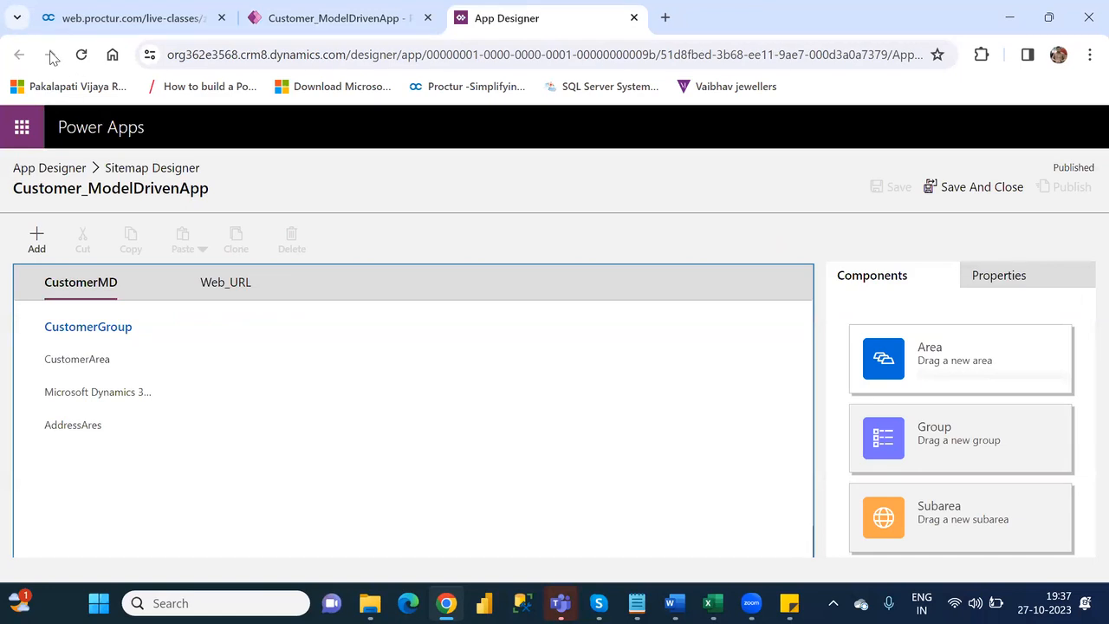
pyautogui.click(634, 17)
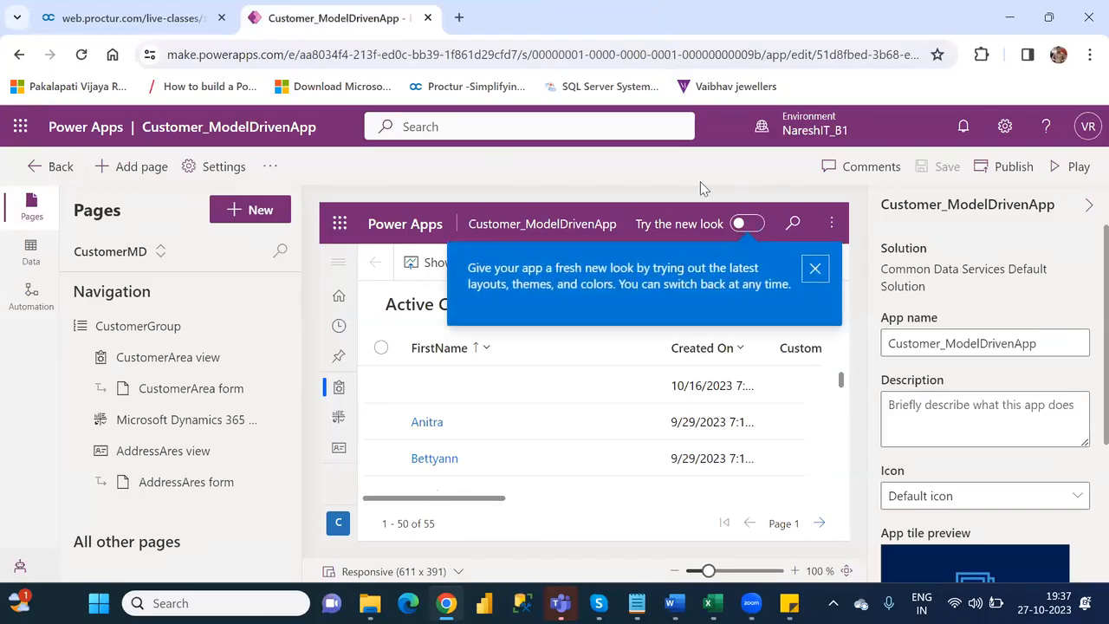
# - Dismiss the new look tip in the app preview and examine the additional commands of the active customers view
pyautogui.click(815, 268)
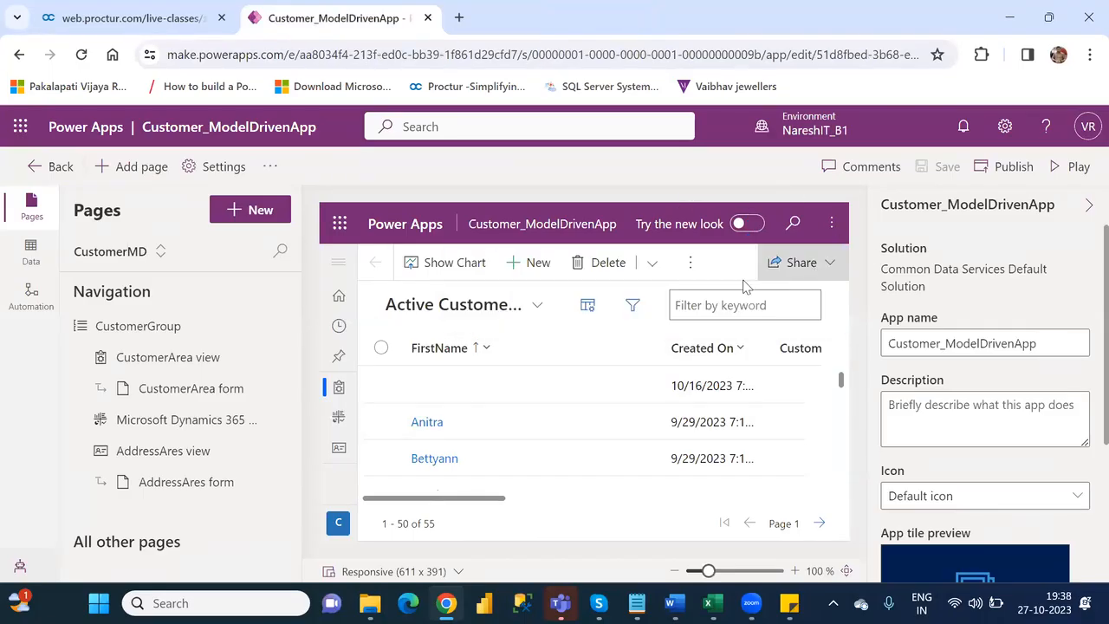
pyautogui.click(686, 267)
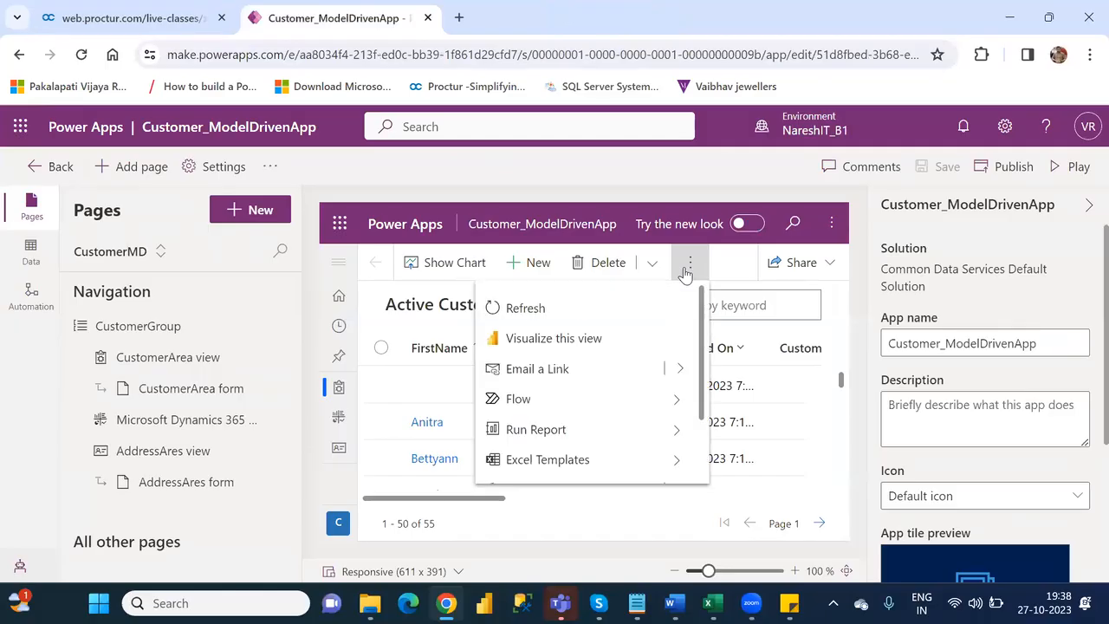
pyautogui.click(797, 186)
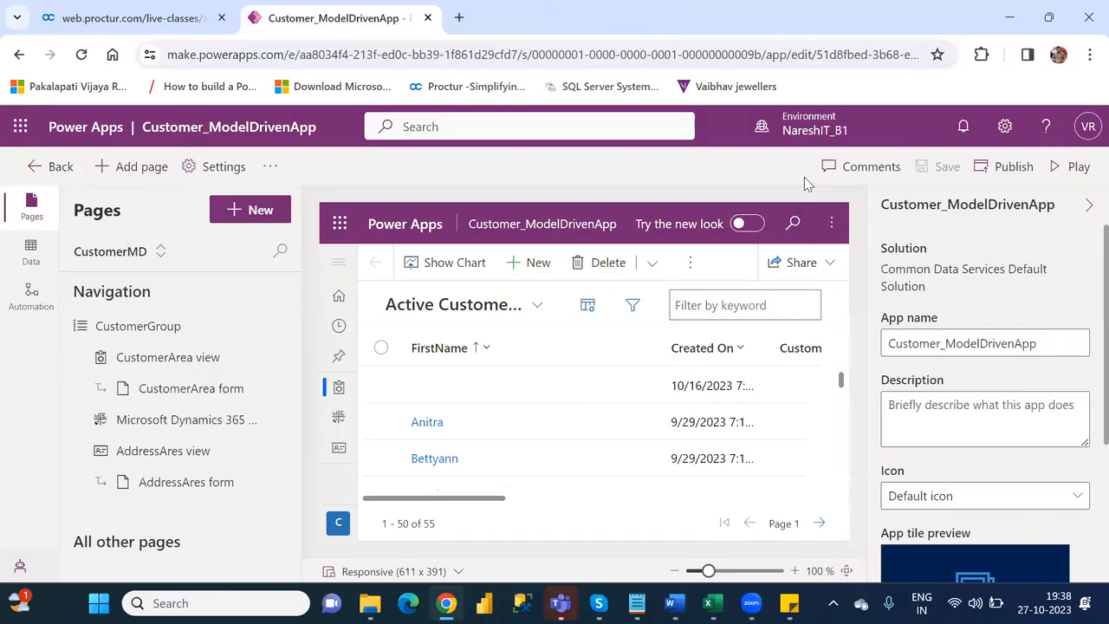
# - Publish and play Customer_ModelDrivenApp, and show the additional commands of its active customers view
pyautogui.click(1011, 166)
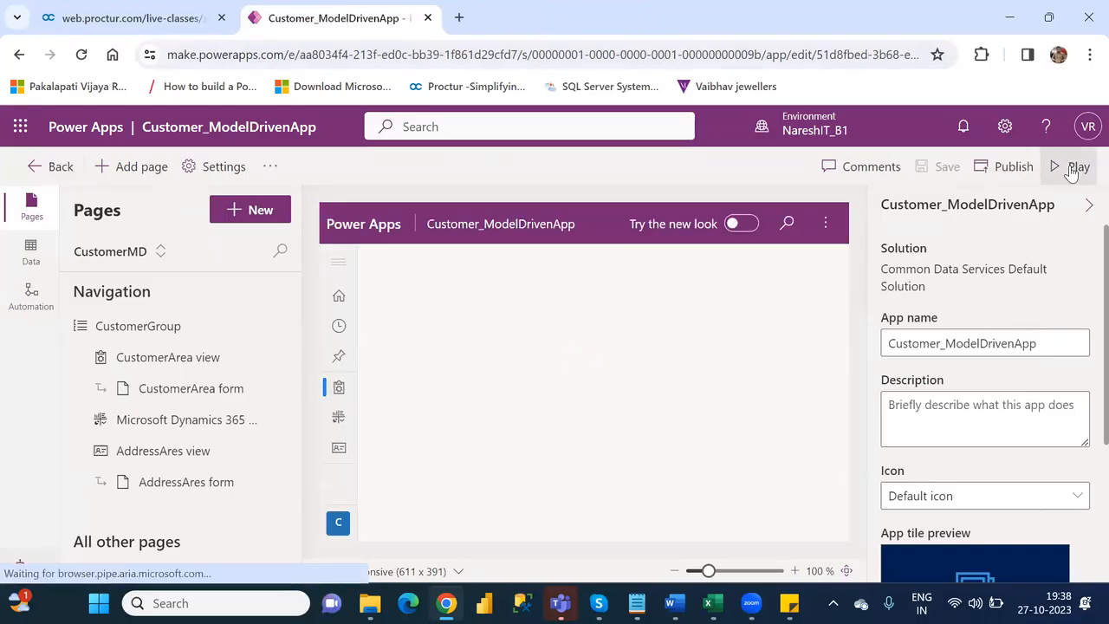
pyautogui.click(1072, 170)
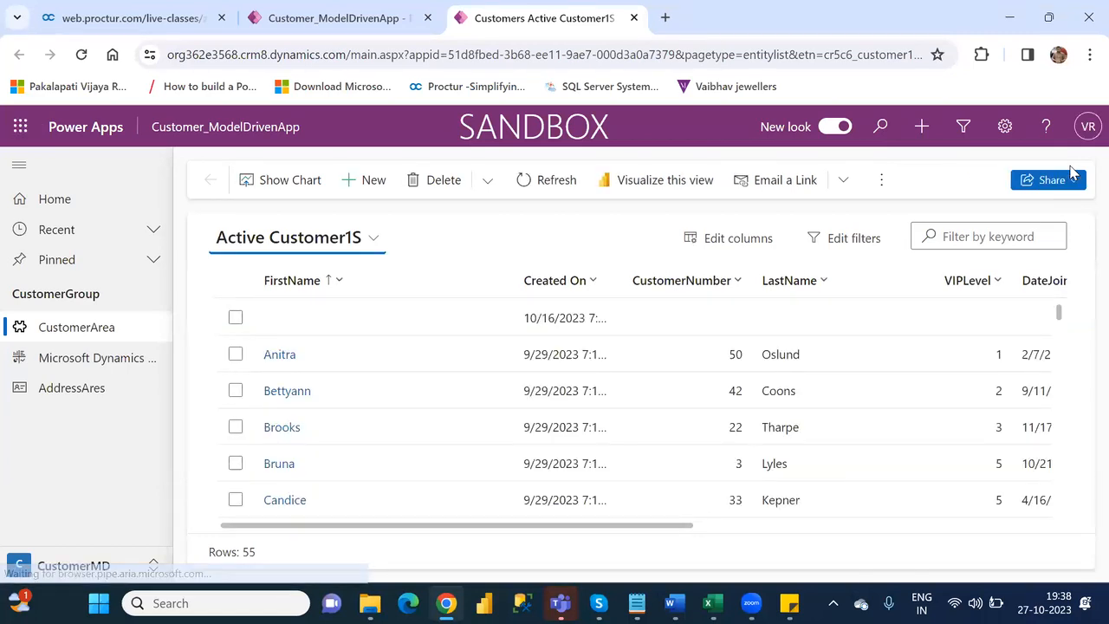
pyautogui.click(884, 181)
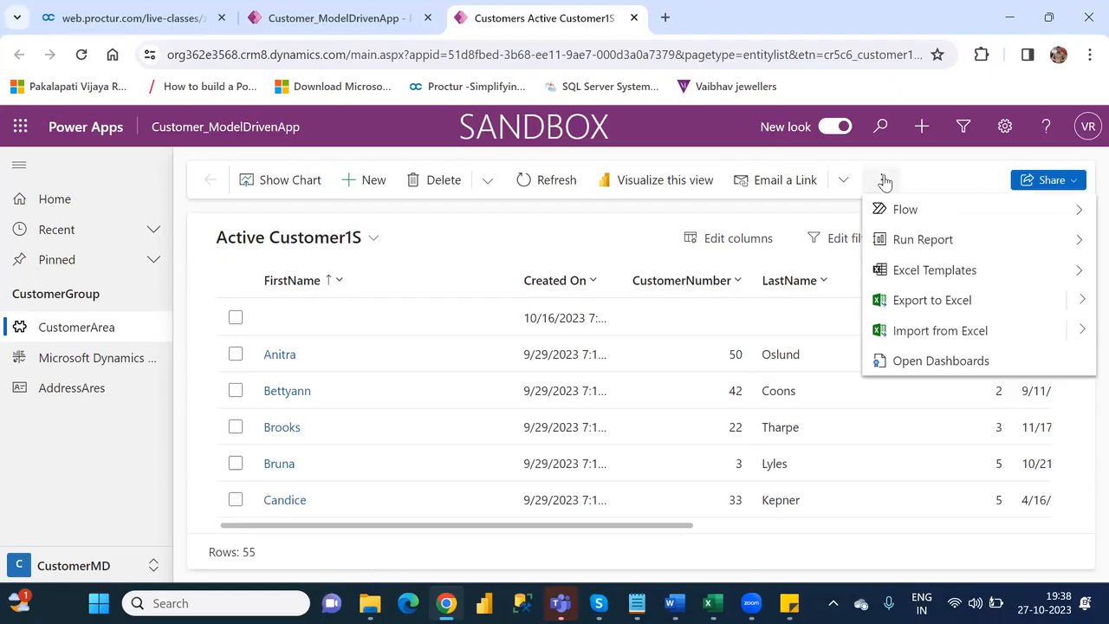
# - Show the Flow options among the active customers view's additional commands, and close the running app
pyautogui.click(697, 211)
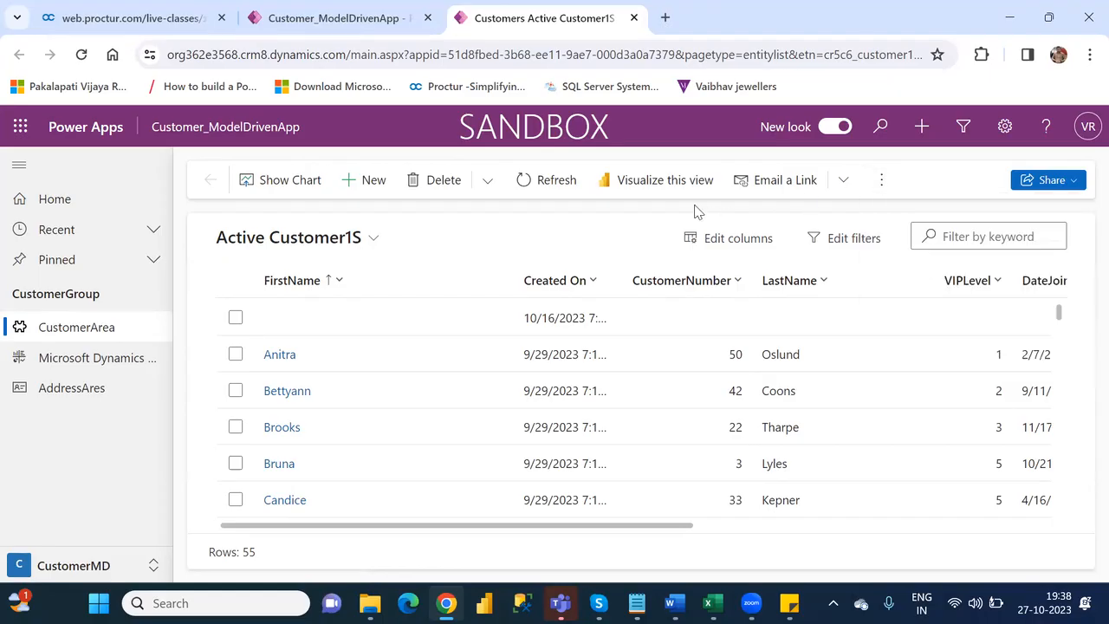
pyautogui.click(883, 184)
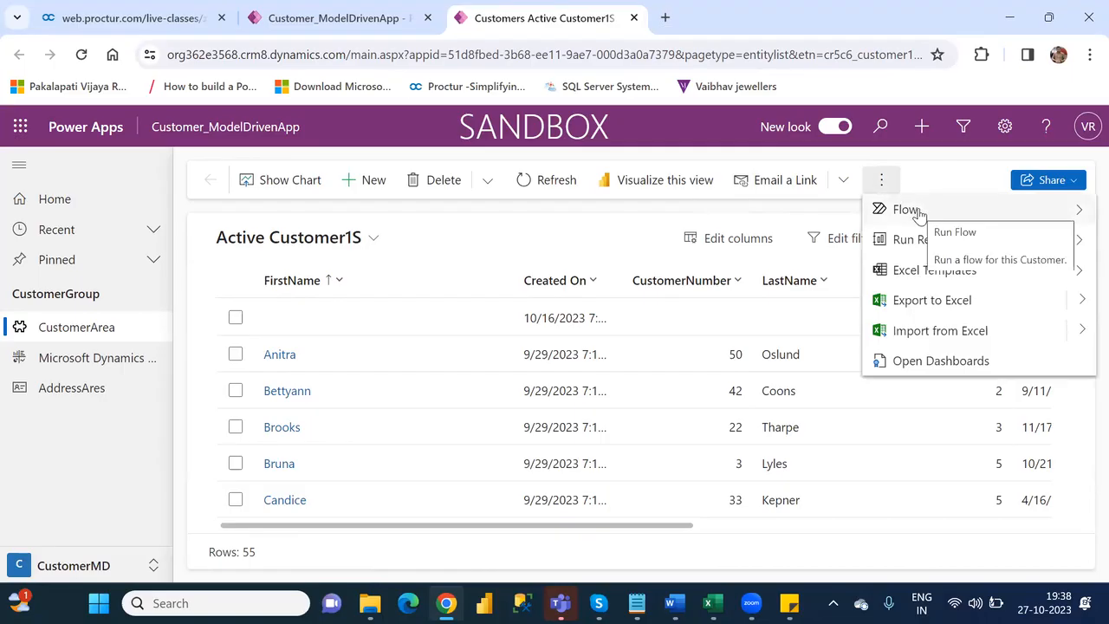
pyautogui.click(918, 210)
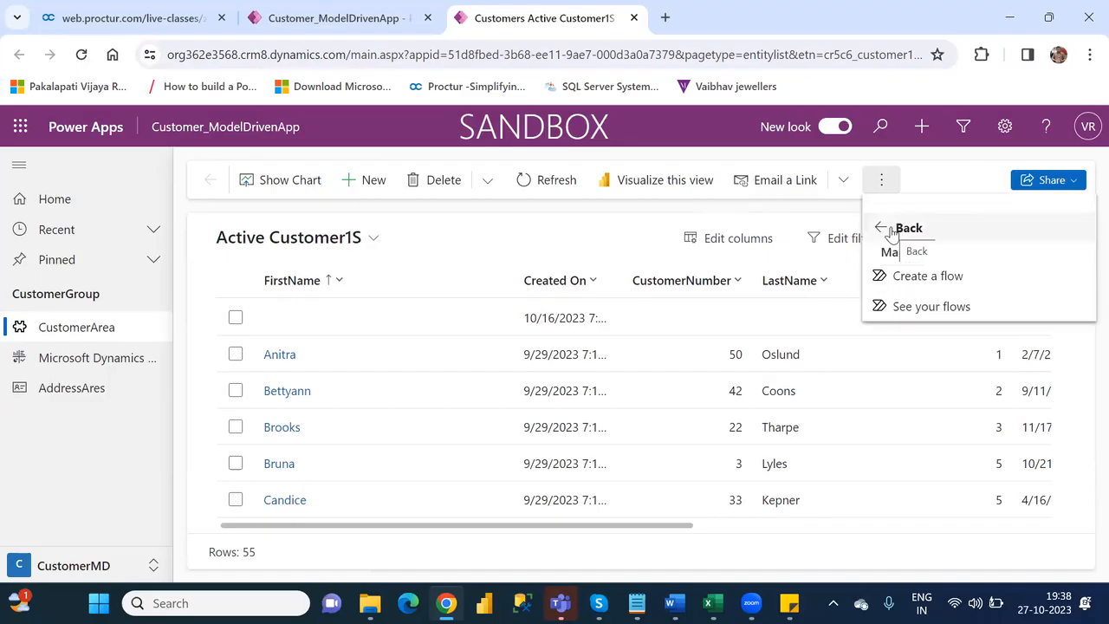
pyautogui.click(892, 232)
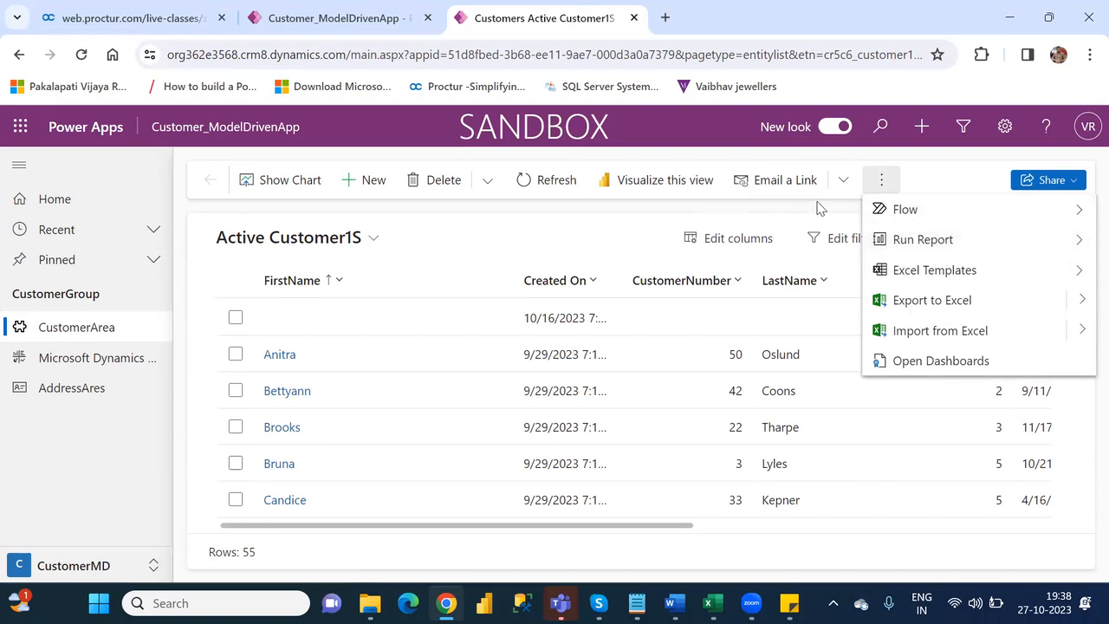
pyautogui.click(788, 208)
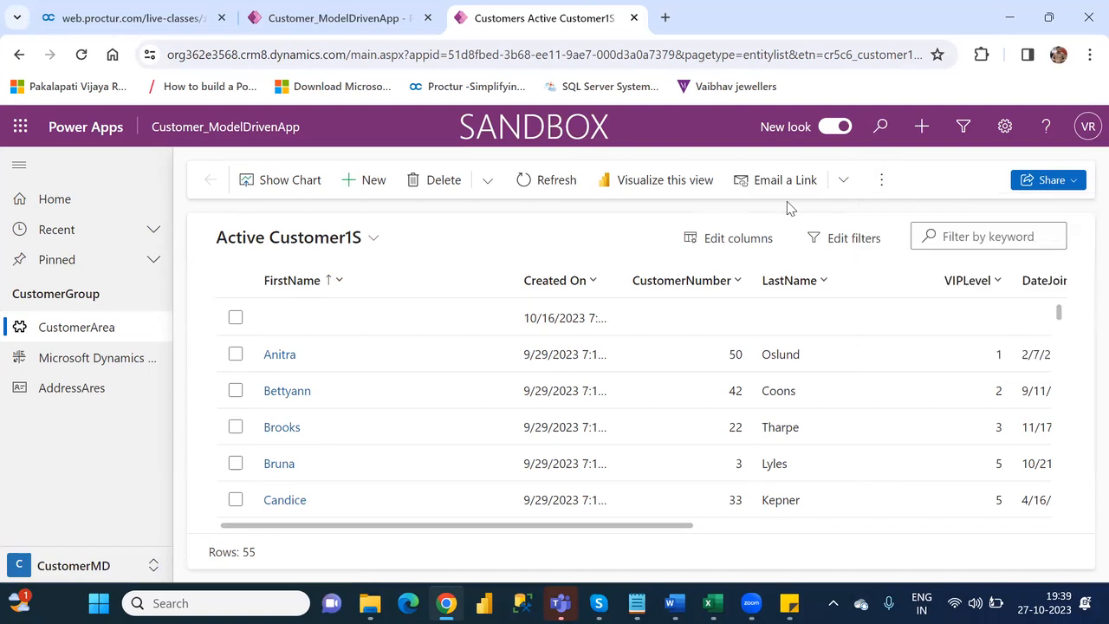
pyautogui.click(634, 17)
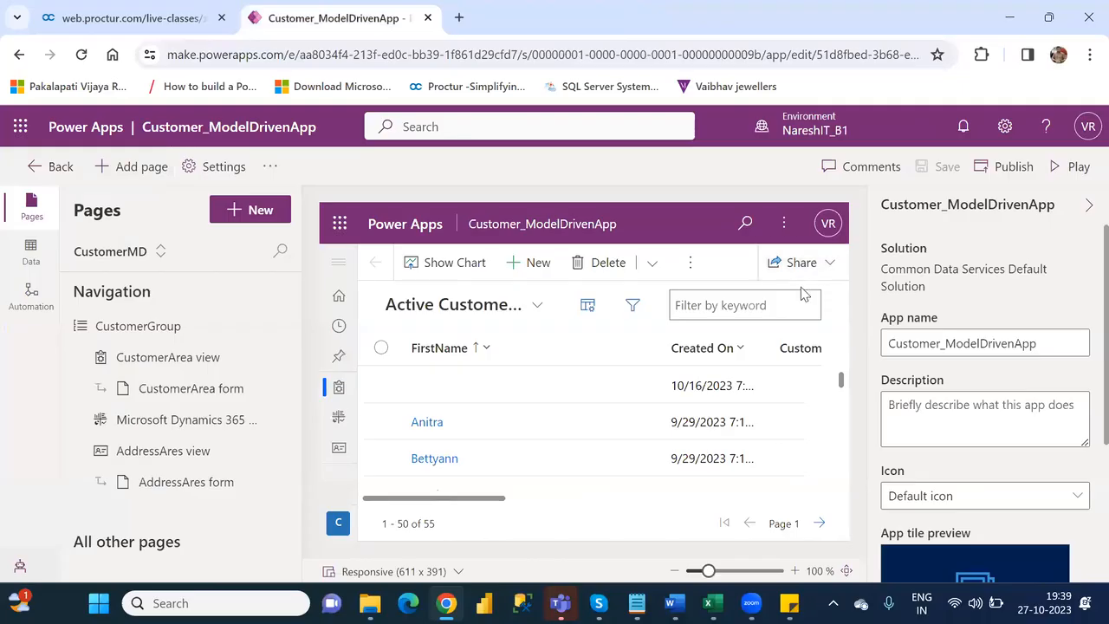
# - Examine the additional view commands and the header options in the designer's app preview
pyautogui.click(704, 267)
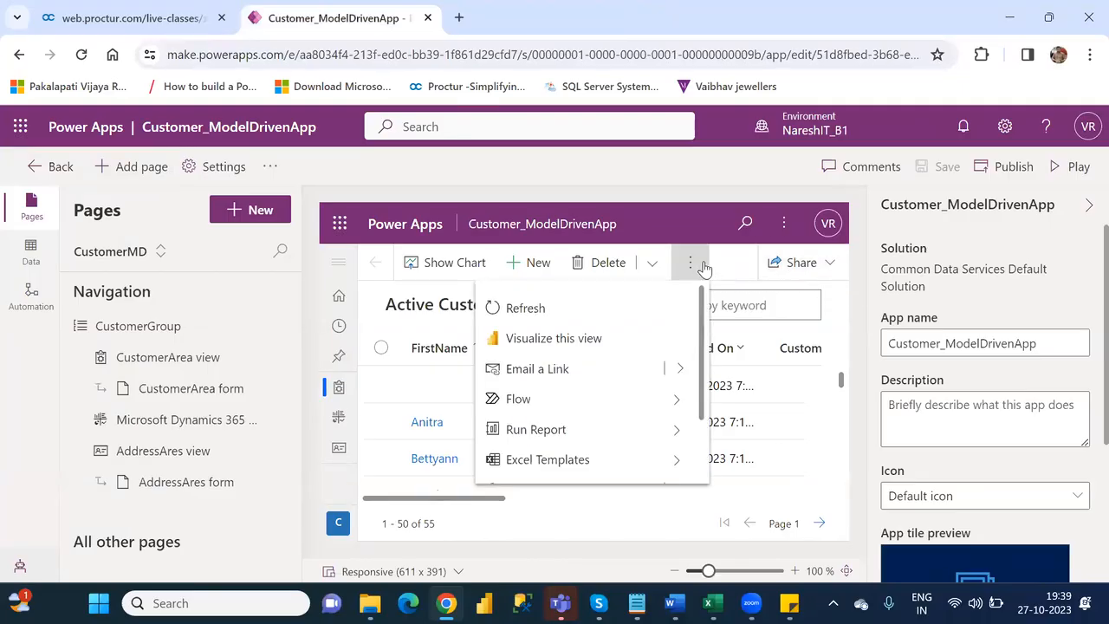
pyautogui.click(786, 224)
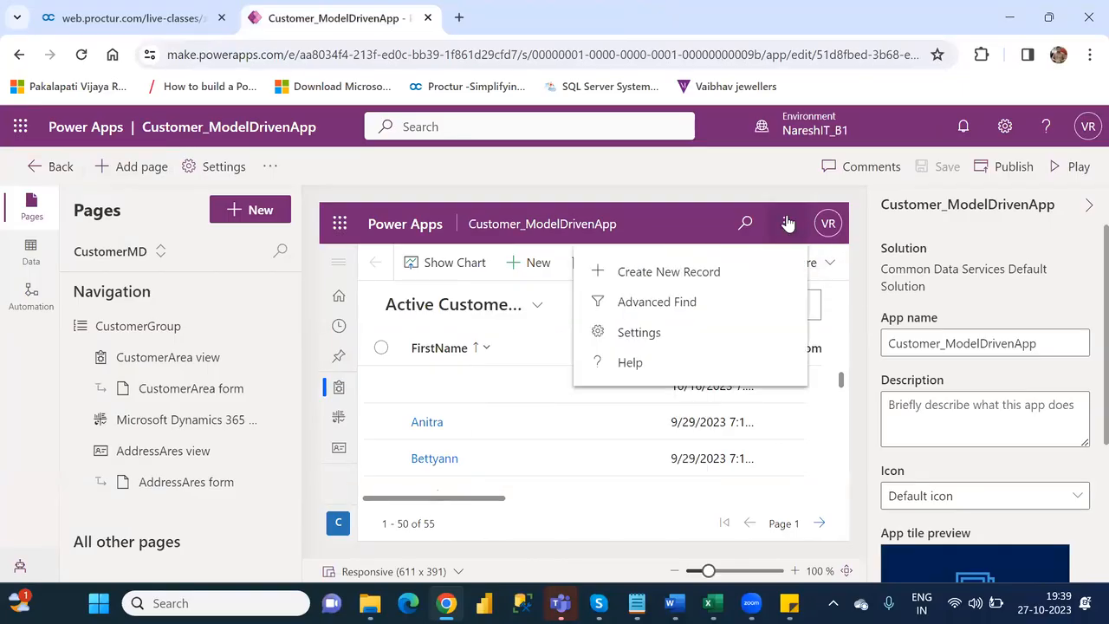
pyautogui.click(693, 192)
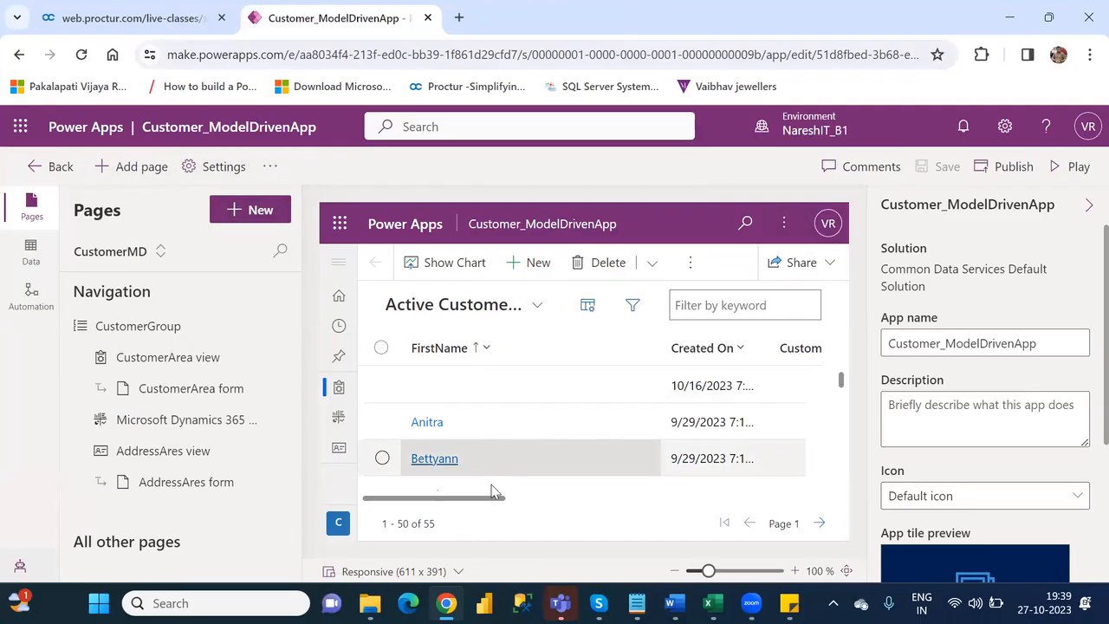
# - Open the first named customer's record in the app preview, examine its additional commands, and return to the CustomerArea view
pyautogui.click(425, 427)
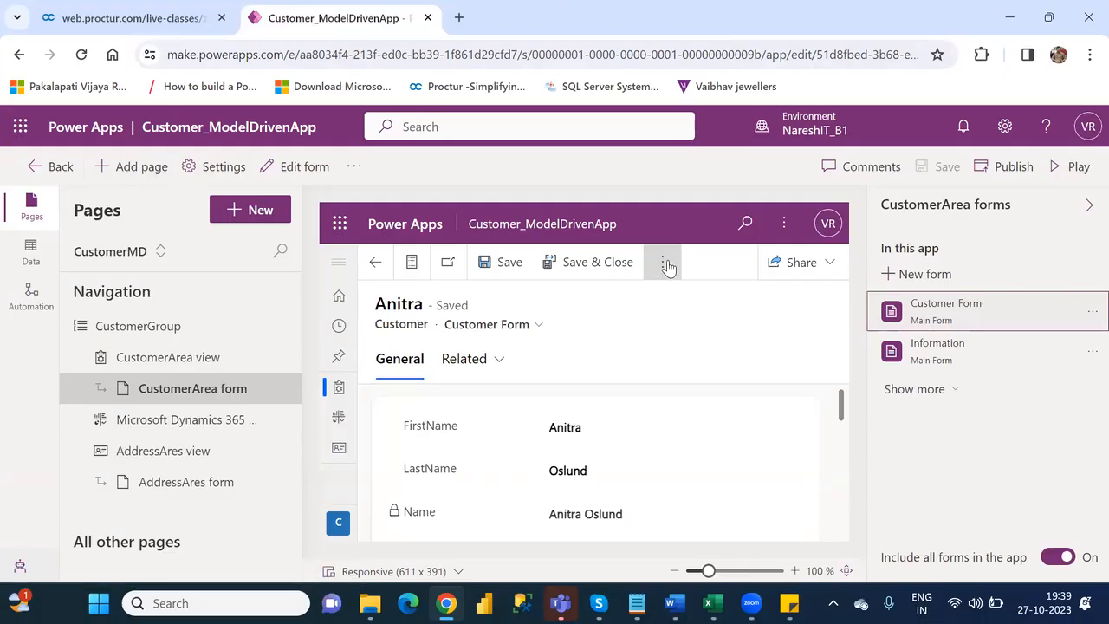
pyautogui.click(665, 263)
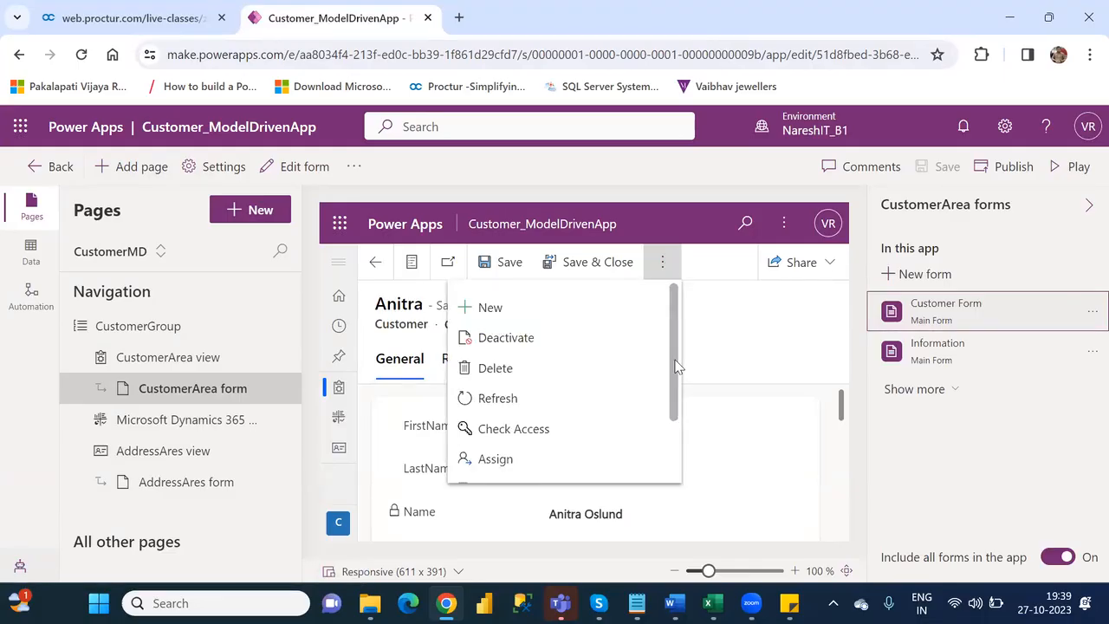
pyautogui.moveTo(676, 365)
pyautogui.mouseDown()
pyautogui.moveTo(691, 441)
pyautogui.moveTo(697, 365)
pyautogui.mouseUp()
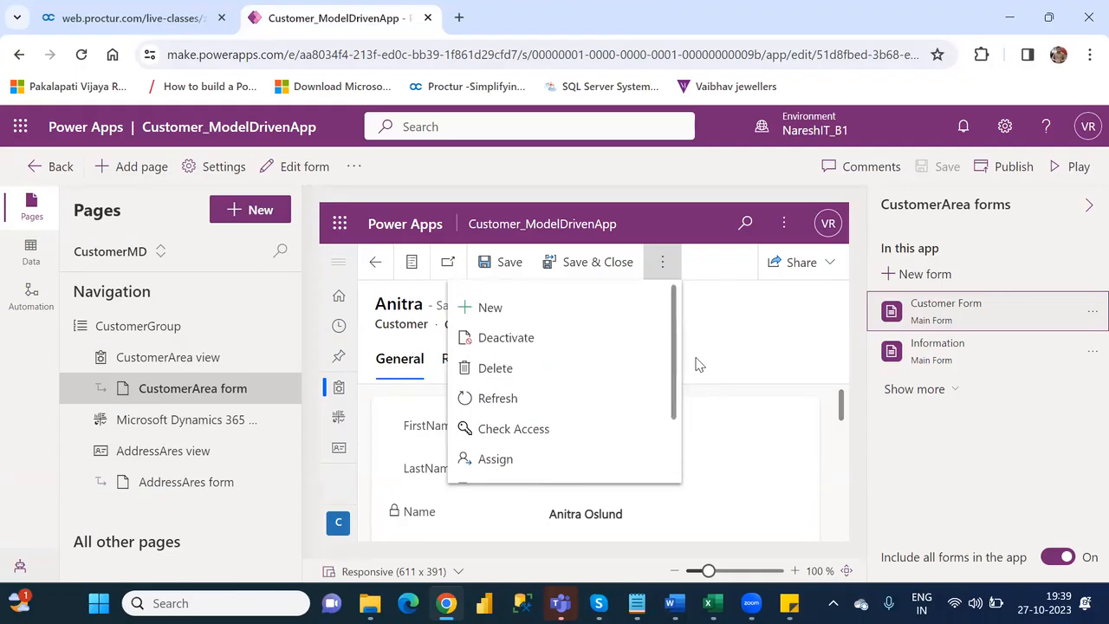
pyautogui.click(750, 362)
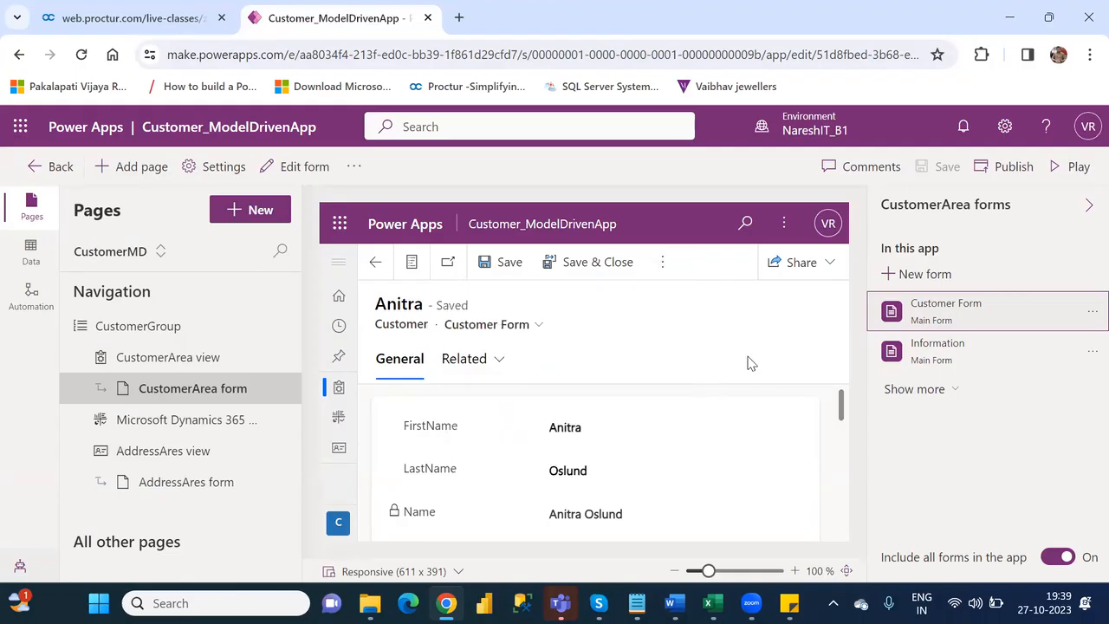
pyautogui.click(149, 365)
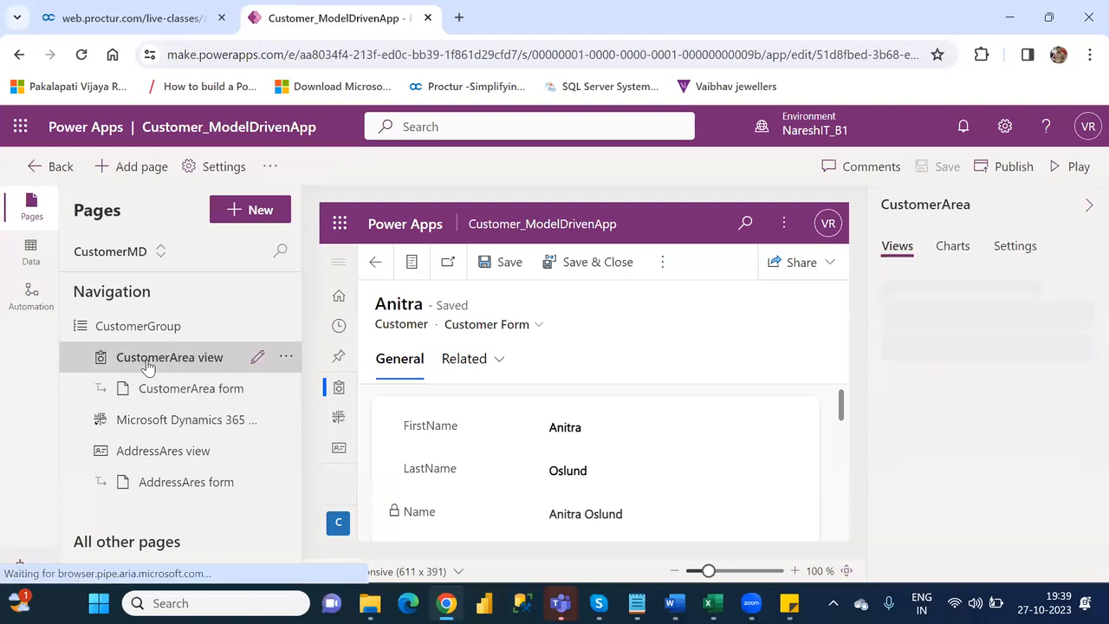
# - Play Customer_ModelDrivenApp, open the first named customer's record, and examine its Flow and Run Report options
pyautogui.click(1072, 173)
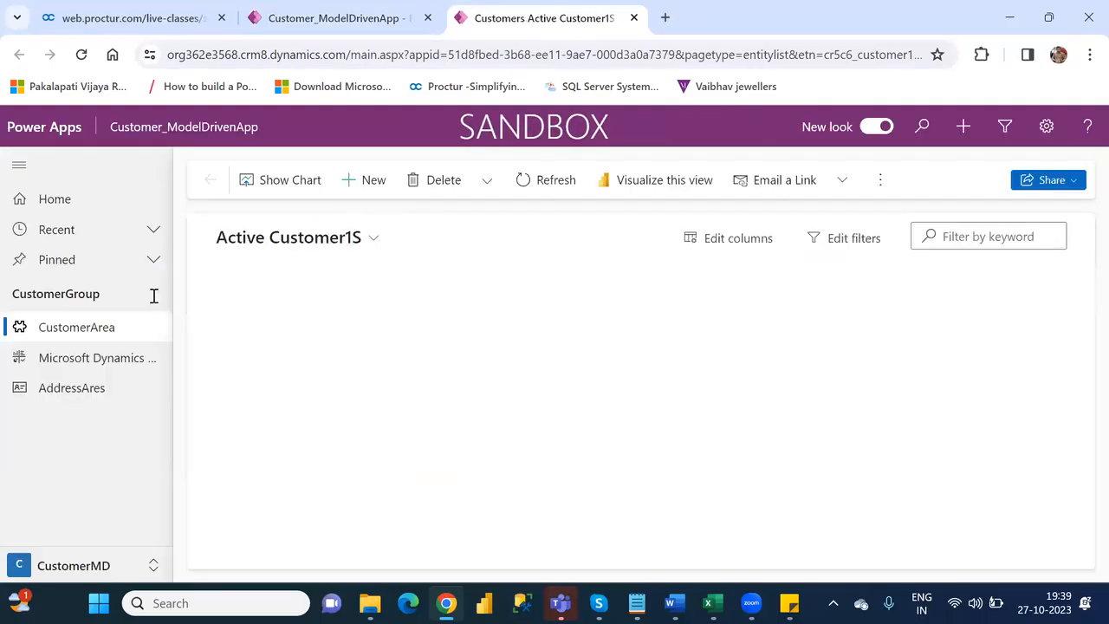
pyautogui.click(287, 358)
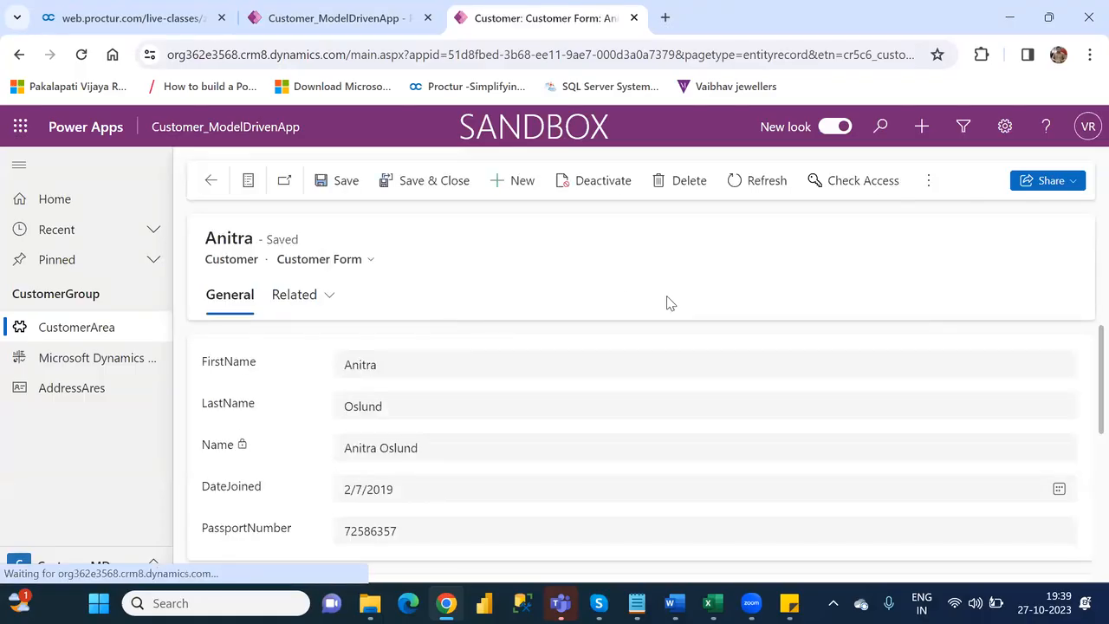
pyautogui.click(927, 182)
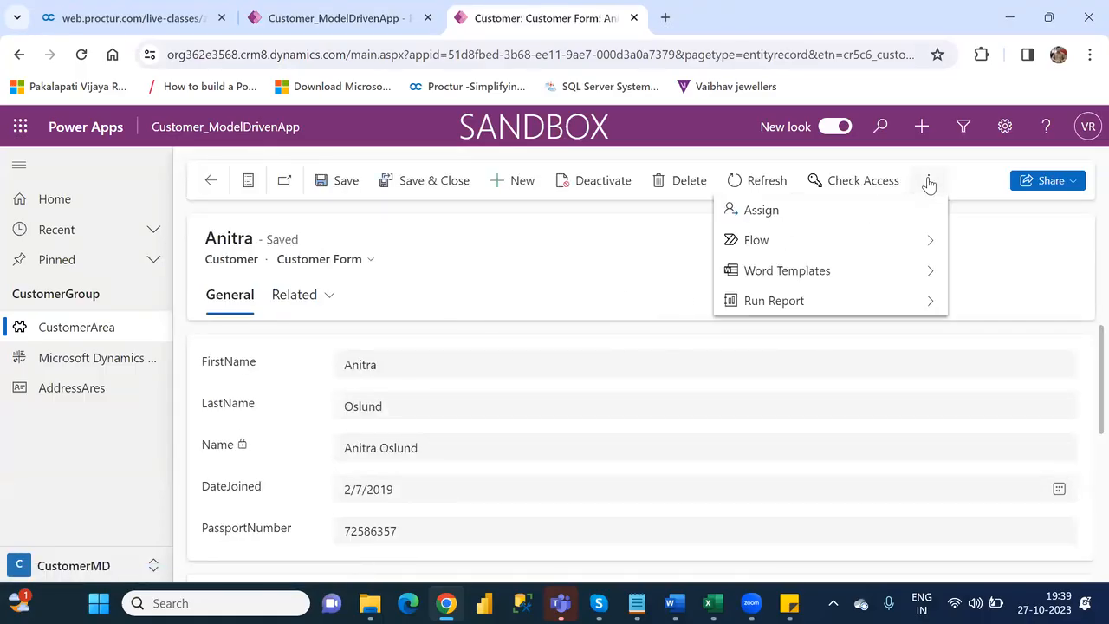
pyautogui.click(929, 245)
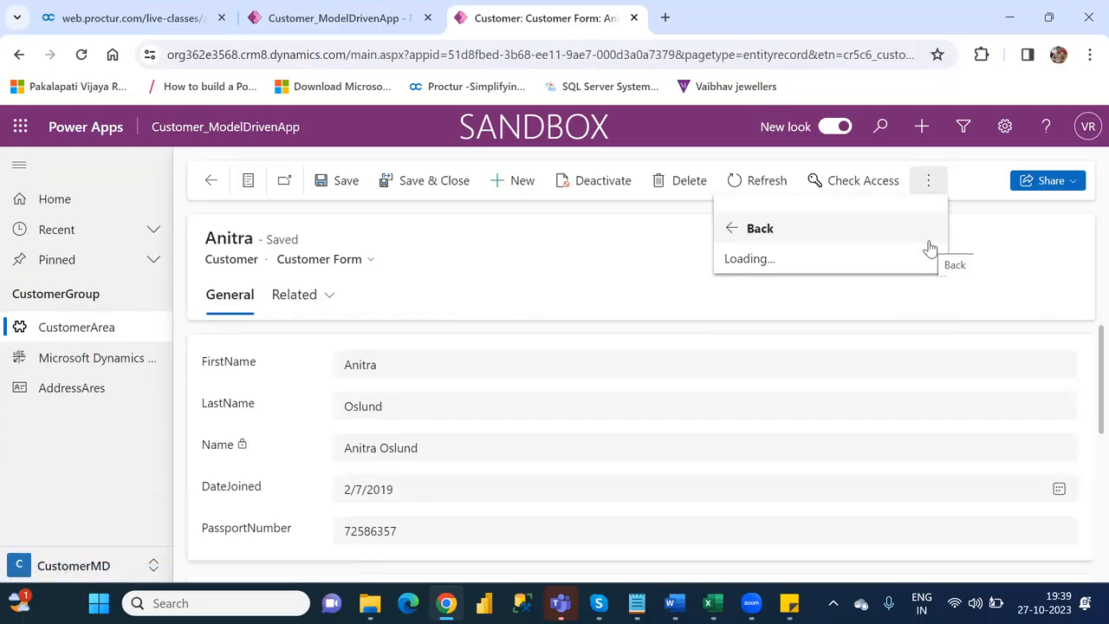
pyautogui.click(975, 232)
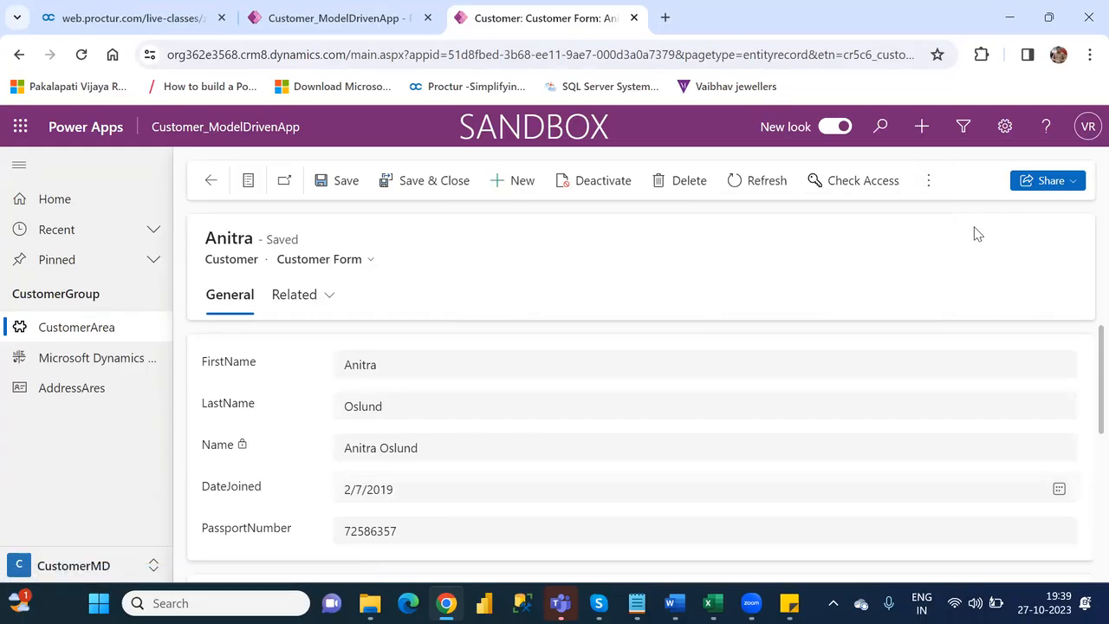
pyautogui.click(925, 181)
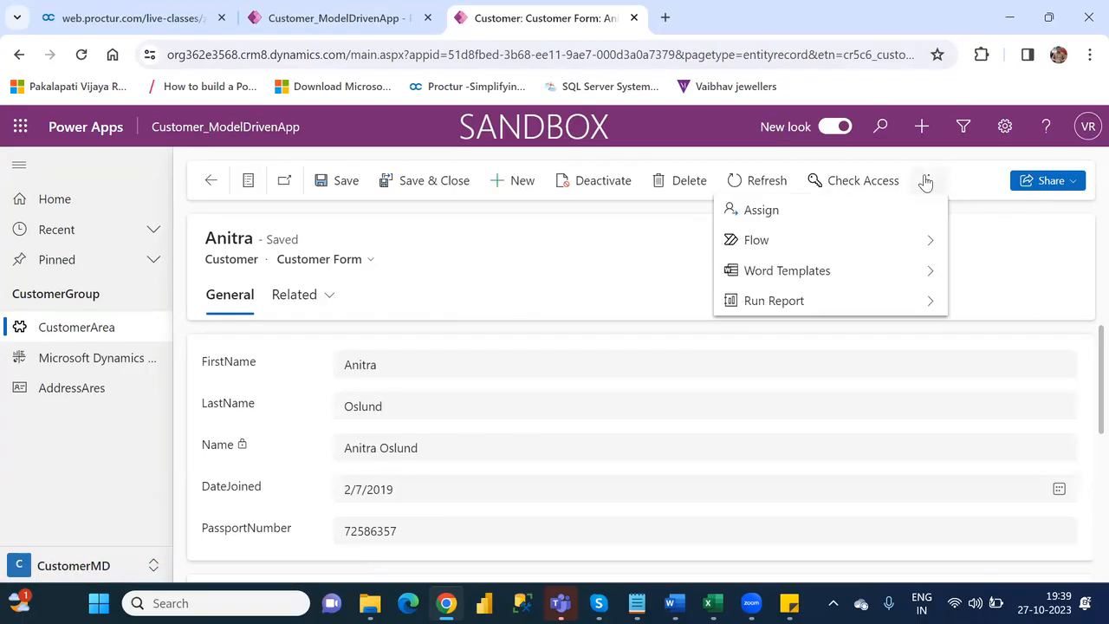
pyautogui.click(932, 304)
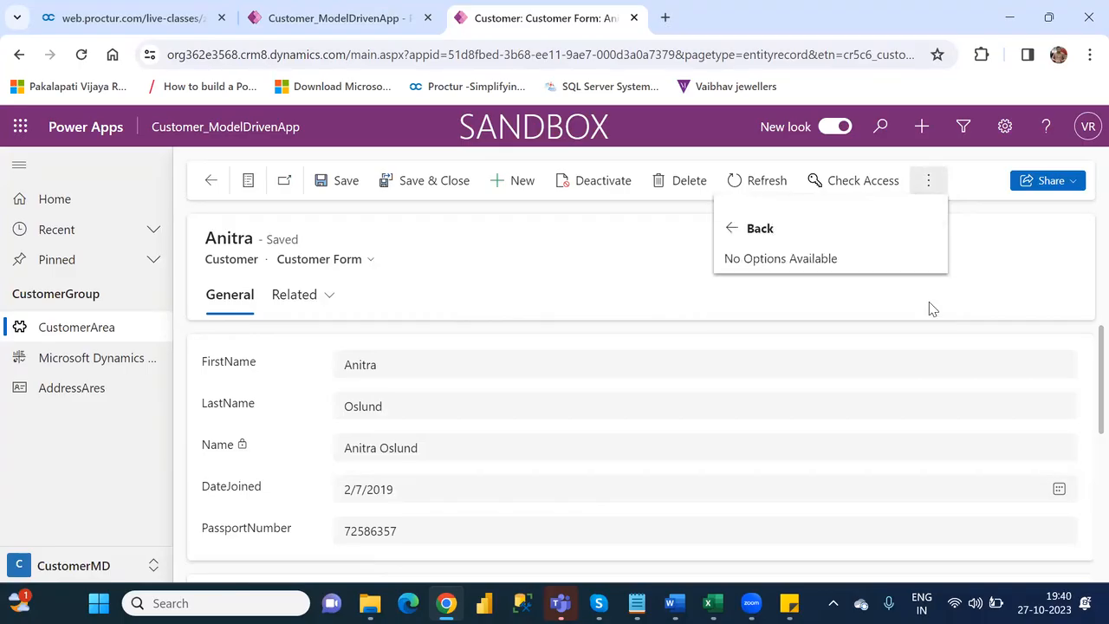
# - Browse the AddressAres, dashboard and CustomerArea pages, view the second named customer's record, and close the running app
pyautogui.click(78, 391)
pyautogui.click(80, 390)
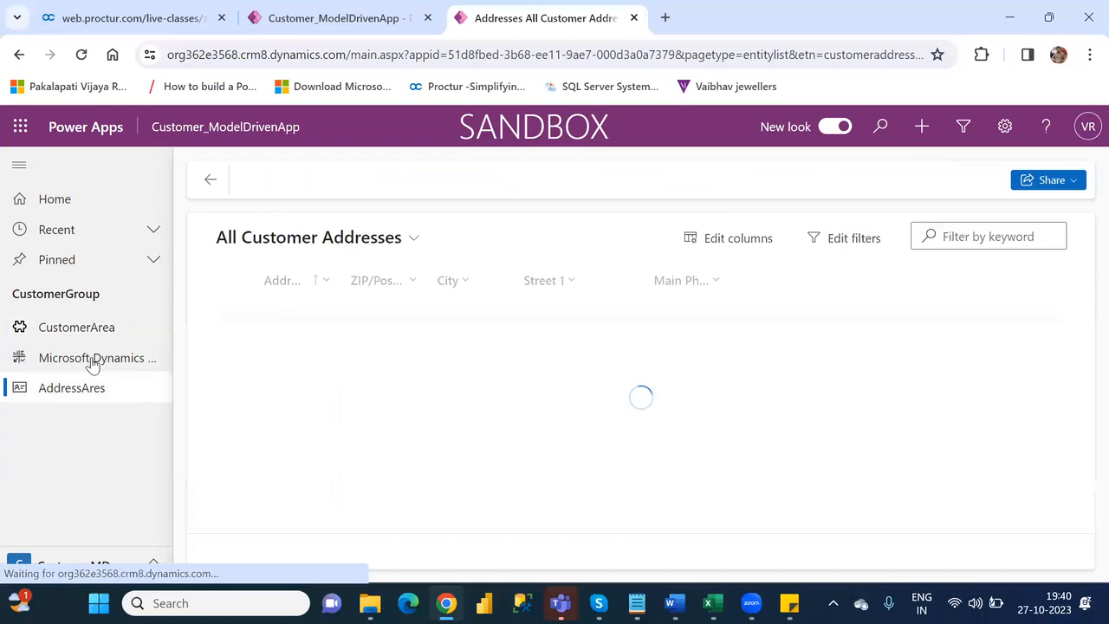
pyautogui.click(92, 360)
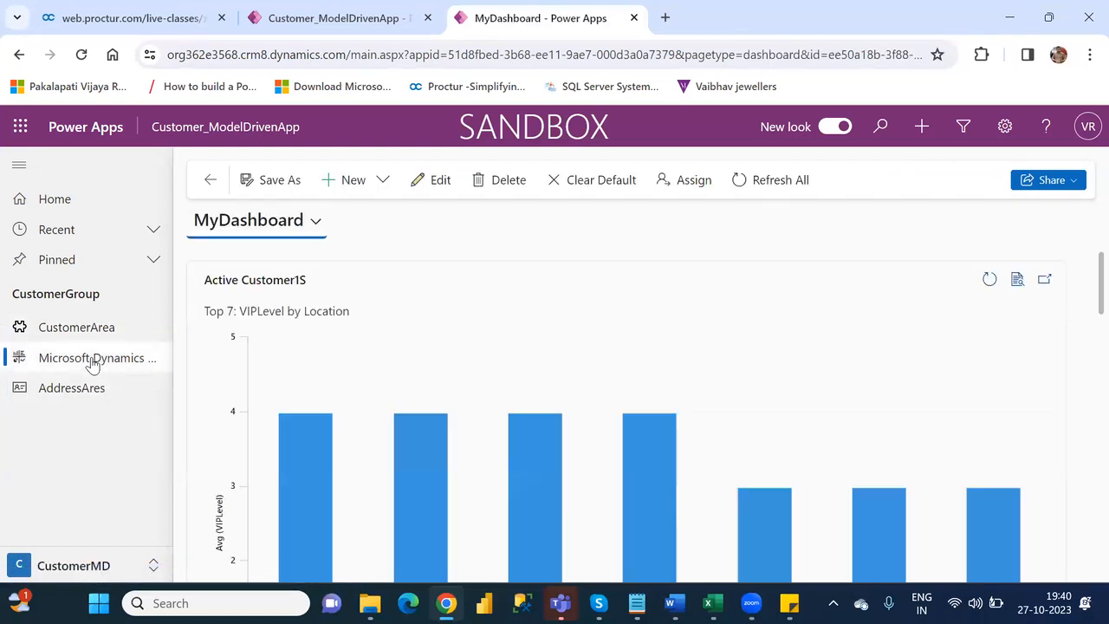
pyautogui.click(81, 333)
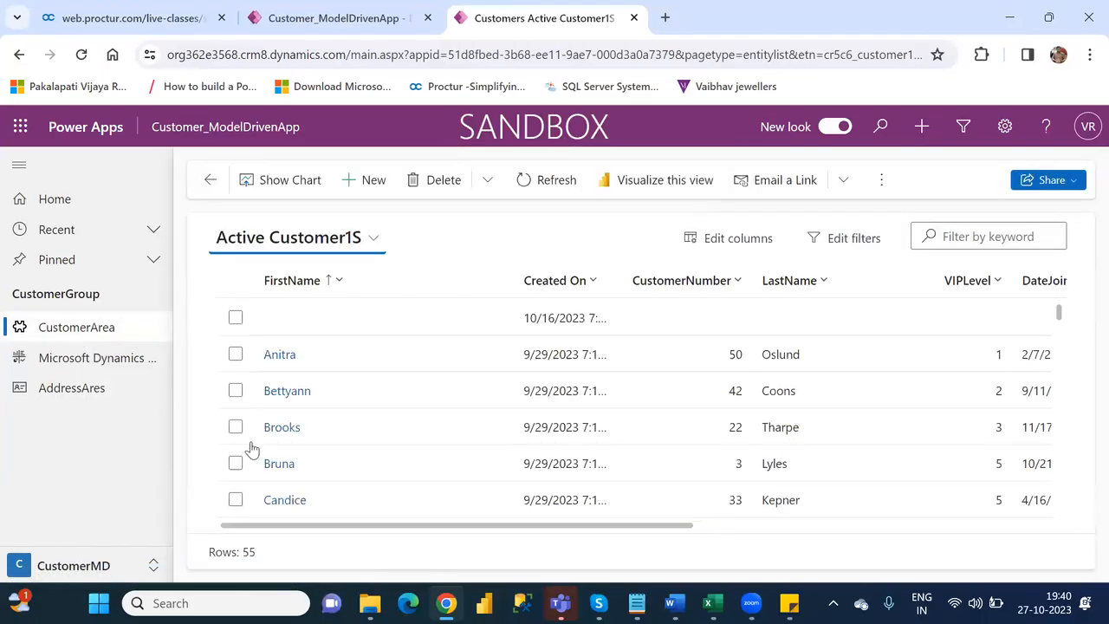
pyautogui.click(284, 395)
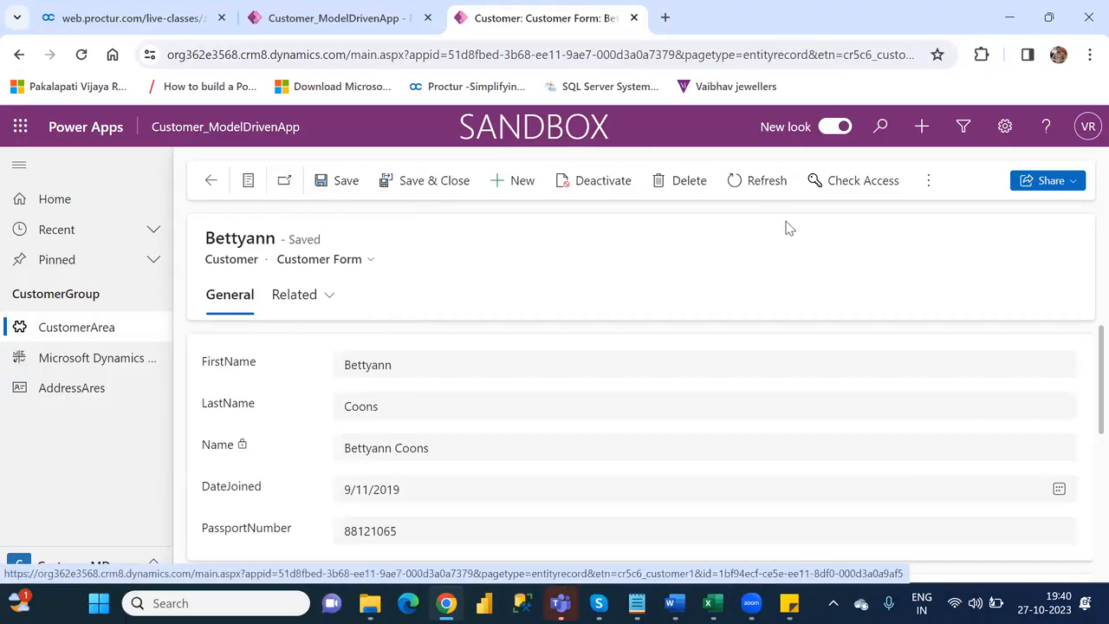
pyautogui.click(633, 18)
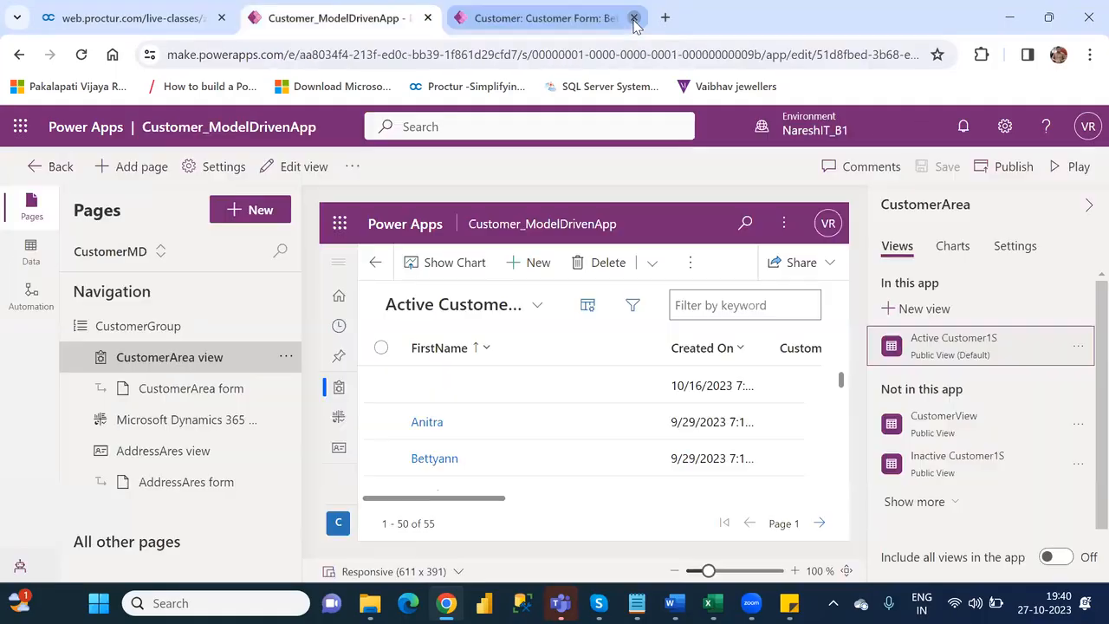
# - Preview the CustomerArea form in the designer and examine the Flow options for a new customer
pyautogui.click(223, 389)
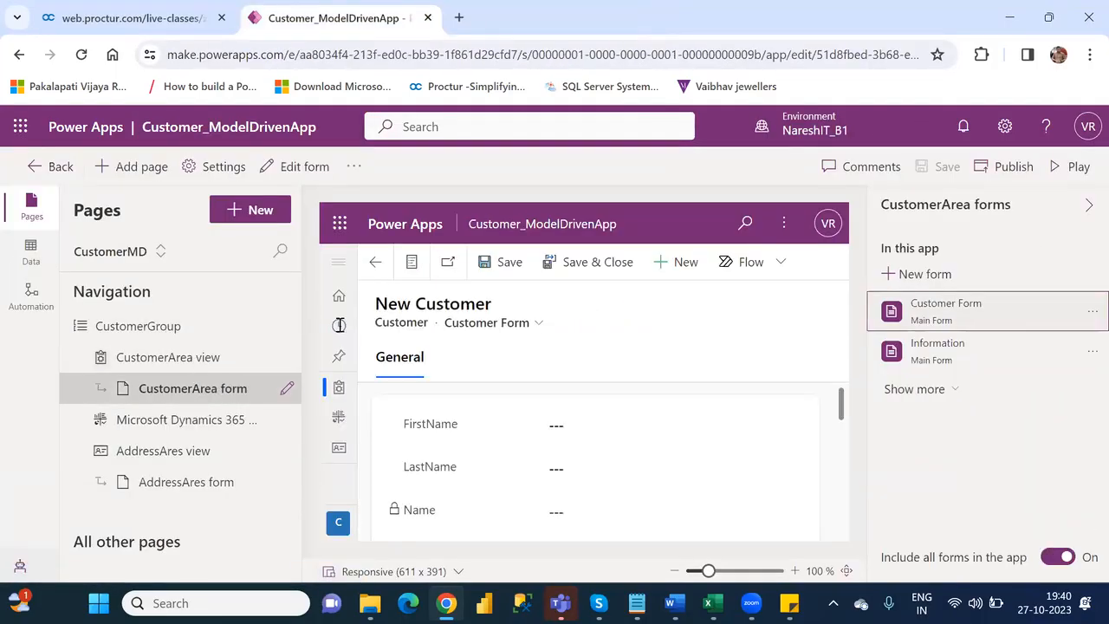
pyautogui.click(776, 273)
pyautogui.click(775, 274)
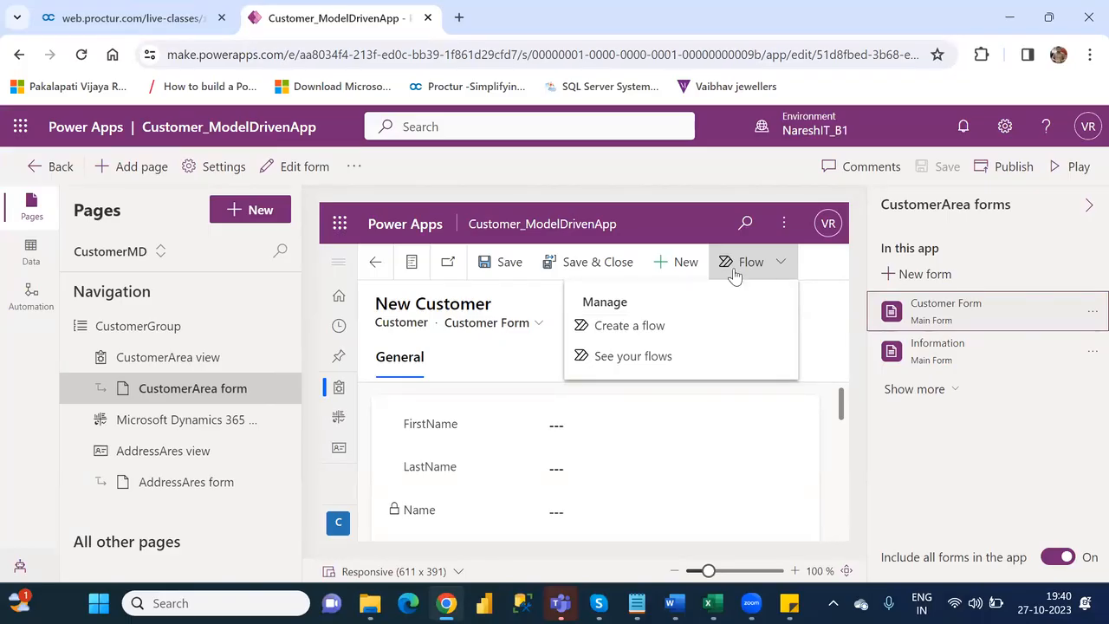
pyautogui.click(464, 366)
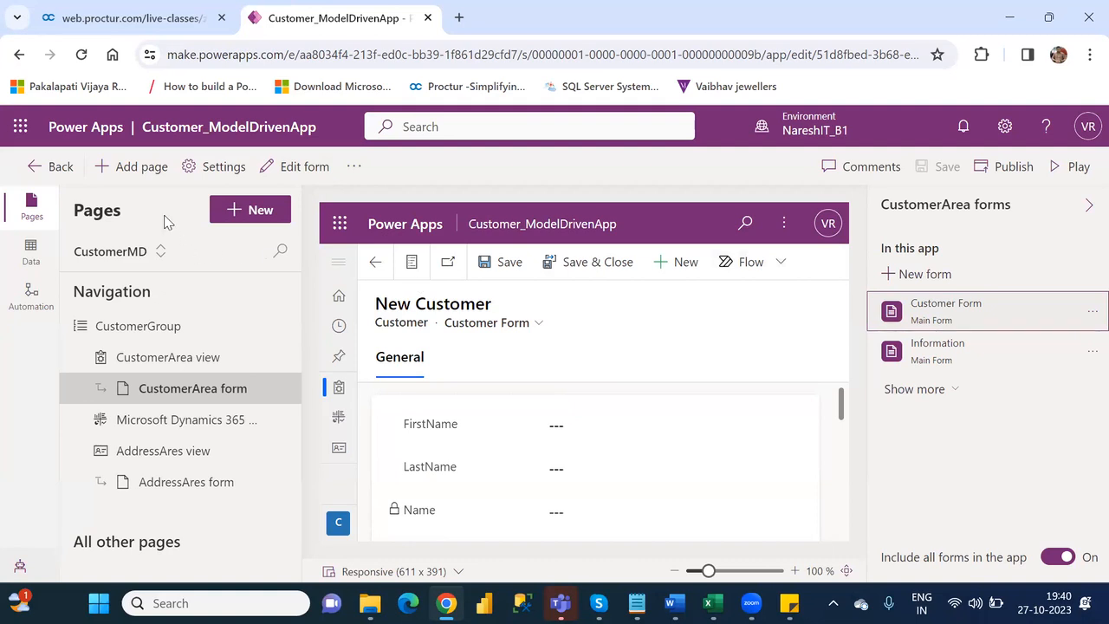
# - Leave the Customer_ModelDrivenApp designer and create a blank Dataverse-based model-driven app named xyz
pyautogui.click(19, 56)
pyautogui.click(19, 56)
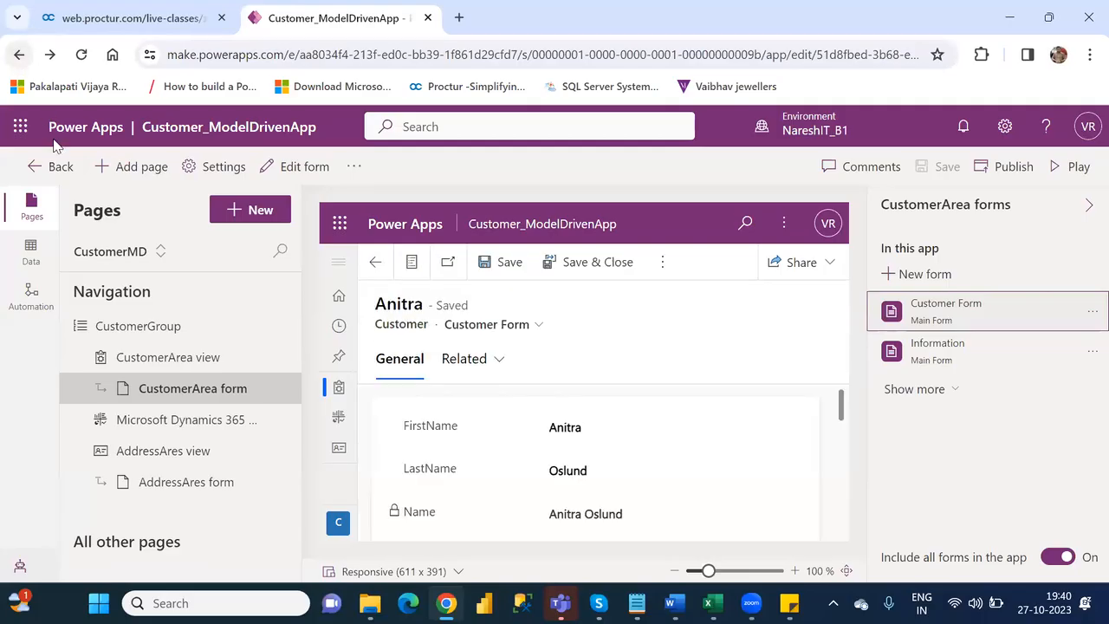
pyautogui.click(48, 166)
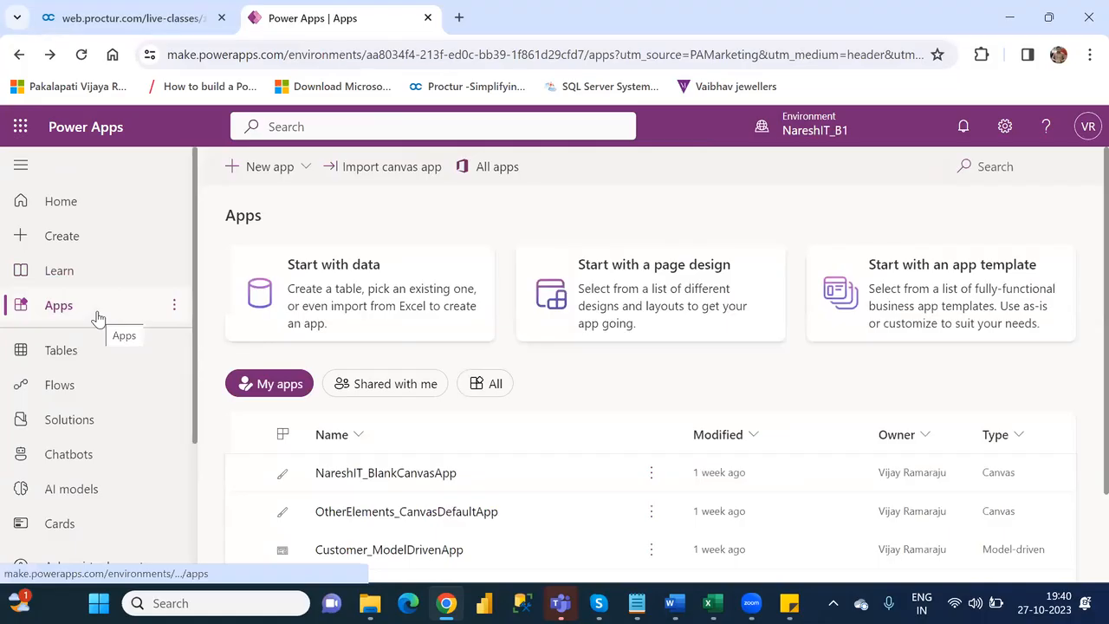
pyautogui.click(69, 240)
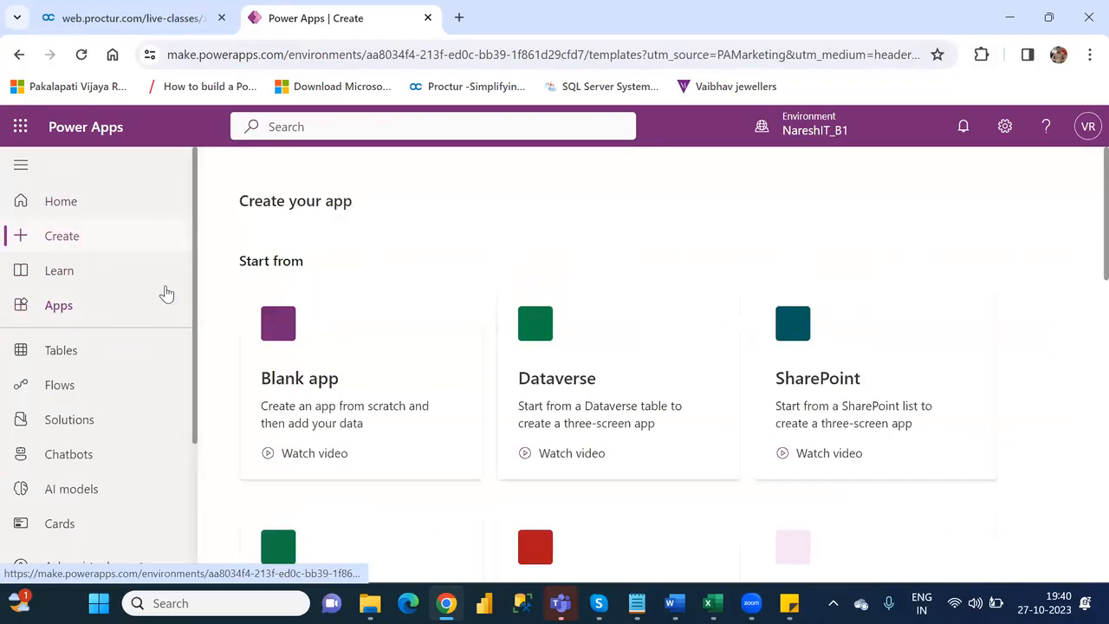
pyautogui.click(351, 373)
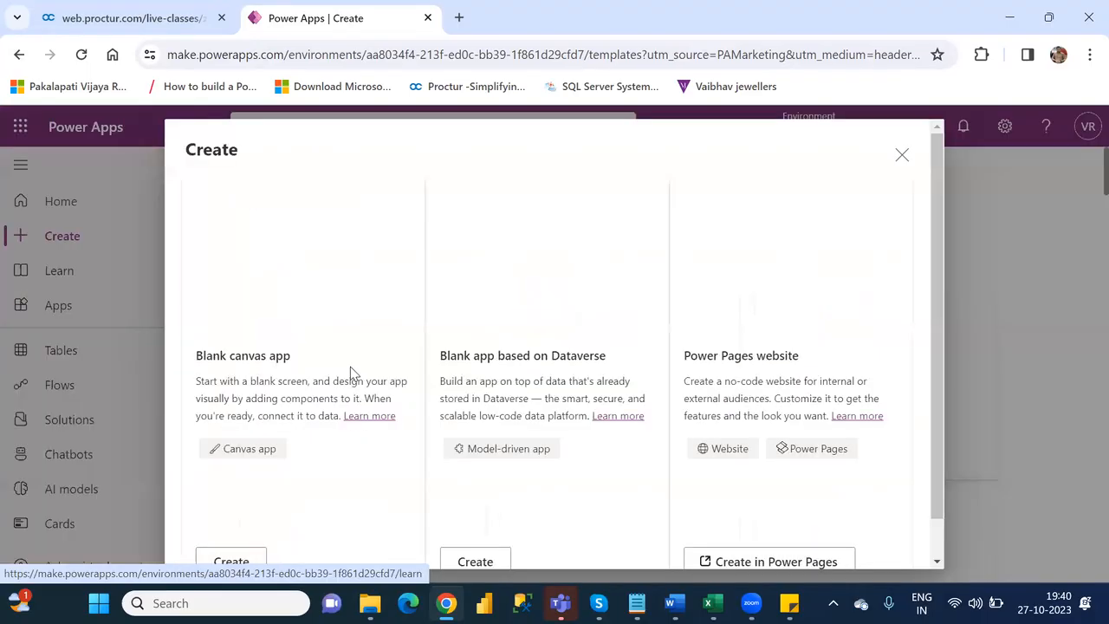
pyautogui.click(475, 562)
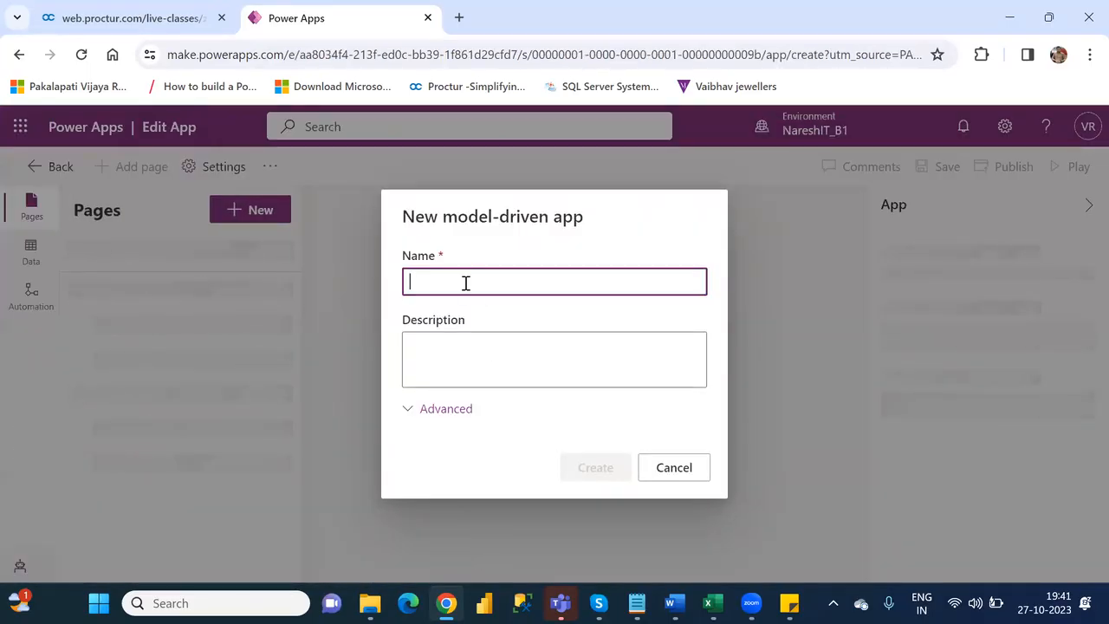
pyautogui.write('xyz')
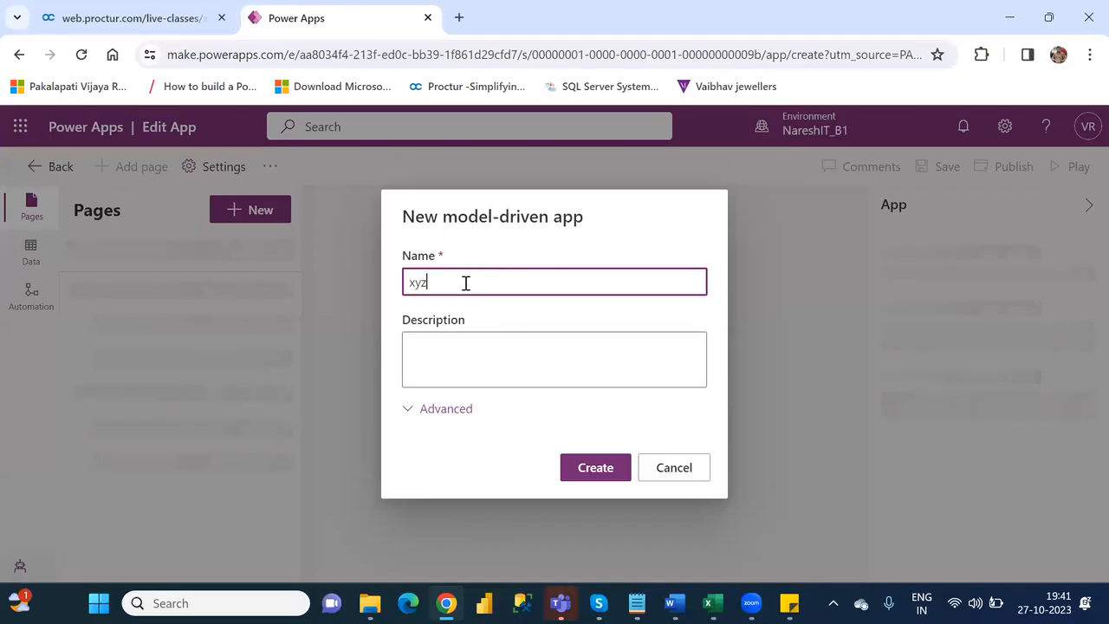
pyautogui.click(596, 469)
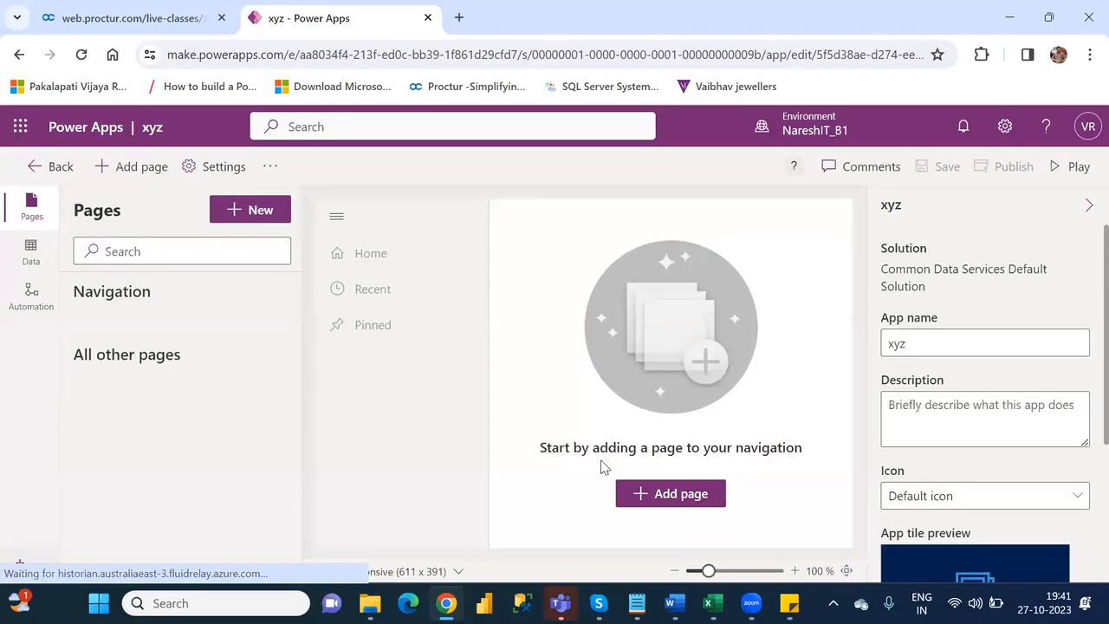
# - Add a Dataverse table page to the xyz app using the existing FinancialData table, shown in navigation
pyautogui.click(687, 497)
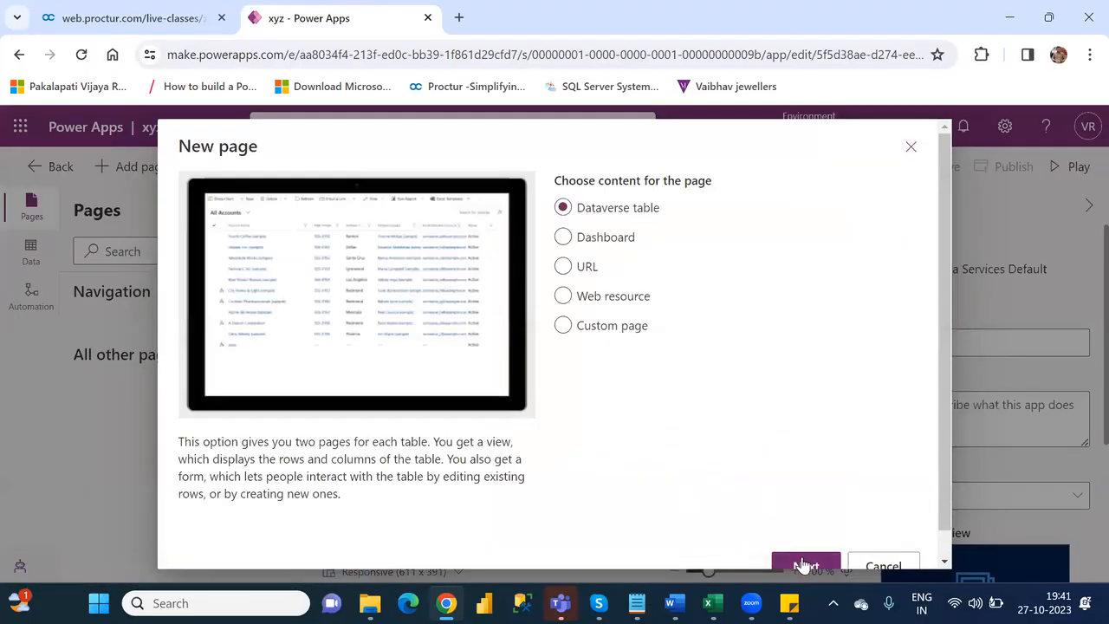
pyautogui.click(804, 564)
pyautogui.click(634, 310)
pyautogui.write('fina')
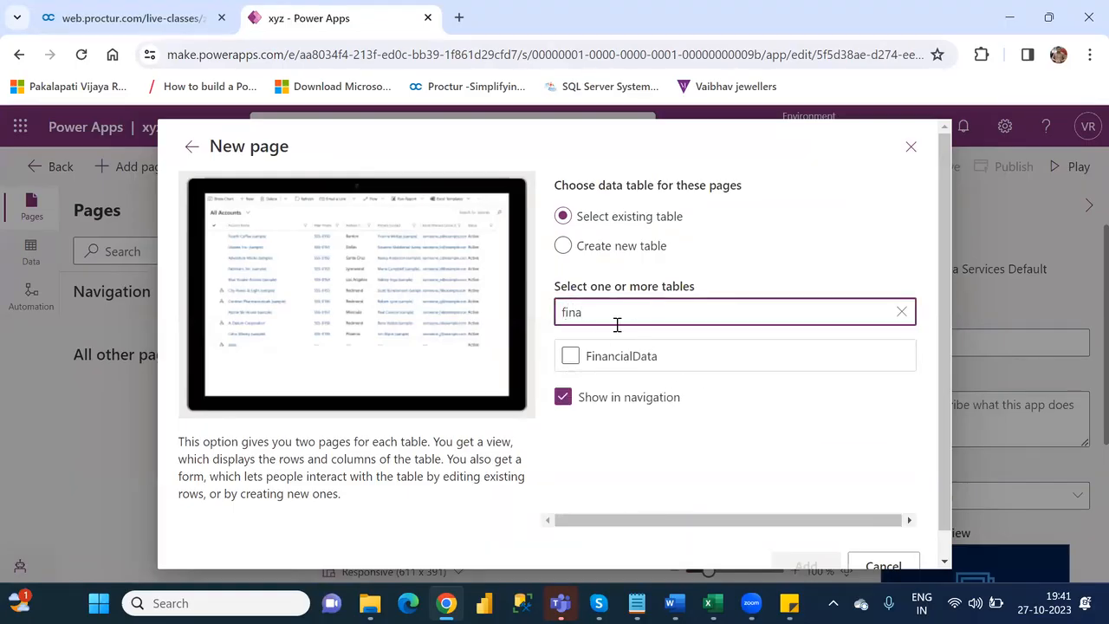
pyautogui.click(569, 356)
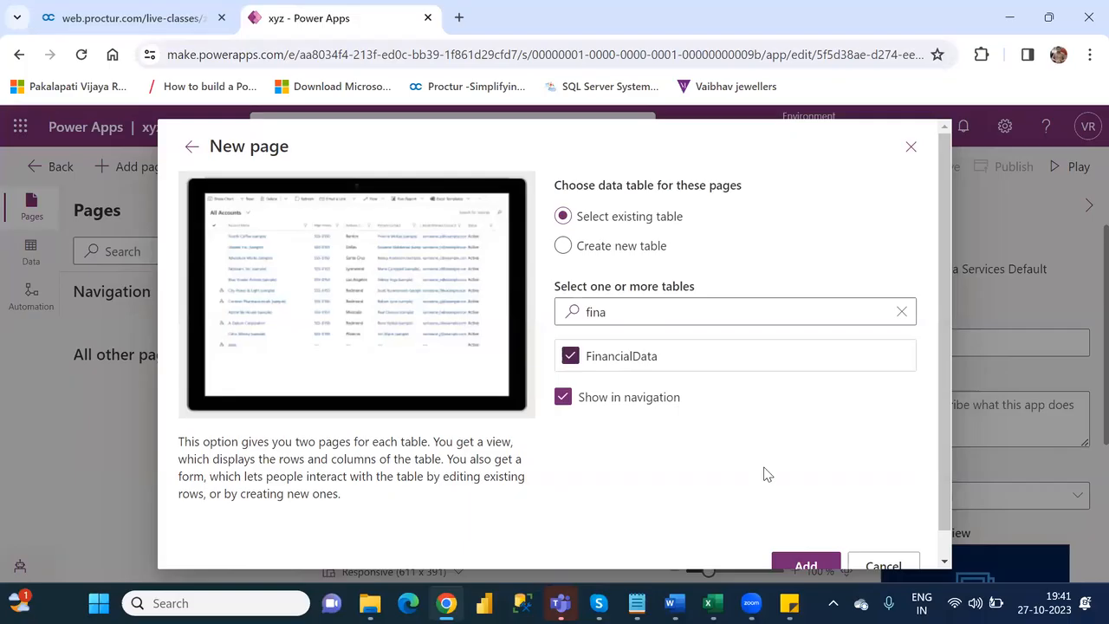
pyautogui.click(806, 566)
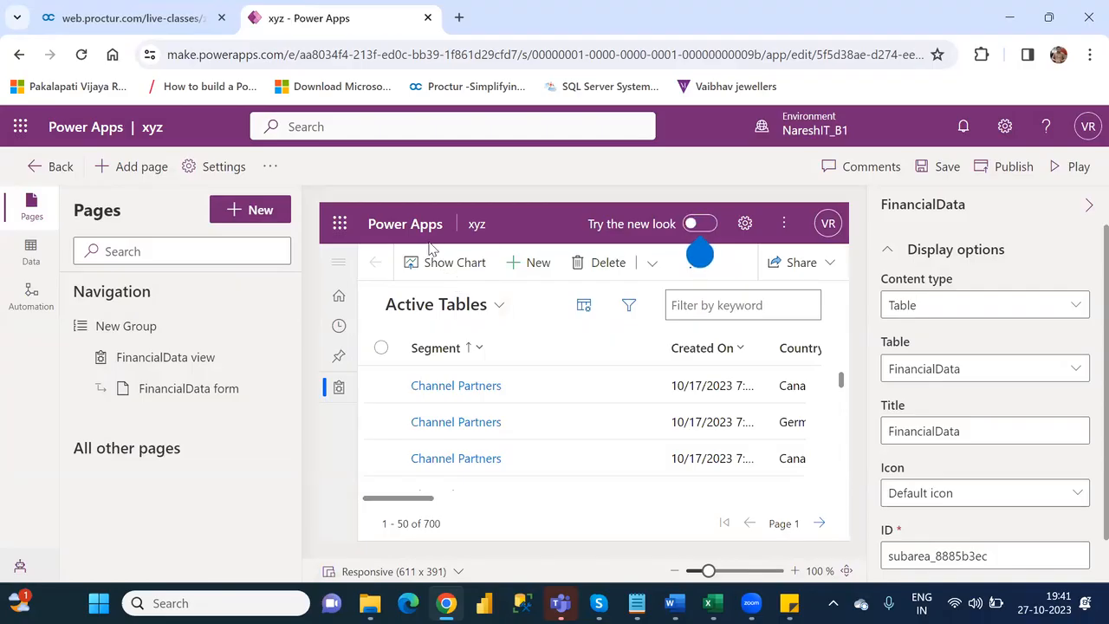
# - Preview the FinancialData form, and save and publish the xyz app
pyautogui.click(227, 394)
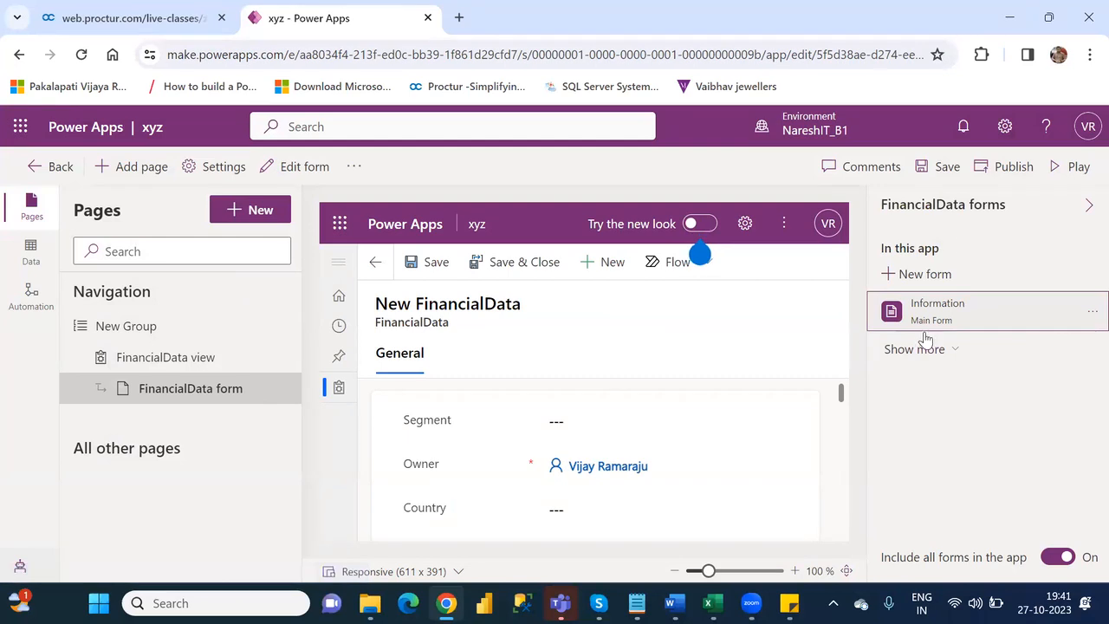
pyautogui.click(943, 170)
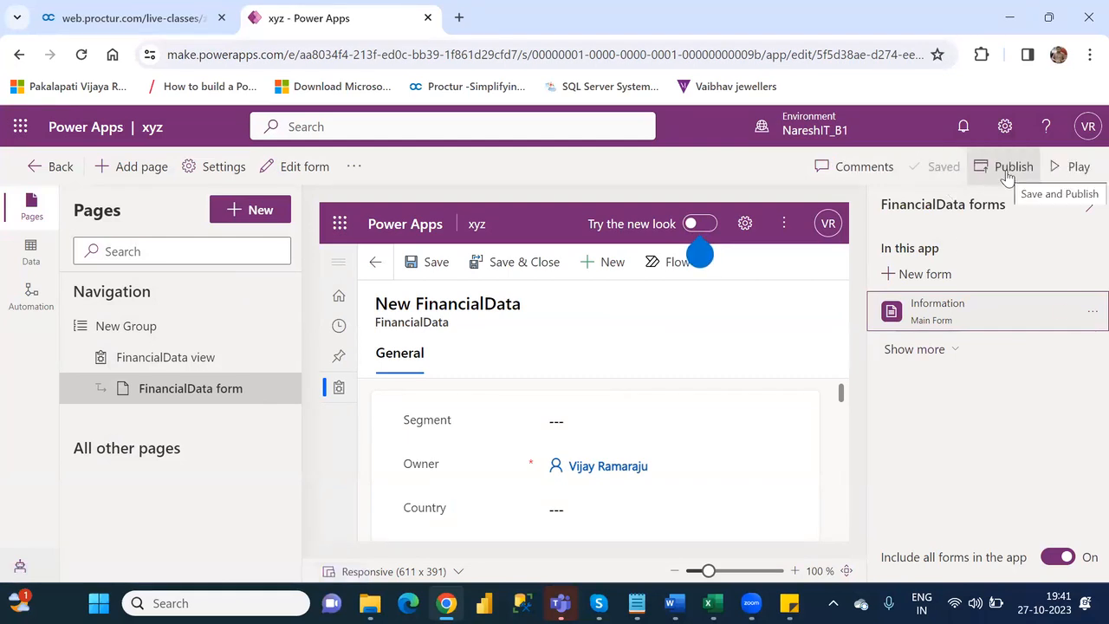
pyautogui.click(1007, 173)
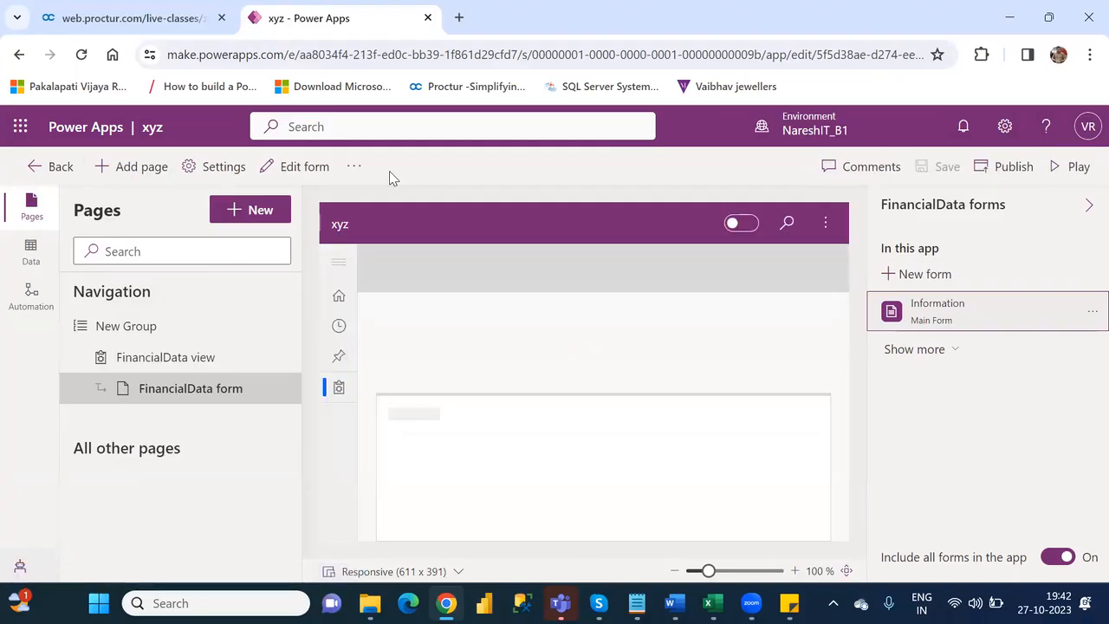
# - Open the FinancialData table's Information form for editing and switch it to the classic form designer
pyautogui.click(294, 166)
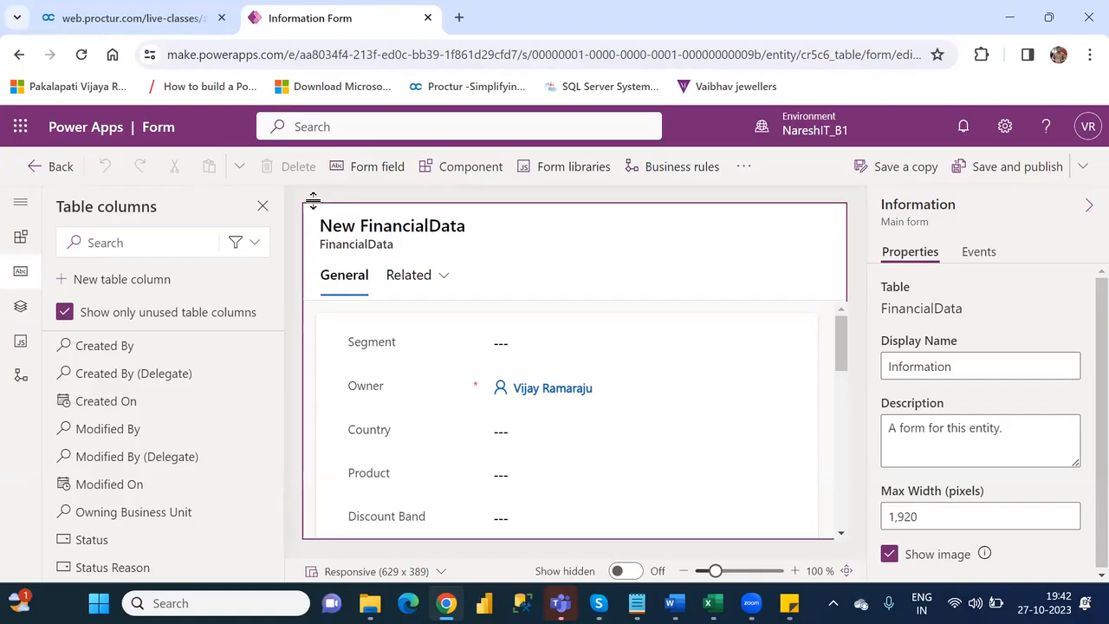
pyautogui.click(34, 170)
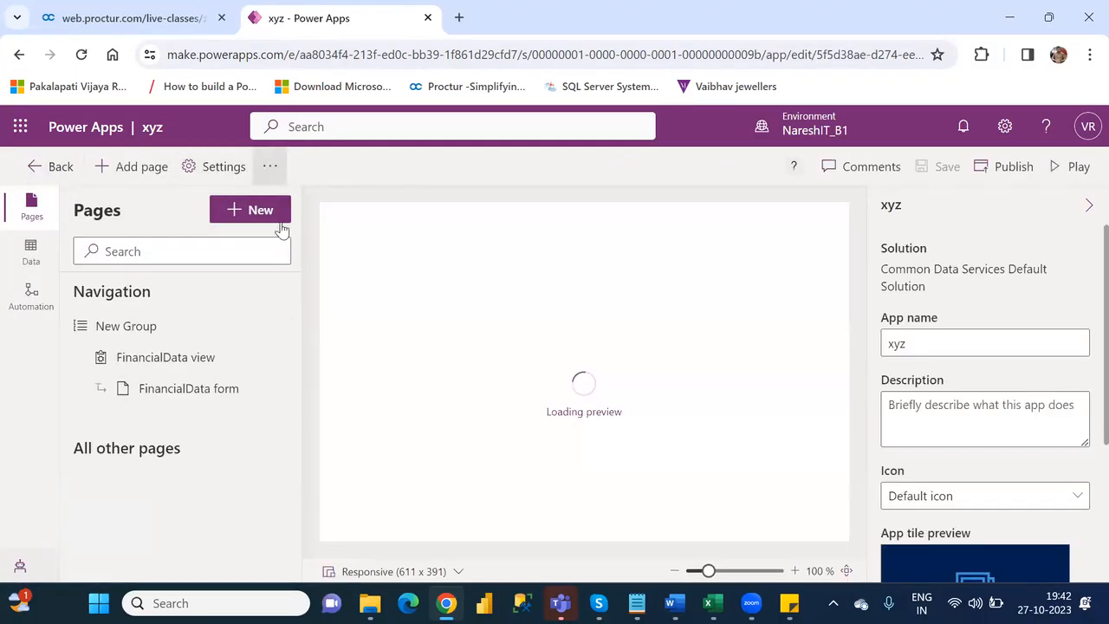
pyautogui.click(190, 394)
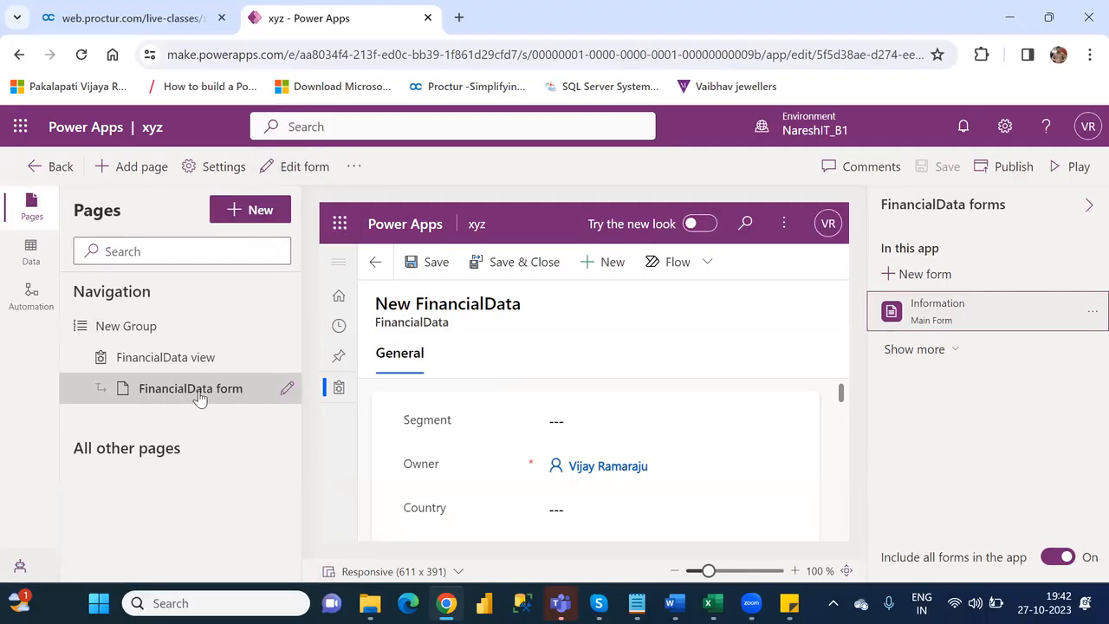
pyautogui.click(295, 173)
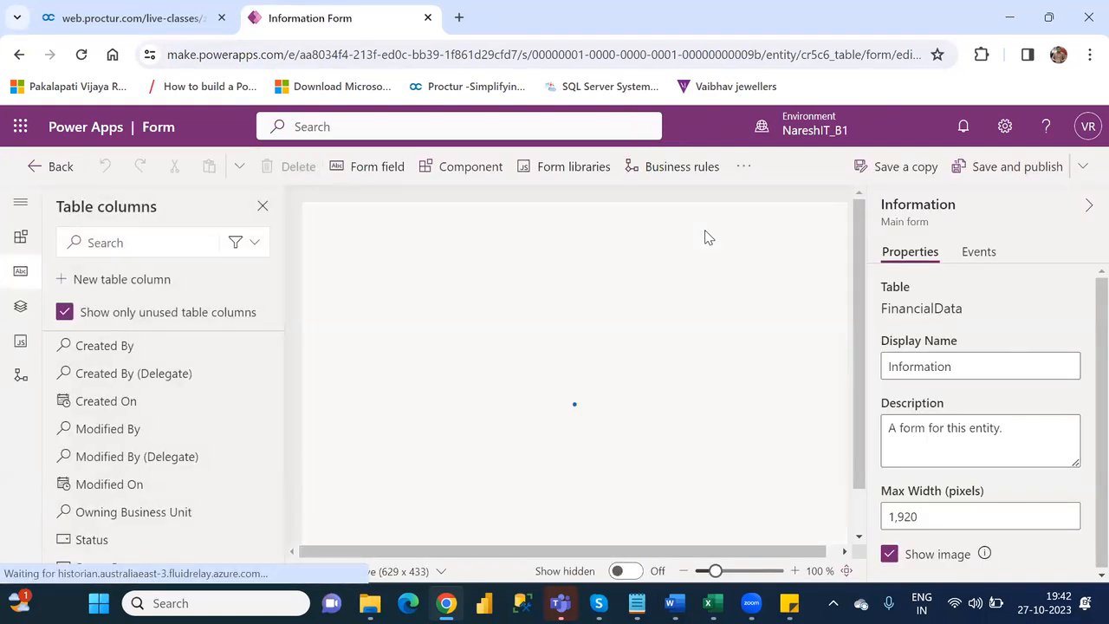
pyautogui.click(743, 170)
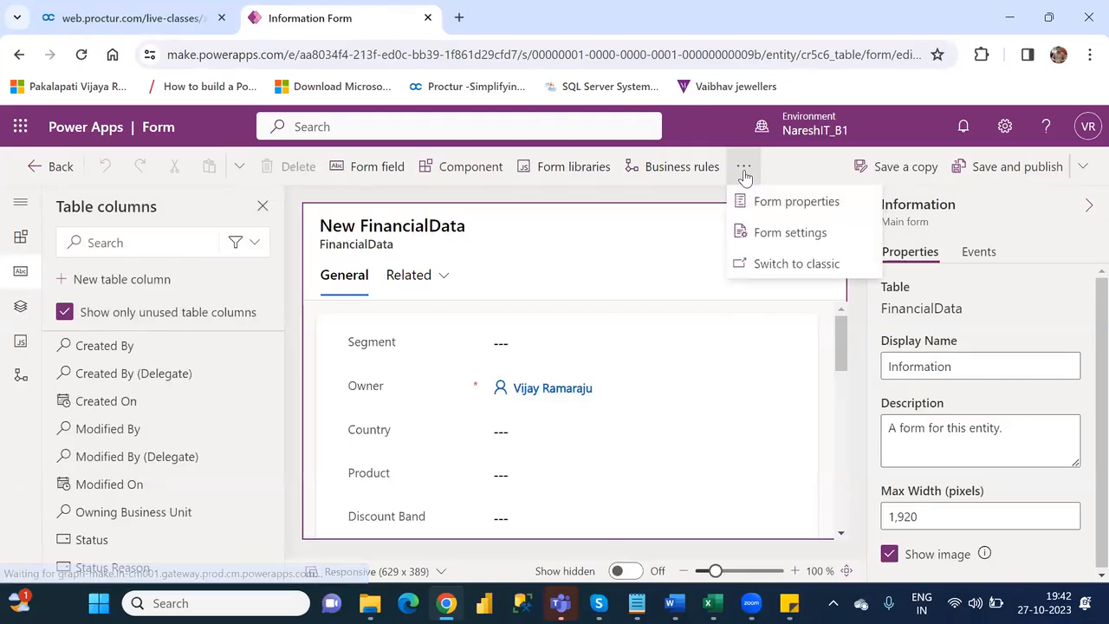
pyautogui.click(782, 265)
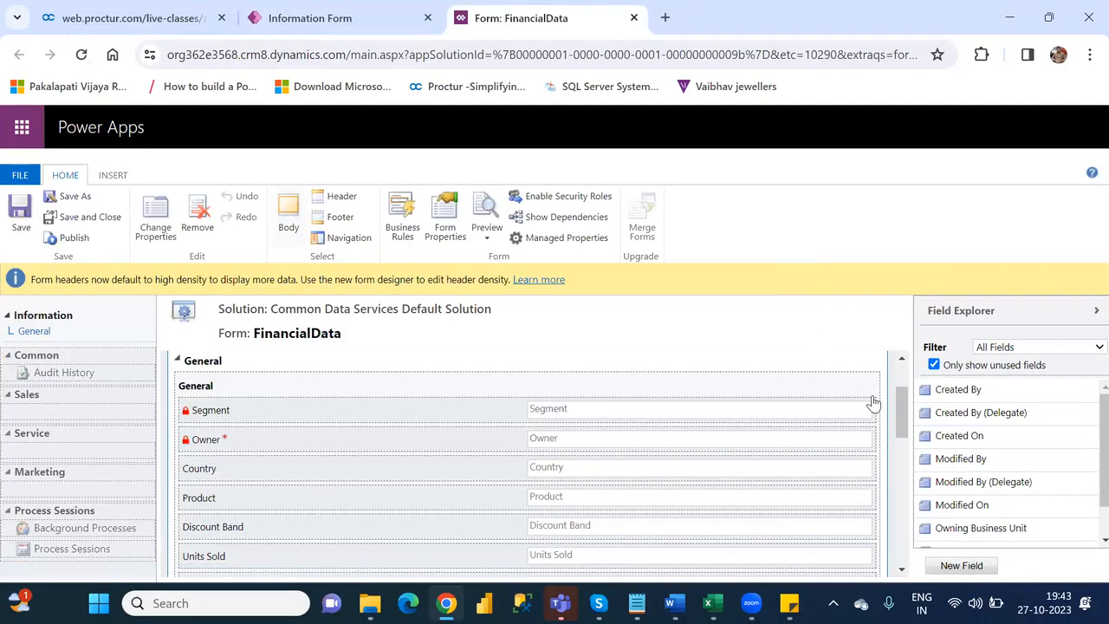
# - View the display properties of the AbsValue field on the form and close them without changes
pyautogui.moveTo(908, 419); pyautogui.dragTo(923, 520)
pyautogui.click(489, 459)
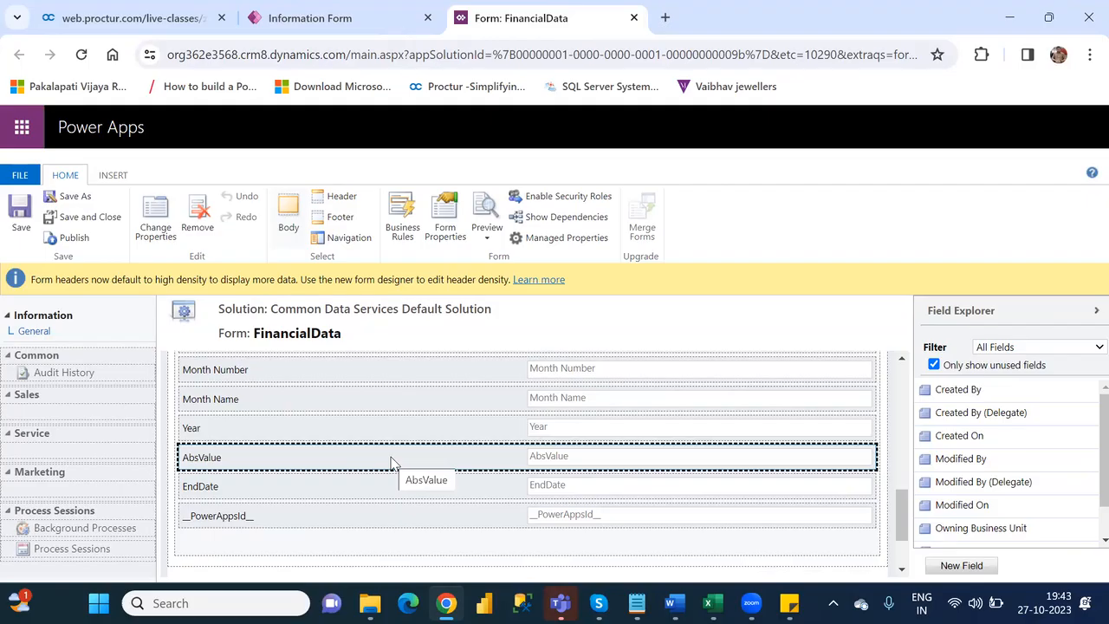
pyautogui.click(162, 213)
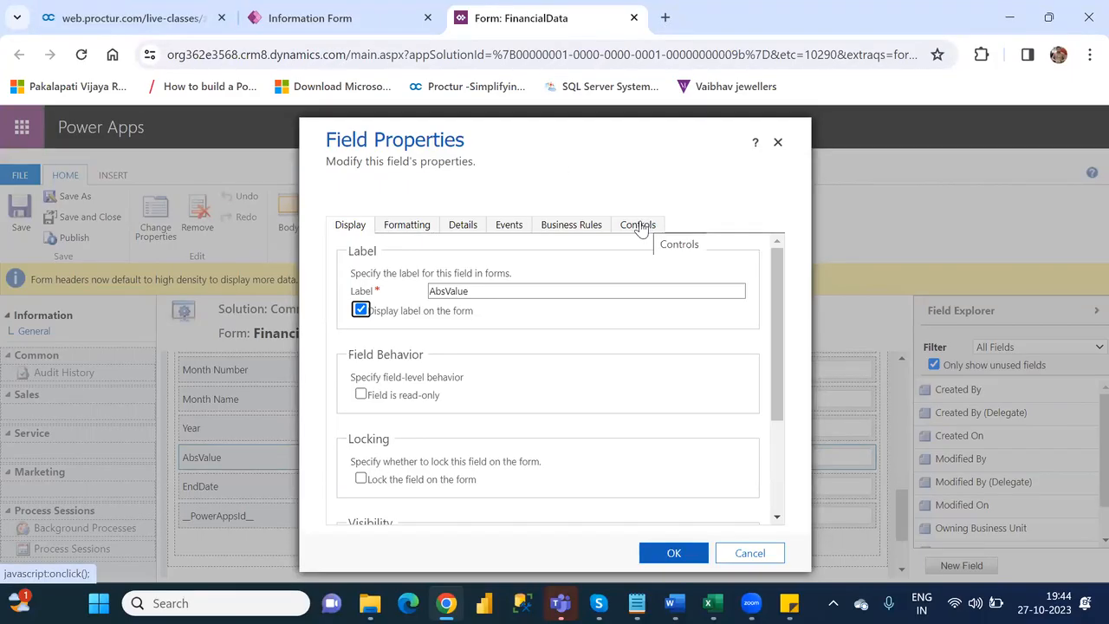
pyautogui.click(779, 152)
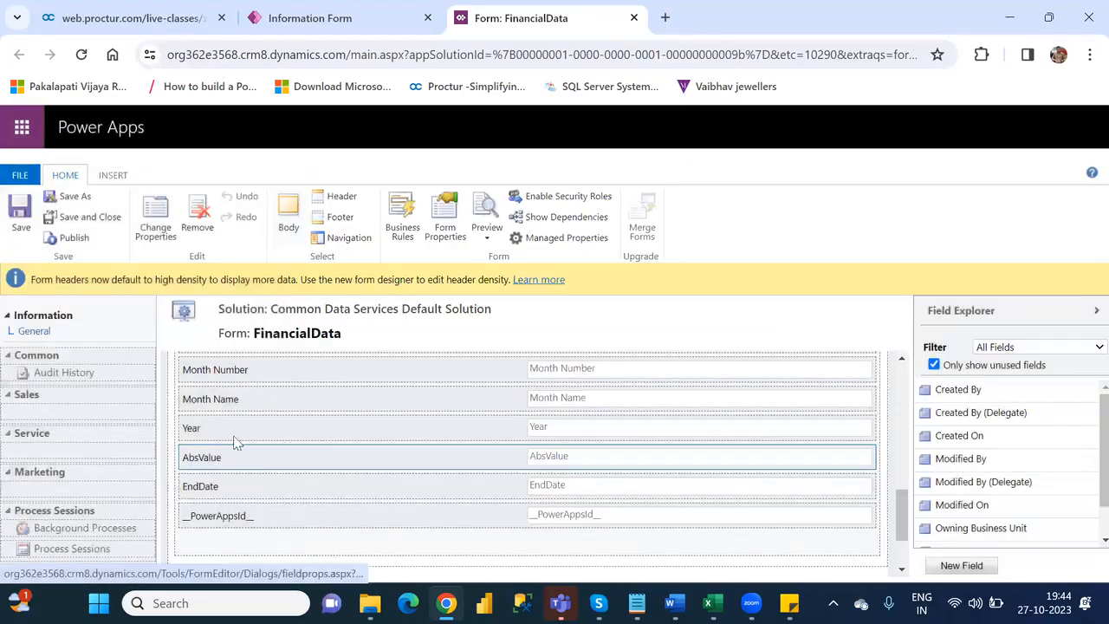
# - Add a Canvas app control to the AbsValue field, select it for Web, and view its configuration properties
pyautogui.click(408, 456)
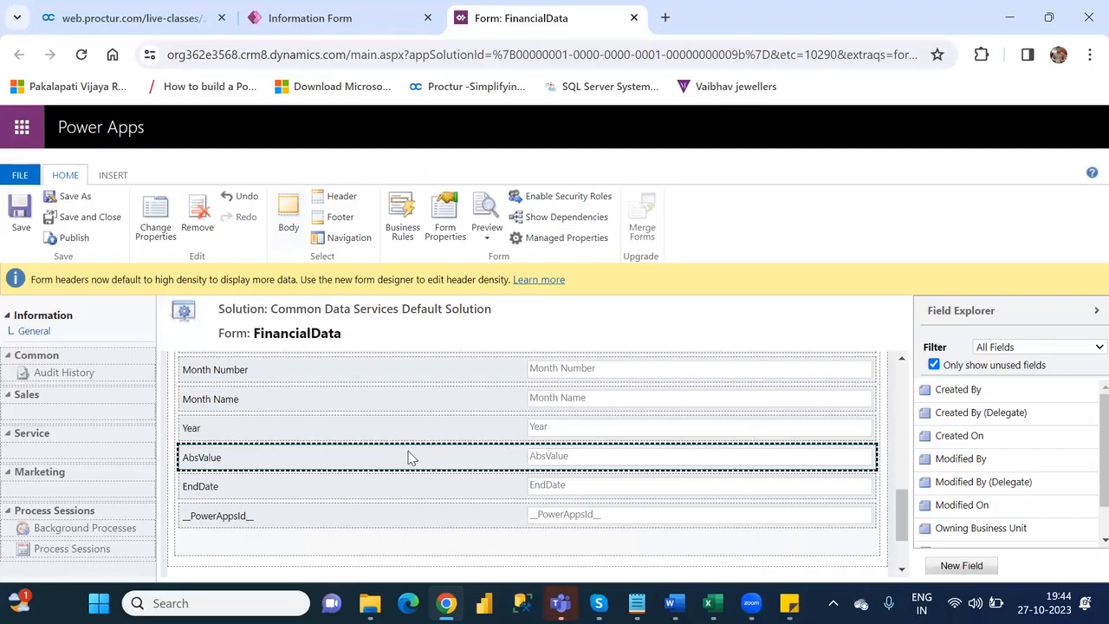
pyautogui.click(160, 216)
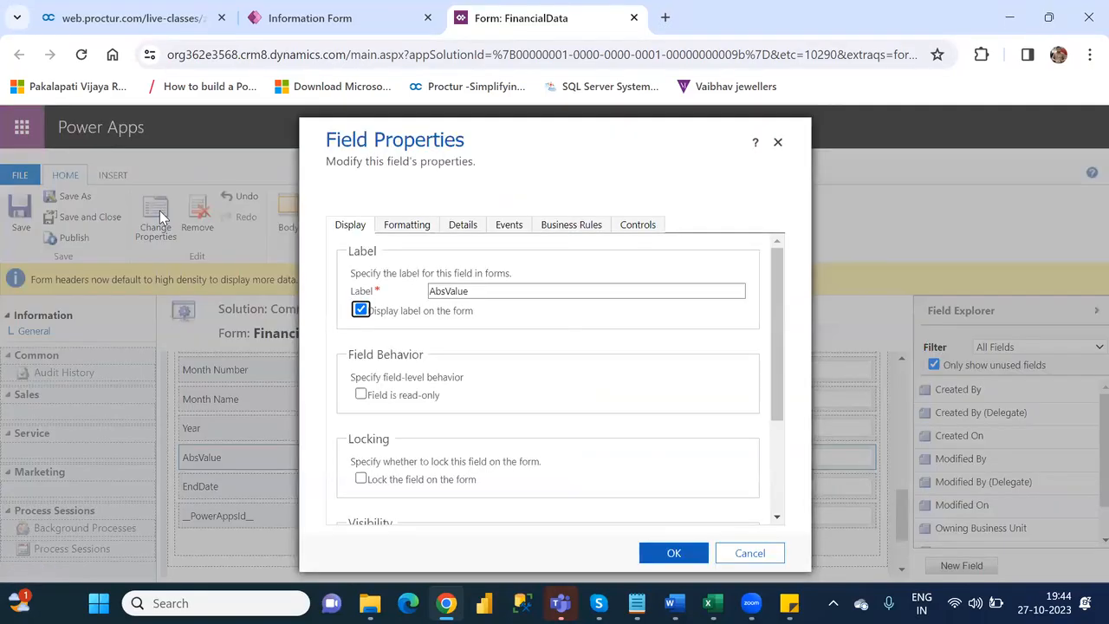
pyautogui.click(640, 230)
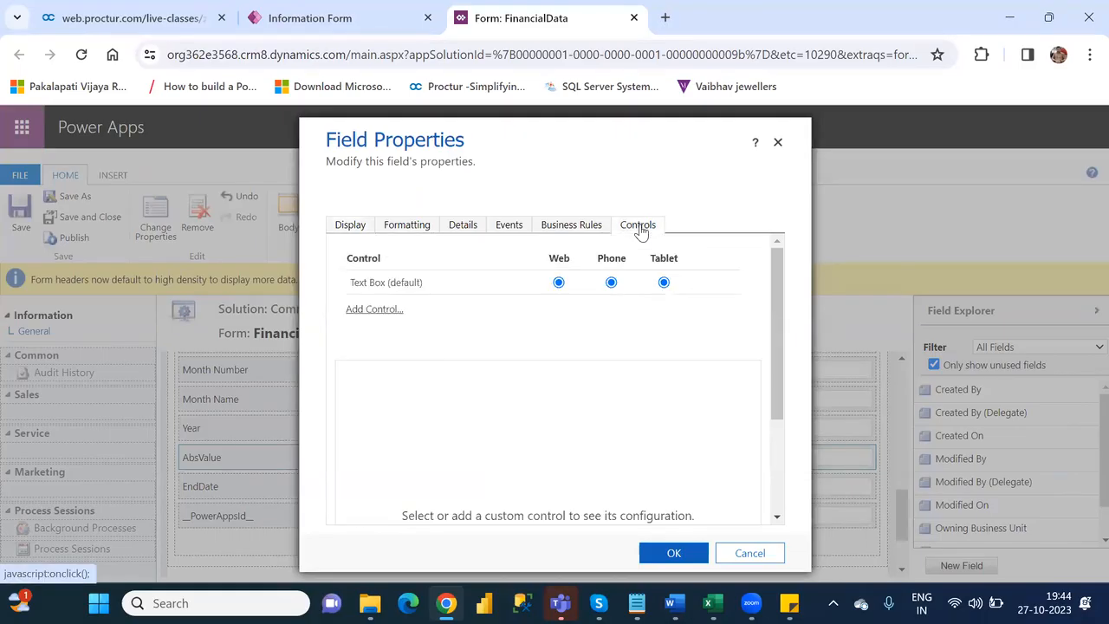
pyautogui.click(371, 310)
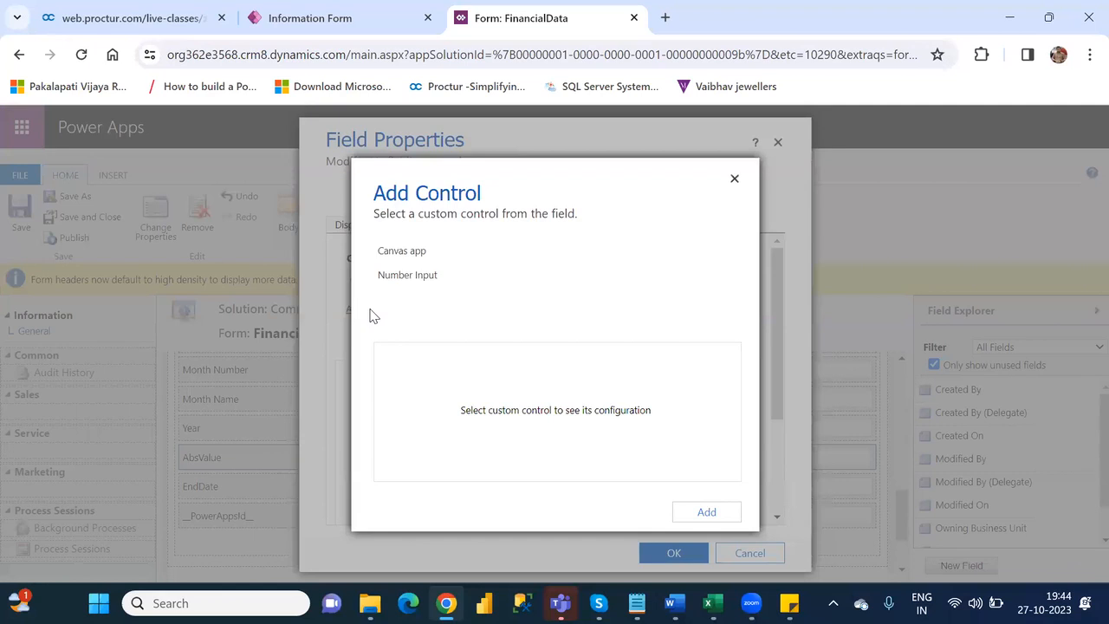
pyautogui.click(404, 259)
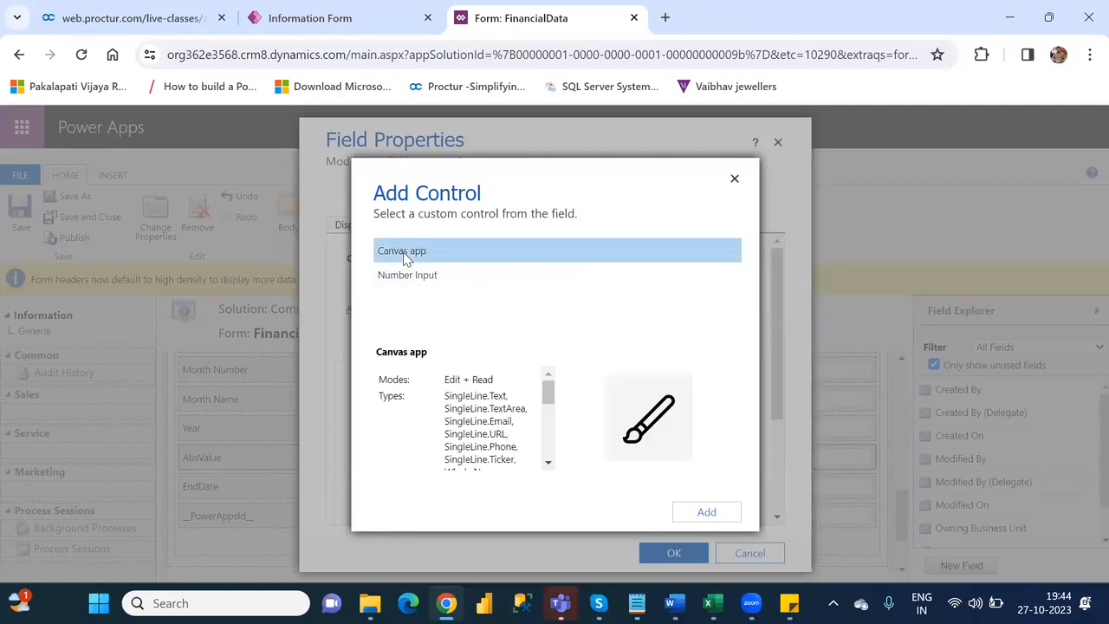
pyautogui.click(709, 512)
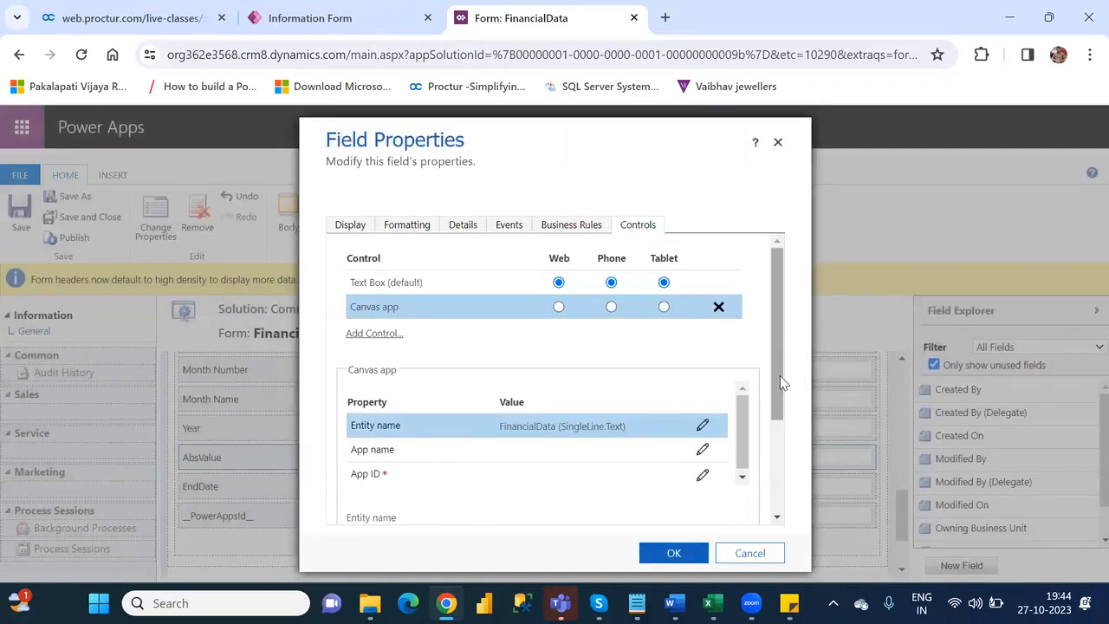
pyautogui.moveTo(780, 381)
pyautogui.mouseDown()
pyautogui.moveTo(782, 414)
pyautogui.moveTo(787, 371)
pyautogui.mouseUp()
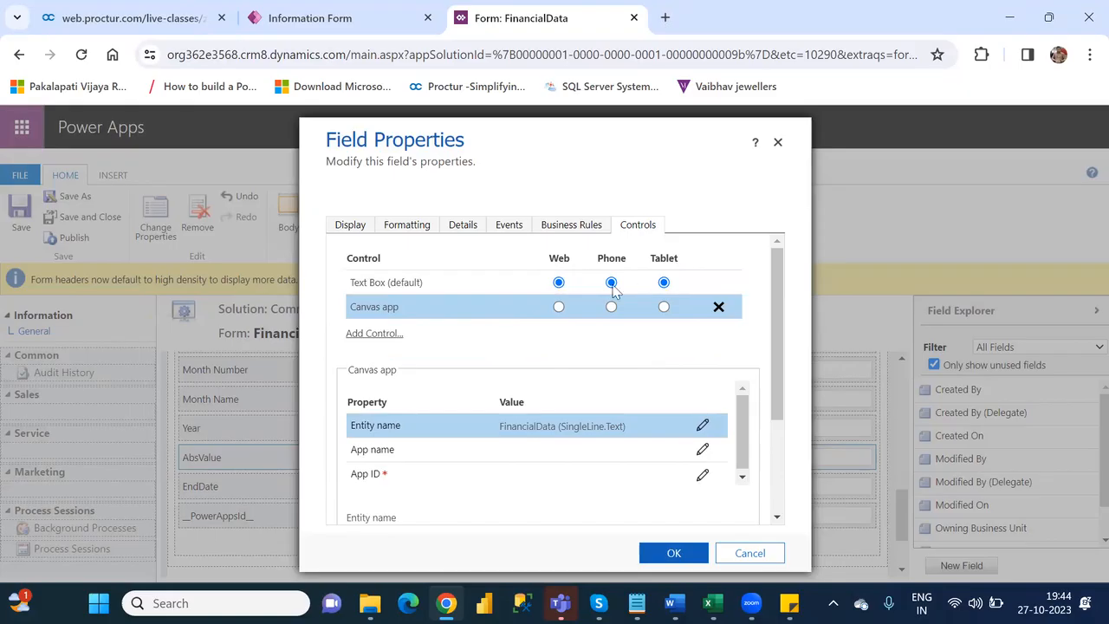
pyautogui.click(559, 308)
pyautogui.moveTo(774, 379); pyautogui.dragTo(792, 437)
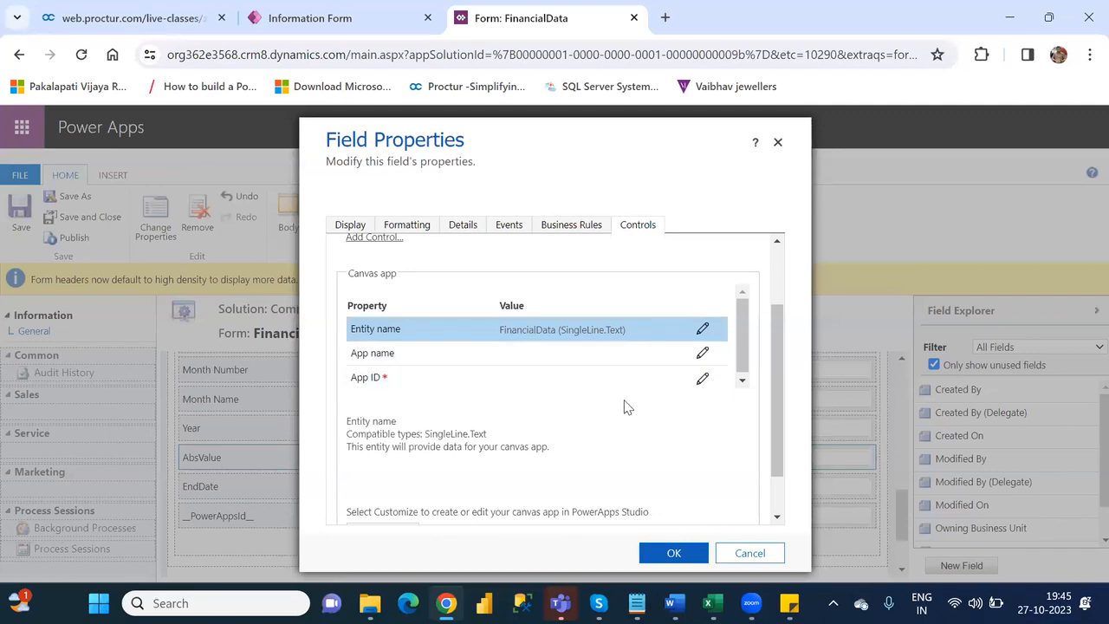
# - Open powerapps.microsoft.com in a new browser tab, sign in, and show the list of apps in the environment
pyautogui.click(334, 24)
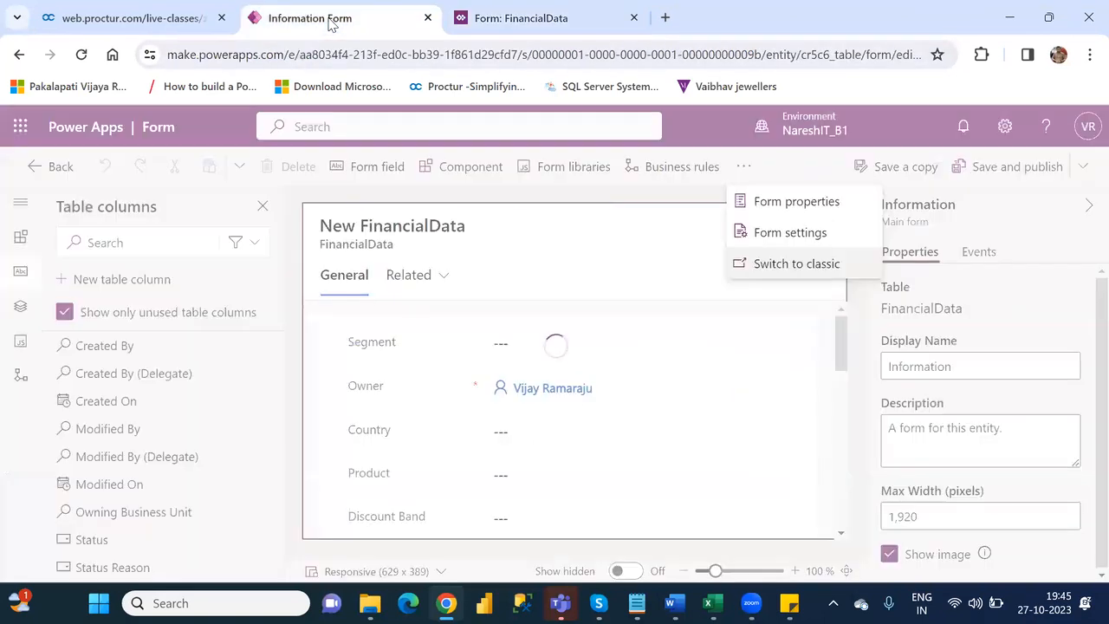
pyautogui.click(665, 18)
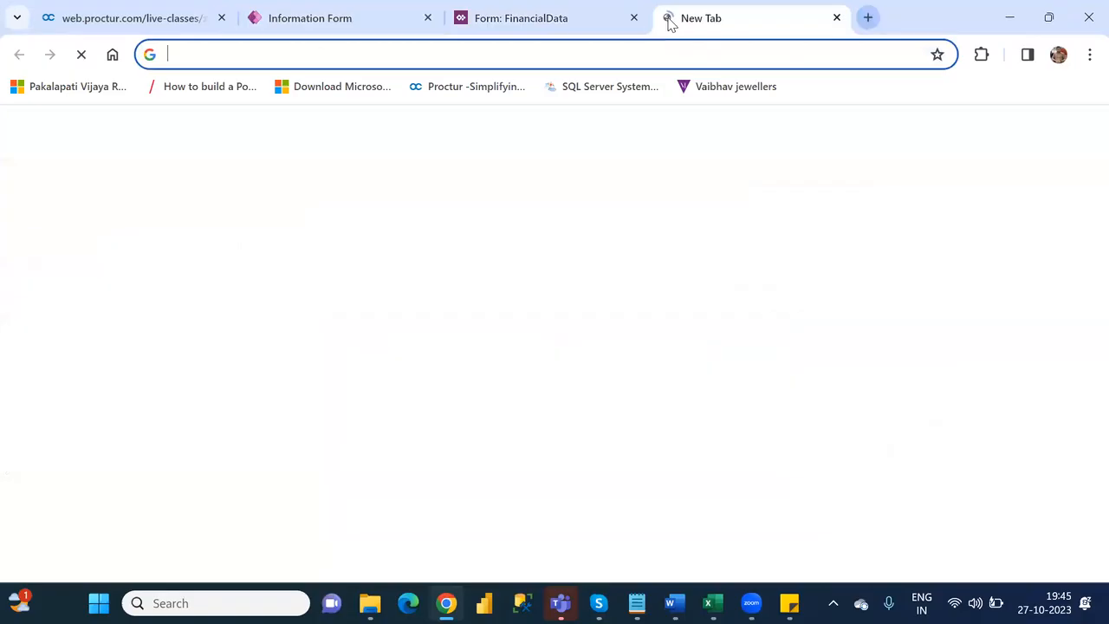
pyautogui.write('powea')
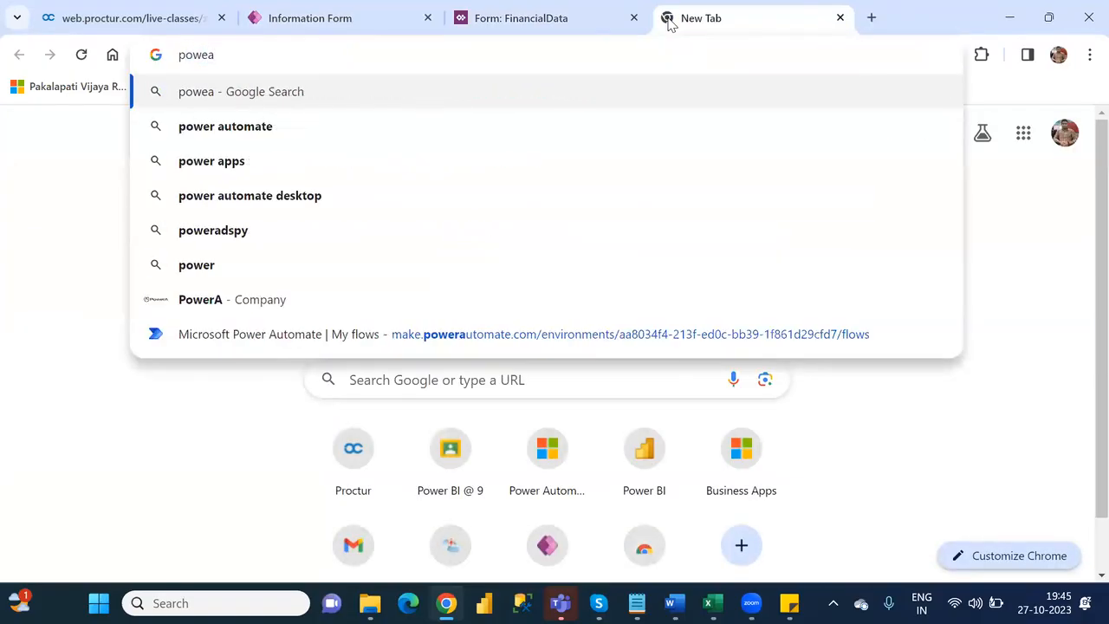
pyautogui.press('BackSpace')
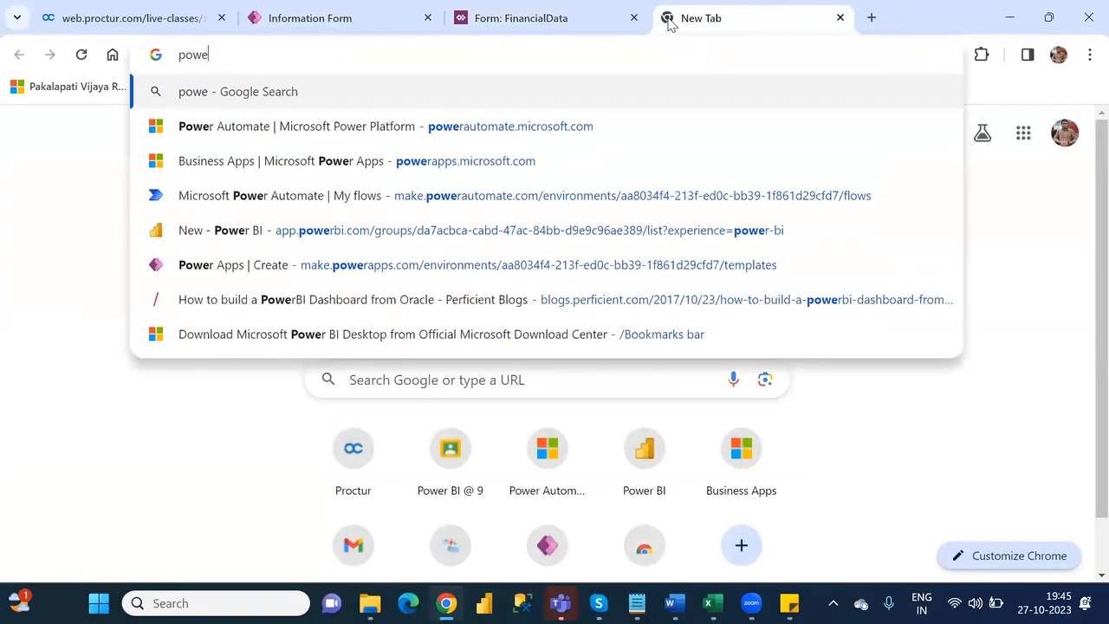
pyautogui.write('rapp')
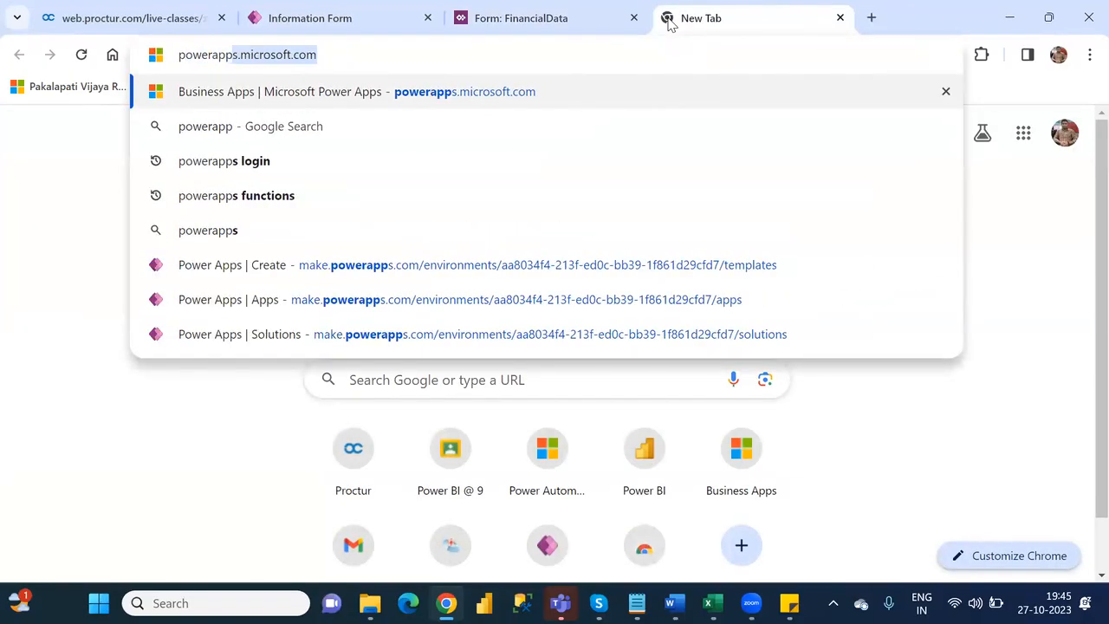
pyautogui.press('Return')
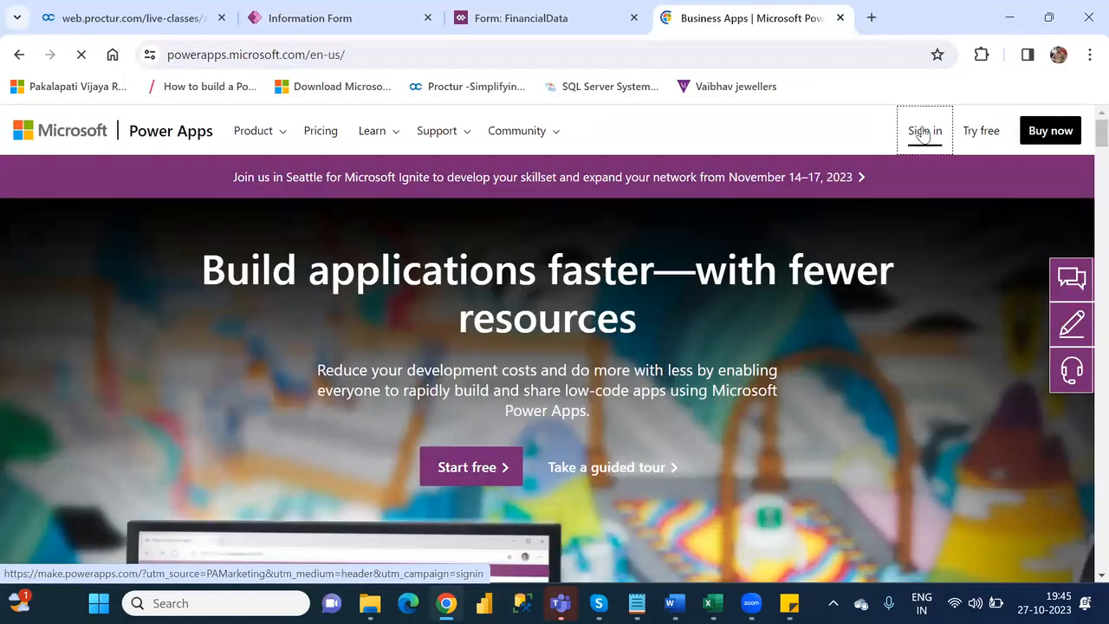
pyautogui.click(925, 131)
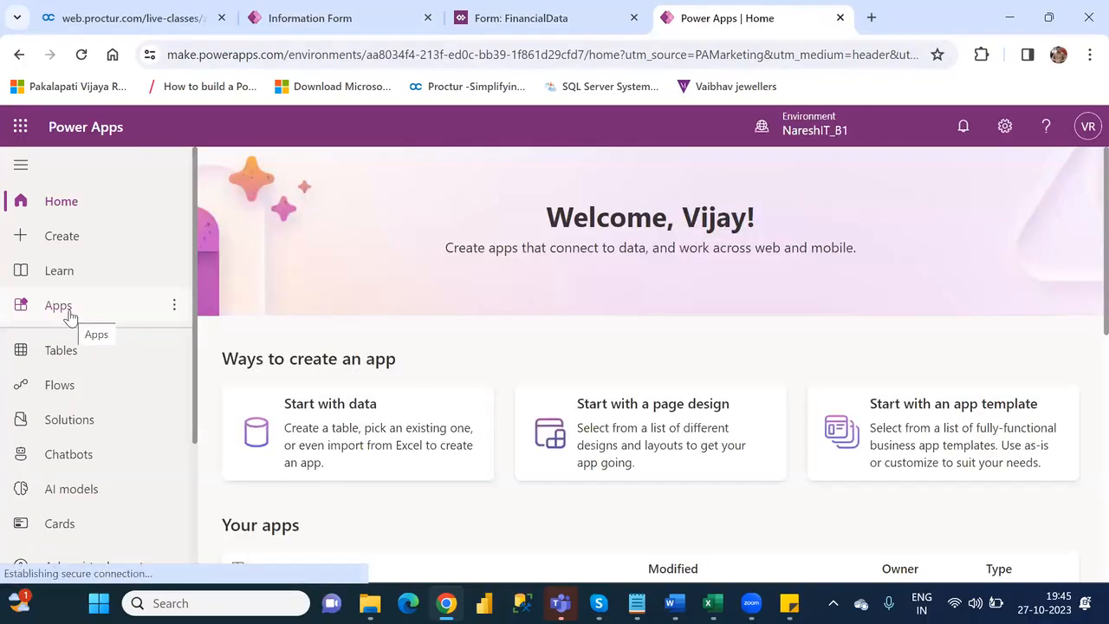
pyautogui.click(69, 313)
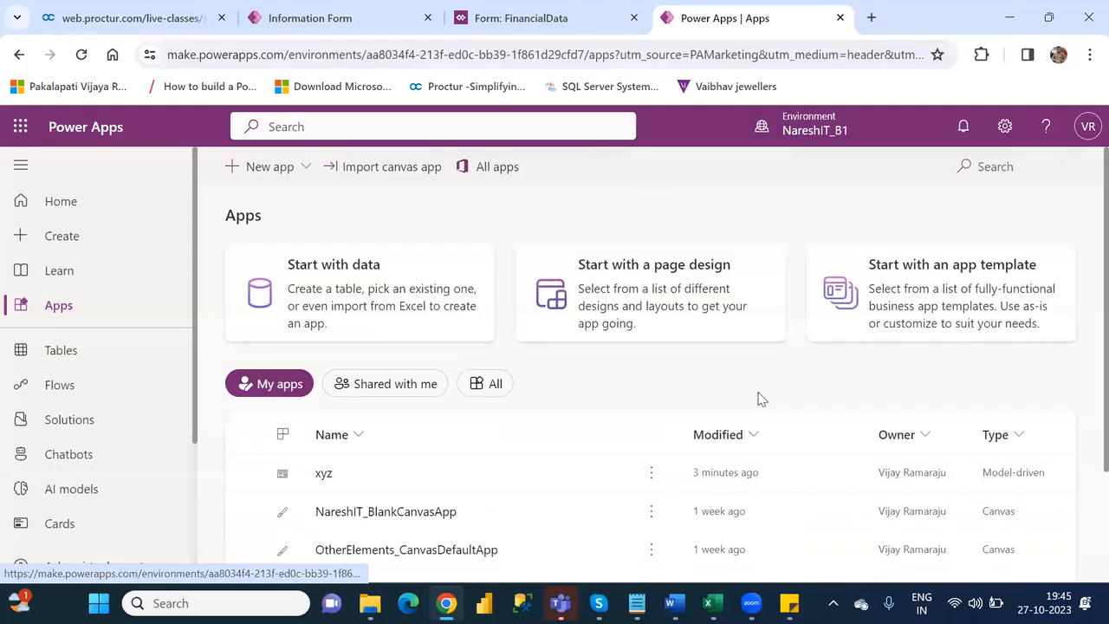
# - Copy the app name of NareshIT_BlankCanvasApp from its app settings without changing it
pyautogui.click(653, 515)
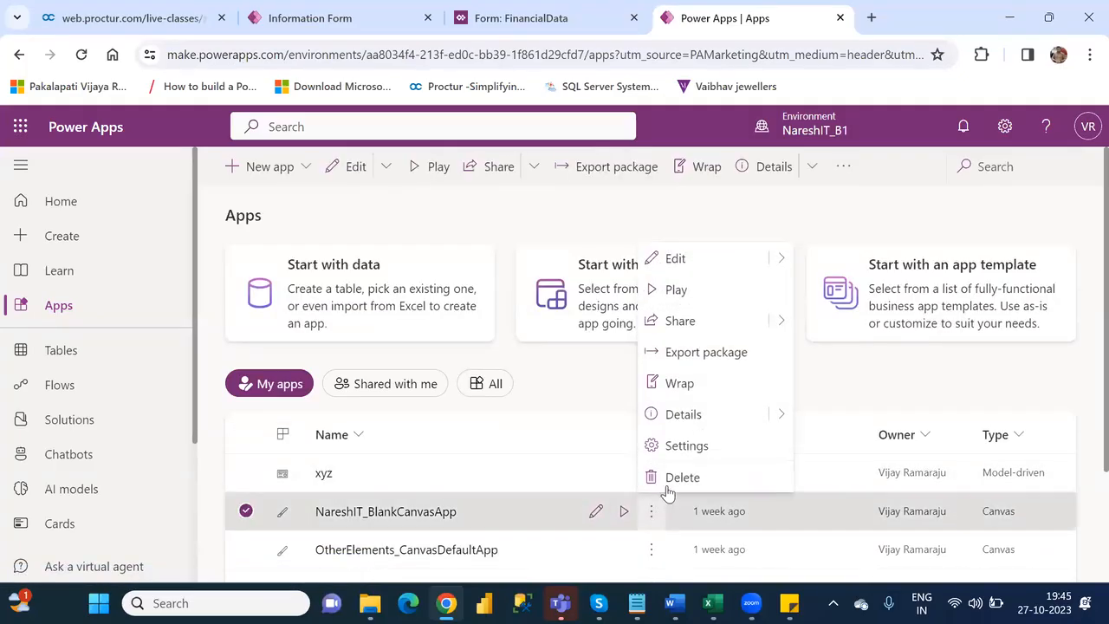
pyautogui.click(716, 447)
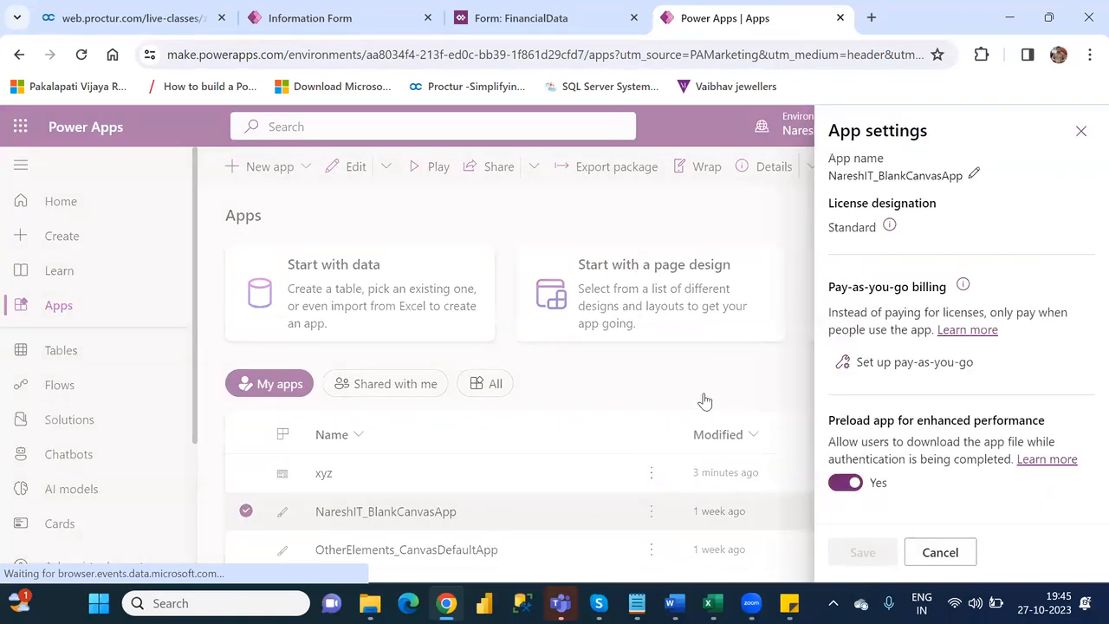
pyautogui.click(1082, 131)
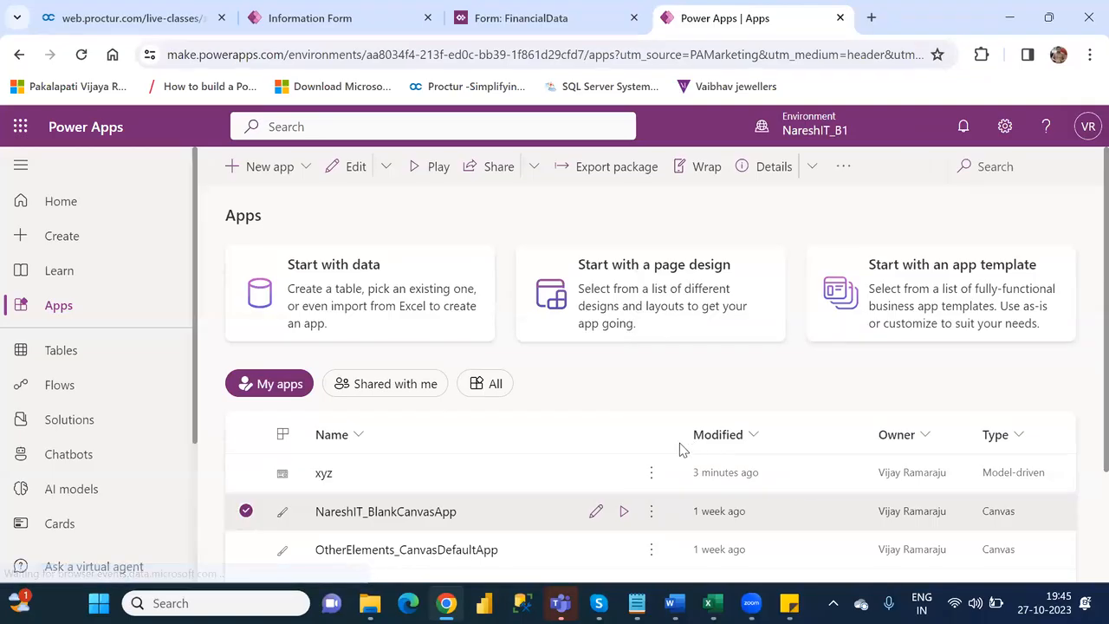
pyautogui.click(652, 517)
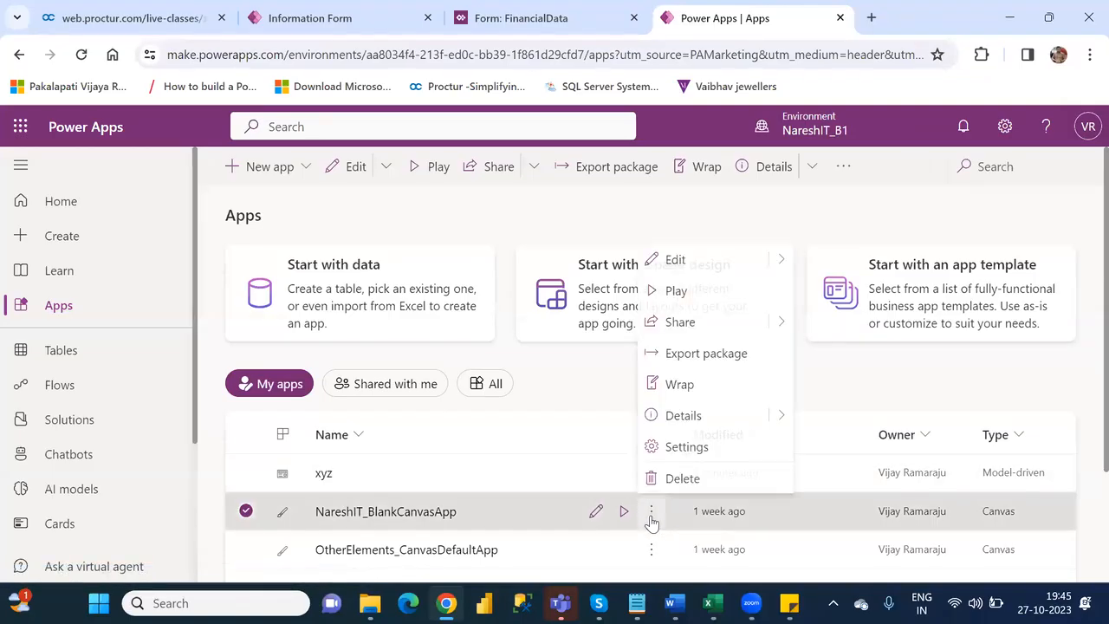
pyautogui.click(700, 453)
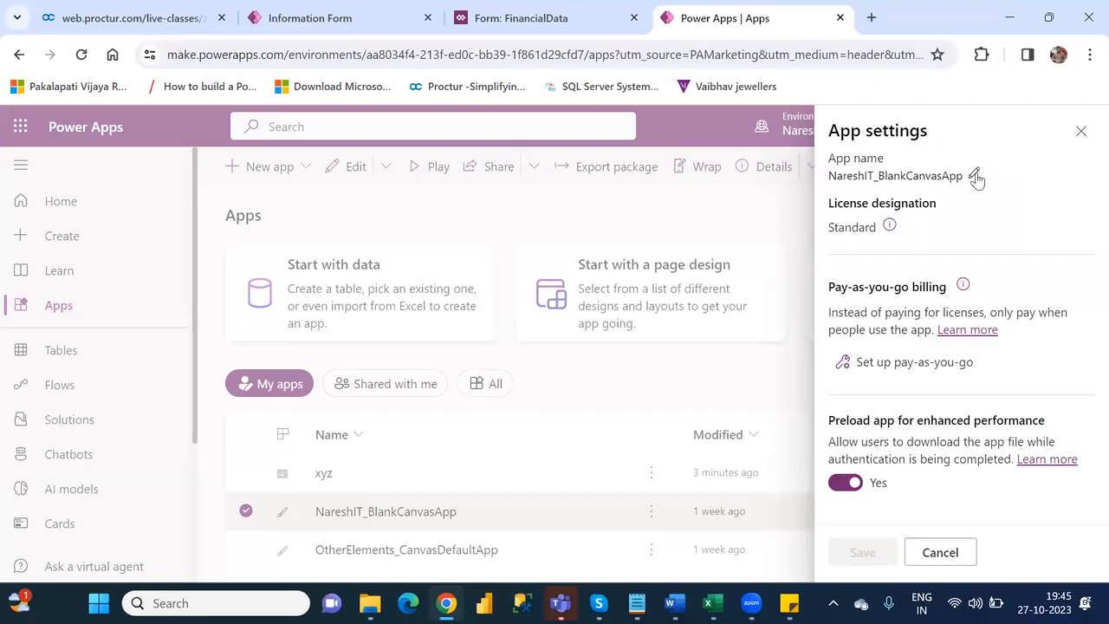
pyautogui.click(975, 175)
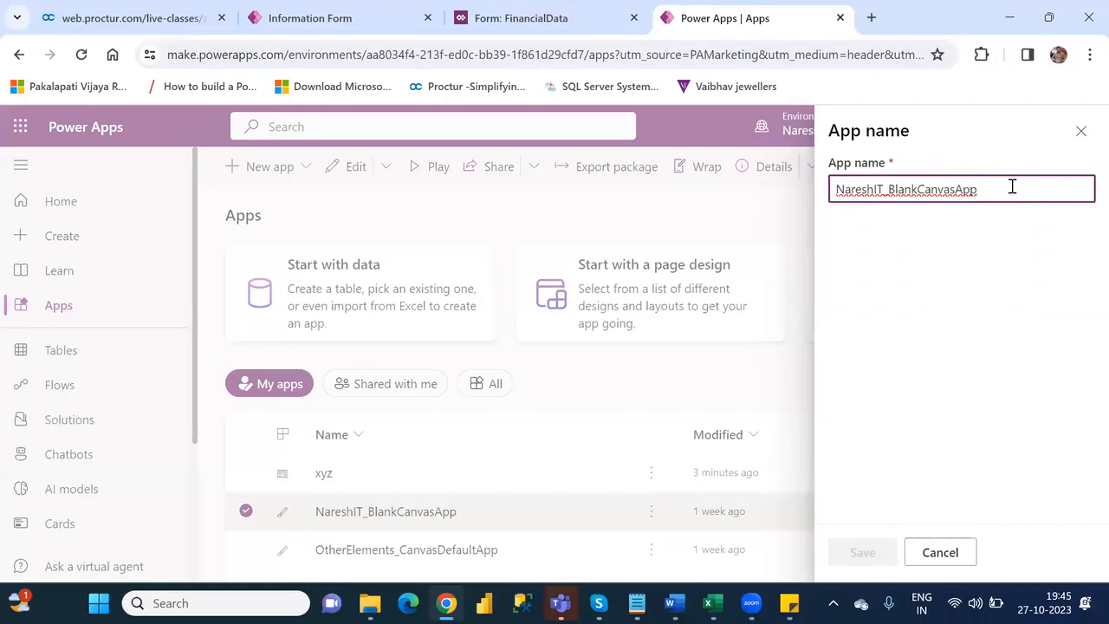
pyautogui.hotkey('ctrl', 'a')
pyautogui.hotkey('ctrl', 'c')
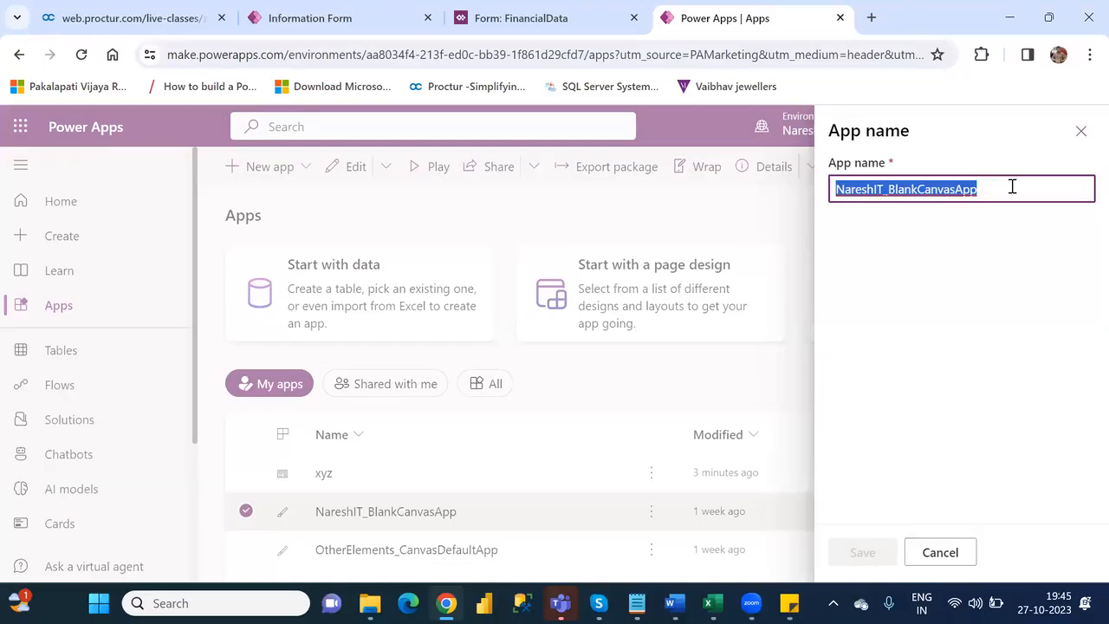
pyautogui.click(944, 556)
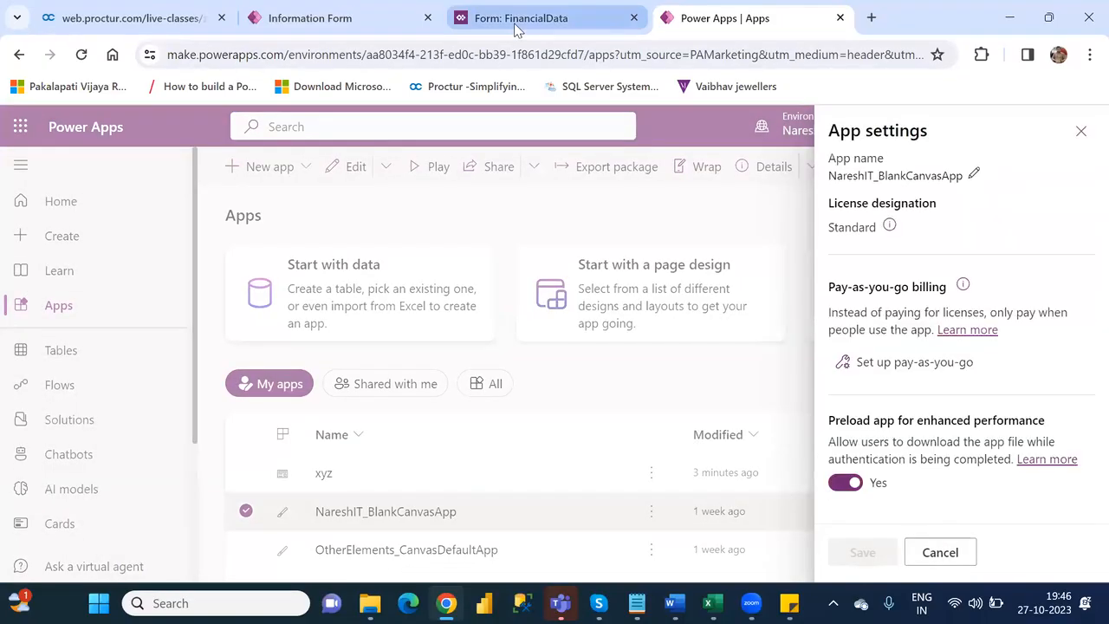
# - In the FinancialData classic form designer, bind the Canvas app control's App name property to the static value NareshIT_BlankCanvasApp
pyautogui.click(517, 28)
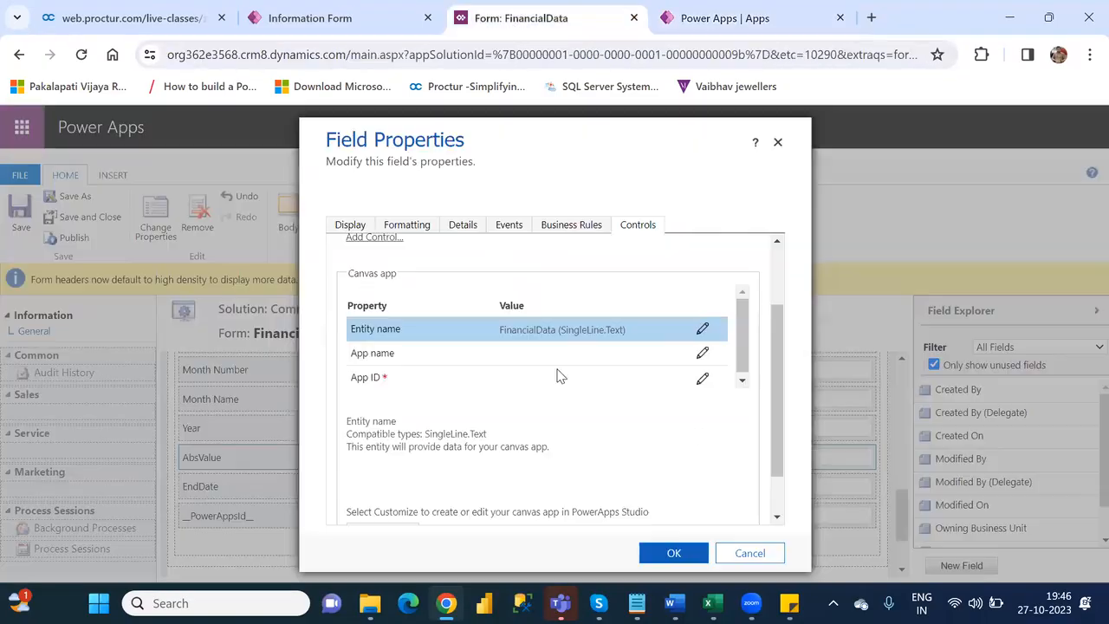
pyautogui.click(702, 355)
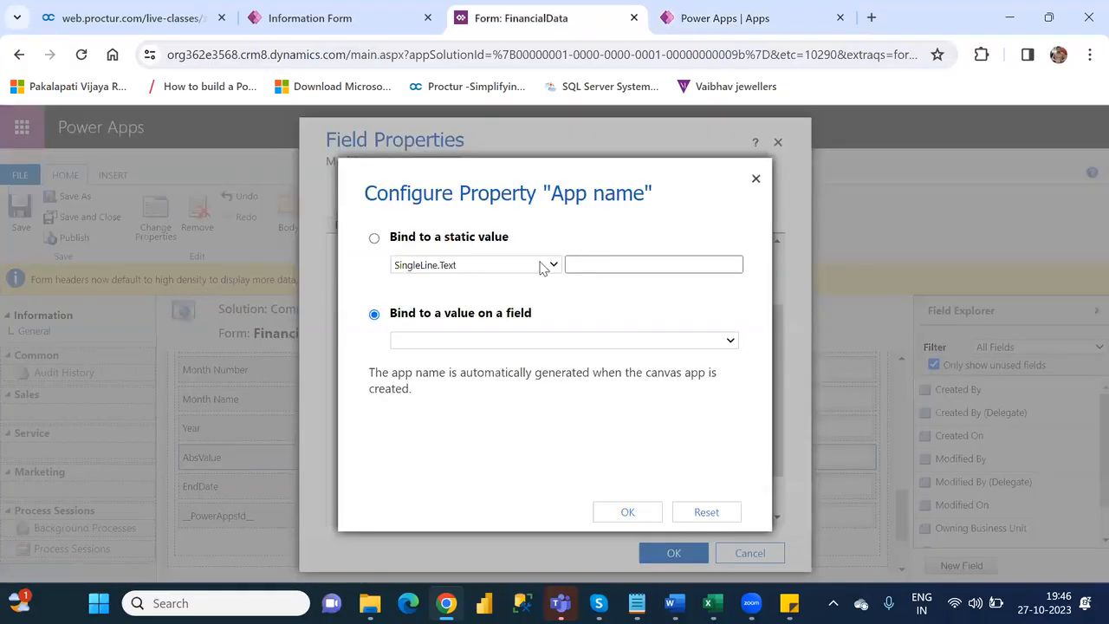
pyautogui.click(375, 240)
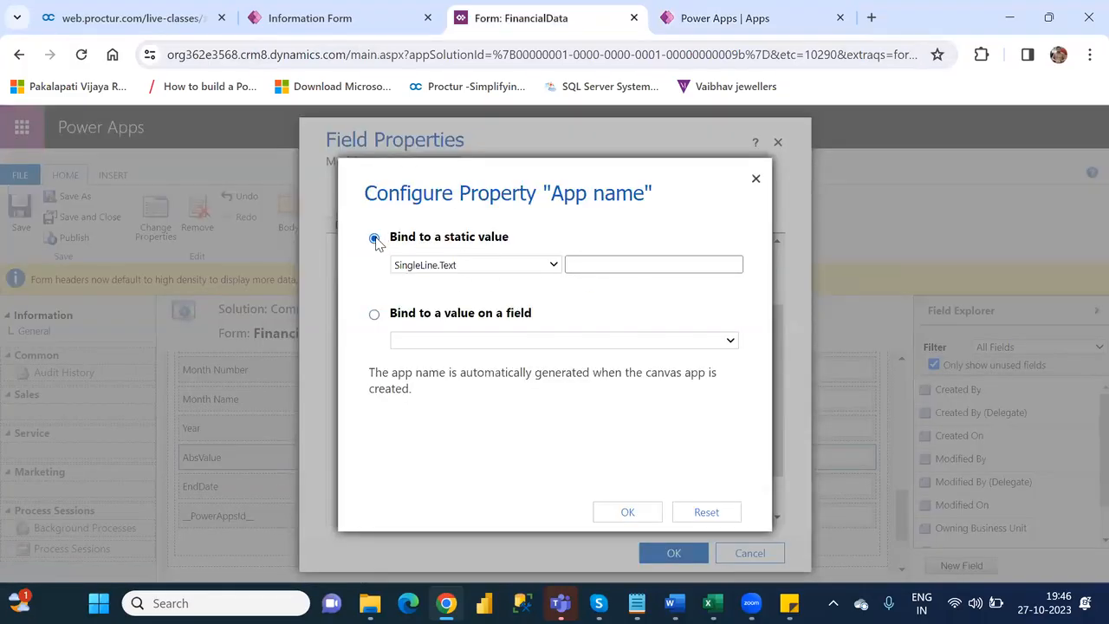
pyautogui.click(642, 265)
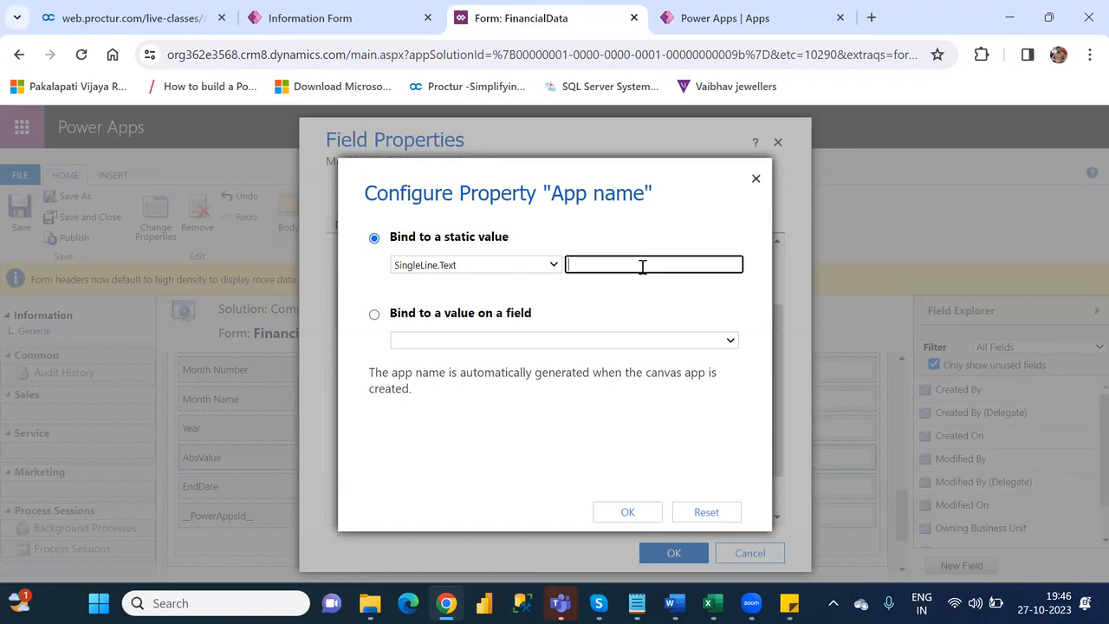
pyautogui.hotkey('ctrl', 'v')
pyautogui.click(627, 513)
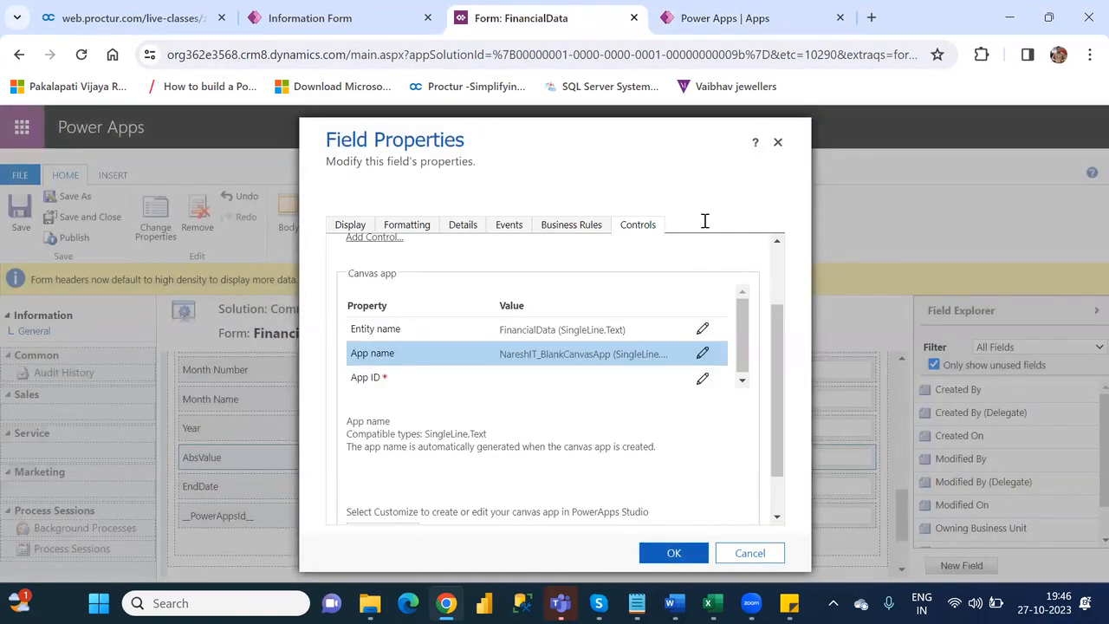
# - Close the app settings, open the details of NareshIT_BlankCanvasApp, and copy its App ID
pyautogui.click(722, 17)
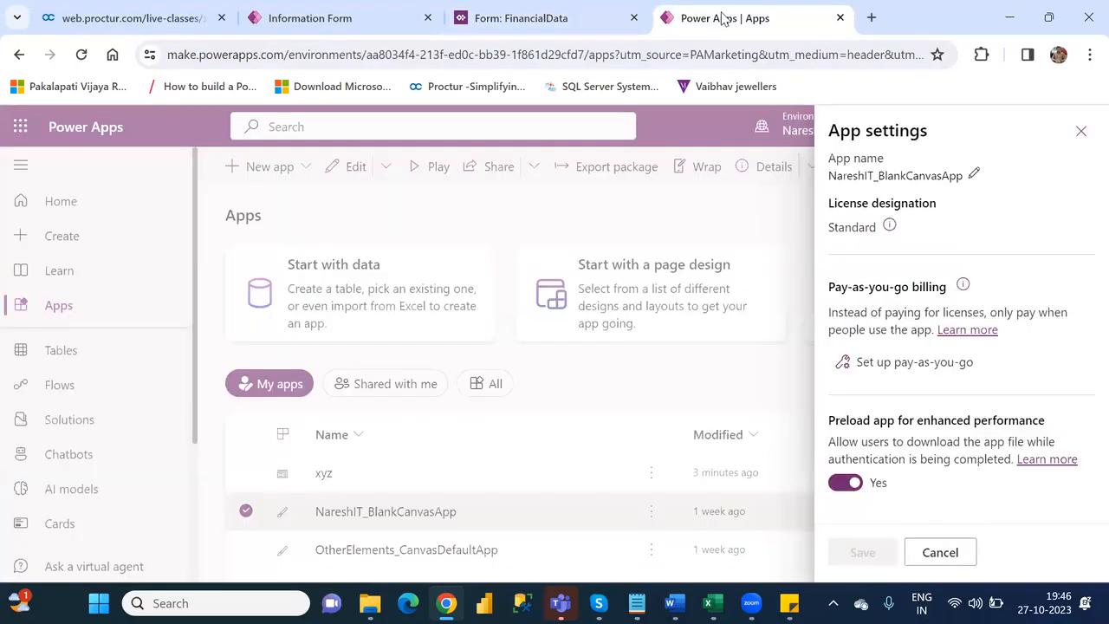
pyautogui.click(1082, 132)
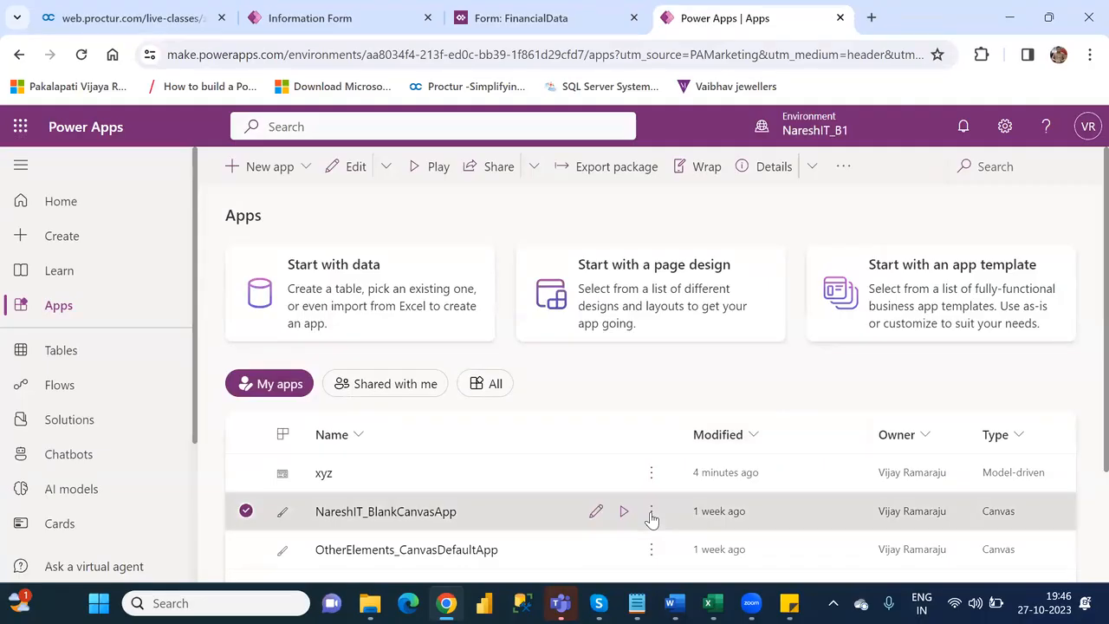
pyautogui.click(651, 513)
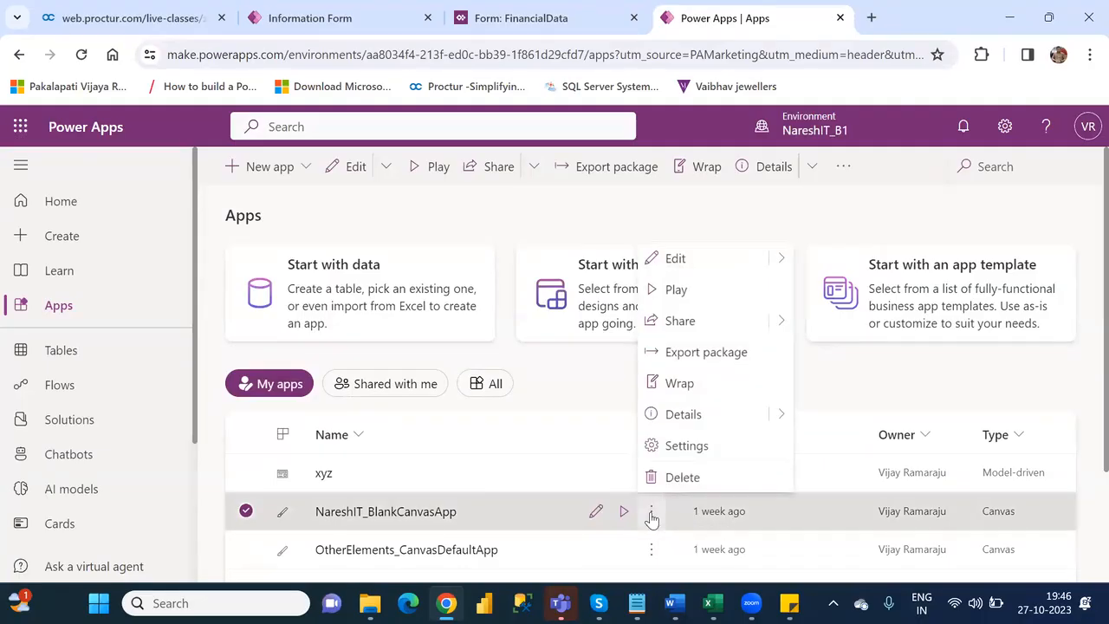
pyautogui.click(684, 416)
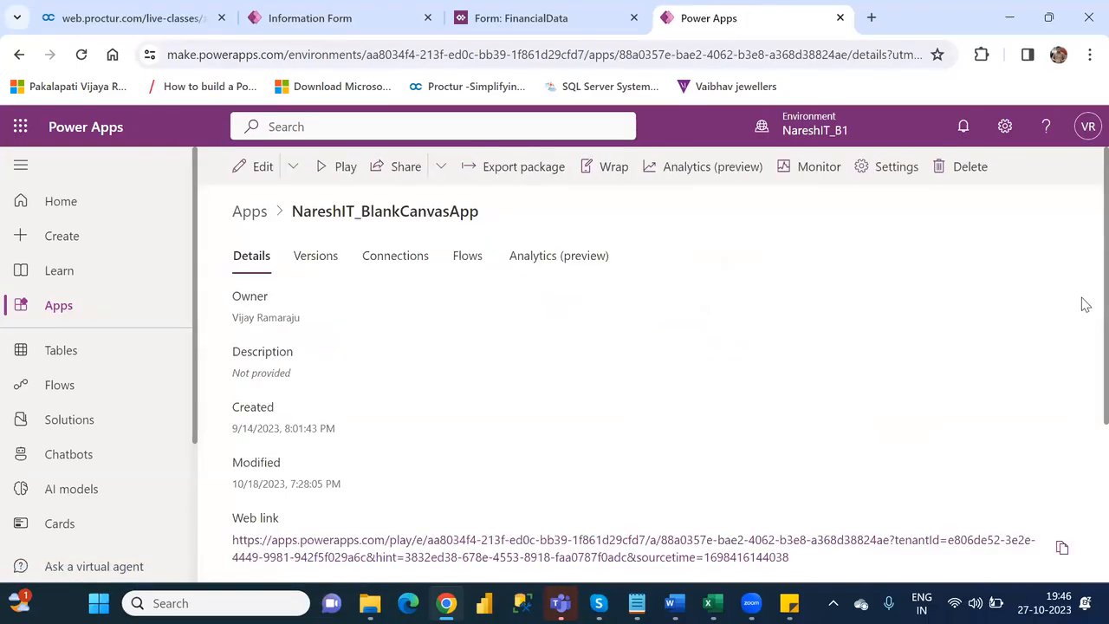
pyautogui.scroll(-2, 1082, 324)
pyautogui.scroll(-1, 1082, 468)
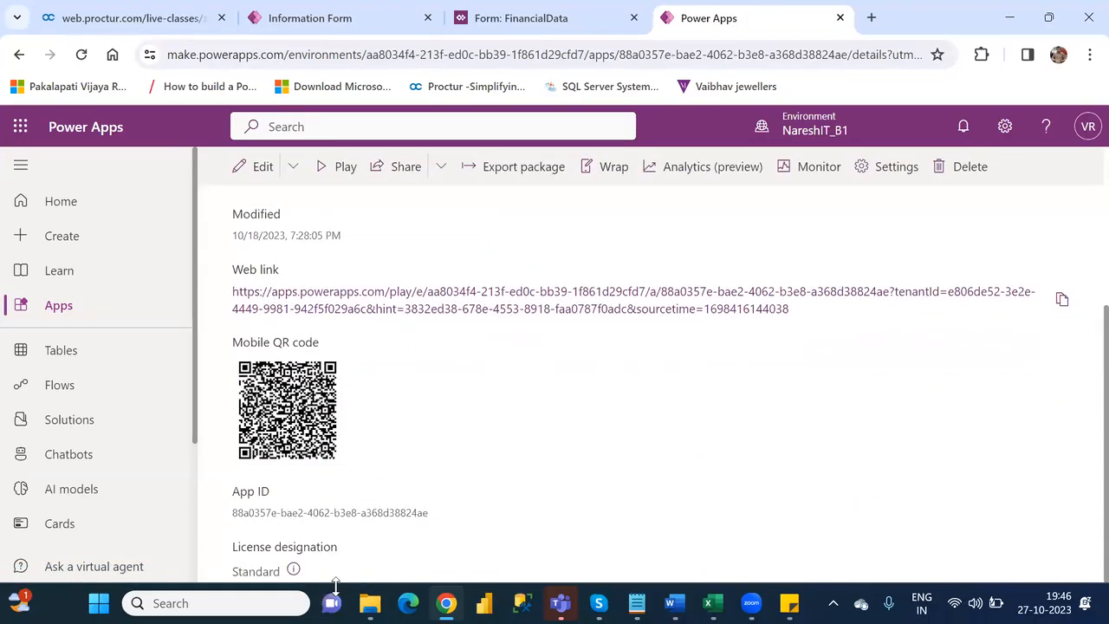
pyautogui.moveTo(430, 512); pyautogui.dragTo(232, 514)
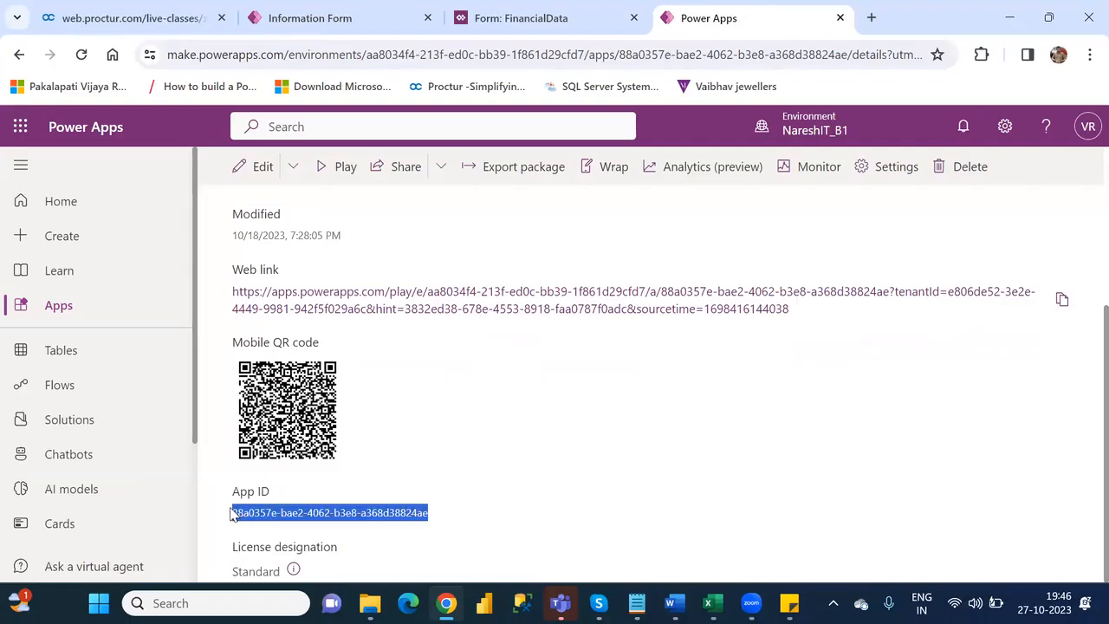
# - Bind the Canvas app control's App ID property to the copied App ID as a static value and apply the AbsValue field properties
pyautogui.click(517, 23)
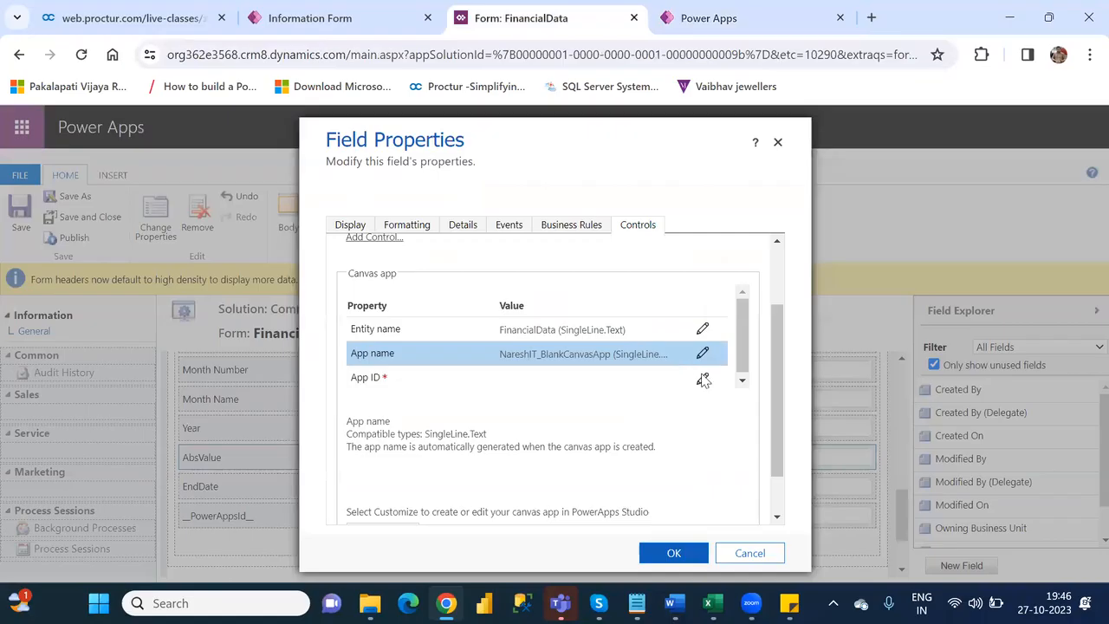
pyautogui.click(702, 379)
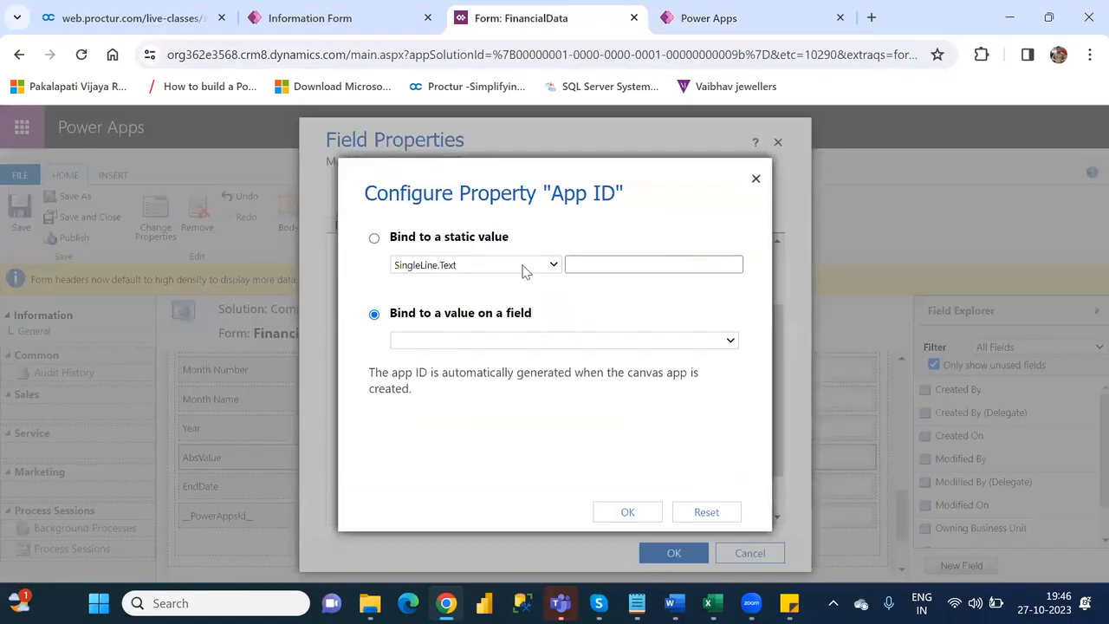
pyautogui.click(374, 238)
pyautogui.click(604, 264)
pyautogui.hotkey('ctrl', 'v')
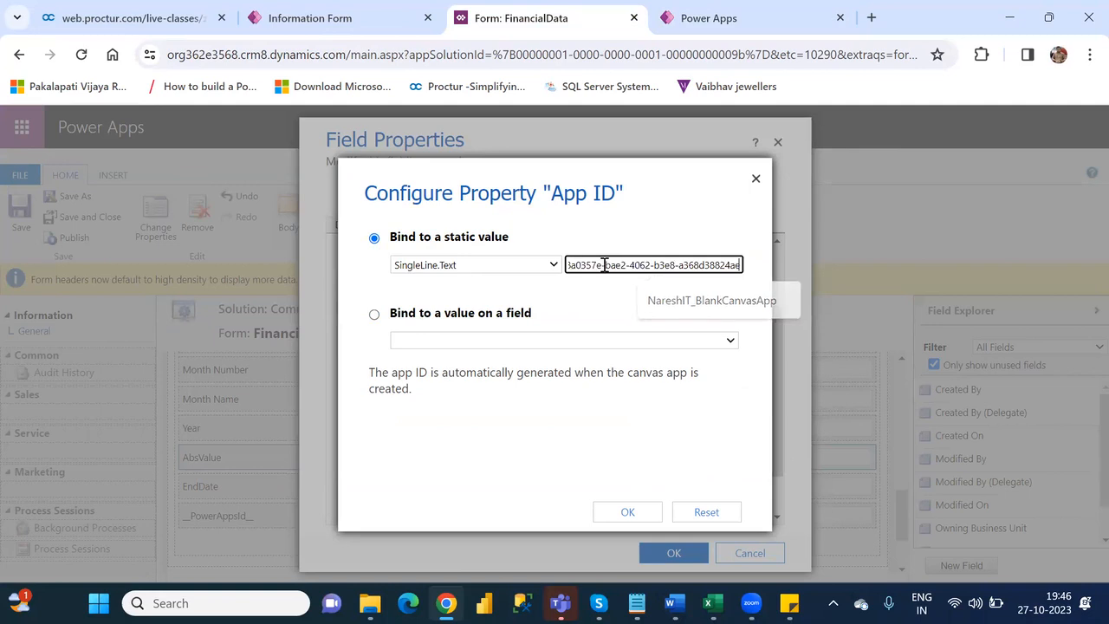
pyautogui.click(629, 513)
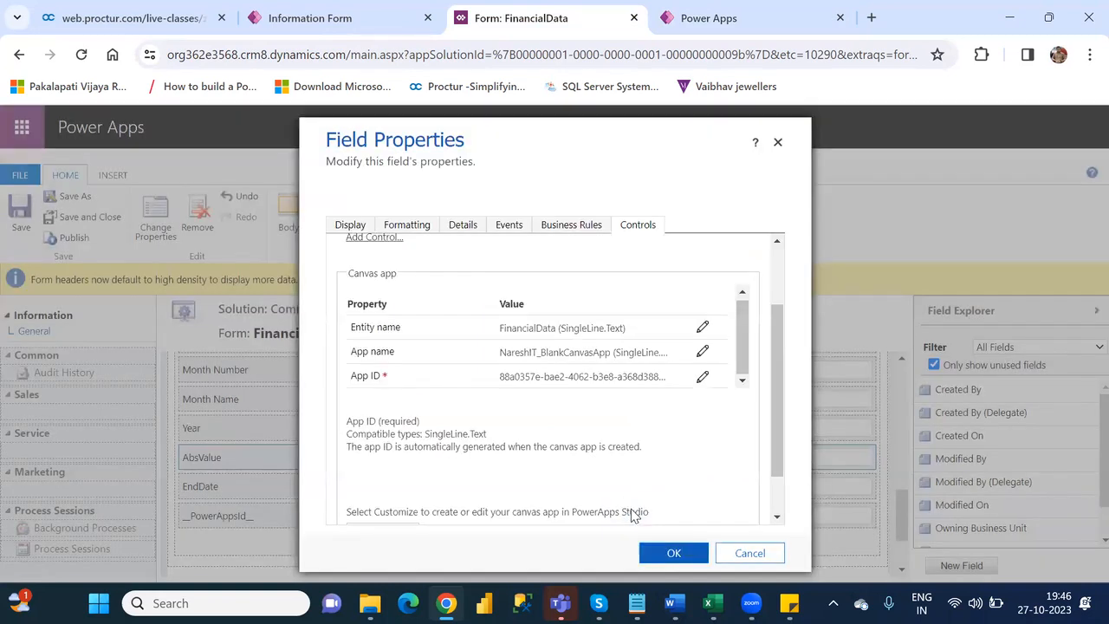
pyautogui.click(674, 555)
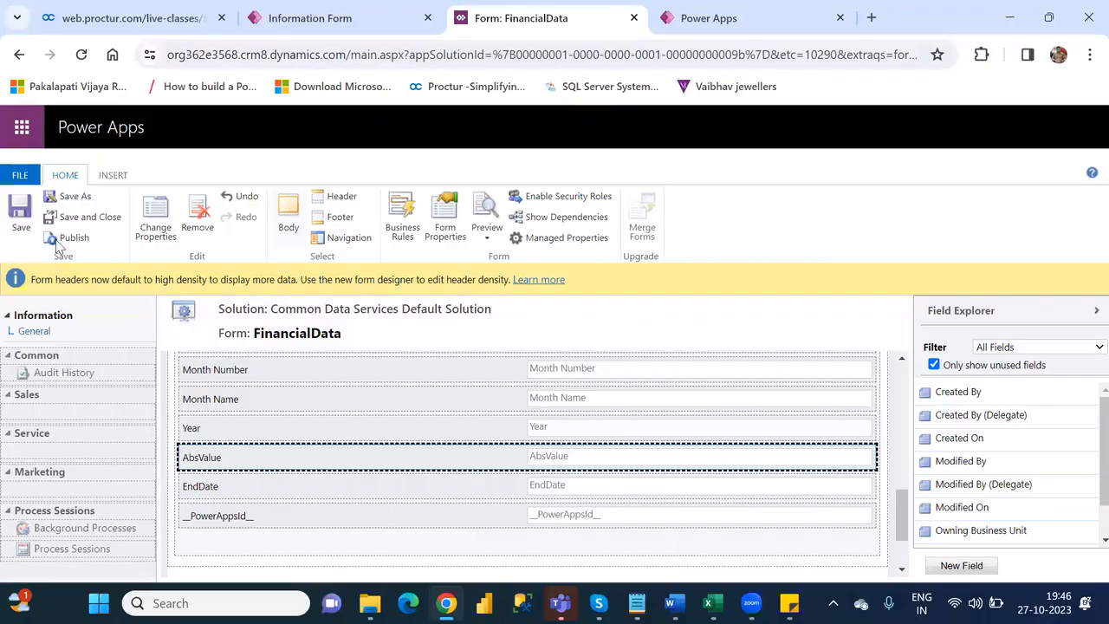
# - Save and publish the FinancialData form, close the classic designer, and return to the Information form in the modern designer
pyautogui.click(18, 215)
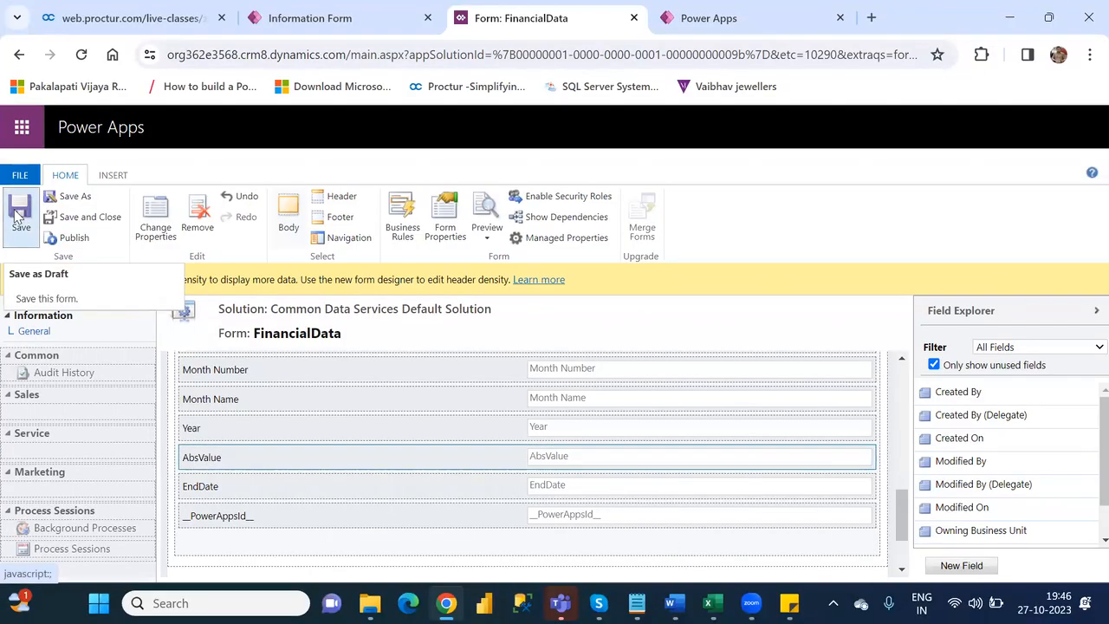
pyautogui.click(75, 238)
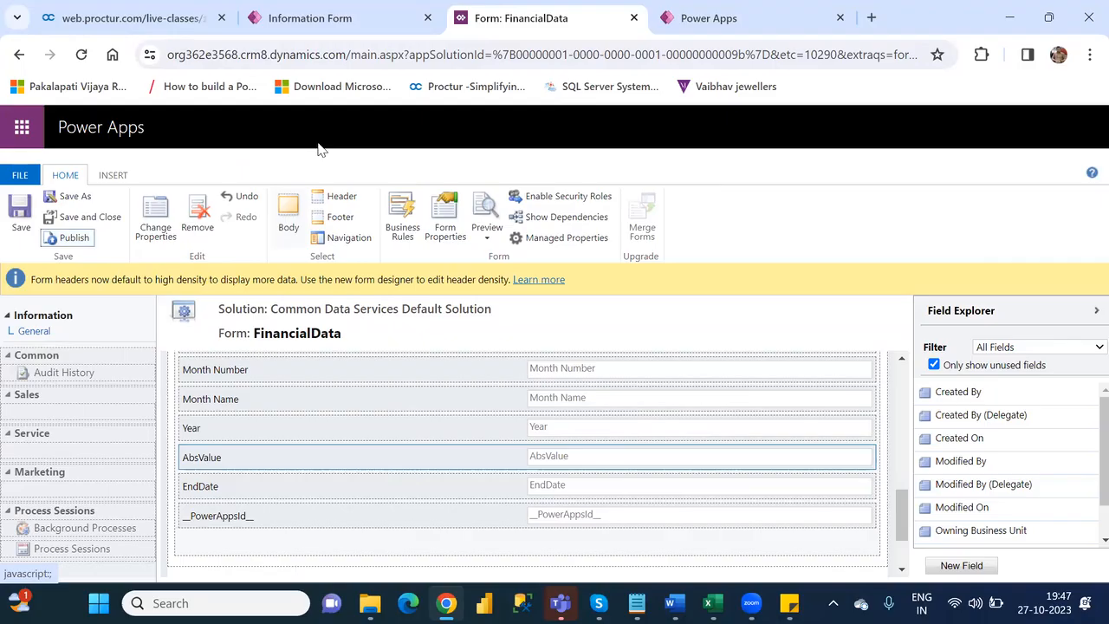
pyautogui.click(634, 17)
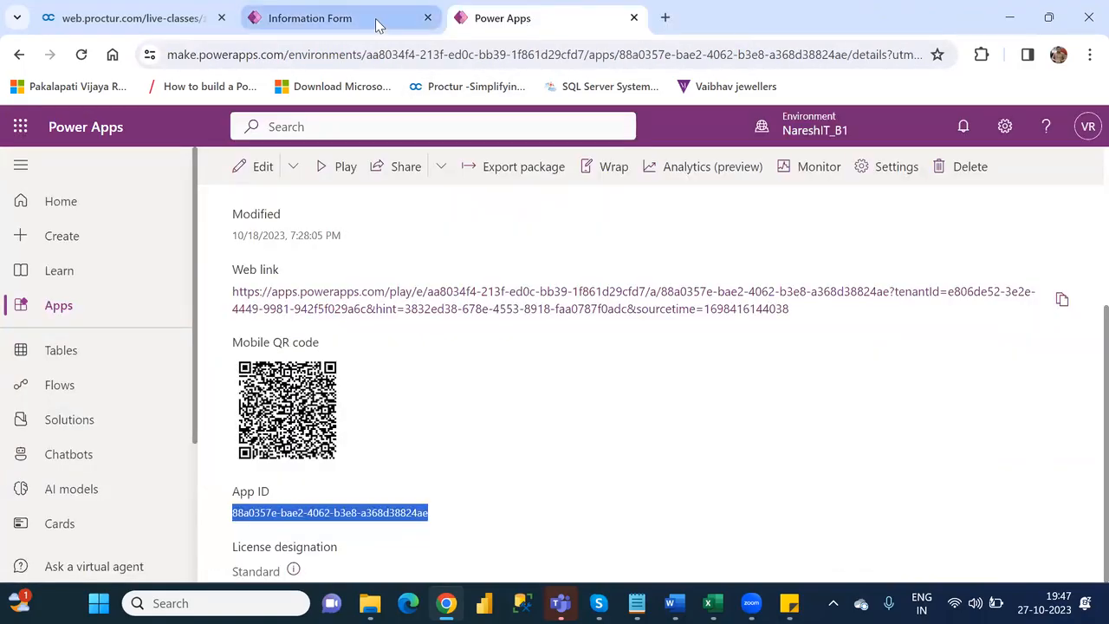
pyautogui.click(377, 25)
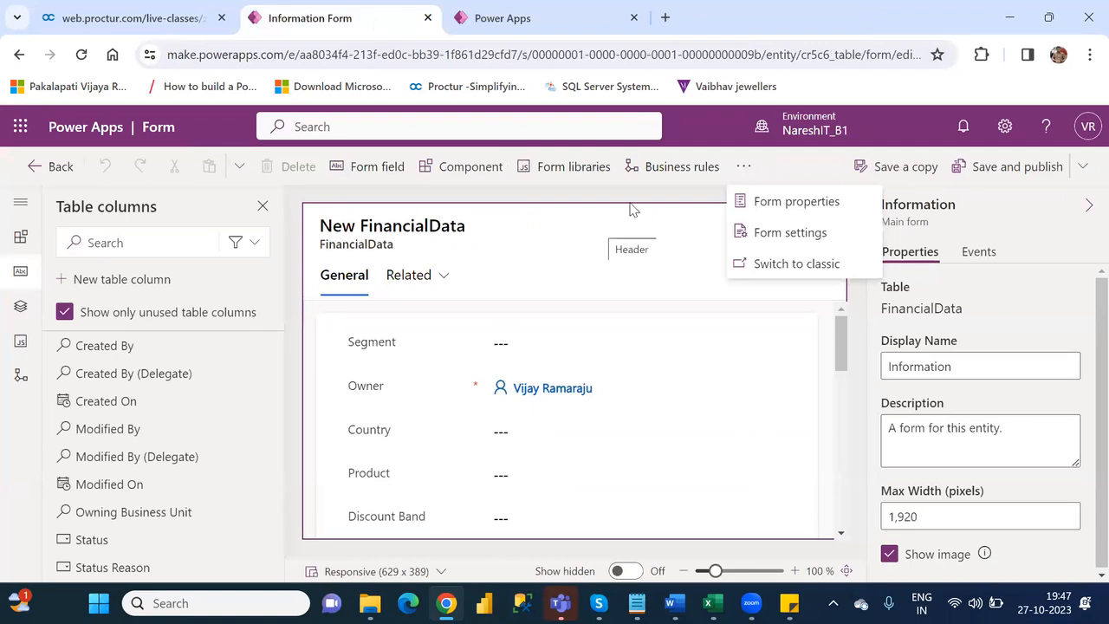
# - Save and publish the FinancialData Information form, choosing to overwrite the other saved changes
pyautogui.click(1016, 172)
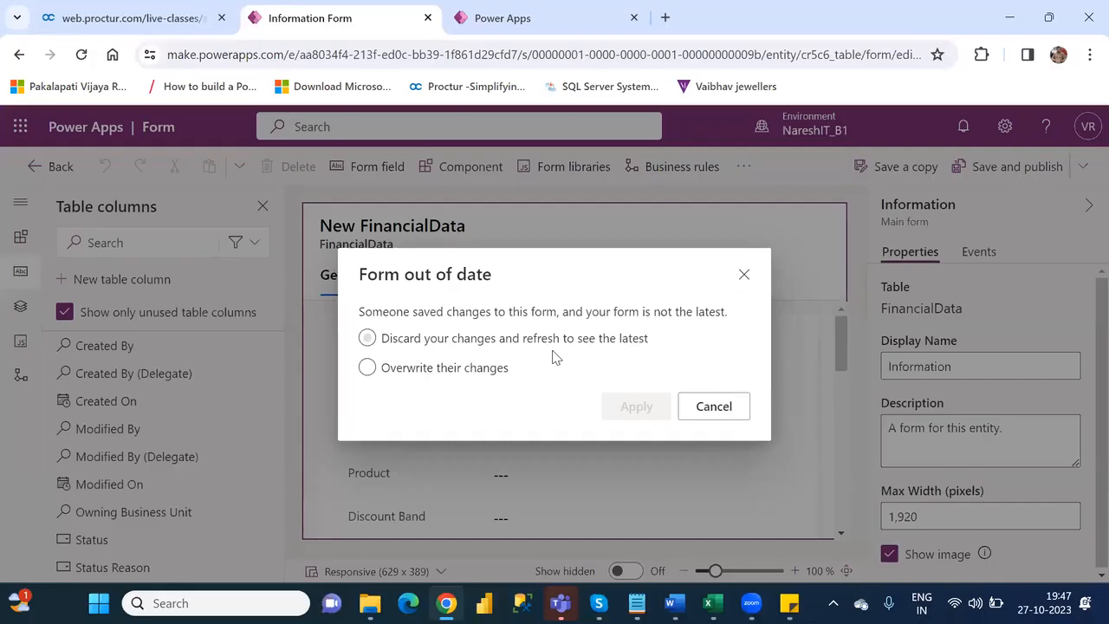
pyautogui.click(367, 367)
pyautogui.click(631, 412)
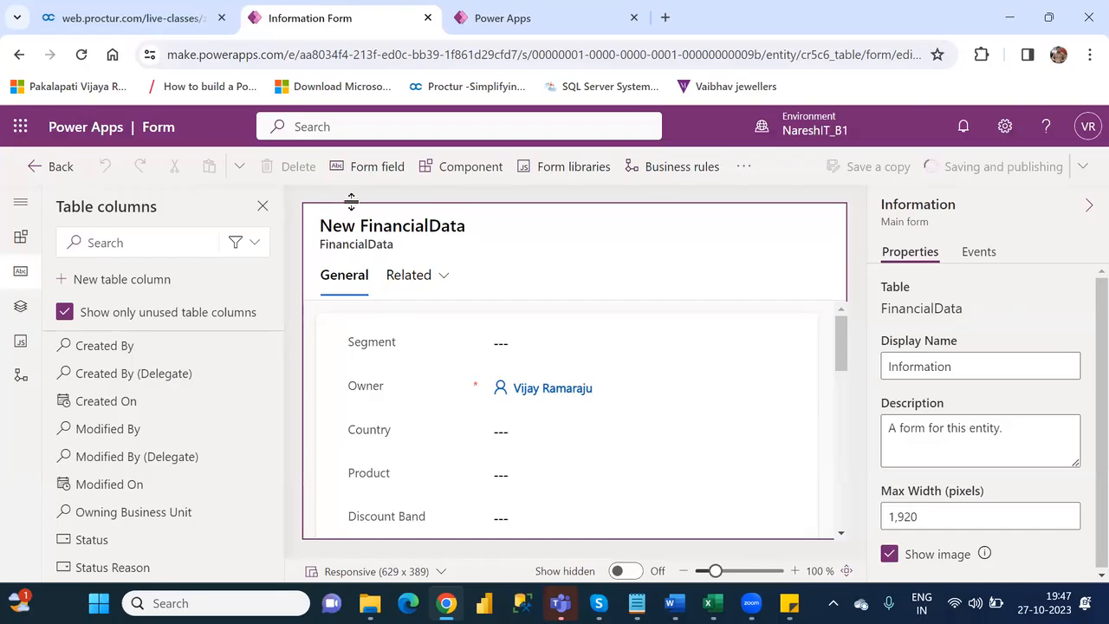
# - Return to the xyz model-driven app designer, publish the app, and play it
pyautogui.click(36, 173)
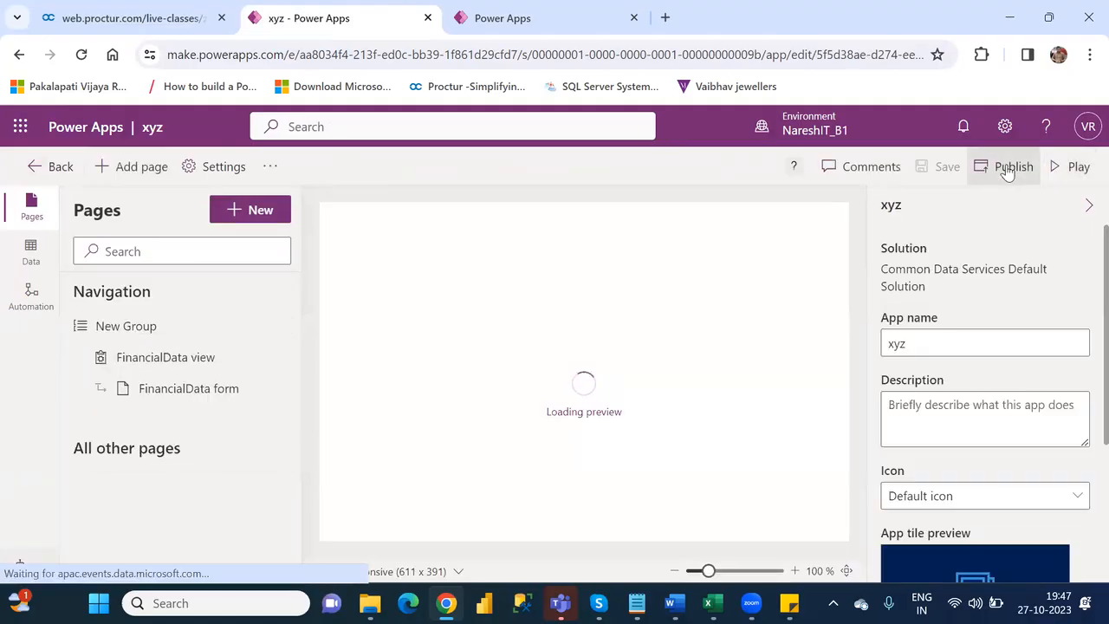
pyautogui.click(1008, 171)
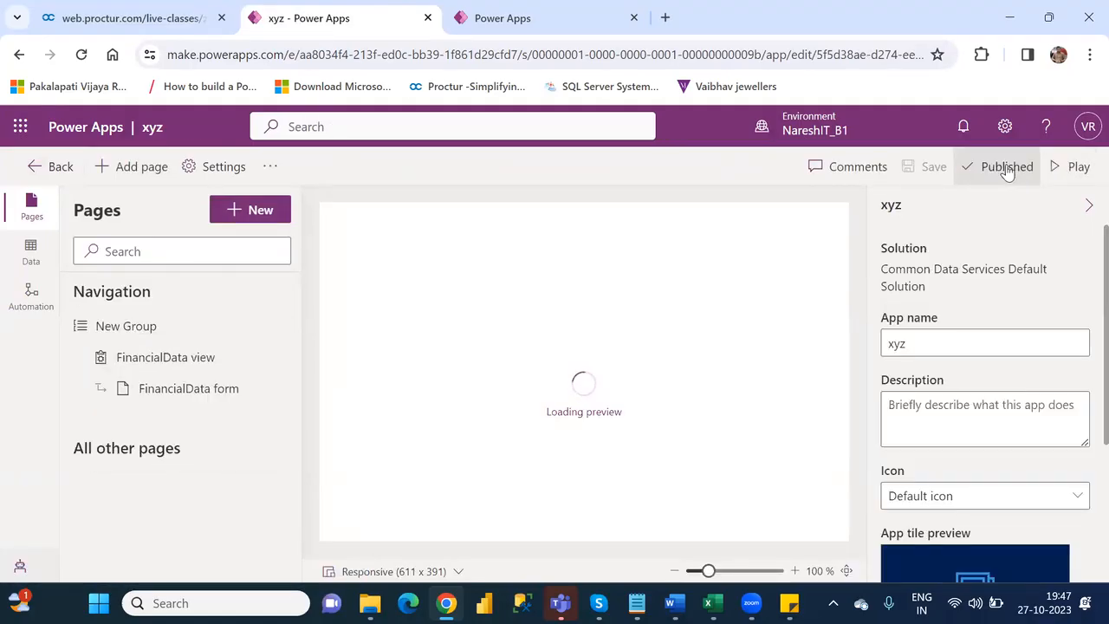
pyautogui.click(1071, 167)
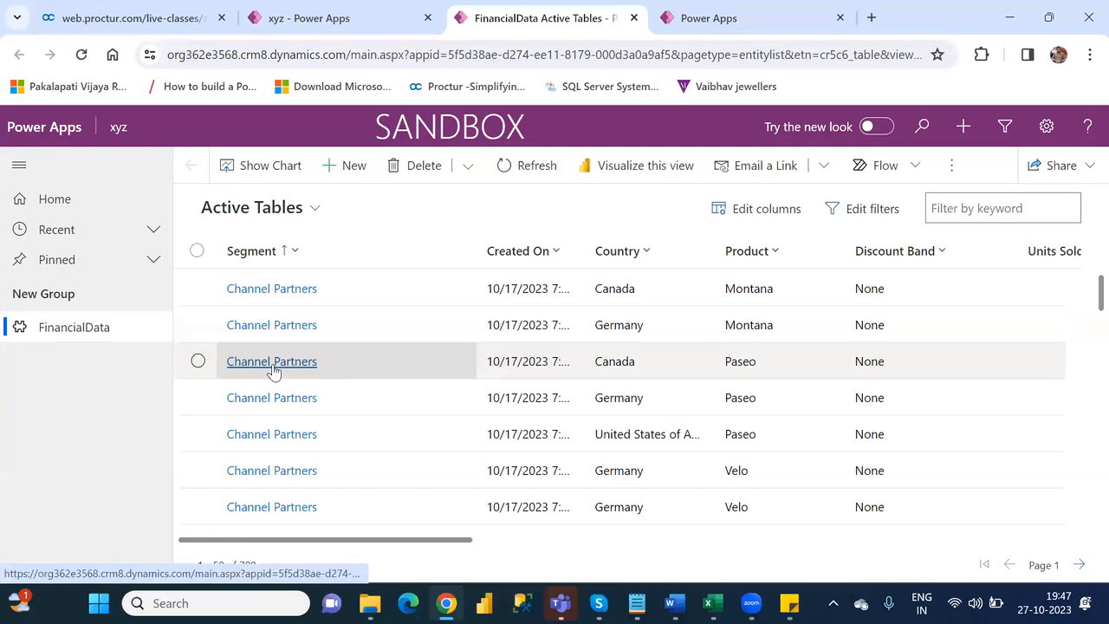
# - Open the Channel Partners record for Canada and Paseo and check its General form for the embedded canvas app
pyautogui.click(273, 362)
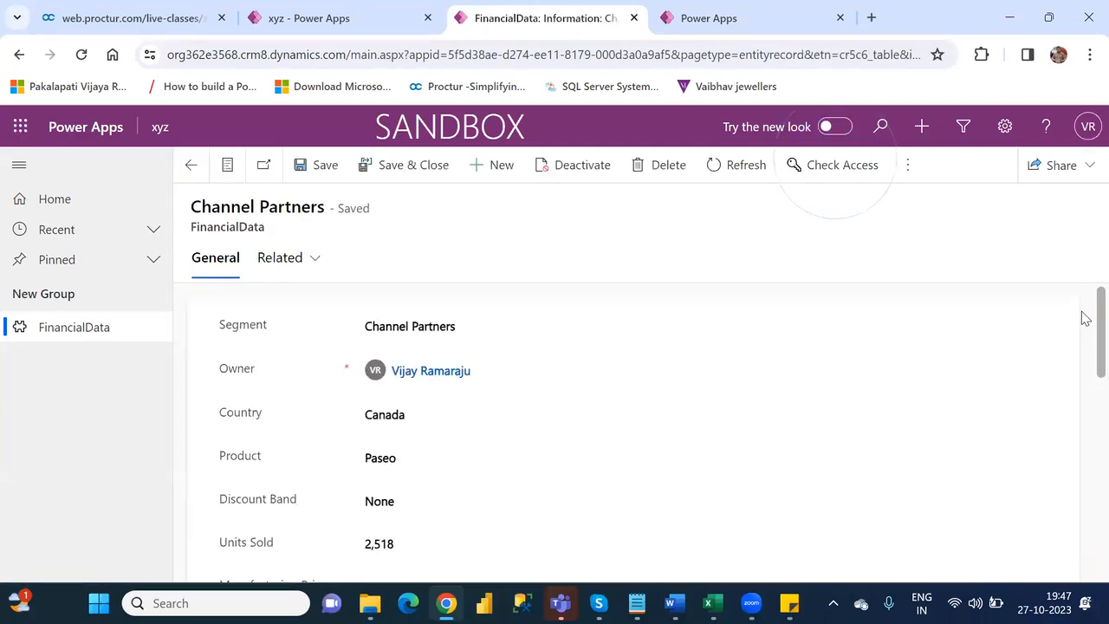
pyautogui.moveTo(1085, 319); pyautogui.dragTo(1084, 535)
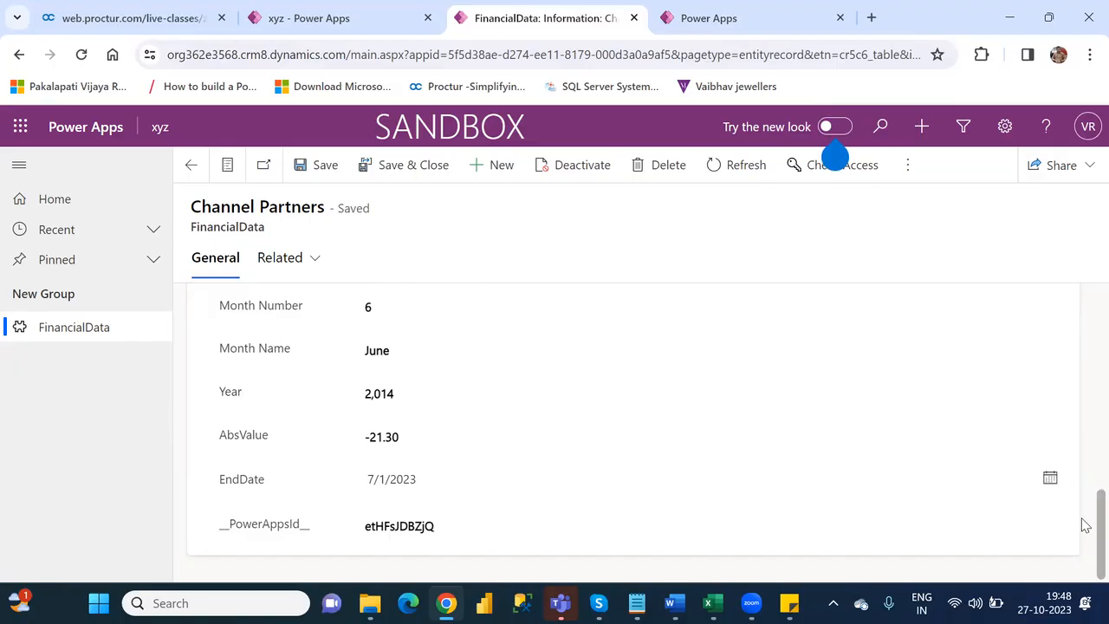
pyautogui.moveTo(1085, 525); pyautogui.dragTo(1085, 380)
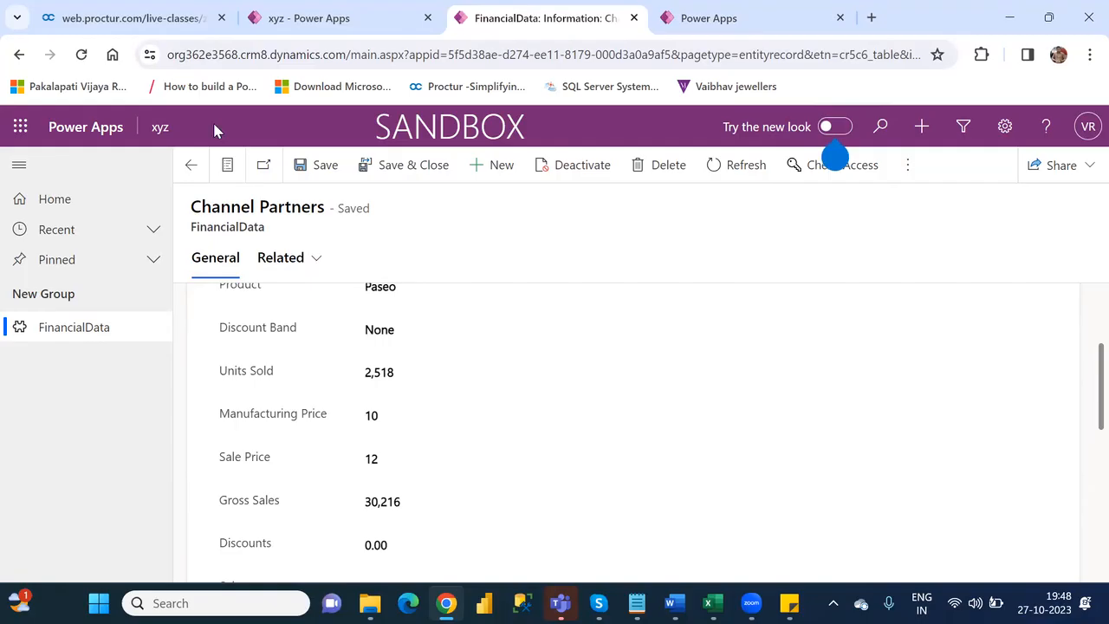
# - Reload the record page and examine the form fields, especially AbsValue, for the embedded canvas app
pyautogui.click(81, 55)
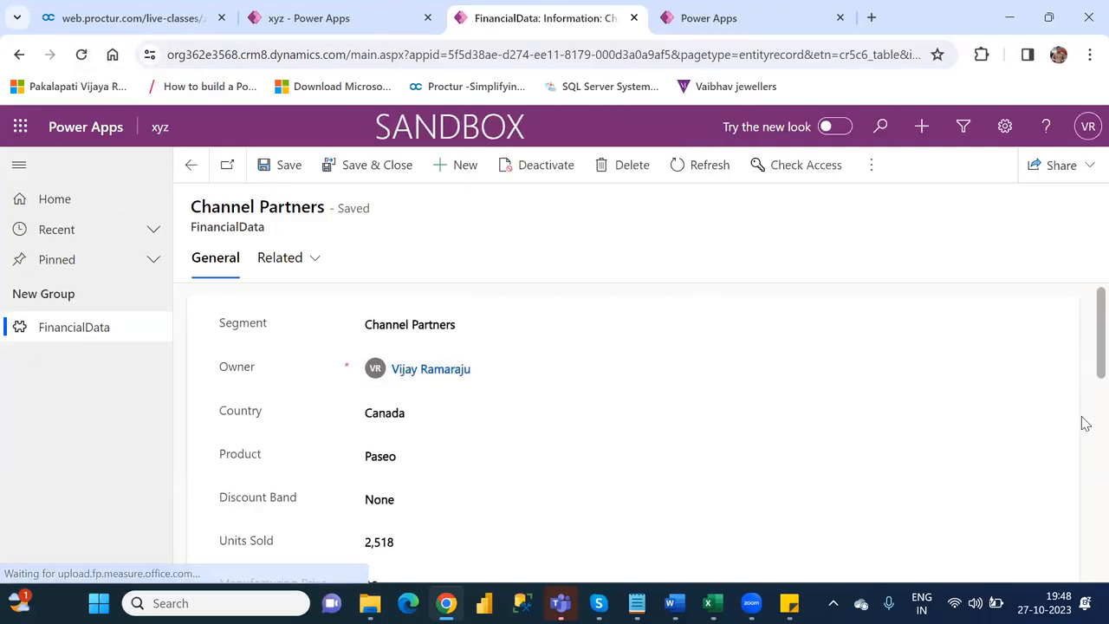
pyautogui.scroll(-7, 1085, 423)
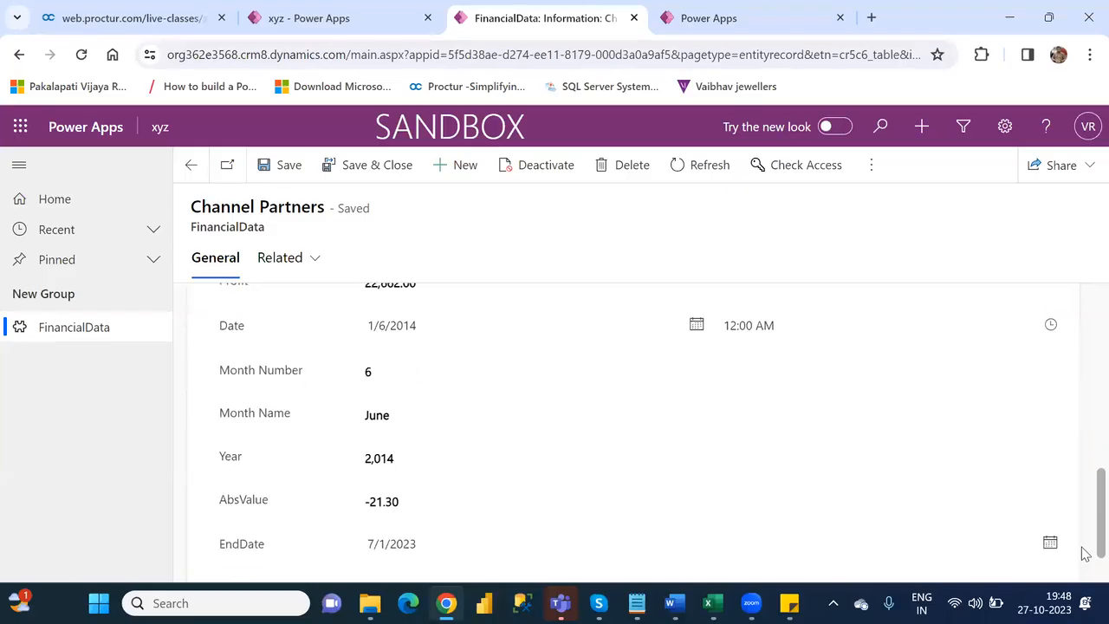
pyautogui.scroll(-2, 1083, 556)
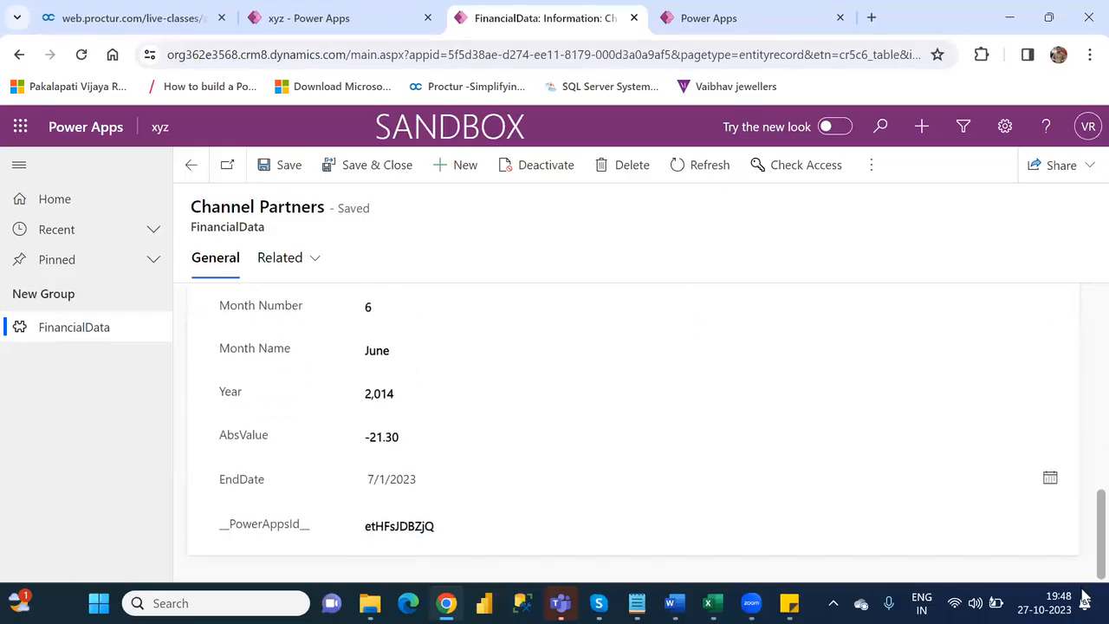
pyautogui.scroll(1, 1083, 563)
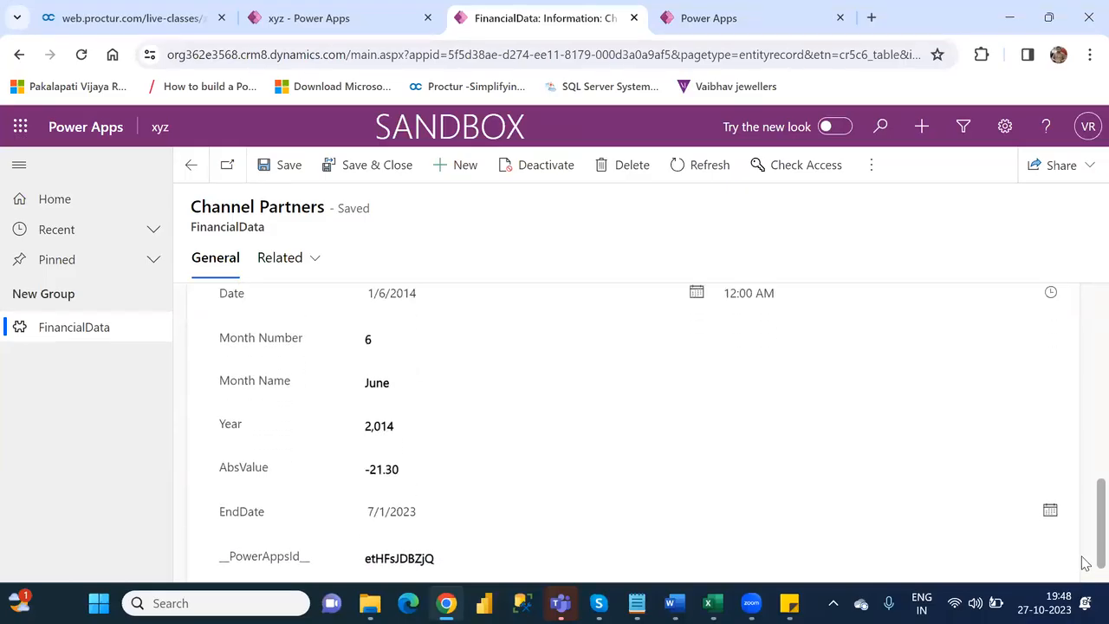
pyautogui.scroll(1, 1083, 549)
pyautogui.scroll(2, 1084, 520)
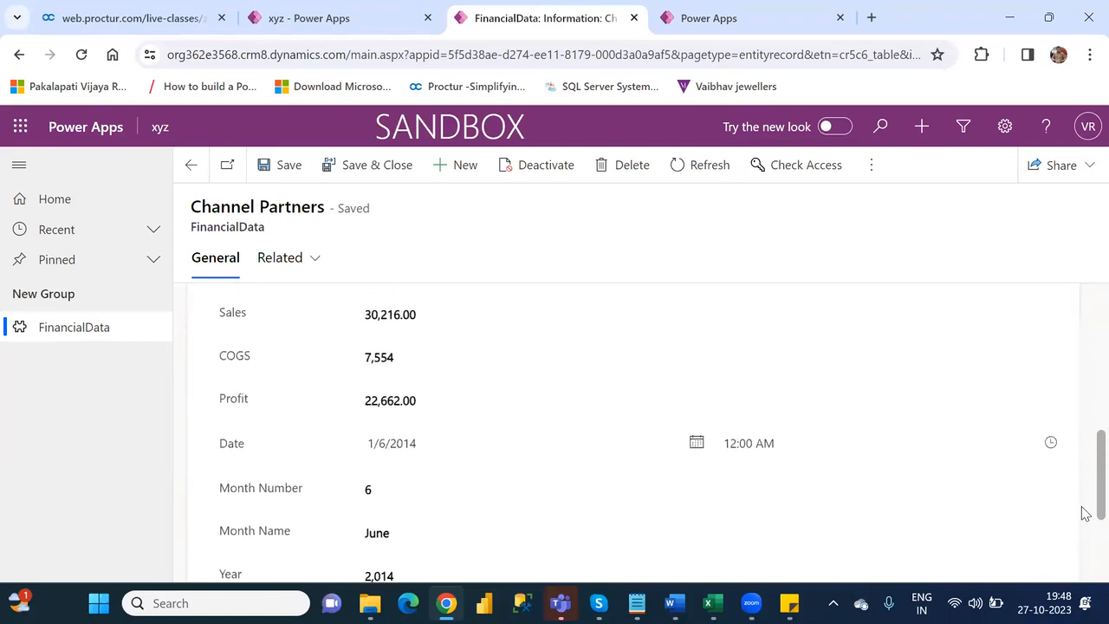
pyautogui.scroll(2, 1085, 513)
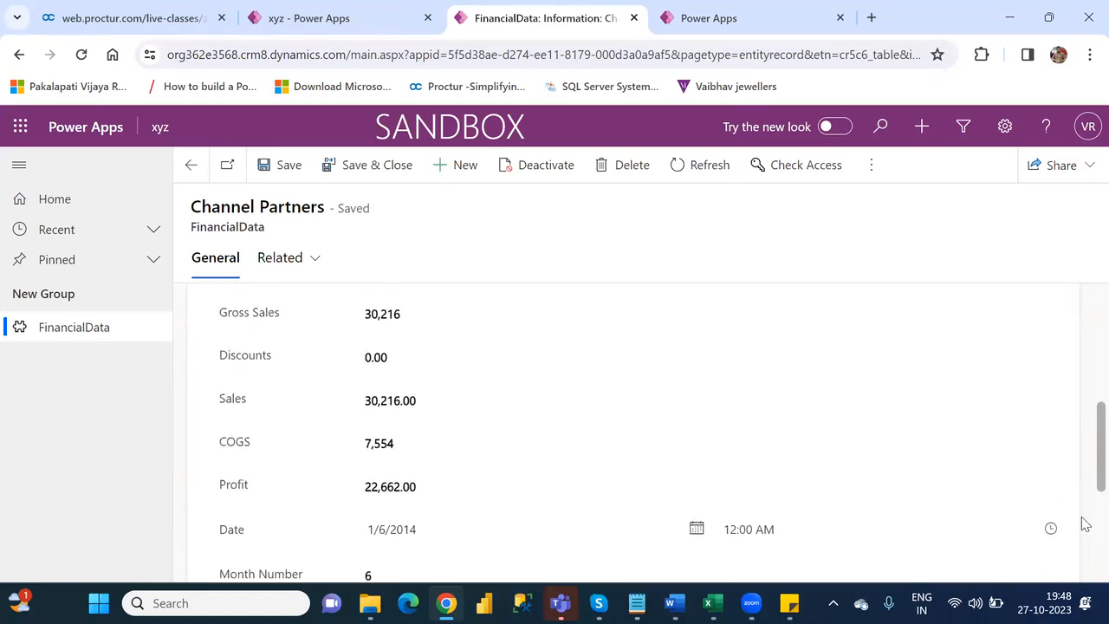
pyautogui.scroll(-5, 1081, 523)
pyautogui.scroll(5, 1084, 461)
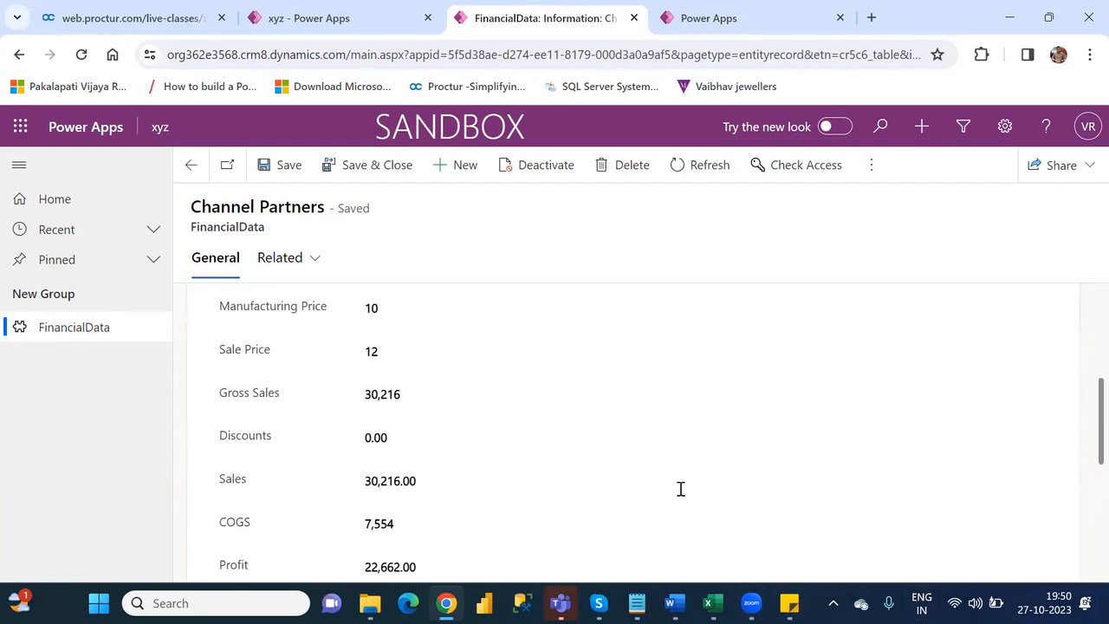
# - Switch to the PowerApps Interview Questions notes in Notepad, and from there to Word
pyautogui.hotkey('alt', 'Tab')
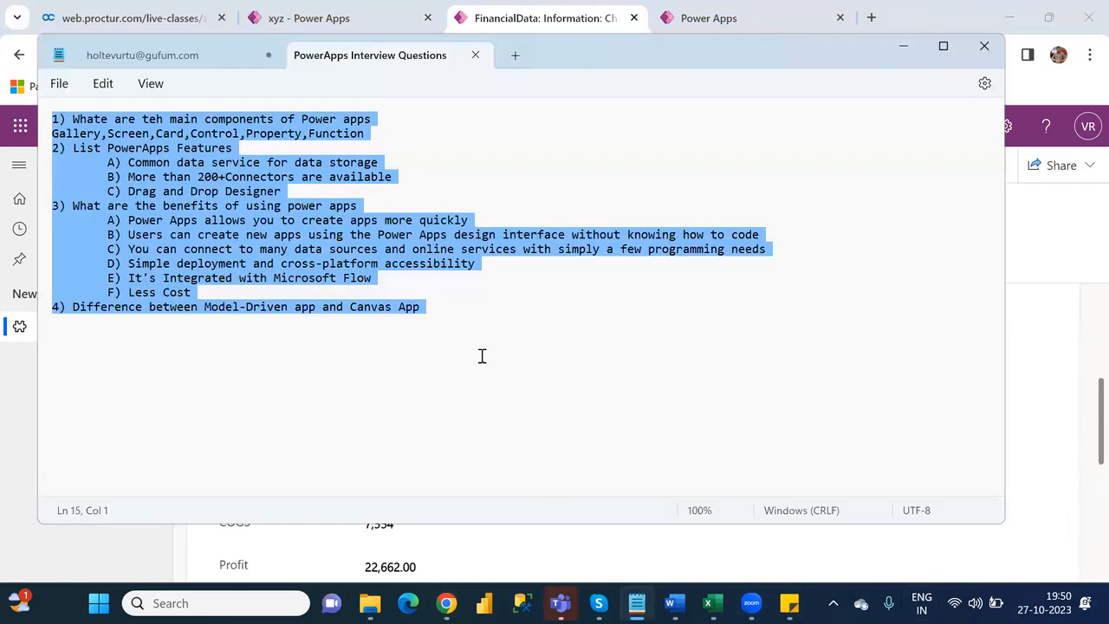
pyautogui.click(675, 603)
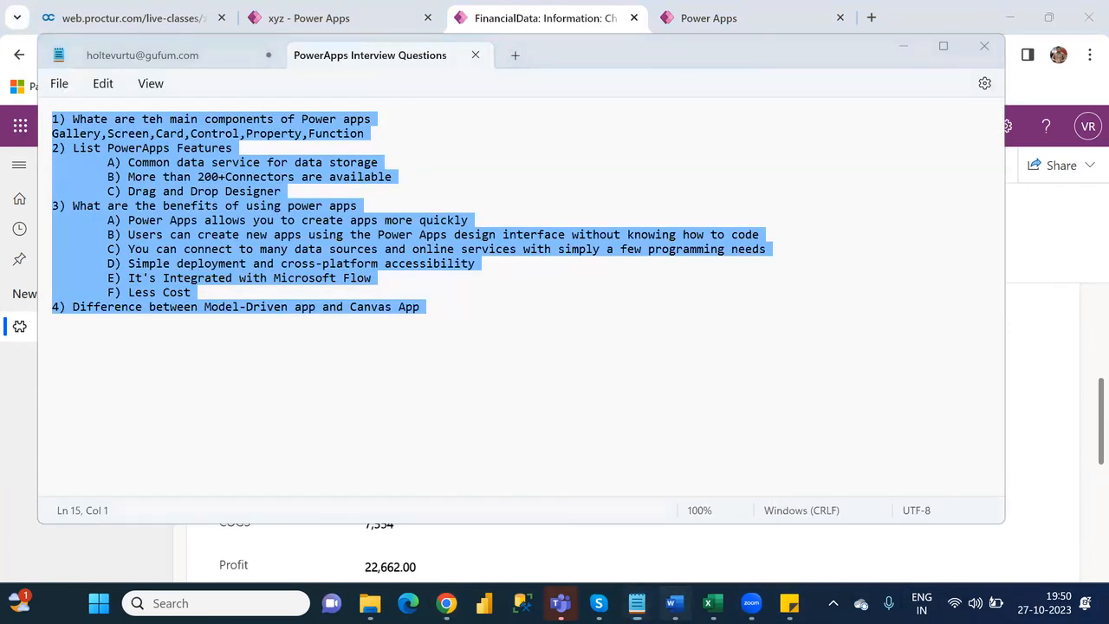